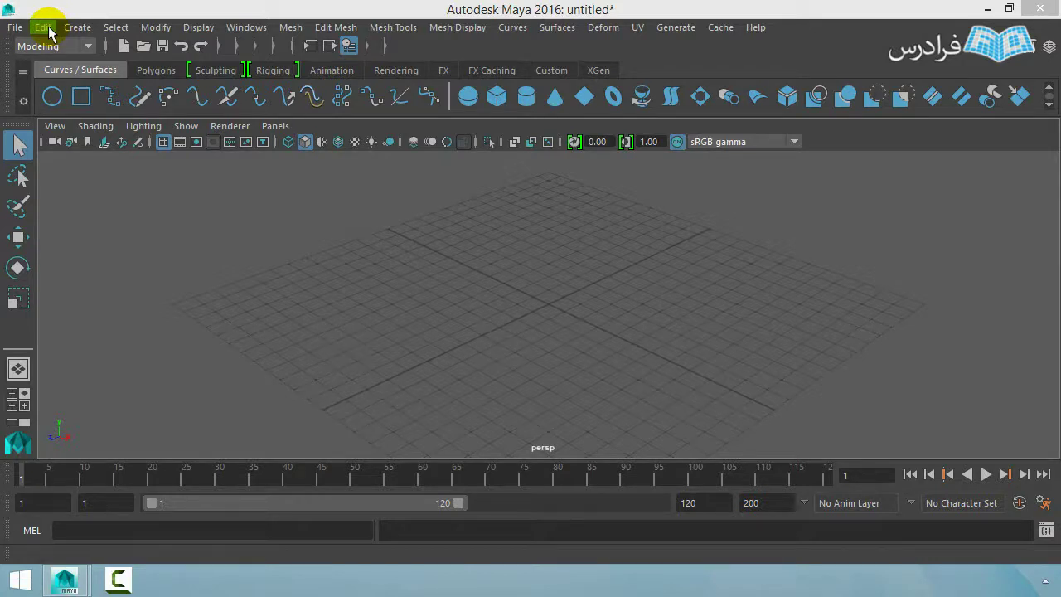
Step: Look through the main, Windows and Help menus without choosing any command
click(118, 29)
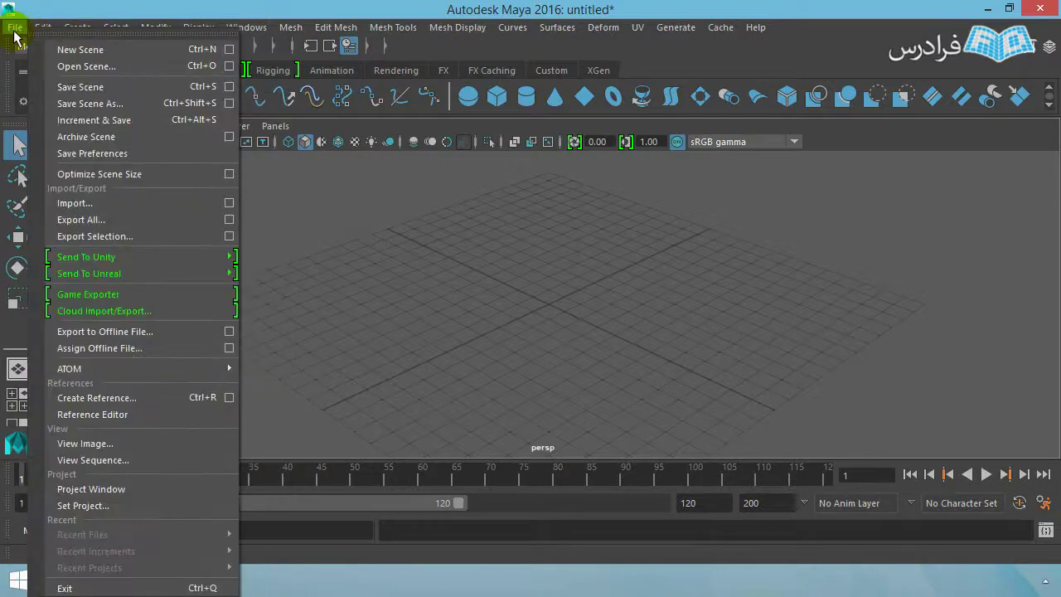
click(265, 10)
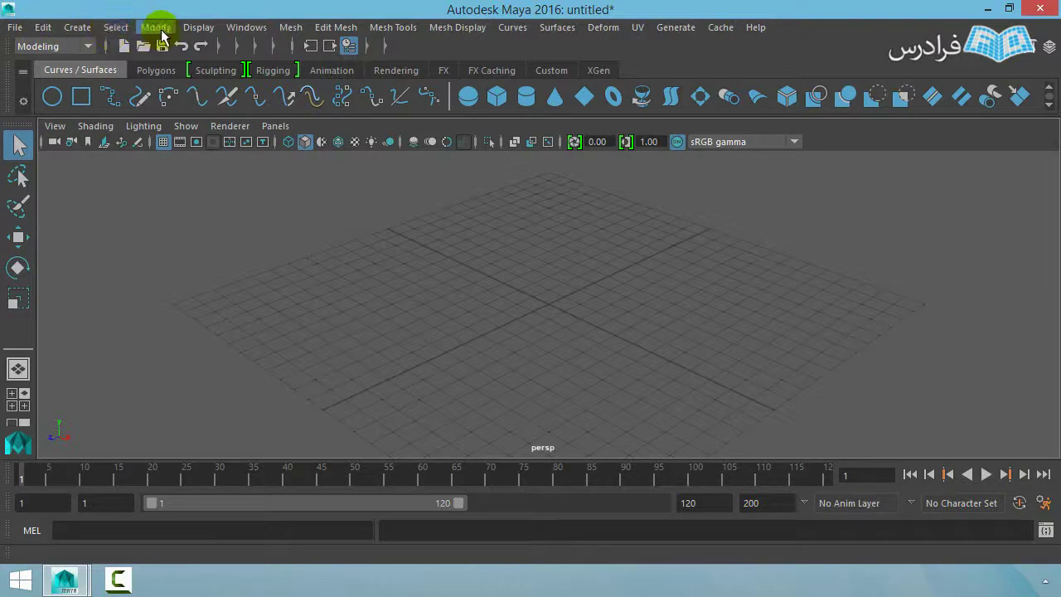
click(245, 28)
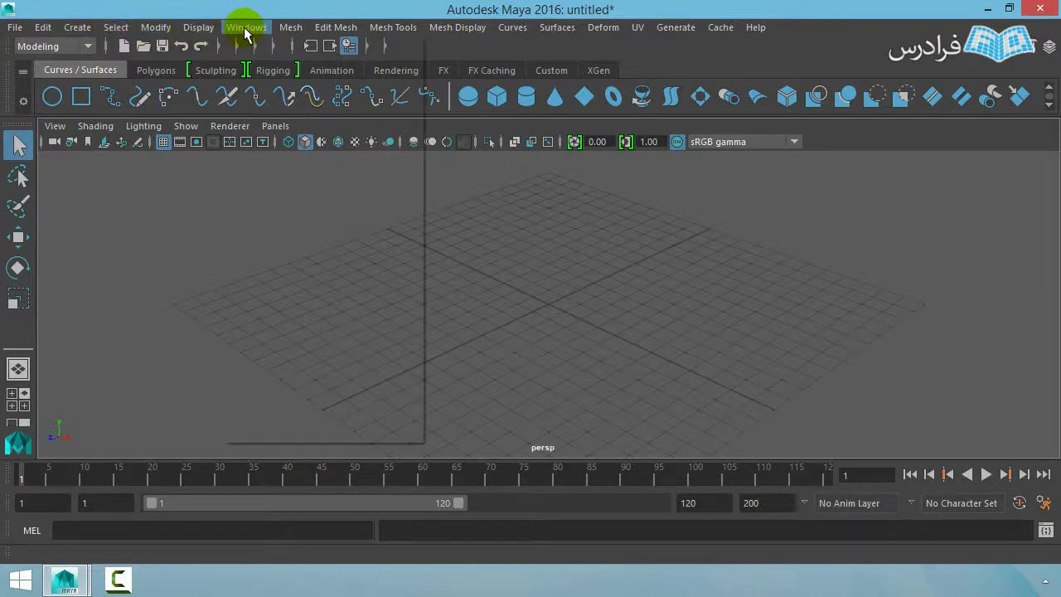
click(311, 12)
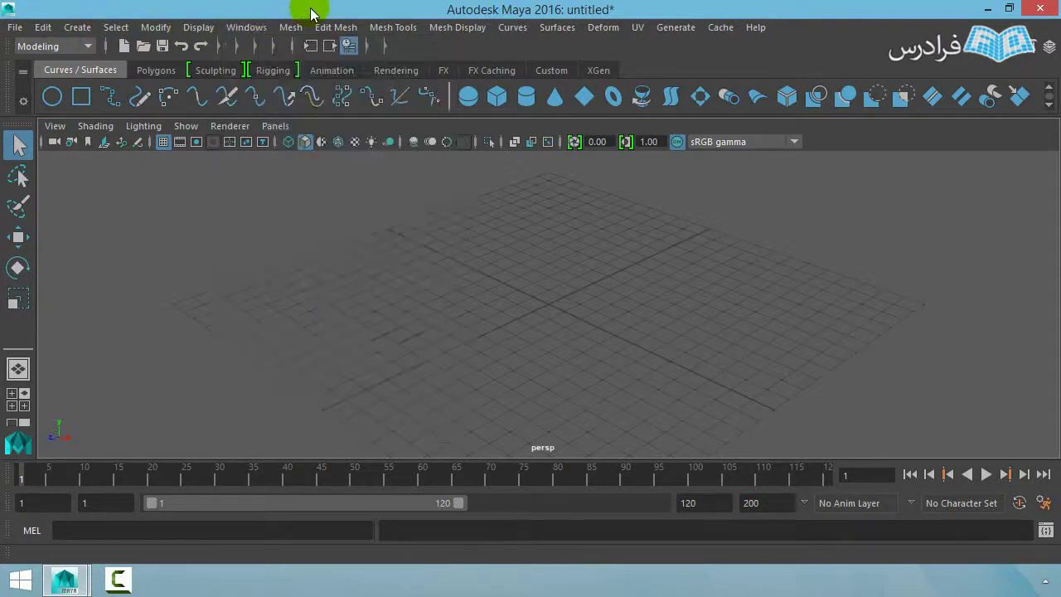
click(763, 31)
click(567, 12)
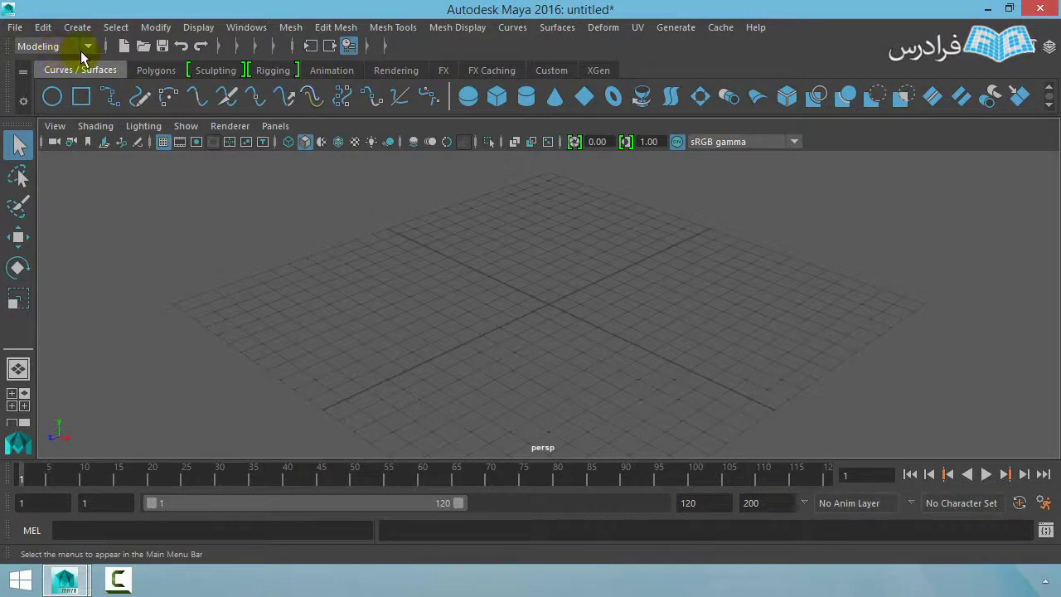
Step: Switch through the Rigging, Animation and Rendering menu sets, ending back on Modeling
click(90, 50)
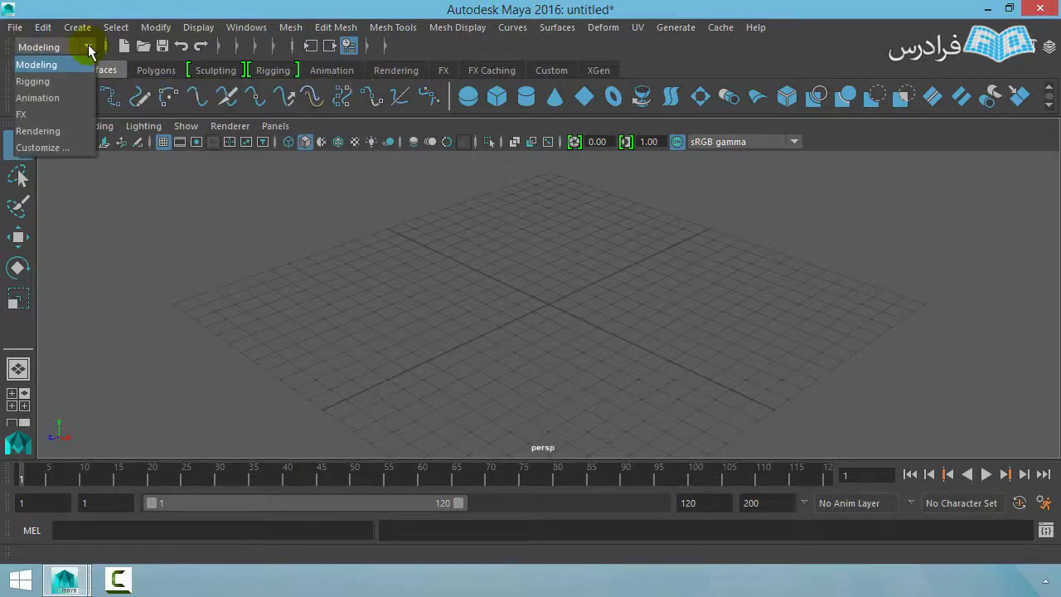
click(34, 81)
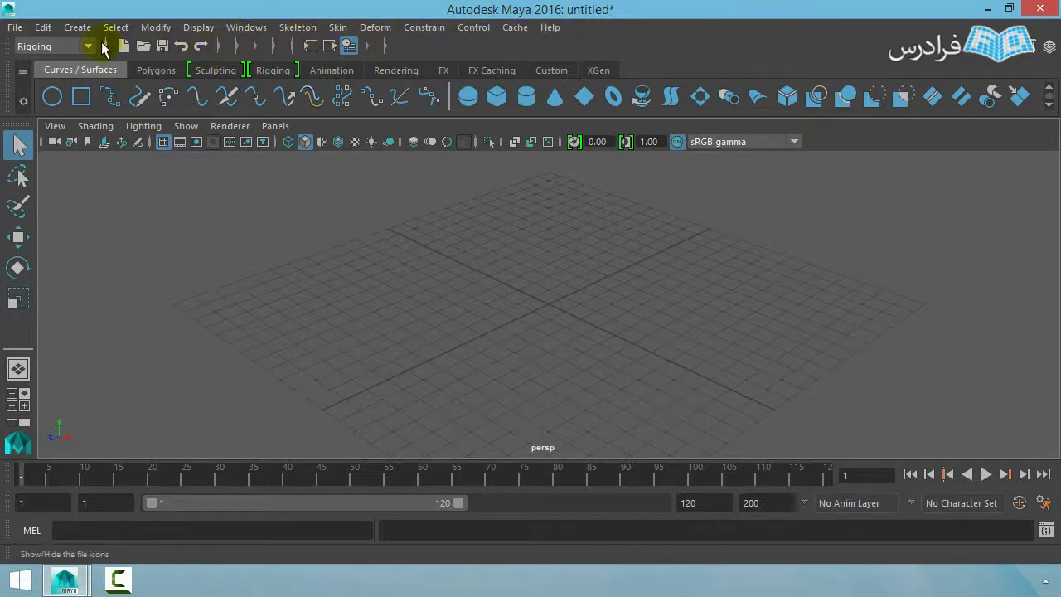
click(86, 48)
click(38, 98)
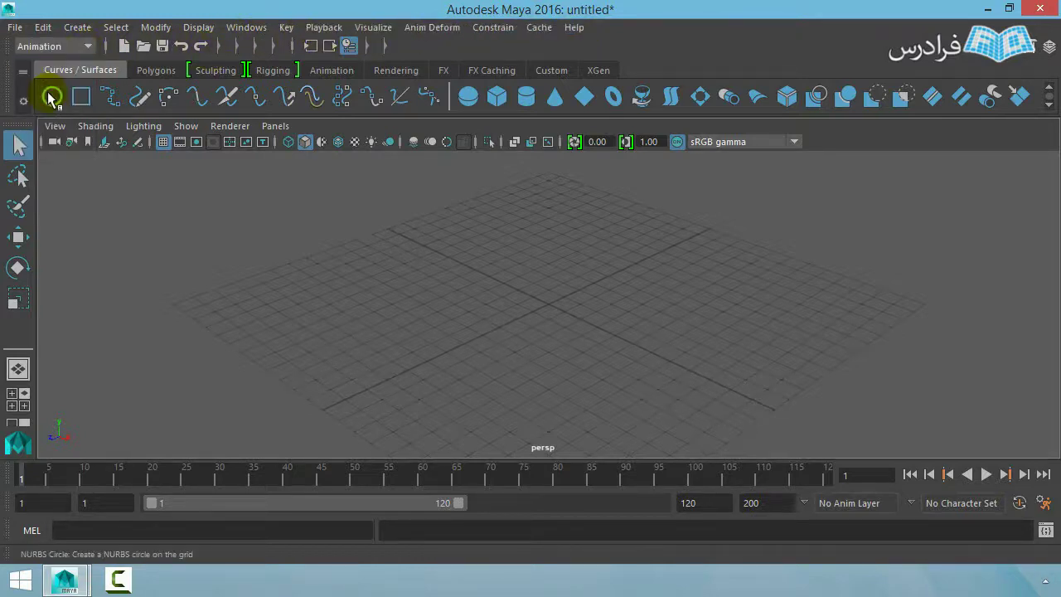
click(59, 47)
click(37, 131)
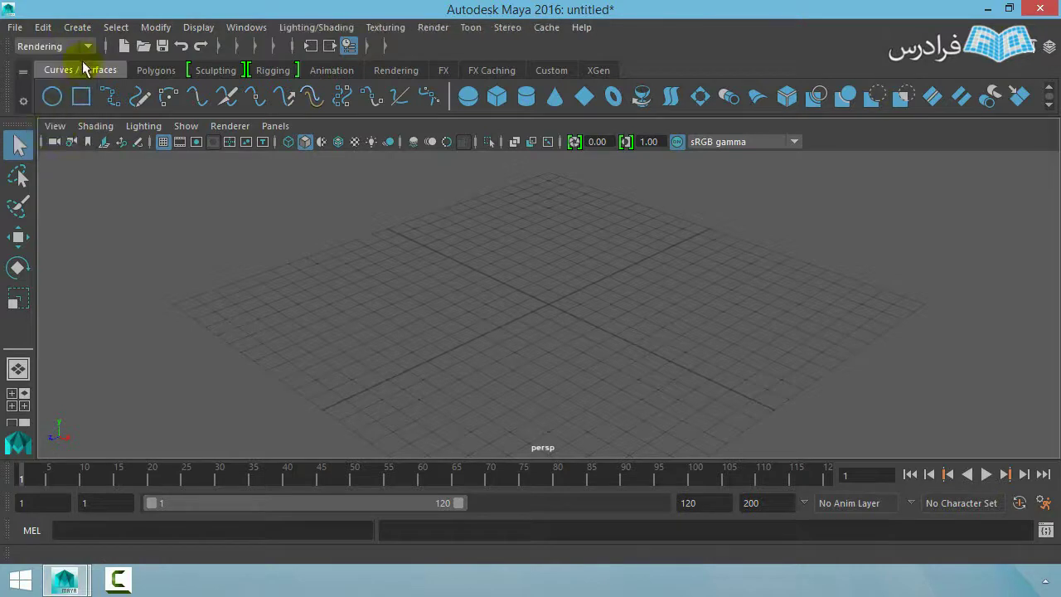
click(83, 47)
click(58, 65)
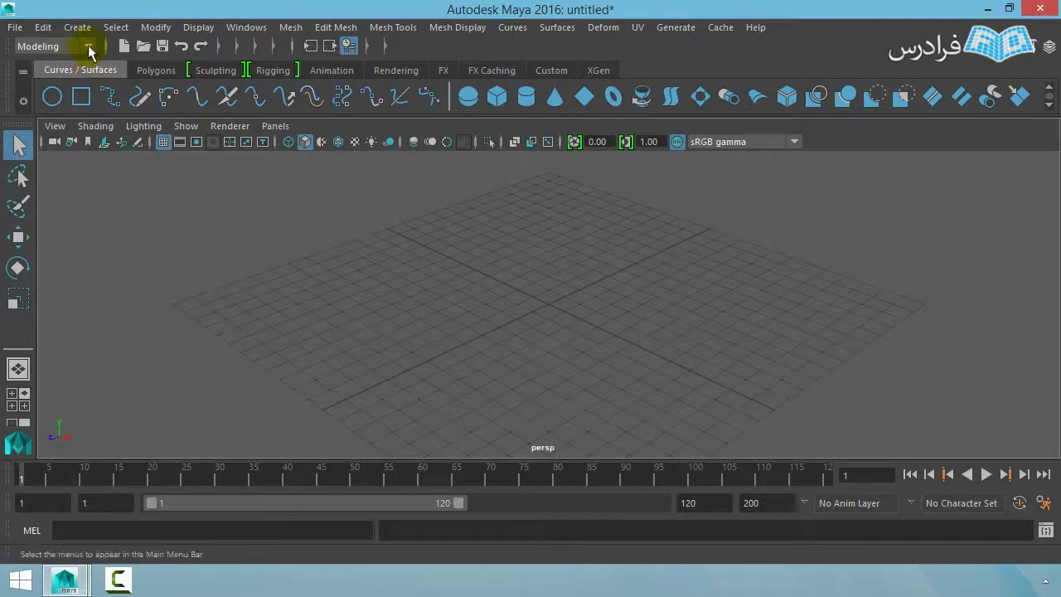
Step: Leave the menu set on Modeling and bring up the File menu
click(88, 47)
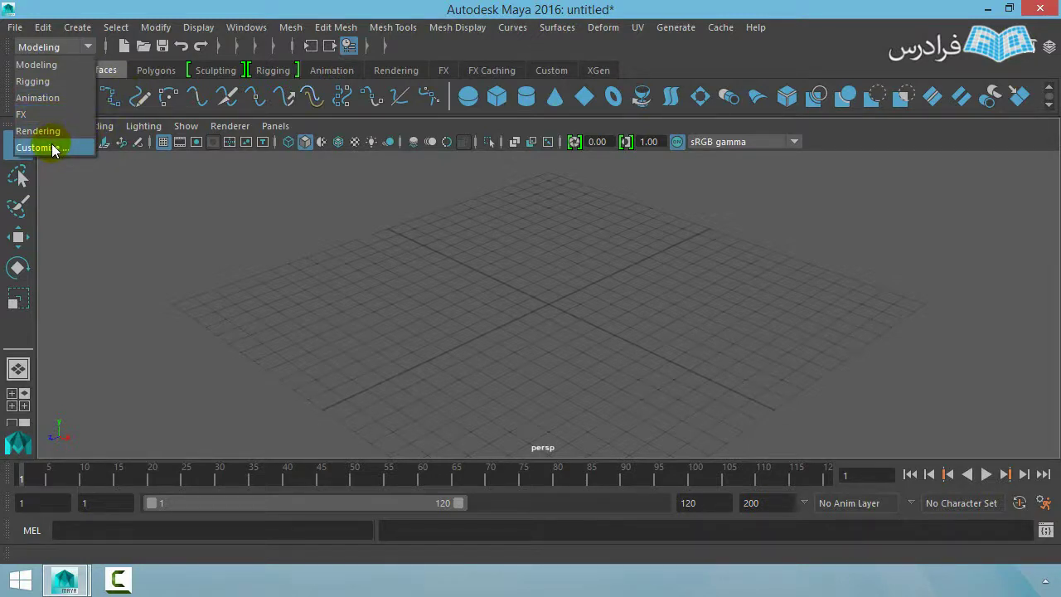
click(436, 49)
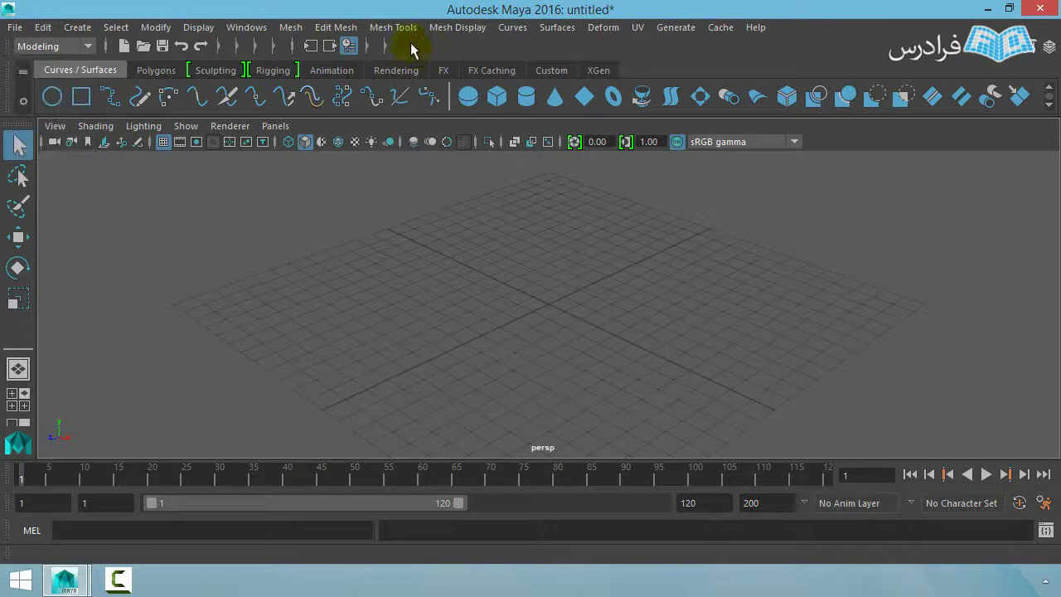
click(16, 28)
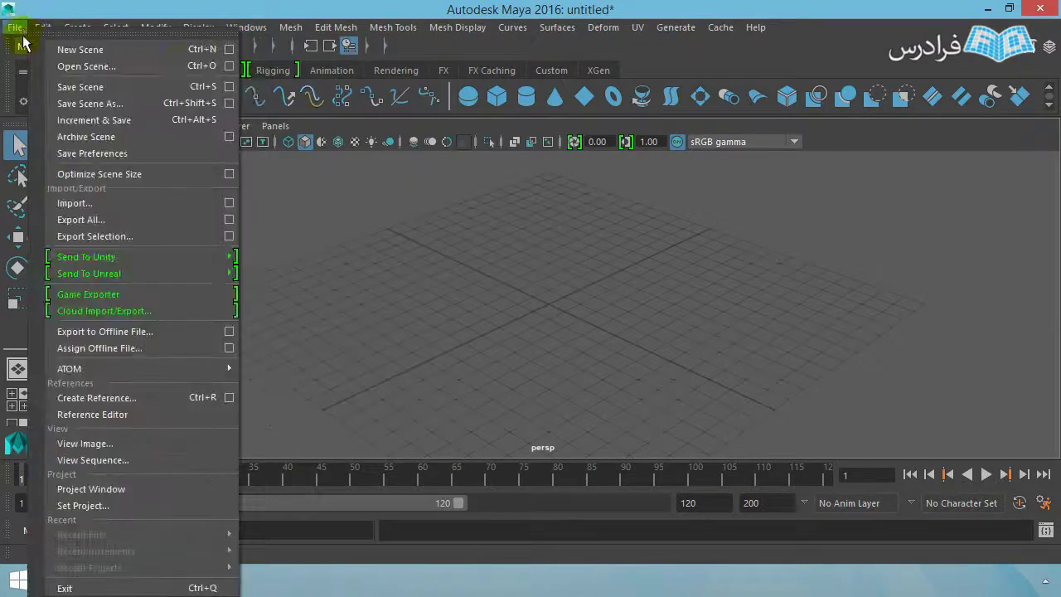
Step: Review the New Scene options without changes, then bring up the Edit Mesh menu
click(232, 51)
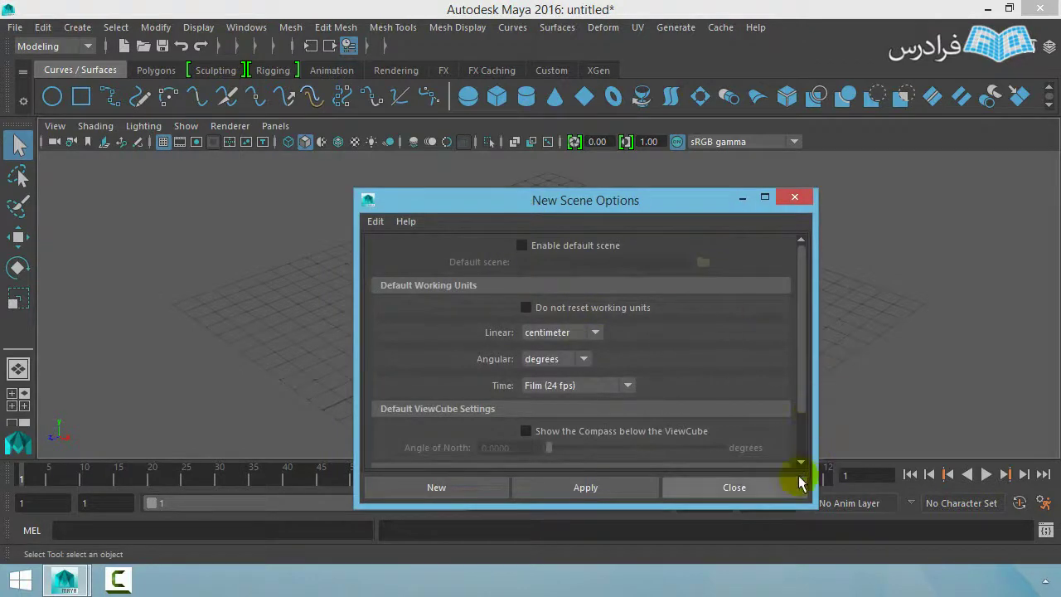
click(752, 491)
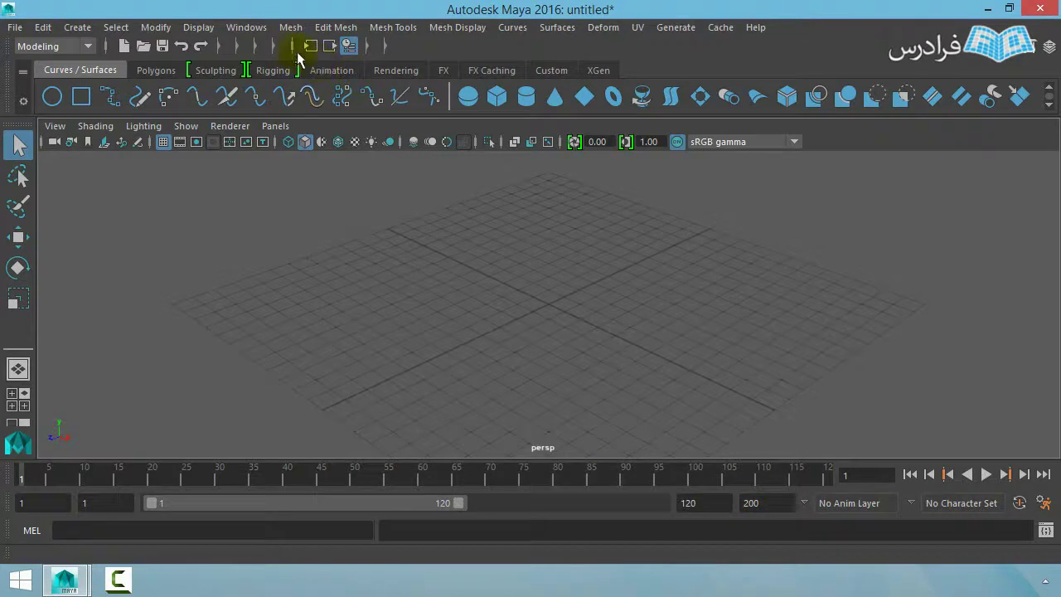
click(338, 32)
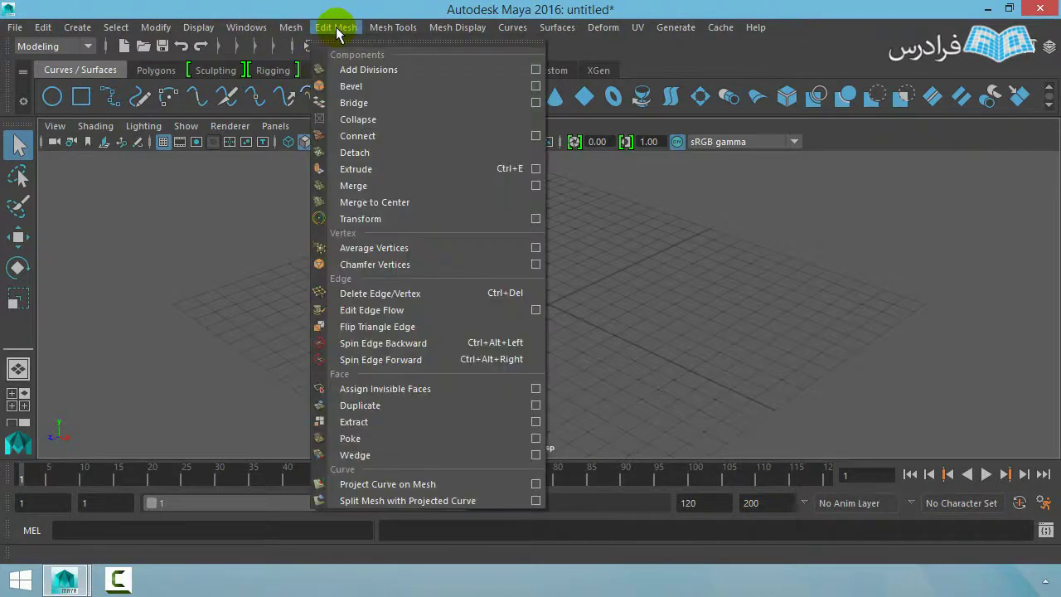
Step: Tear off Edit Mesh as a floating panel, move it to the right, then close it
click(515, 40)
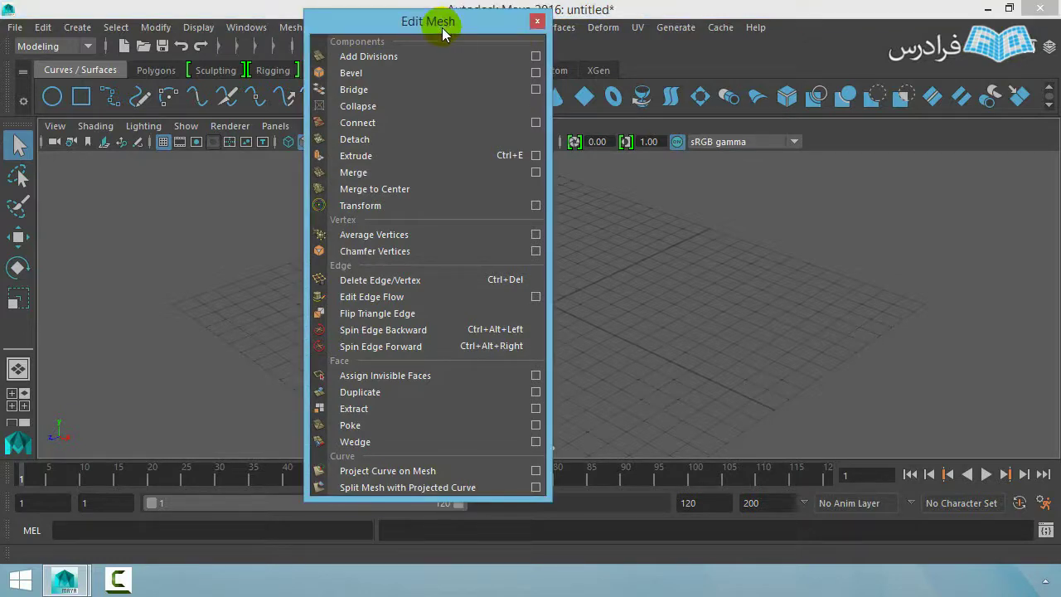
mouse_move(435, 21)
mouse_down()
mouse_move(841, 104)
mouse_move(937, 82)
mouse_up()
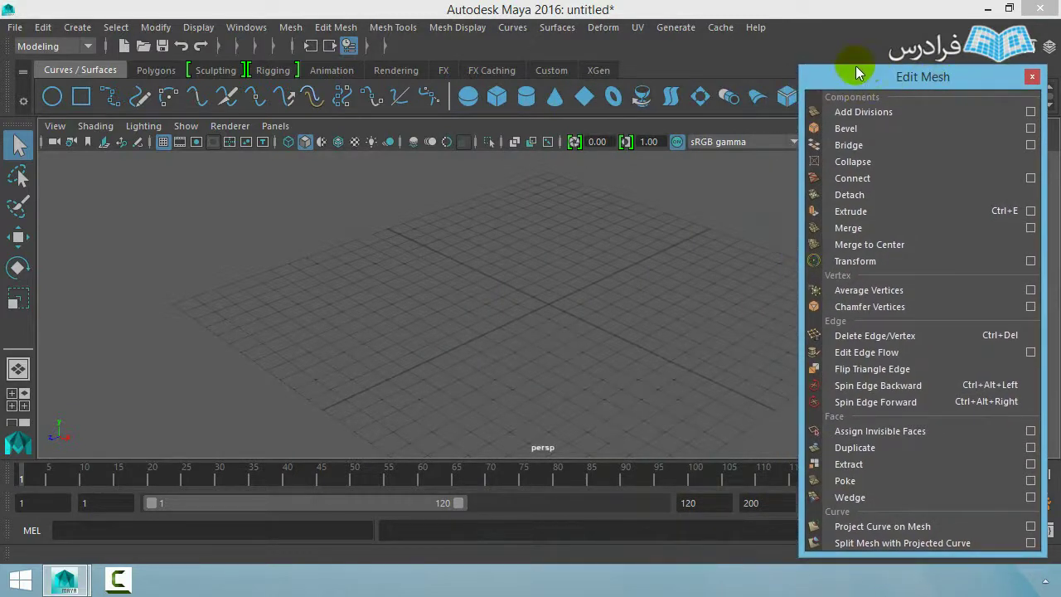
click(1032, 77)
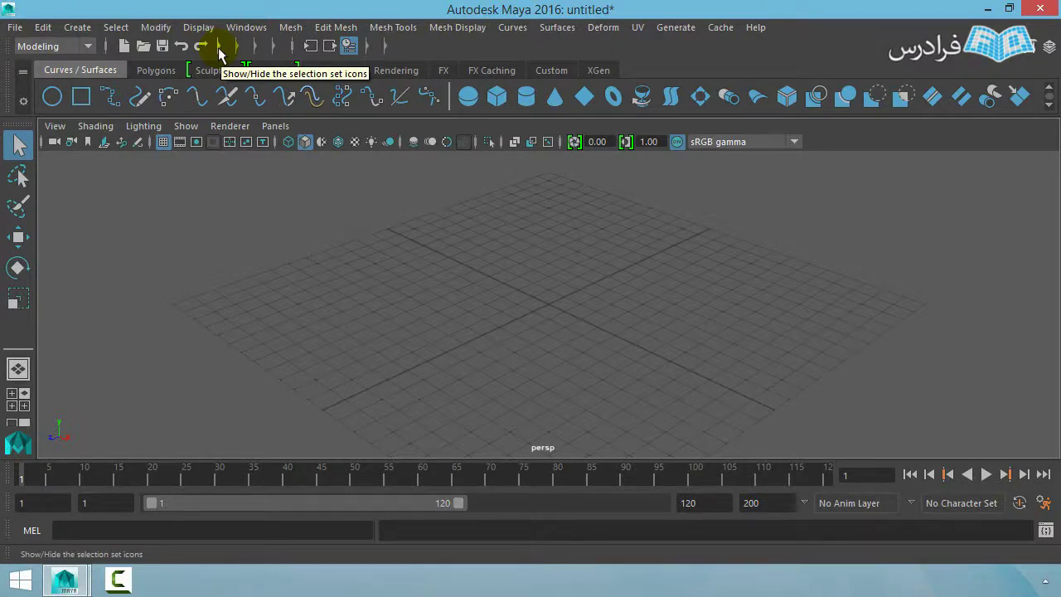
click(219, 46)
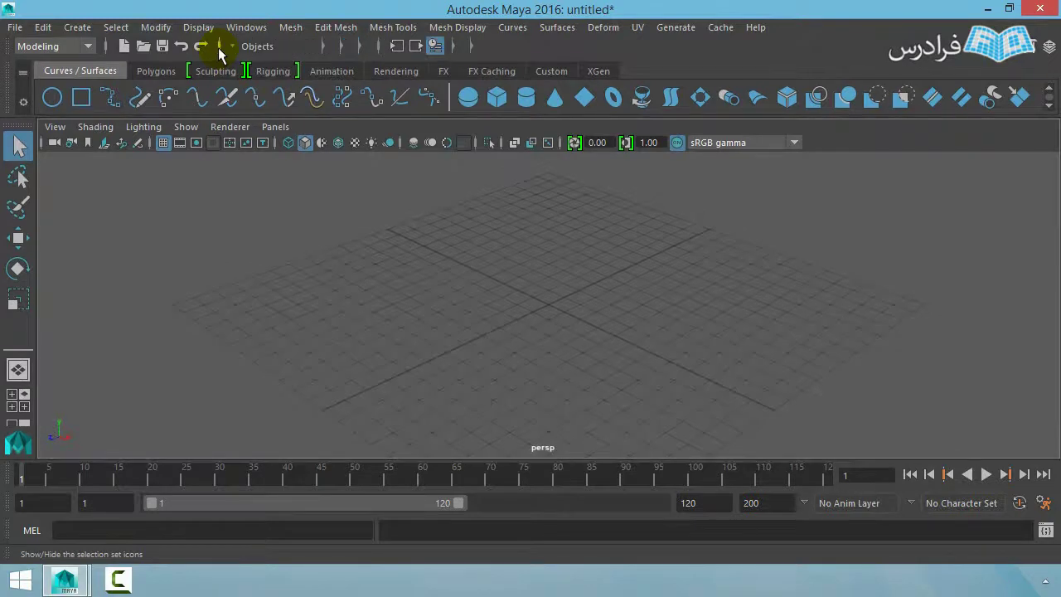
click(220, 46)
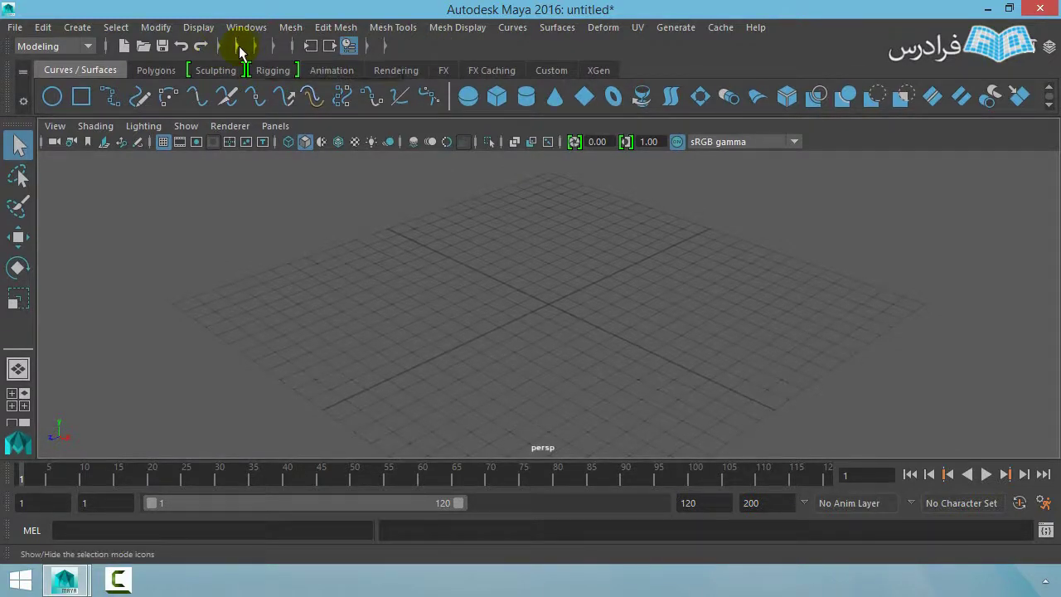
click(239, 47)
click(239, 47)
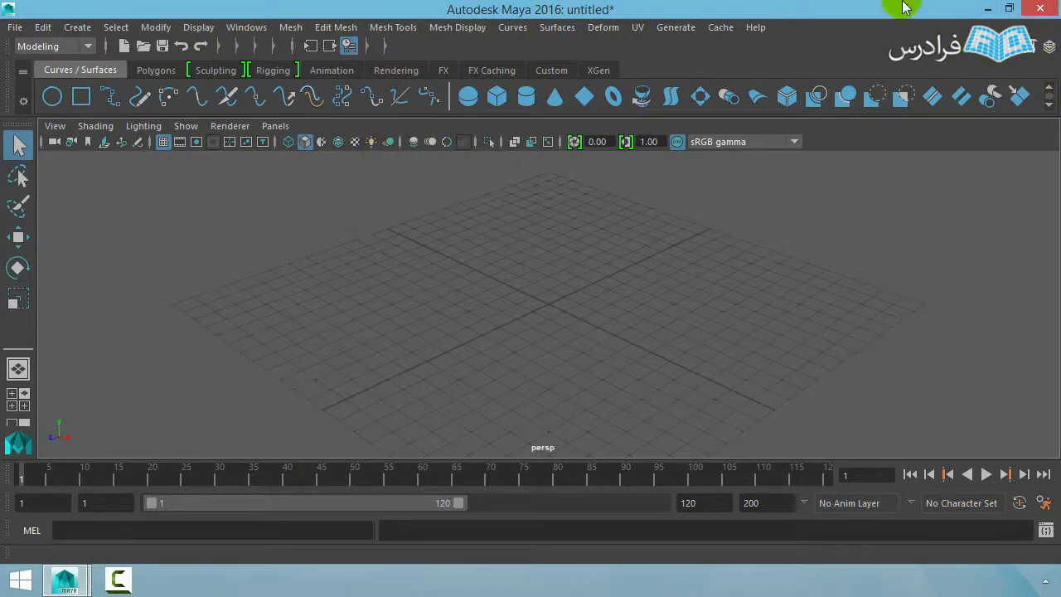
click(957, 161)
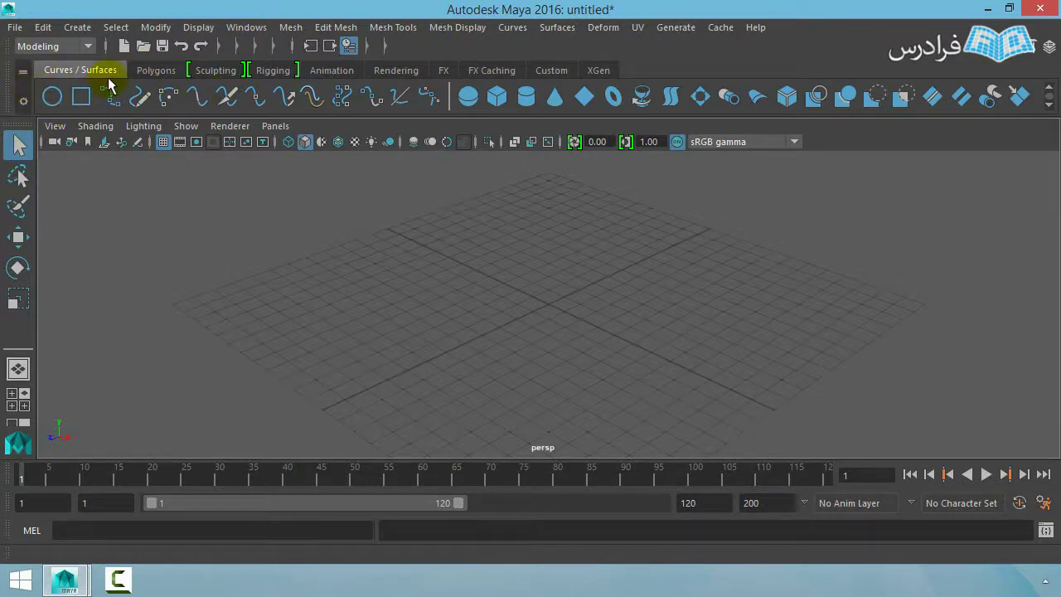
click(148, 71)
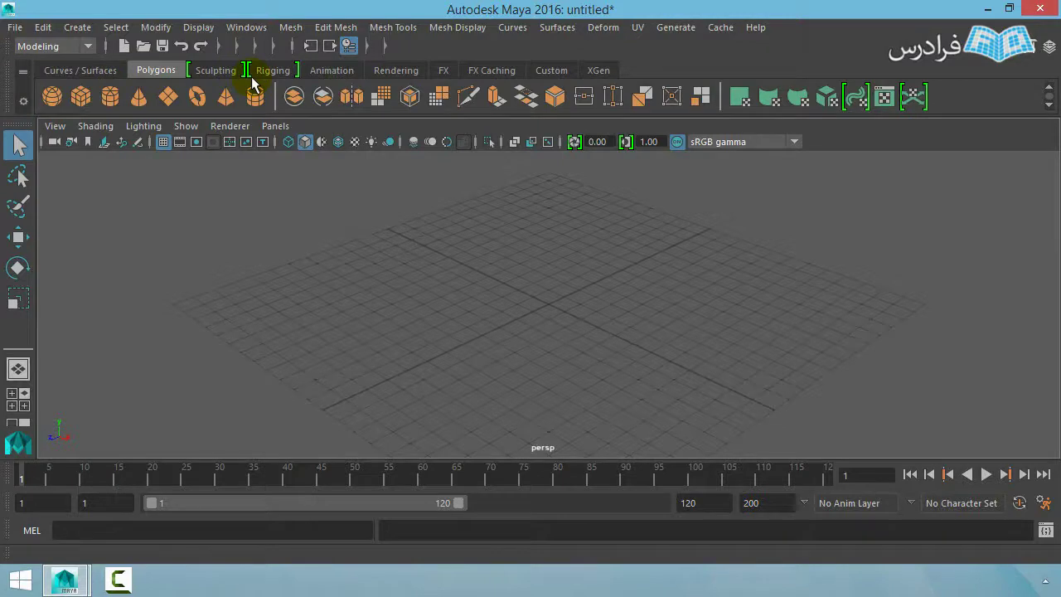
click(216, 71)
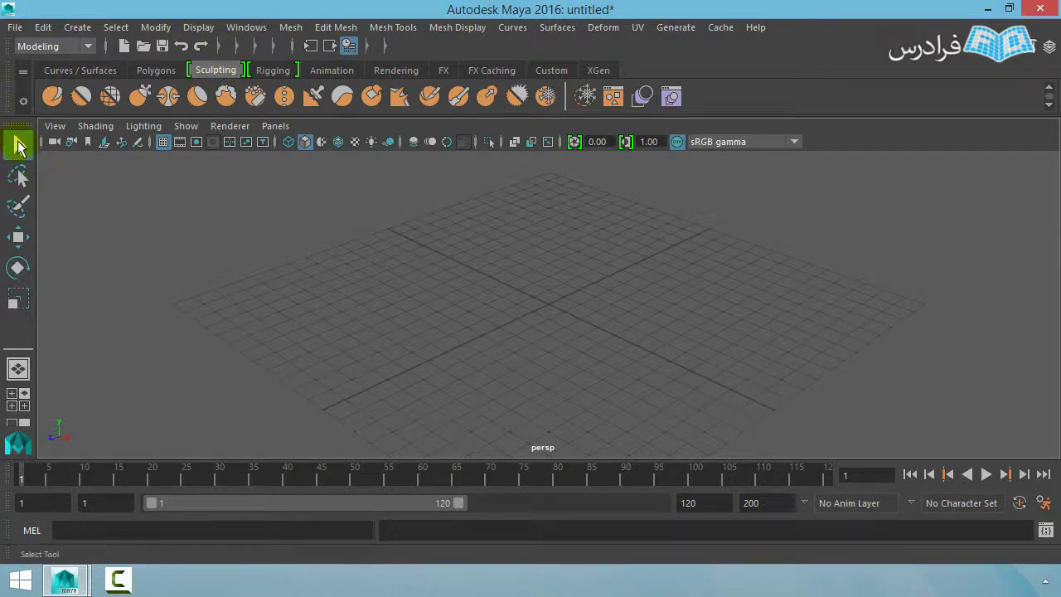
click(70, 72)
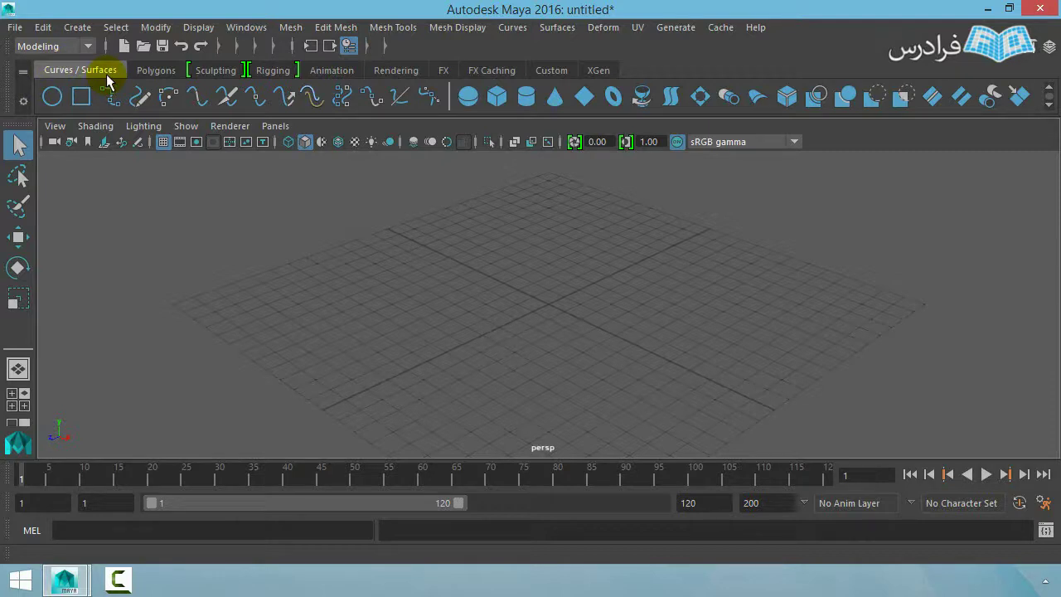
Step: Create a NURBS sphere at the origin and show the Channel Box and Layer Editor
click(468, 100)
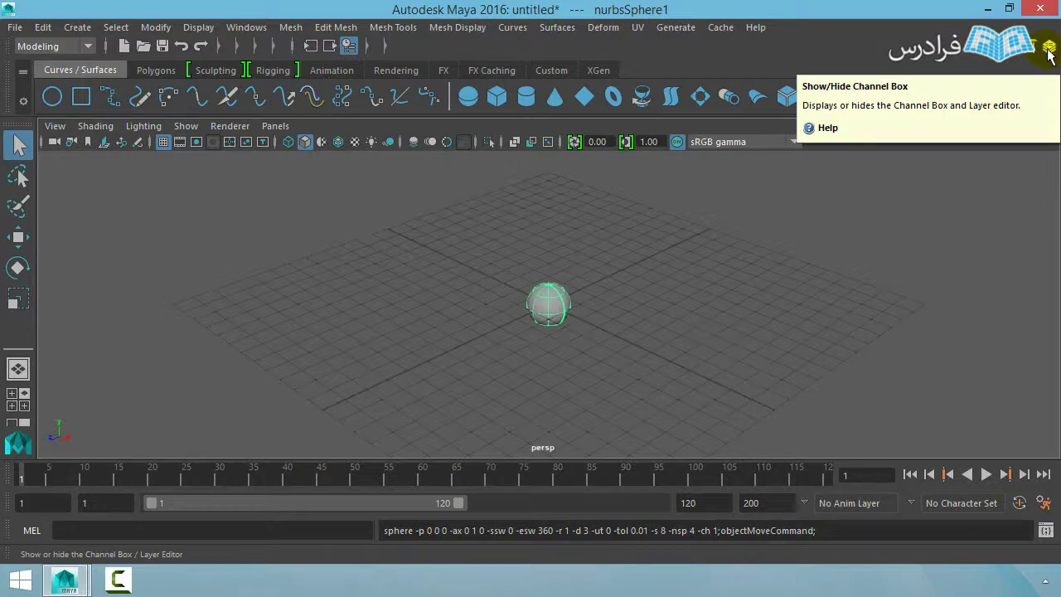
click(1048, 48)
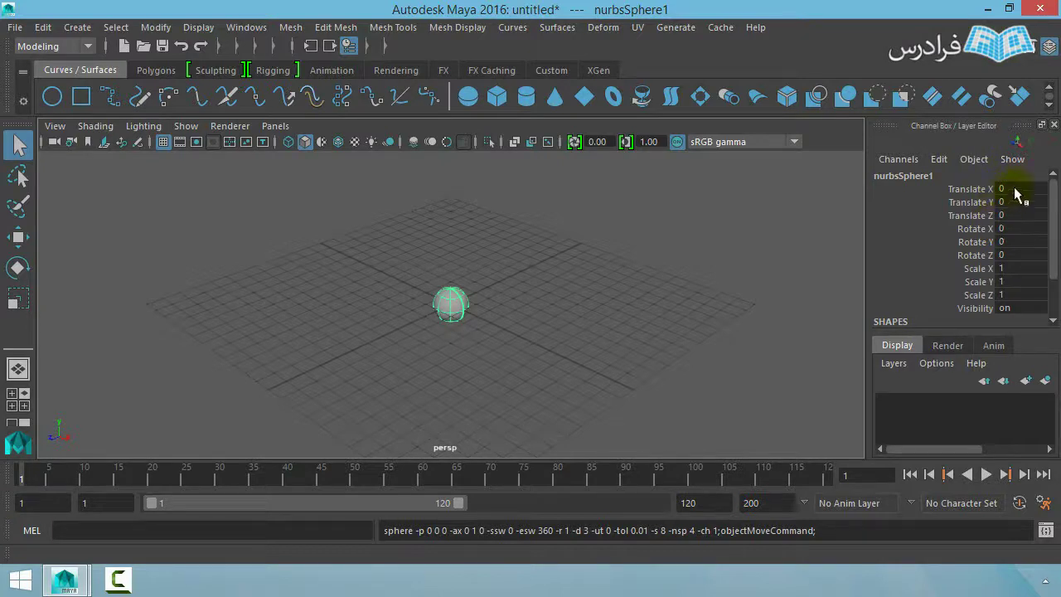
Step: Move the sphere to Translate X 3.005, Y 6.569, Z -9.658 in the Channel Box
click(998, 188)
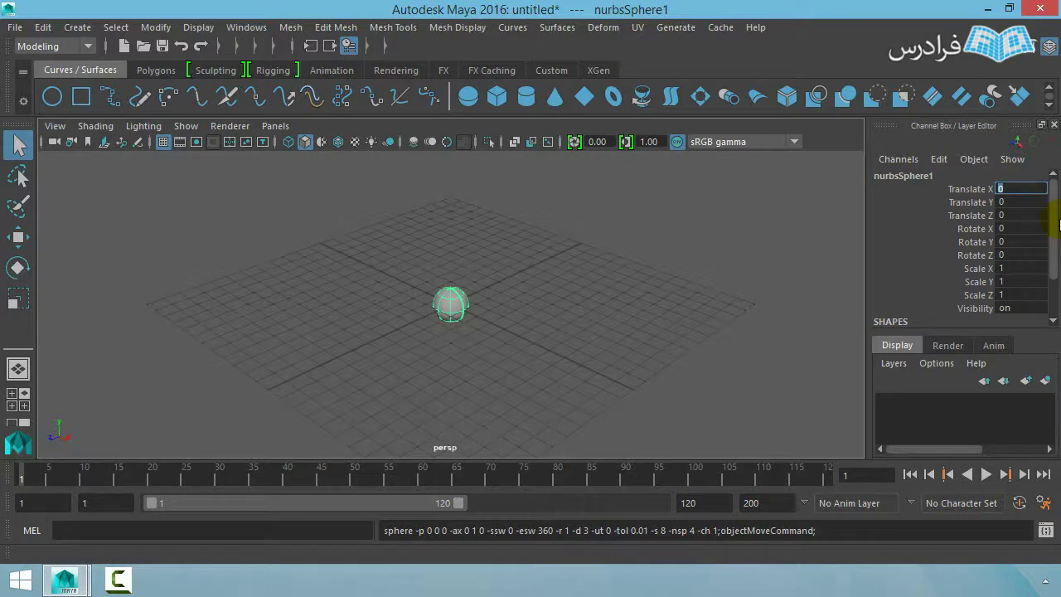
text(3.)
text(005)
key(Return)
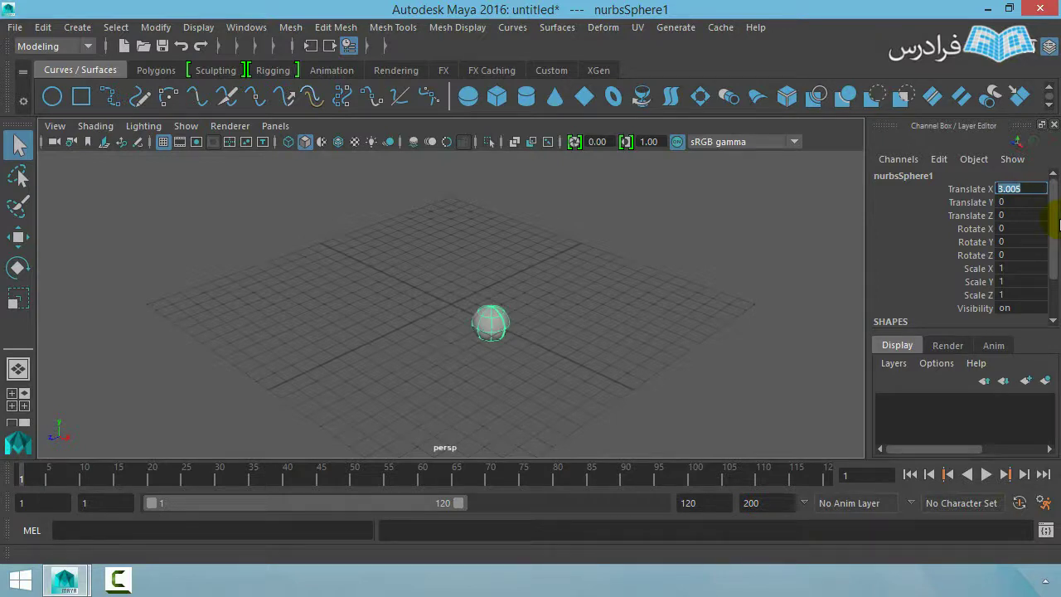
click(1026, 203)
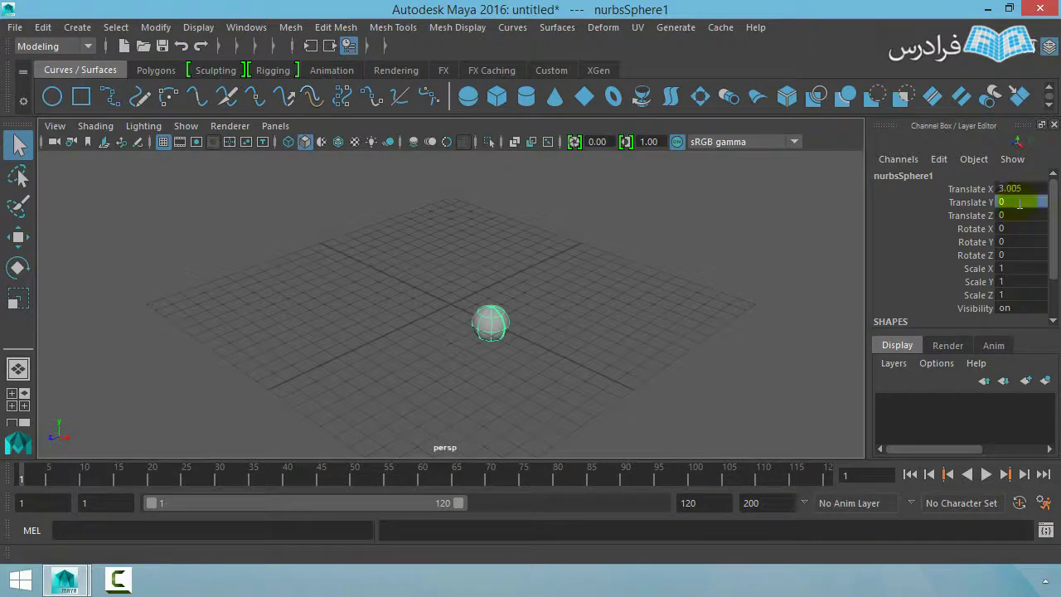
click(1035, 216)
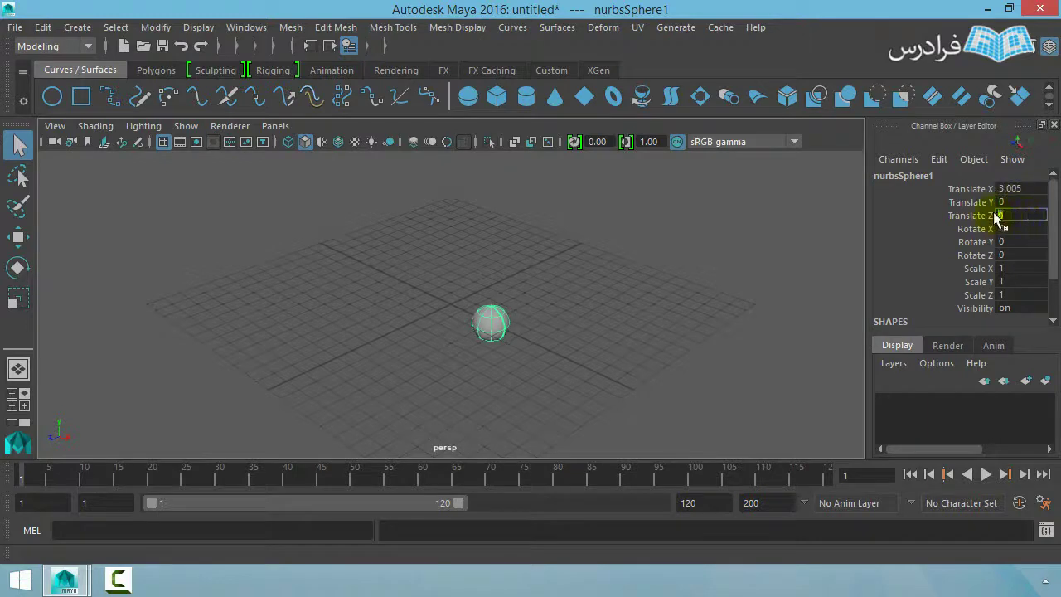
text(-)
text(9.)
text(658)
key(Return)
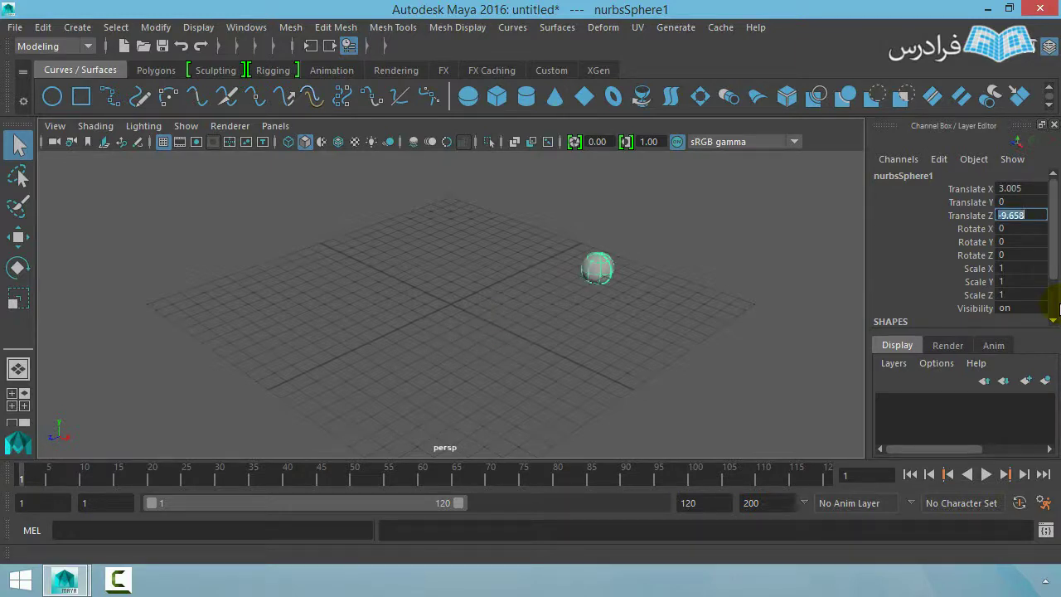
click(1017, 201)
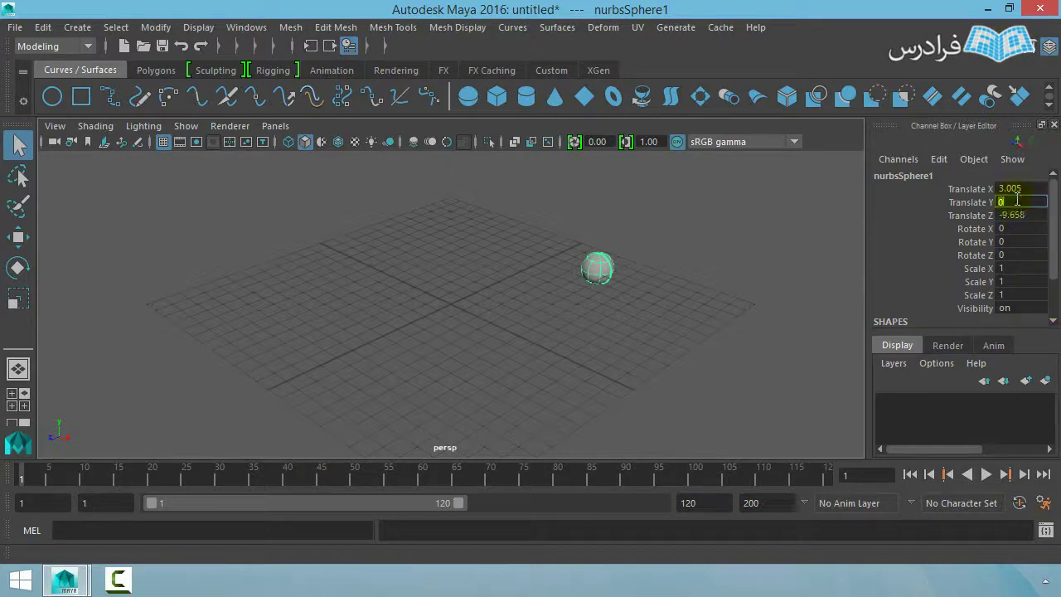
click(976, 203)
text(5)
text(69)
key(Return)
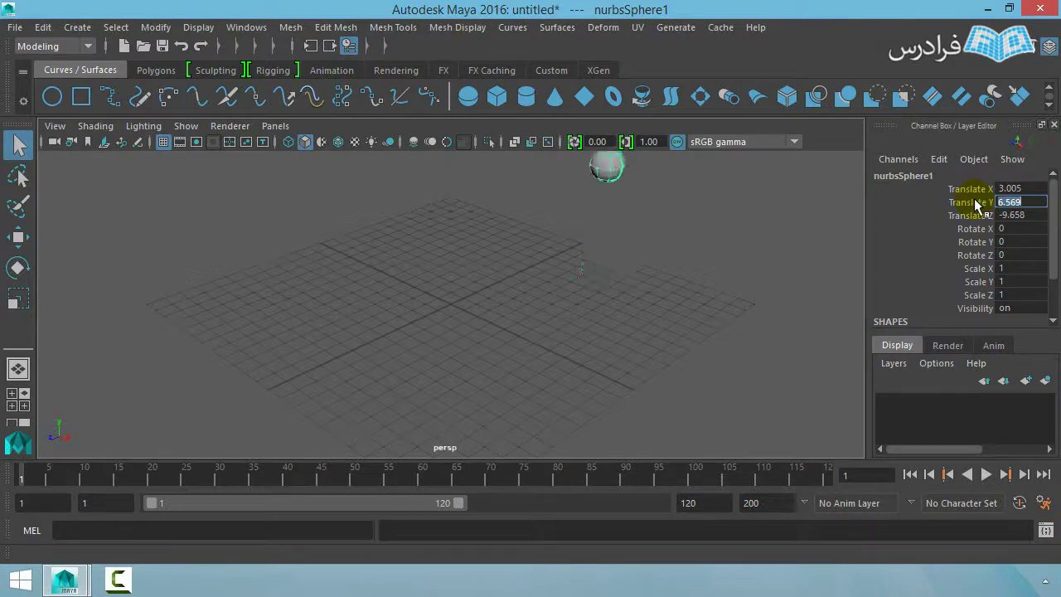
Step: Reset the sphere's Translate X, Y and Z to 0
double_click(1016, 189)
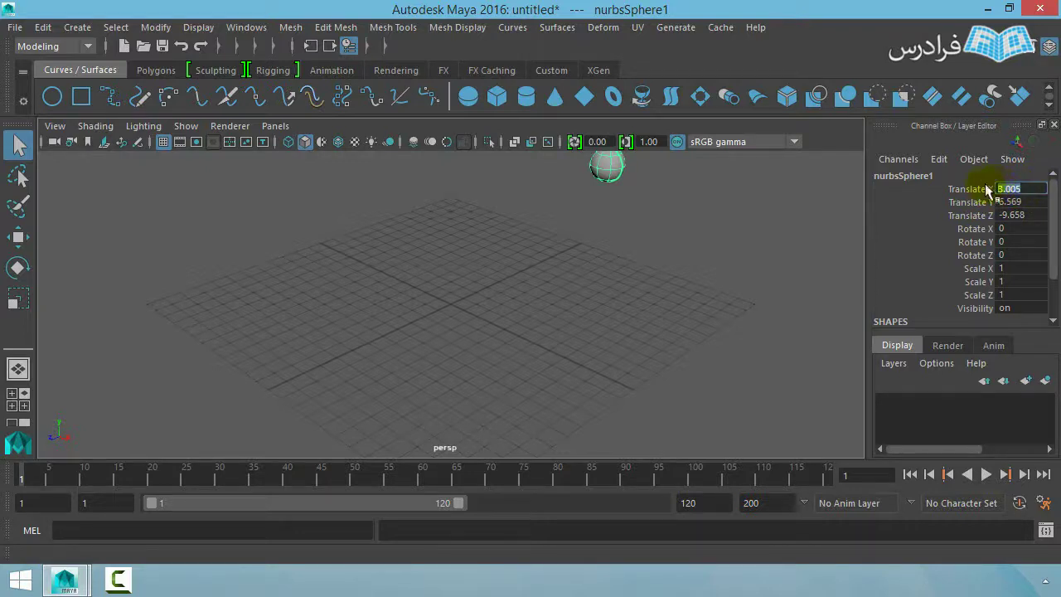
text(0)
key(Return)
key(Tab)
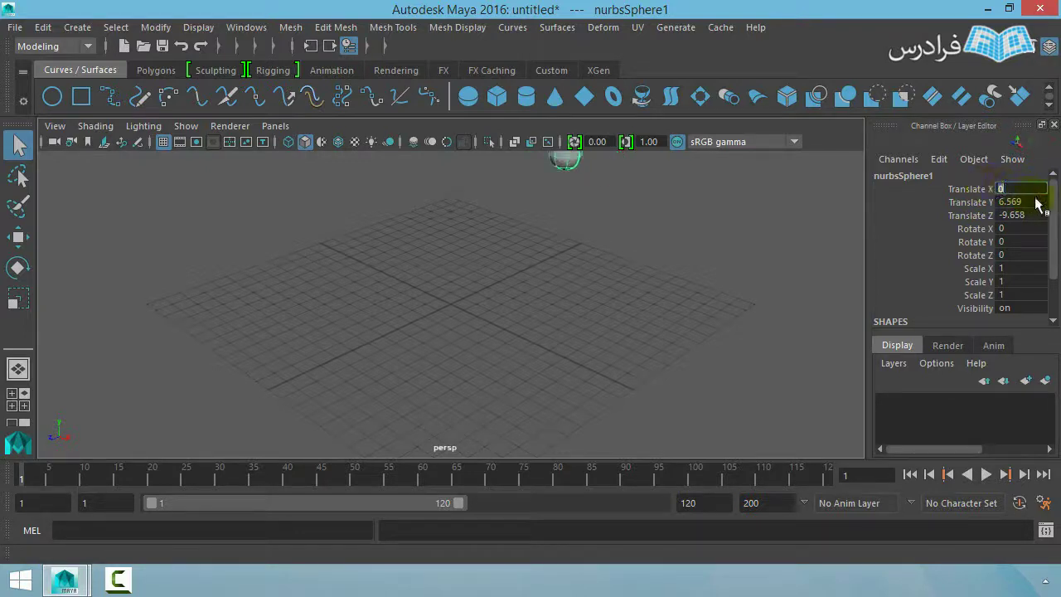
text(0)
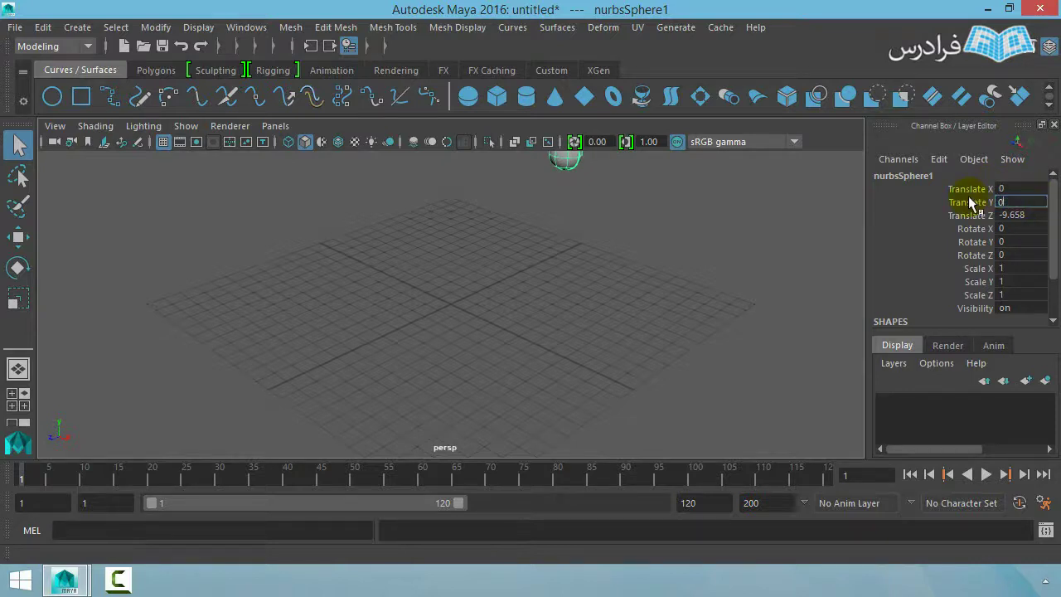
key(Return)
key(Tab)
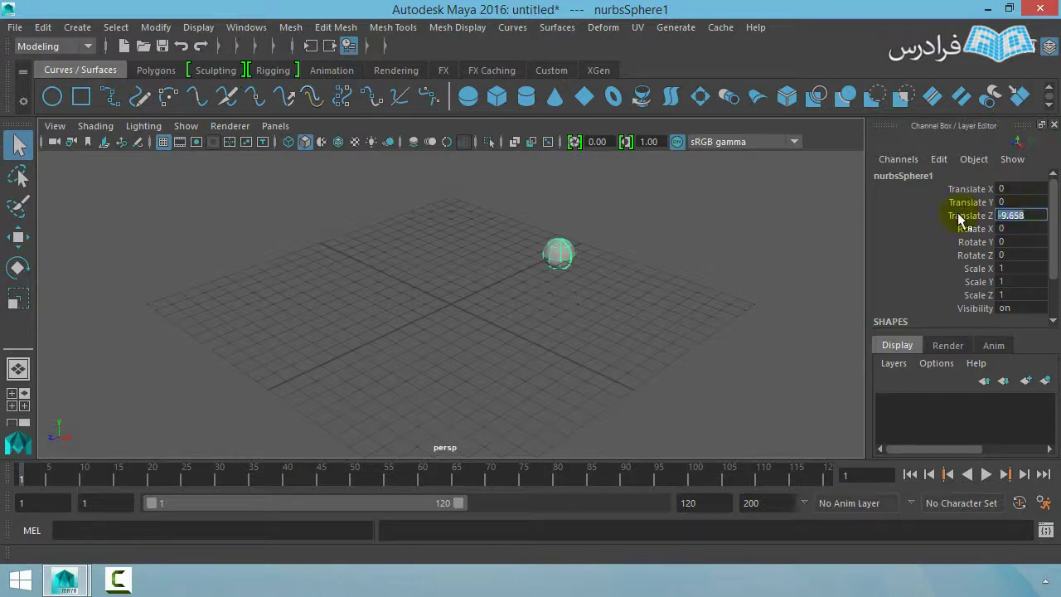
text(0)
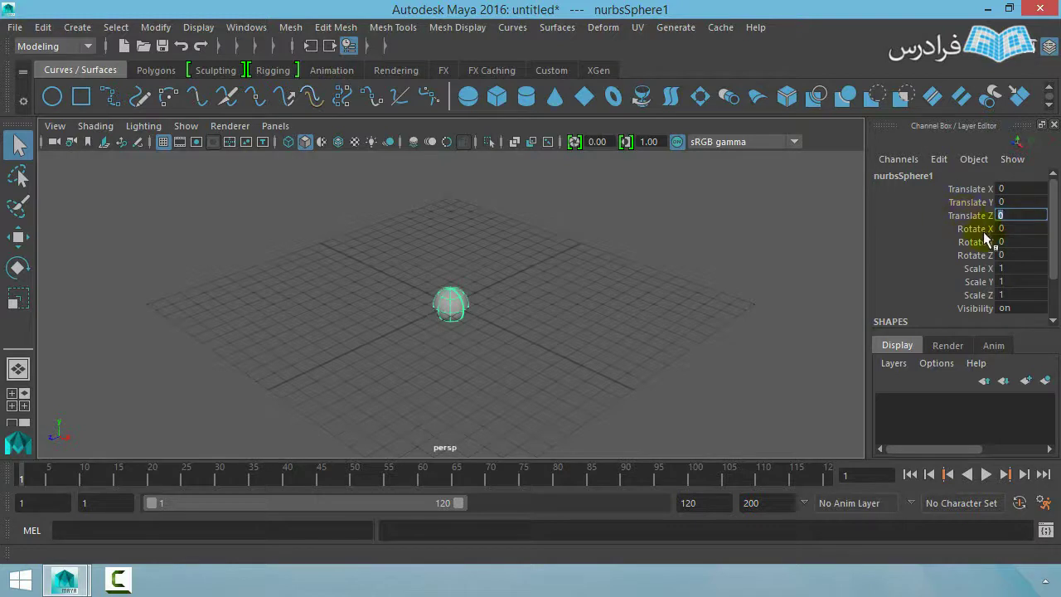
Step: Rotate the sphere 45 degrees on X, then return Rotate X to 0
click(1016, 229)
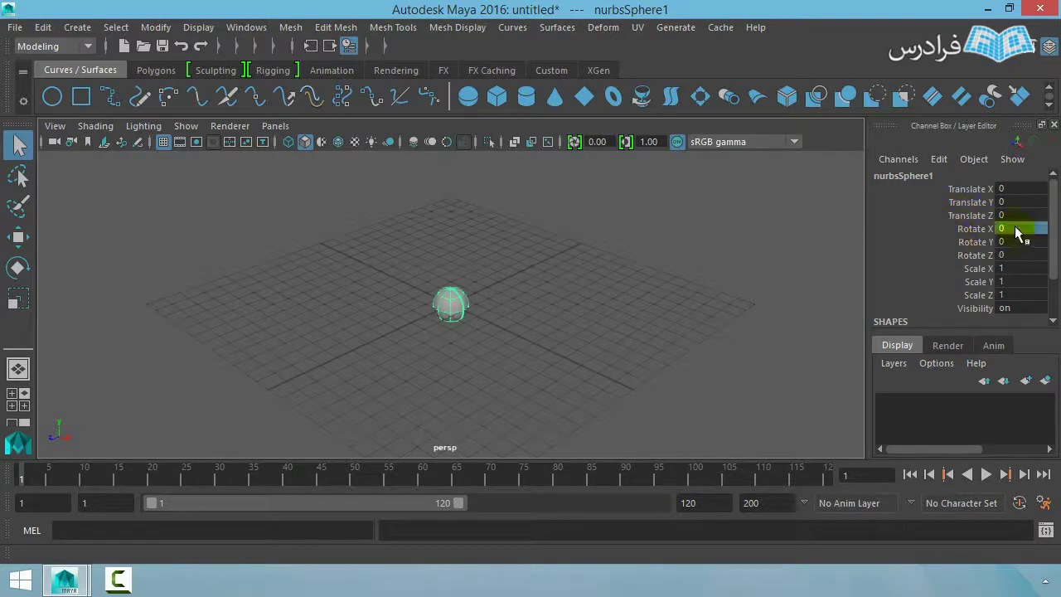
drag(1007, 229, 989, 235)
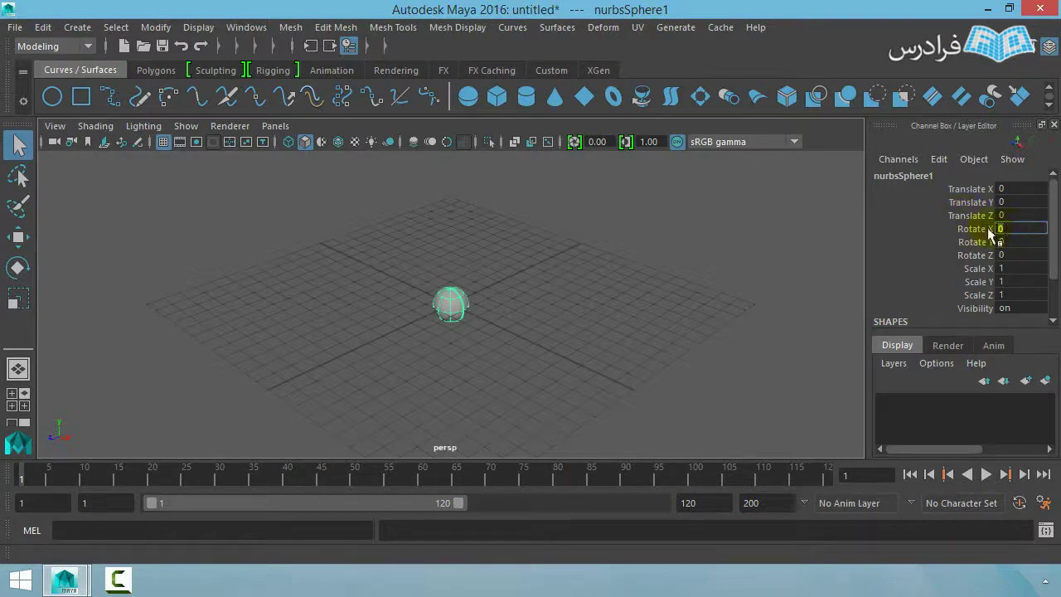
text(45)
key(Return)
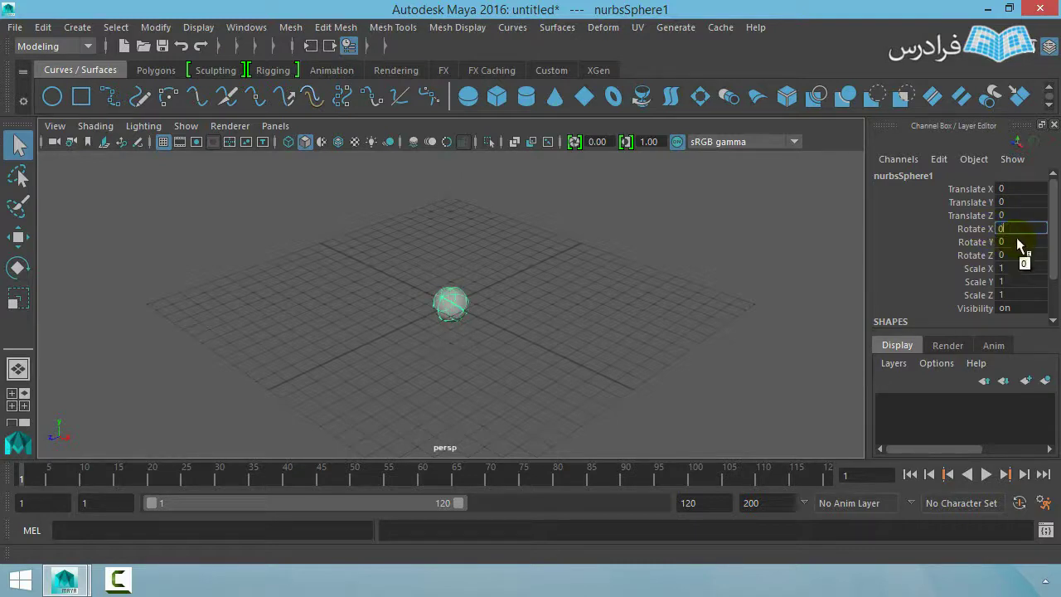
text(0)
key(Return)
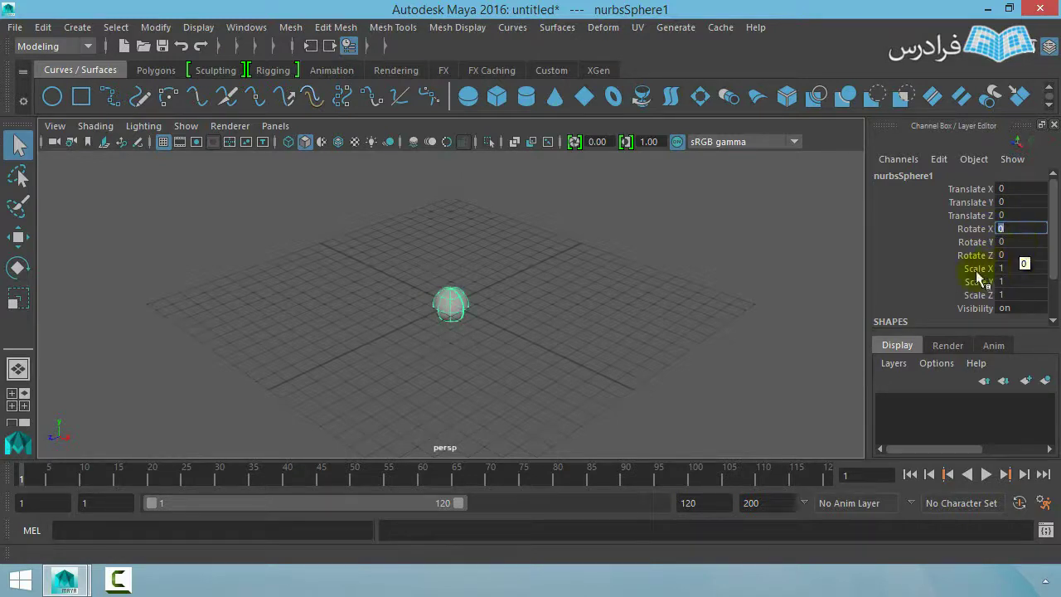
Step: Set the sphere's Scale X, Y and Z to 5
click(1000, 270)
text(5)
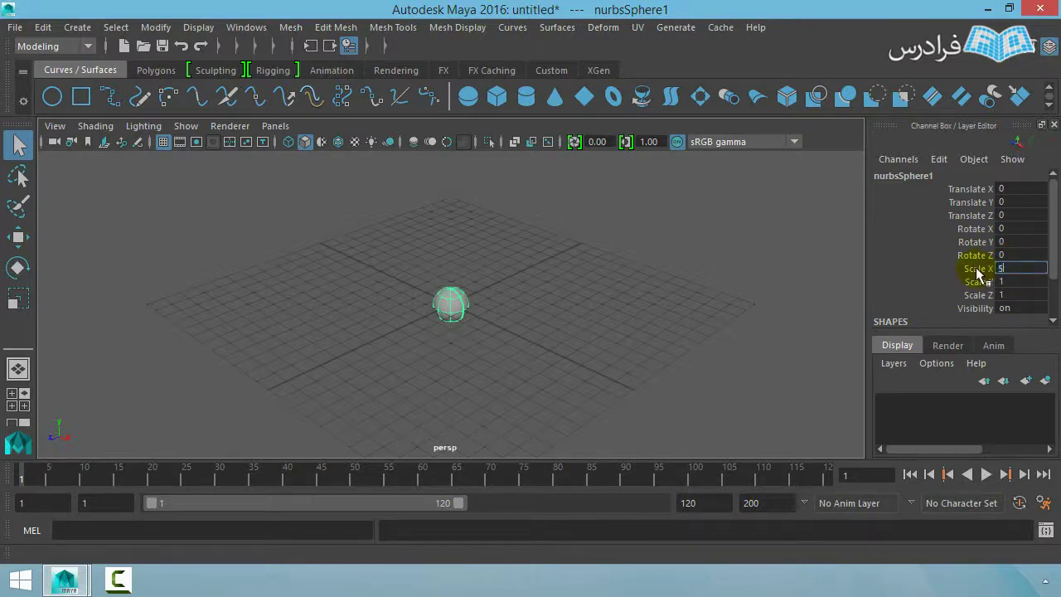
key(Return)
click(1003, 282)
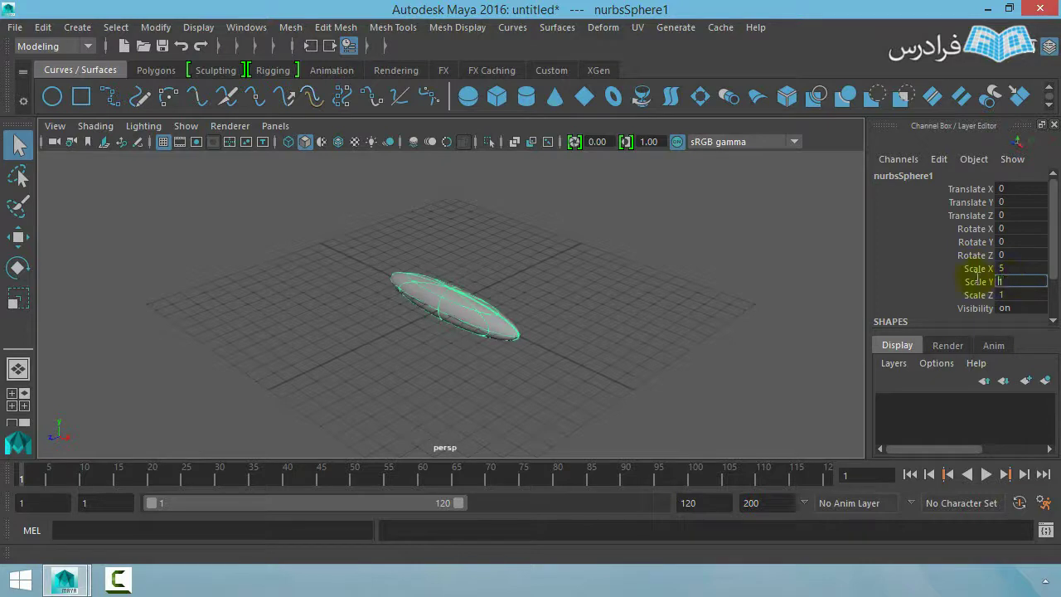
text(5)
key(Return)
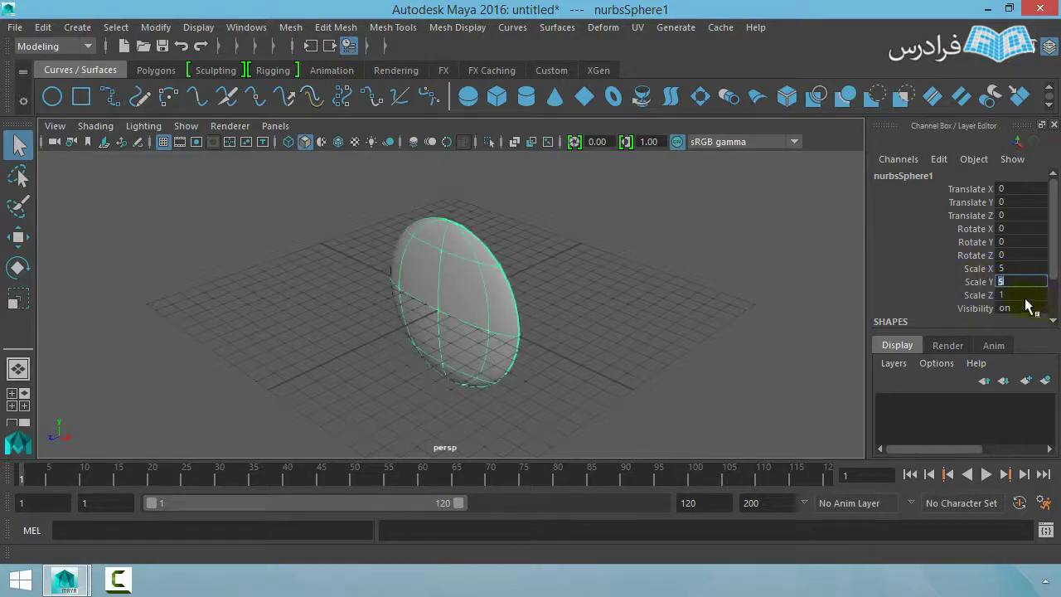
click(1014, 294)
text(5)
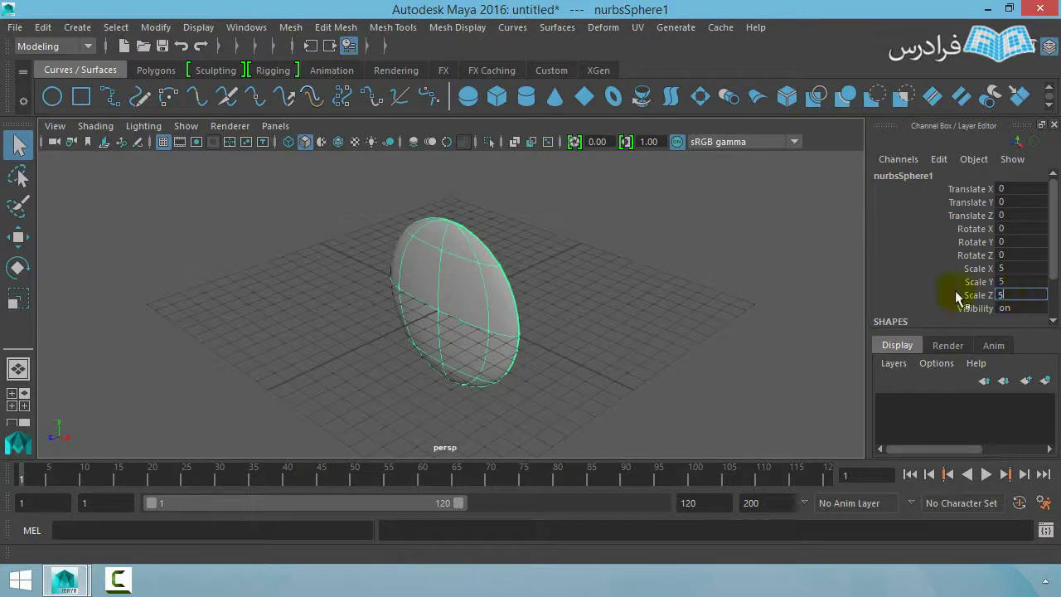
key(Return)
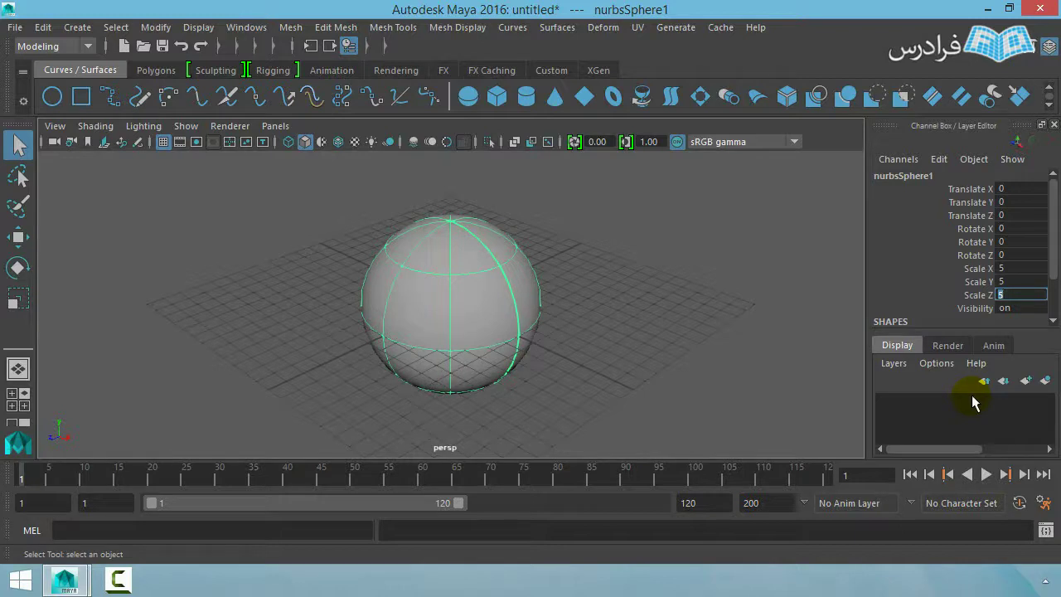
Step: Create display layer layer1 and add the selected sphere to it
click(1028, 382)
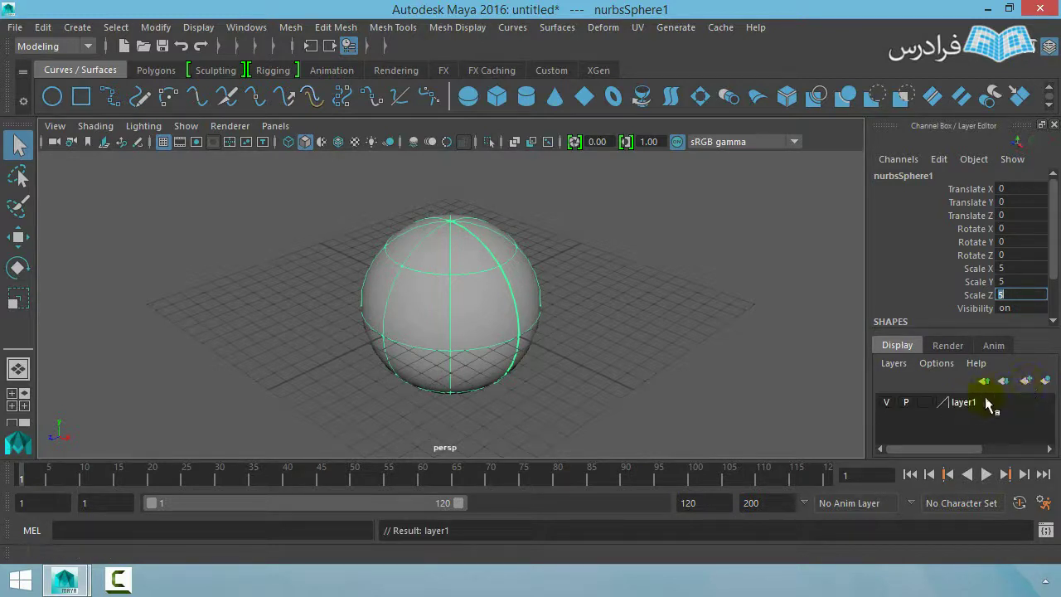
click(977, 402)
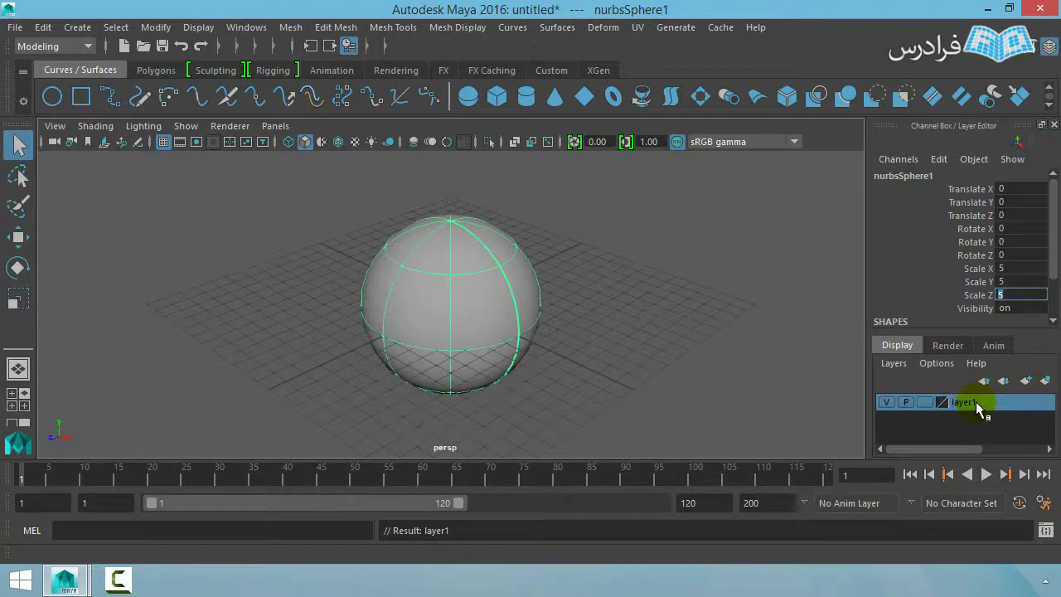
right_click(975, 403)
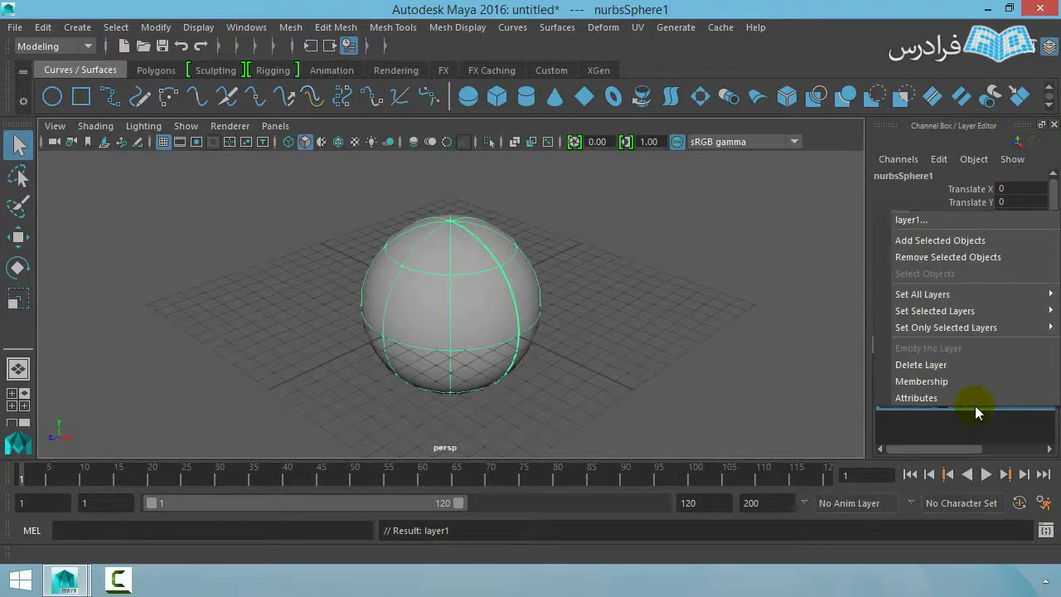
click(975, 249)
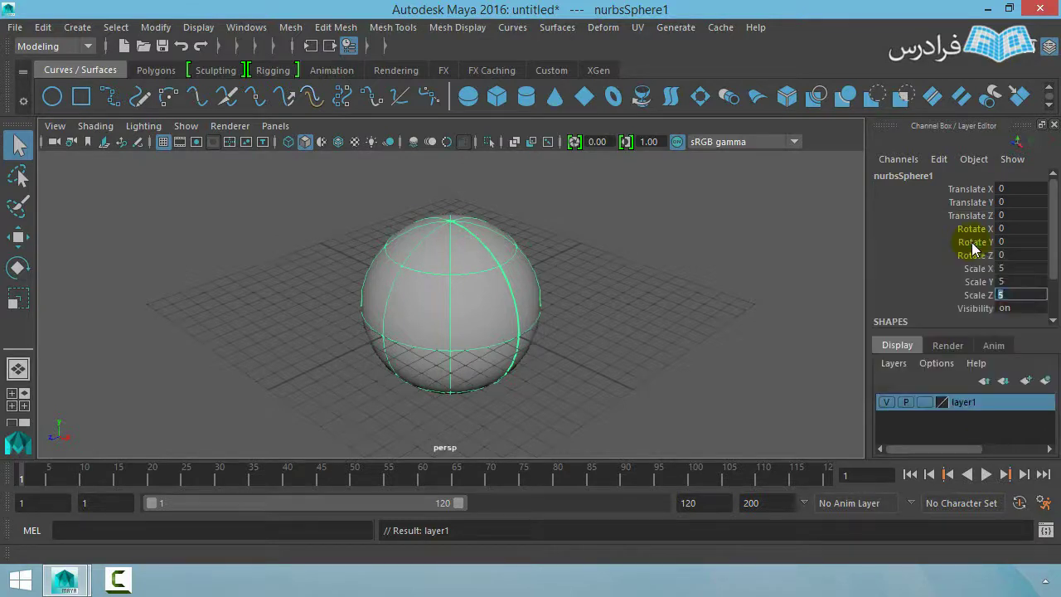
Step: Toggle layer1's playback setting and hide then show its visibility
click(905, 402)
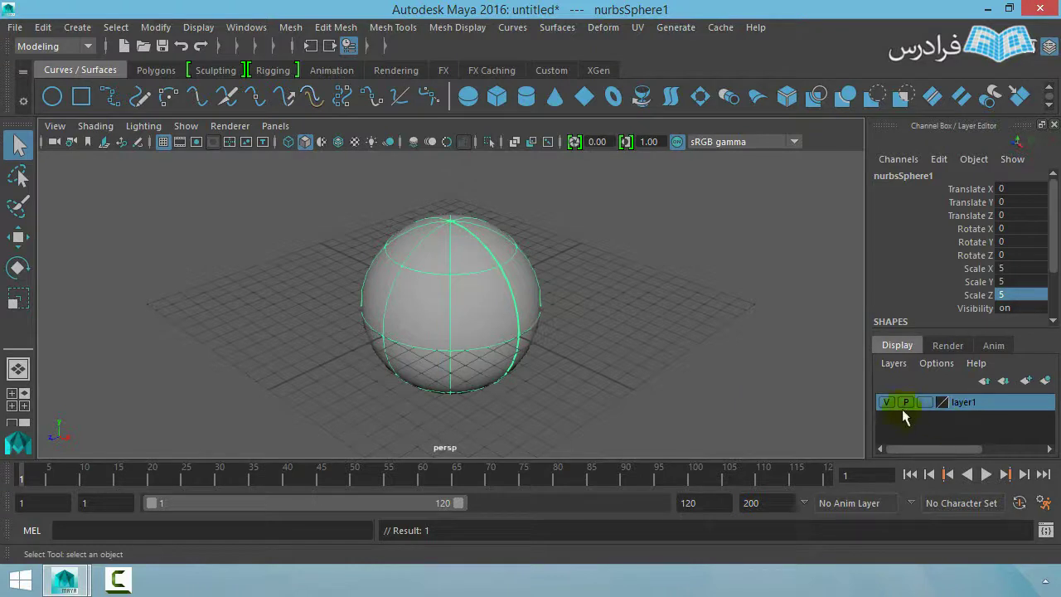
click(888, 406)
click(887, 405)
click(887, 404)
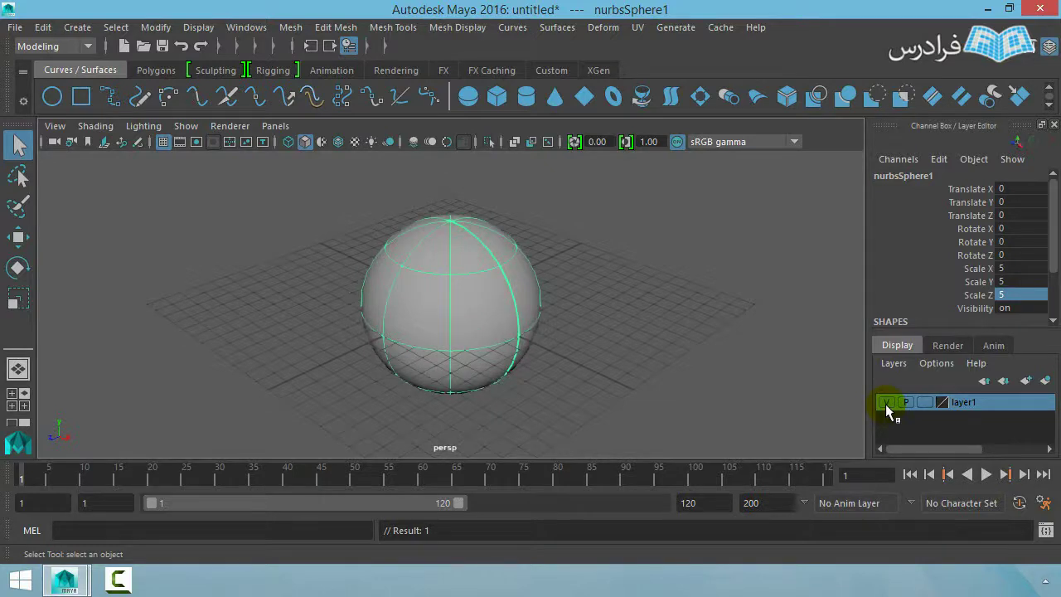
Step: Rename layer1 to 'sphere', save it, and close the Channel Box/Layer Editor panel
double_click(965, 401)
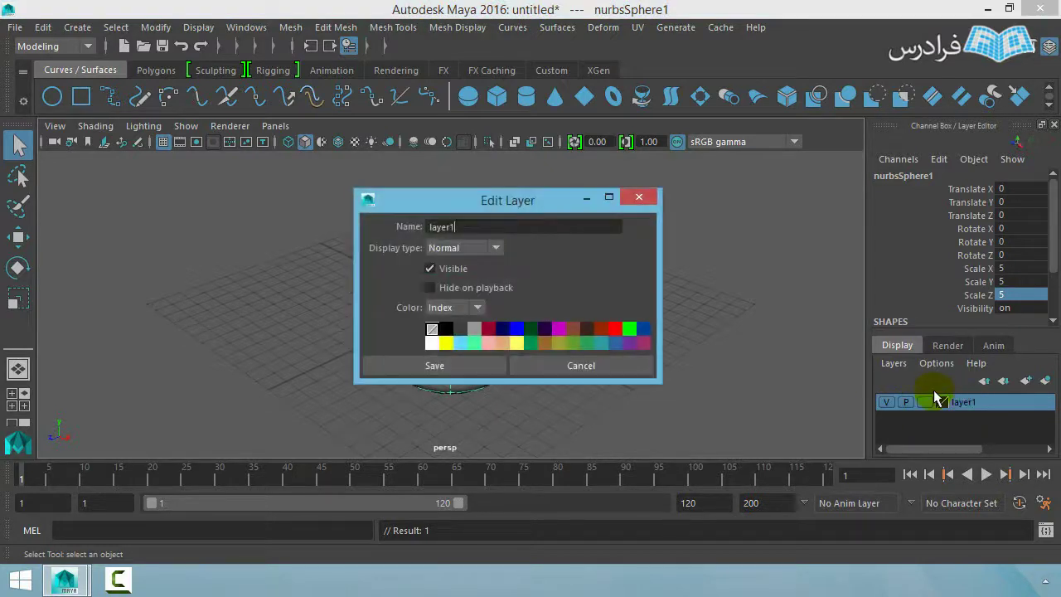
mouse_move(474, 199)
mouse_down()
mouse_move(719, 248)
mouse_move(653, 275)
mouse_up()
text(sphere)
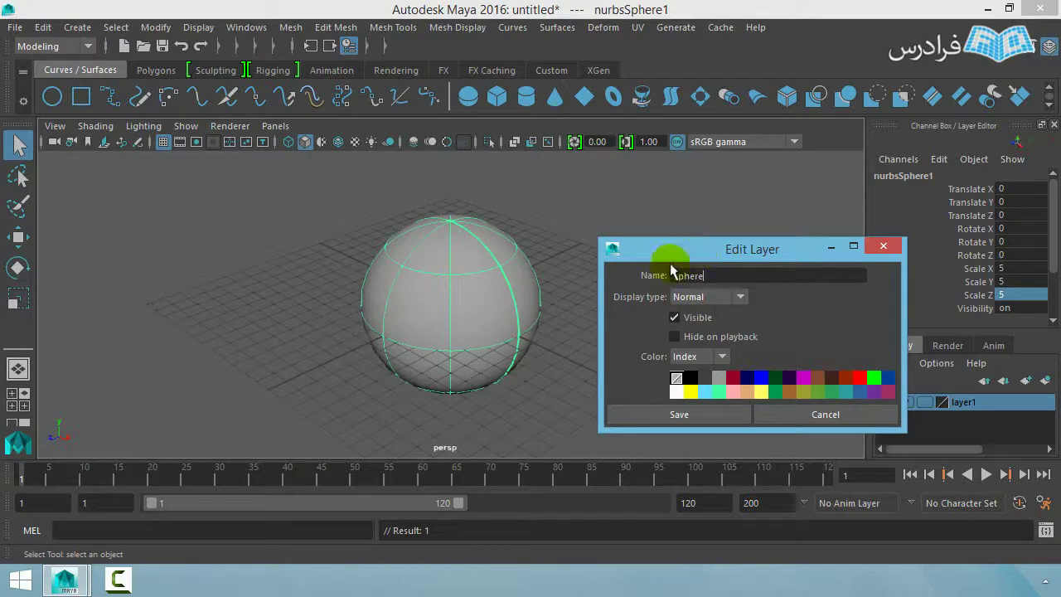
click(692, 416)
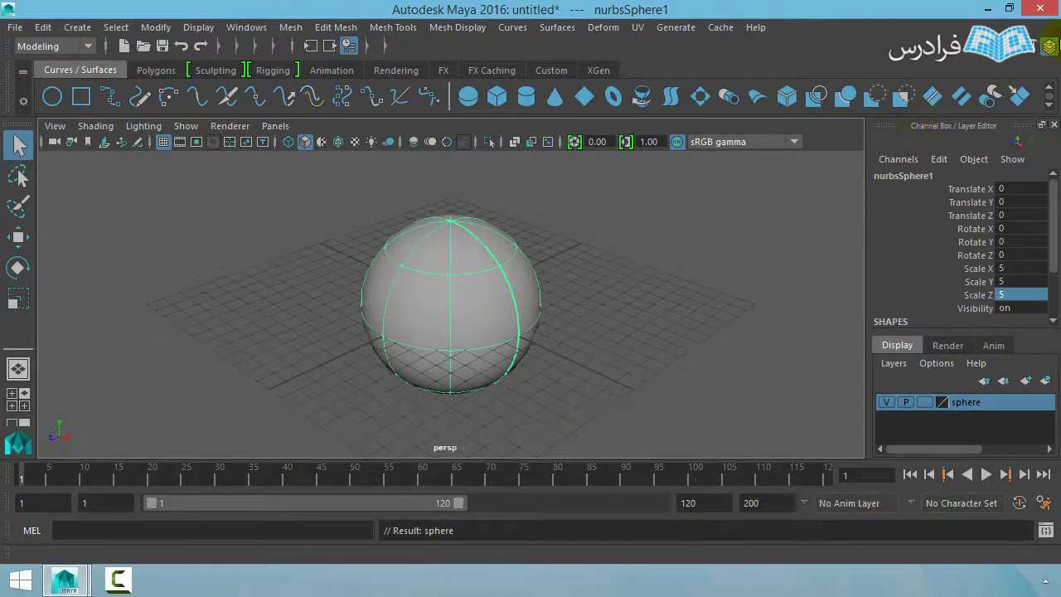
click(1049, 47)
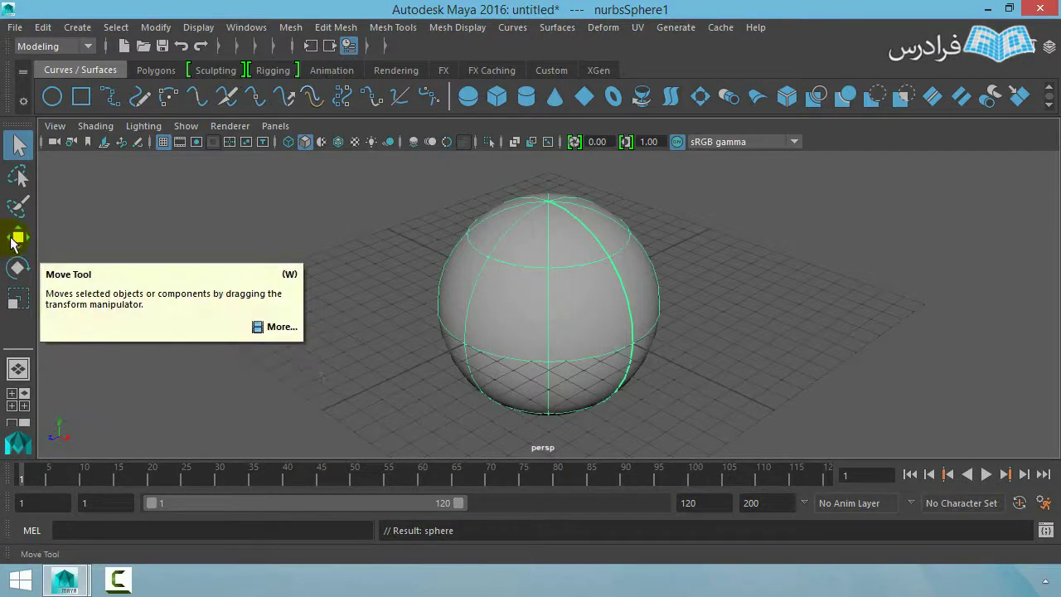
Step: With the Move tool, drag the sphere along X, Z and Y to about (-1.192, -0.963, -4.097)
click(18, 238)
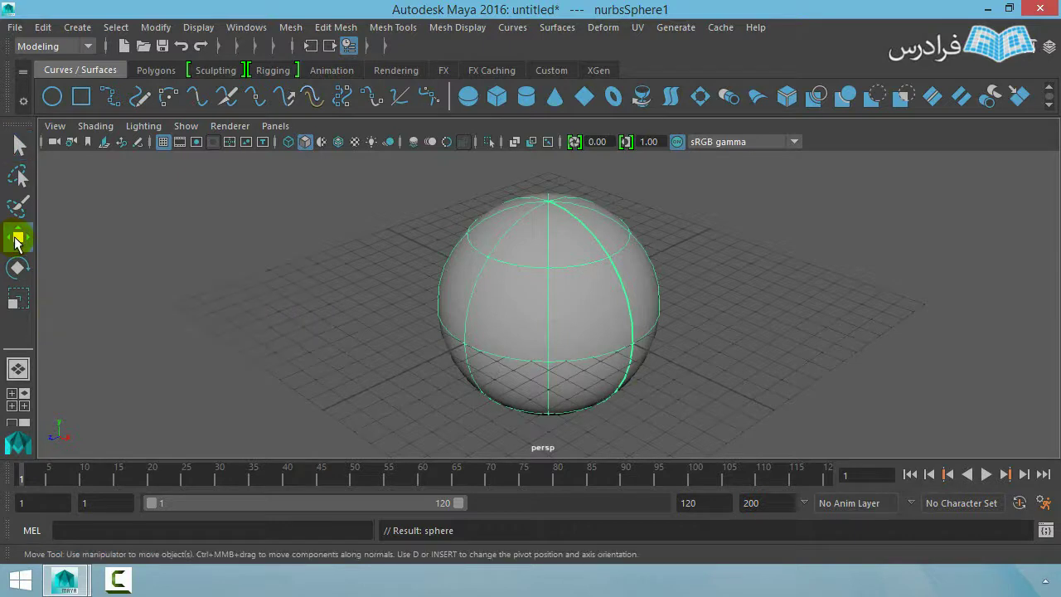
click(611, 282)
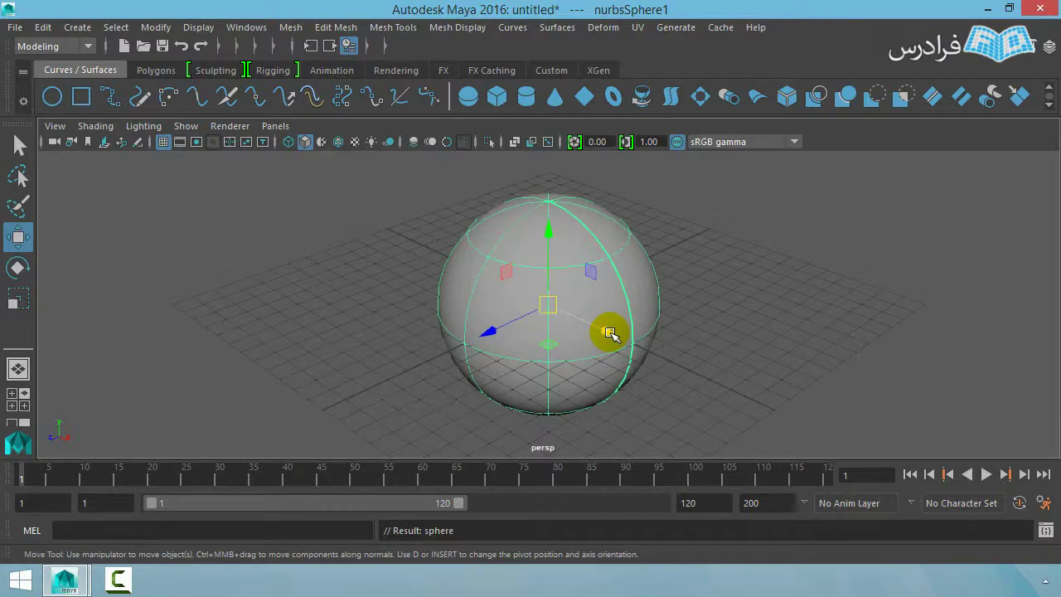
mouse_move(609, 333)
mouse_down()
mouse_move(713, 386)
mouse_move(568, 310)
mouse_move(544, 327)
mouse_up()
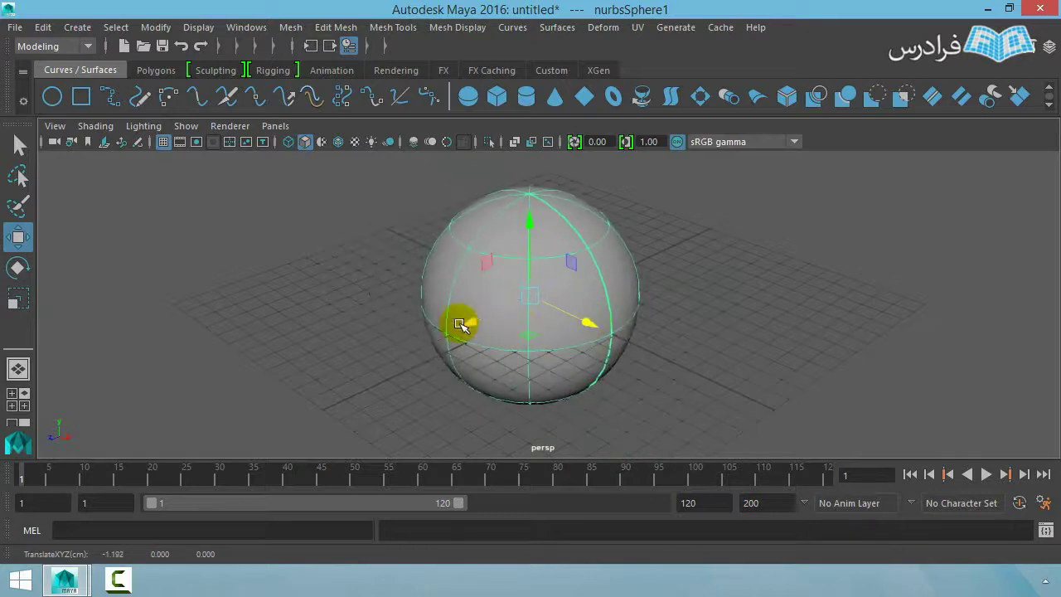
mouse_move(462, 320)
mouse_down()
mouse_move(332, 398)
mouse_move(536, 303)
mouse_up()
mouse_move(595, 194)
mouse_down()
mouse_move(597, 280)
mouse_move(591, 206)
mouse_up()
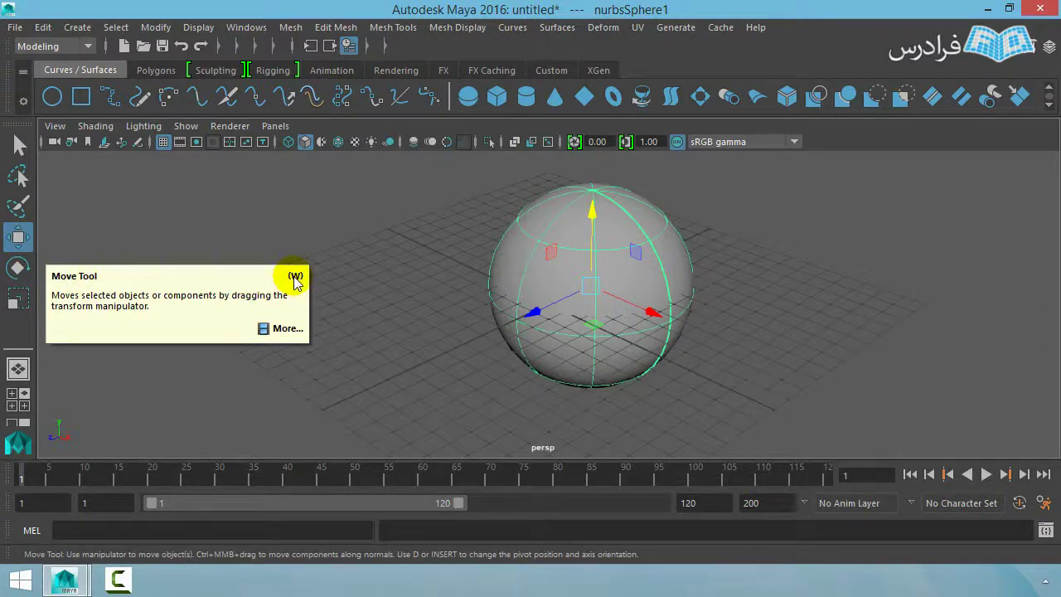
Step: Tilt the sphere with the Rotate tool to roughly -4.868, -9.748, -6.030 degrees
click(18, 268)
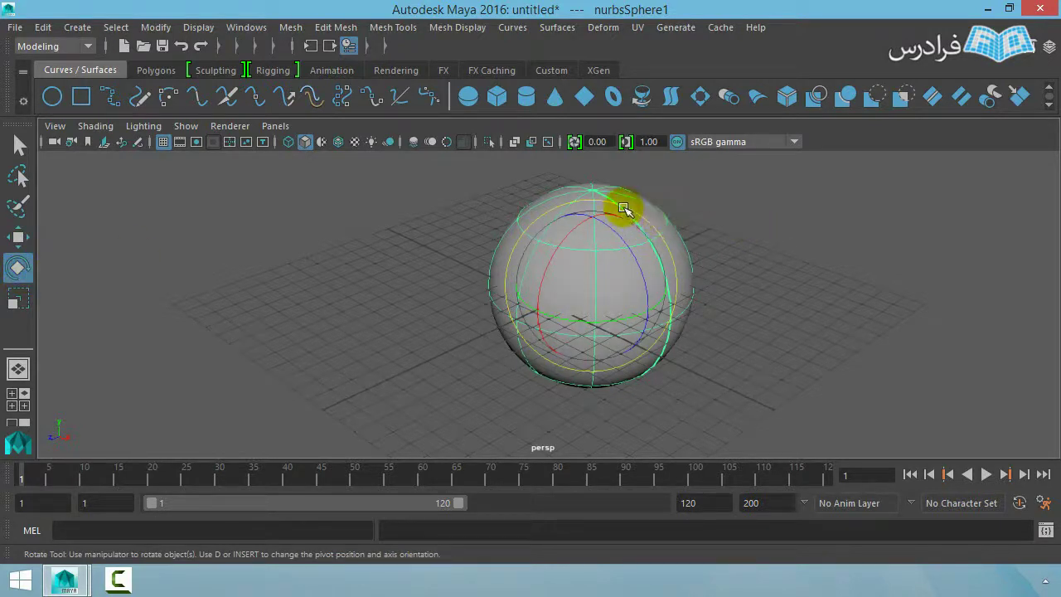
mouse_move(623, 207)
mouse_down()
mouse_move(578, 229)
mouse_move(550, 279)
mouse_move(540, 337)
mouse_move(544, 252)
mouse_move(611, 225)
mouse_move(611, 301)
mouse_move(604, 279)
mouse_move(634, 260)
mouse_up()
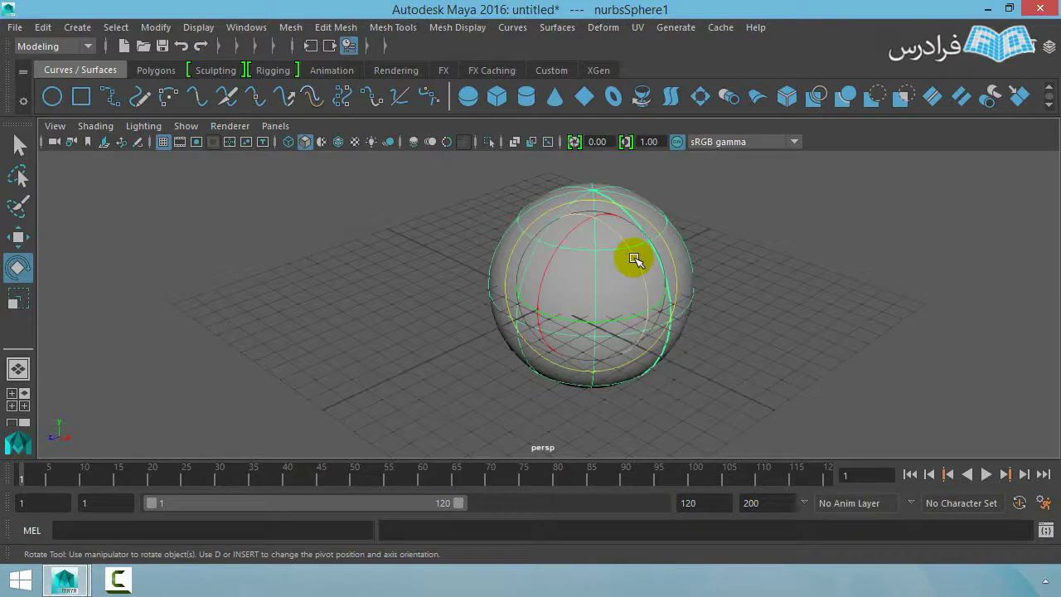
mouse_move(634, 260)
mouse_down()
mouse_move(652, 351)
mouse_move(639, 220)
mouse_move(652, 339)
mouse_move(643, 228)
mouse_move(639, 256)
mouse_move(580, 227)
mouse_move(546, 323)
mouse_move(571, 228)
mouse_move(616, 224)
mouse_move(635, 265)
mouse_move(561, 277)
mouse_move(537, 295)
mouse_move(540, 312)
mouse_move(568, 288)
mouse_move(547, 308)
mouse_move(630, 293)
mouse_move(644, 277)
mouse_move(654, 310)
mouse_move(635, 232)
mouse_move(618, 322)
mouse_move(682, 315)
mouse_move(608, 332)
mouse_up()
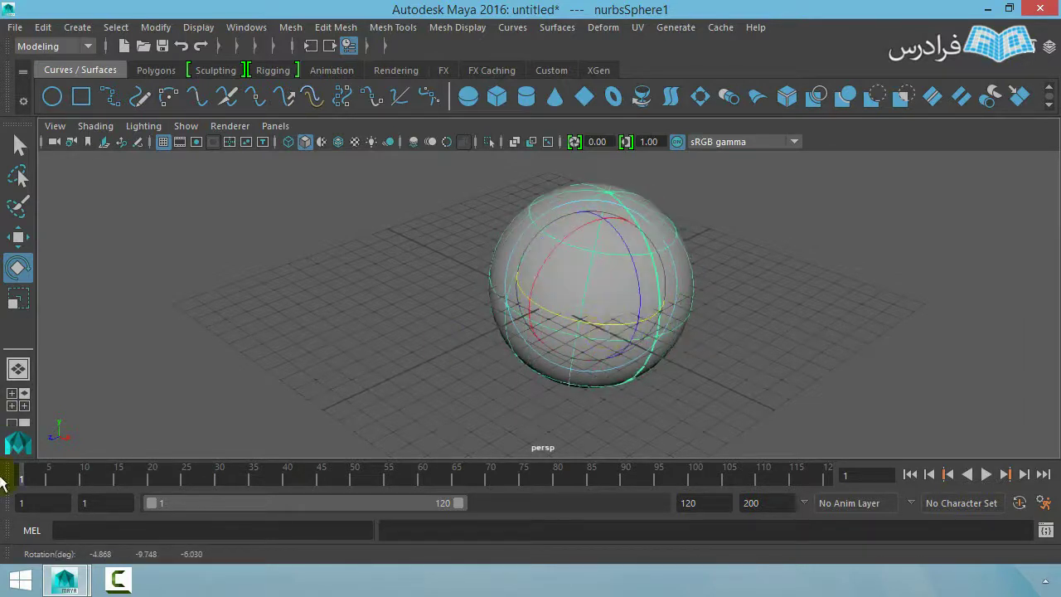
click(19, 300)
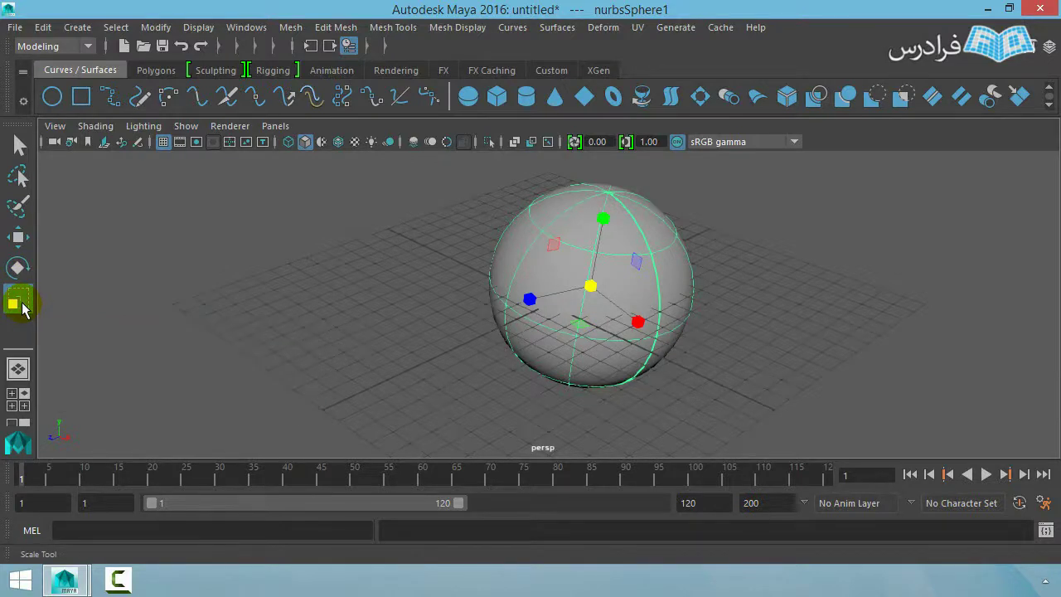
Step: Squash and shrink the sphere into a small flattened ellipsoid with the Scale tool
click(20, 304)
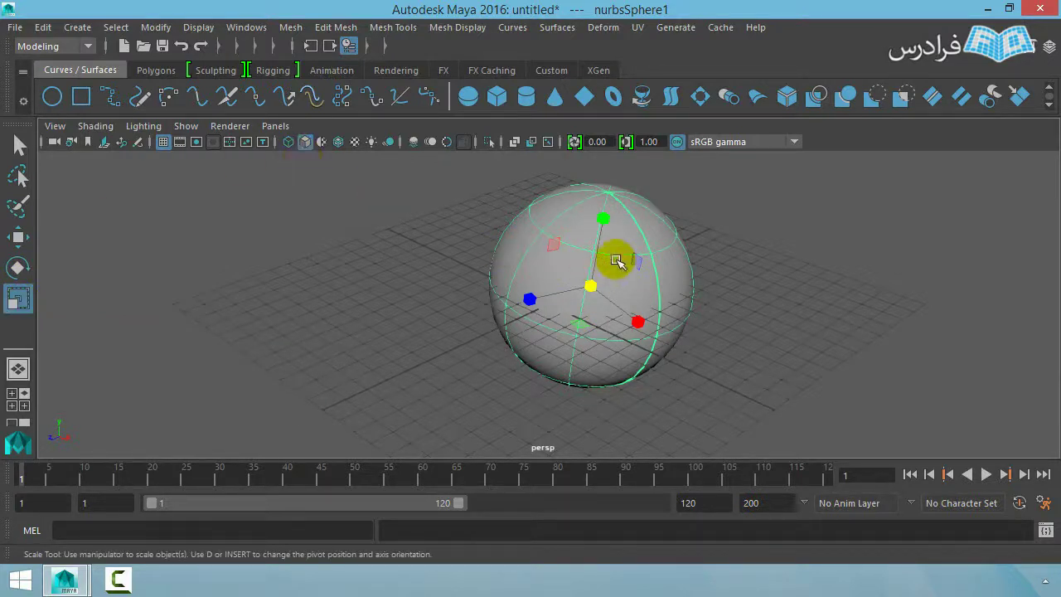
drag(605, 220, 603, 233)
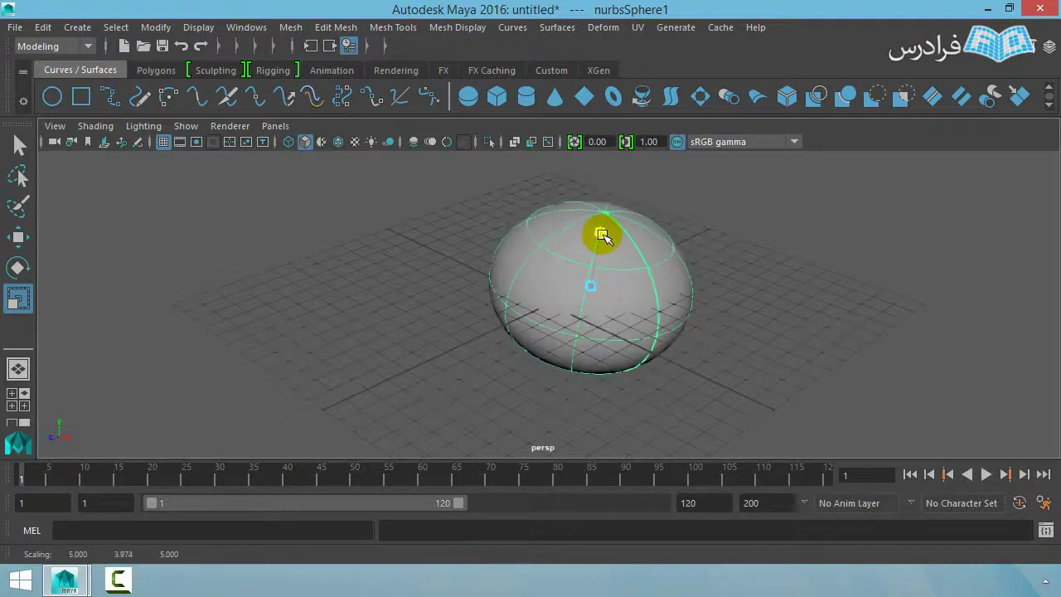
drag(600, 250, 628, 315)
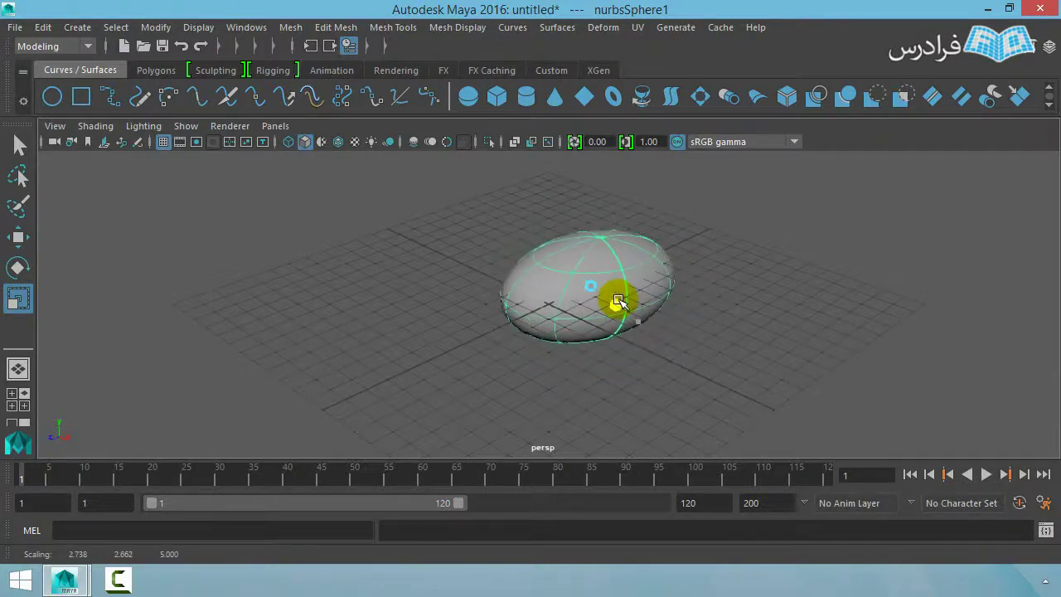
mouse_move(629, 314)
mouse_down()
mouse_move(507, 309)
mouse_move(538, 302)
mouse_move(487, 117)
mouse_up()
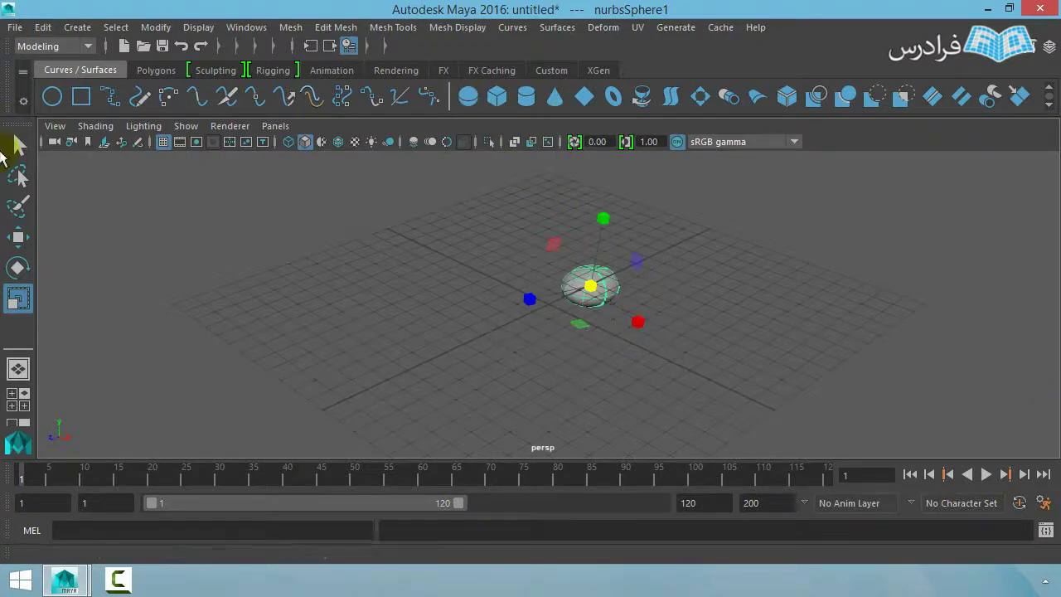
Step: Move the flattened sphere left of the grid centre, to about (-4.756, -0.211, -1.444)
click(19, 237)
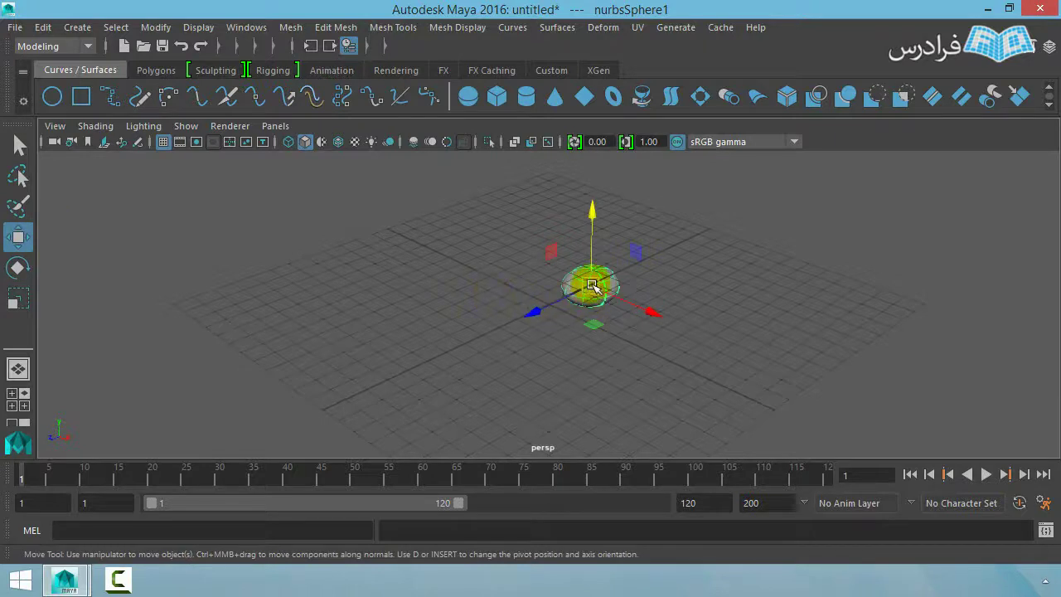
mouse_move(592, 286)
mouse_down()
mouse_move(448, 257)
mouse_move(404, 319)
mouse_move(562, 271)
mouse_move(474, 308)
mouse_up()
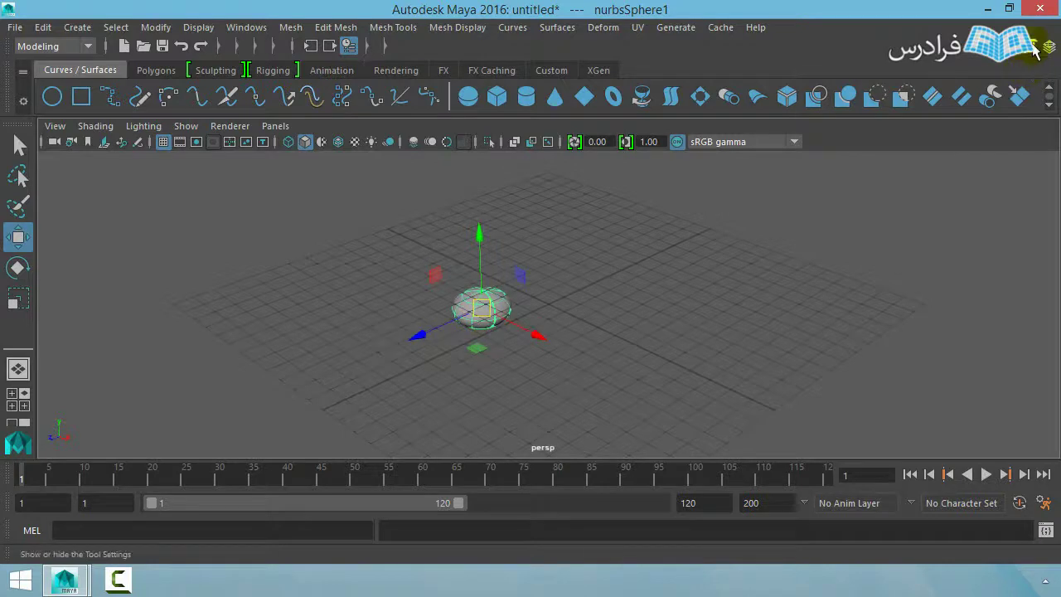
click(33, 248)
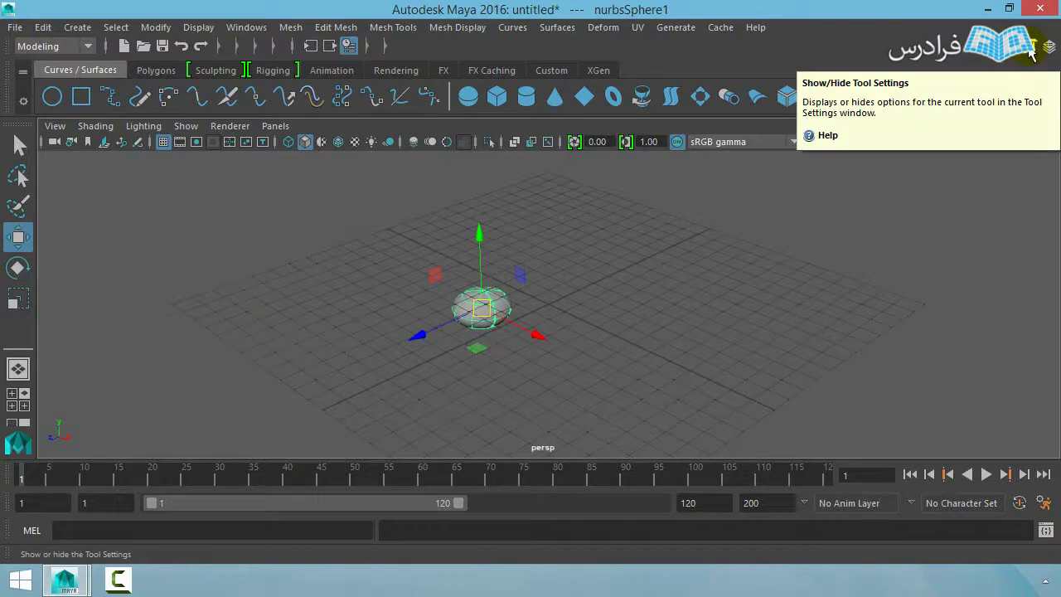
click(1031, 50)
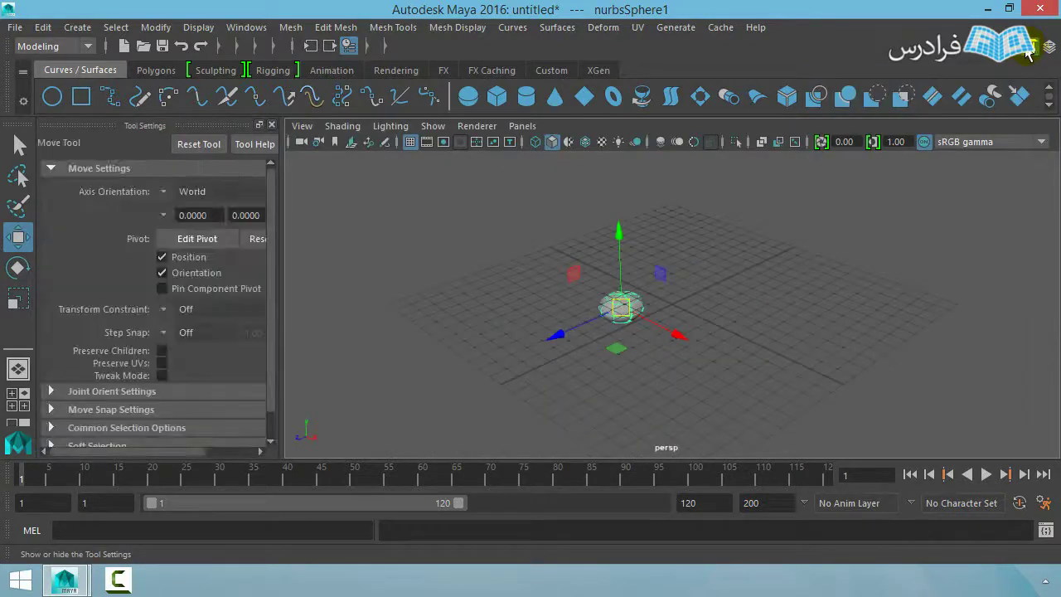
drag(272, 199, 278, 265)
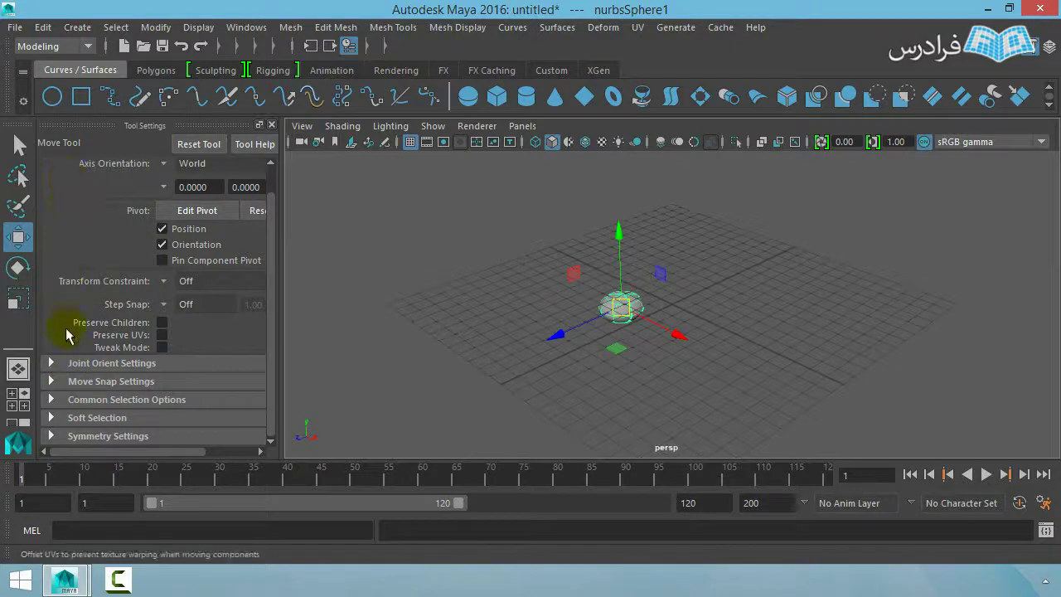
click(52, 364)
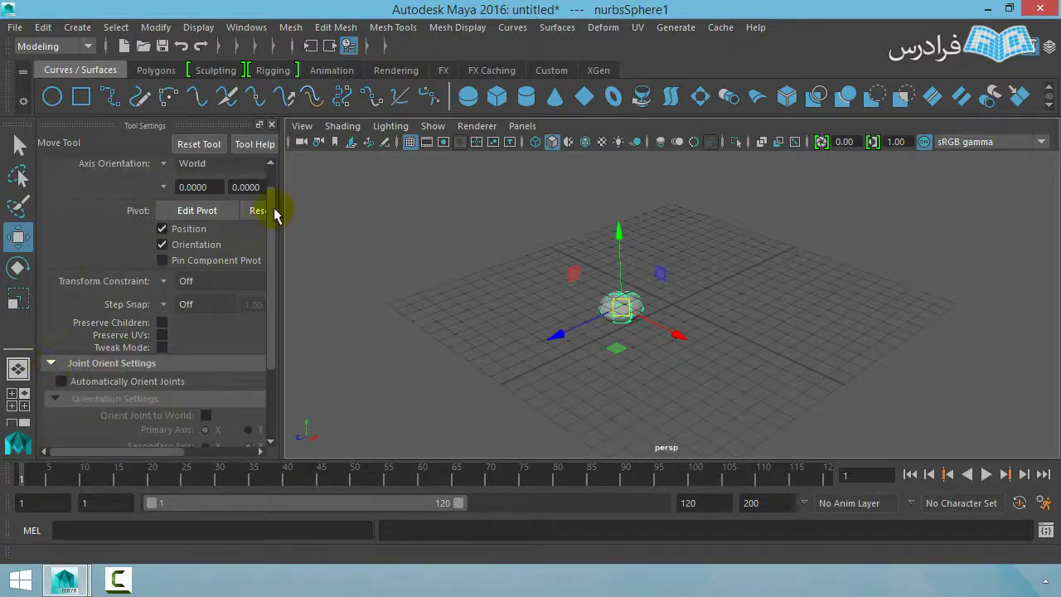
drag(276, 214, 273, 285)
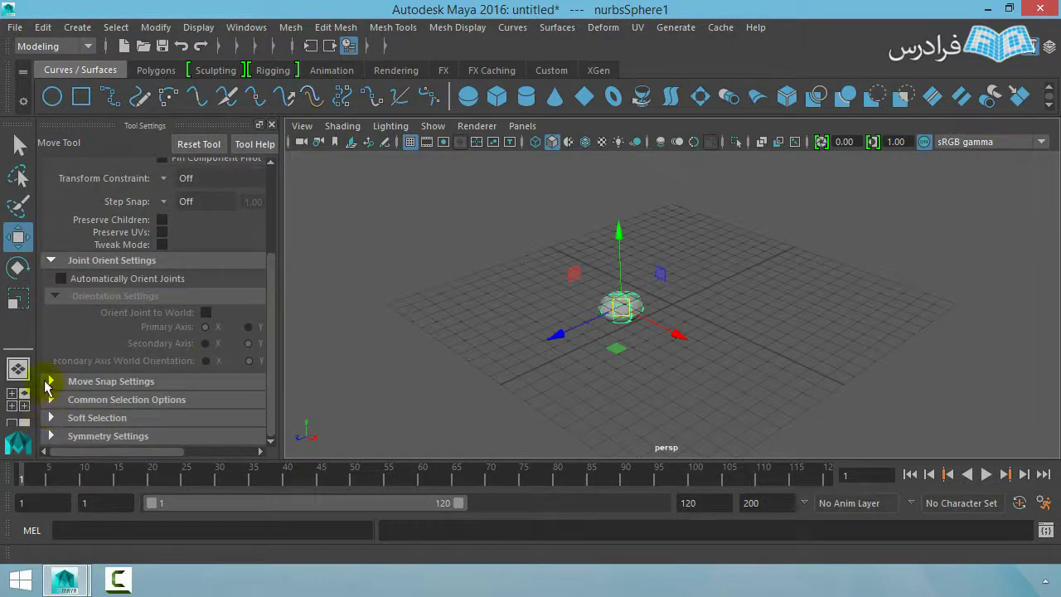
click(49, 382)
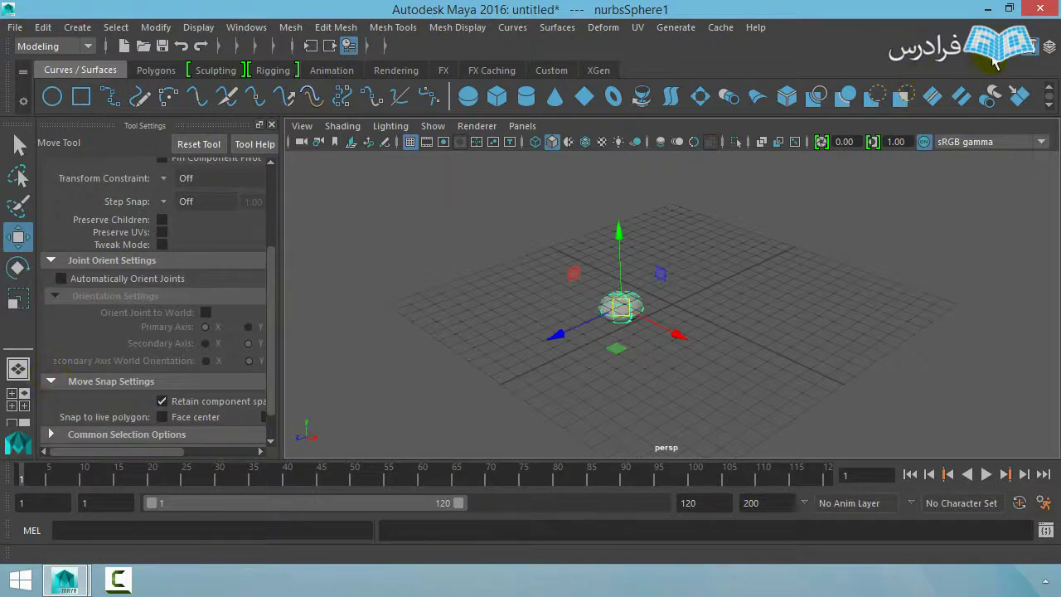
click(1036, 53)
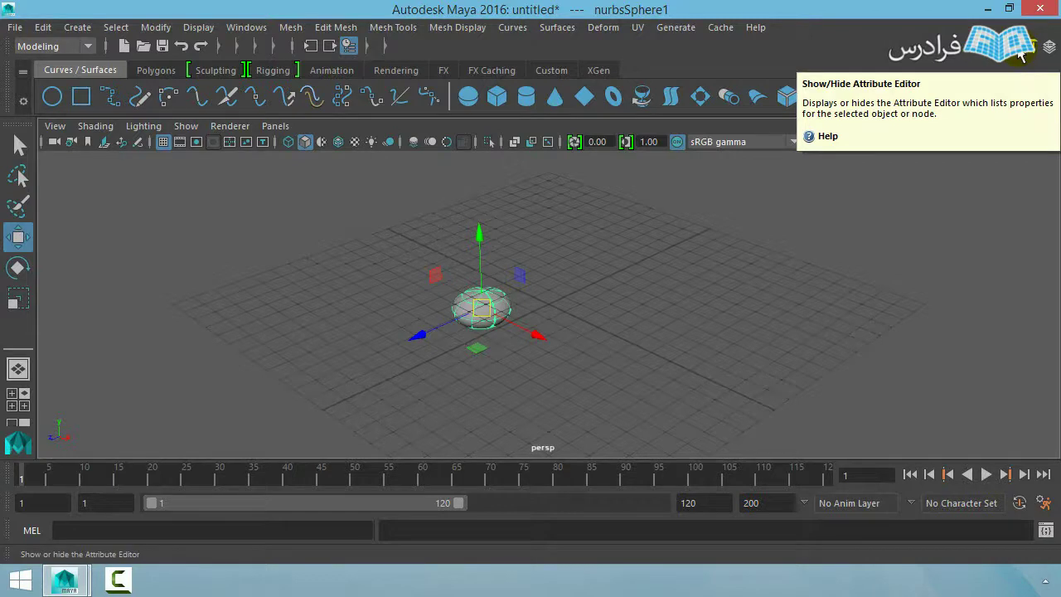
Step: In the Attribute Editor, view the lambert1, initialShadingGroup and nurbsSphereShape1 attributes
click(1022, 53)
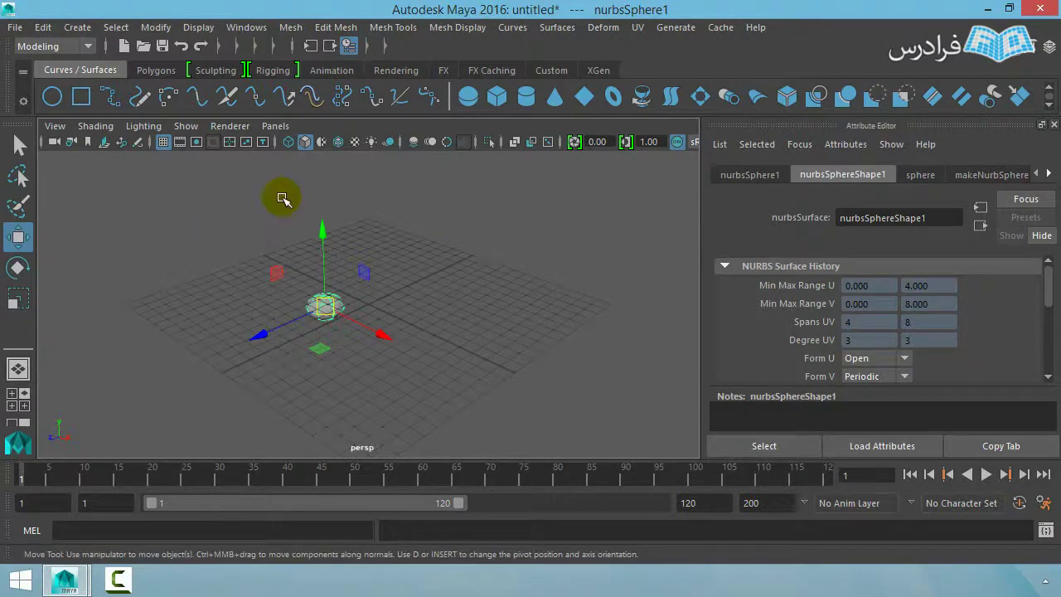
click(927, 148)
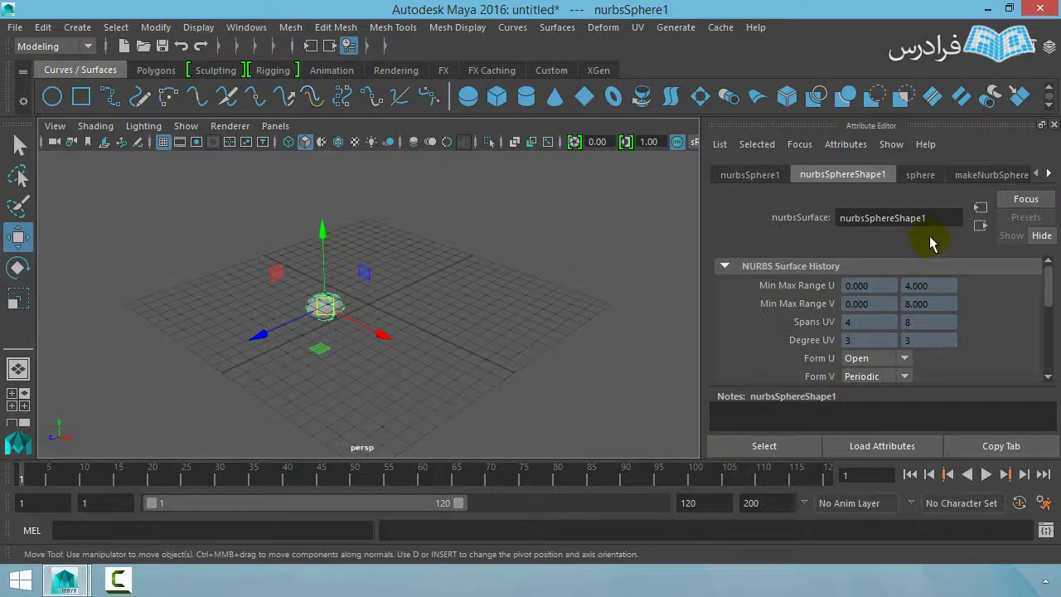
click(1049, 174)
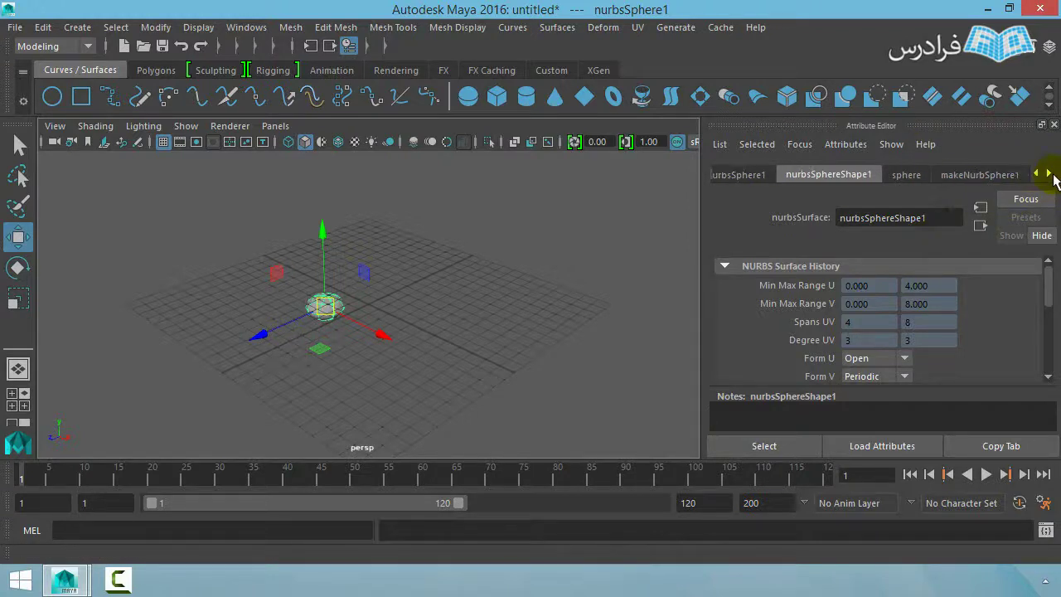
click(1049, 174)
click(1048, 174)
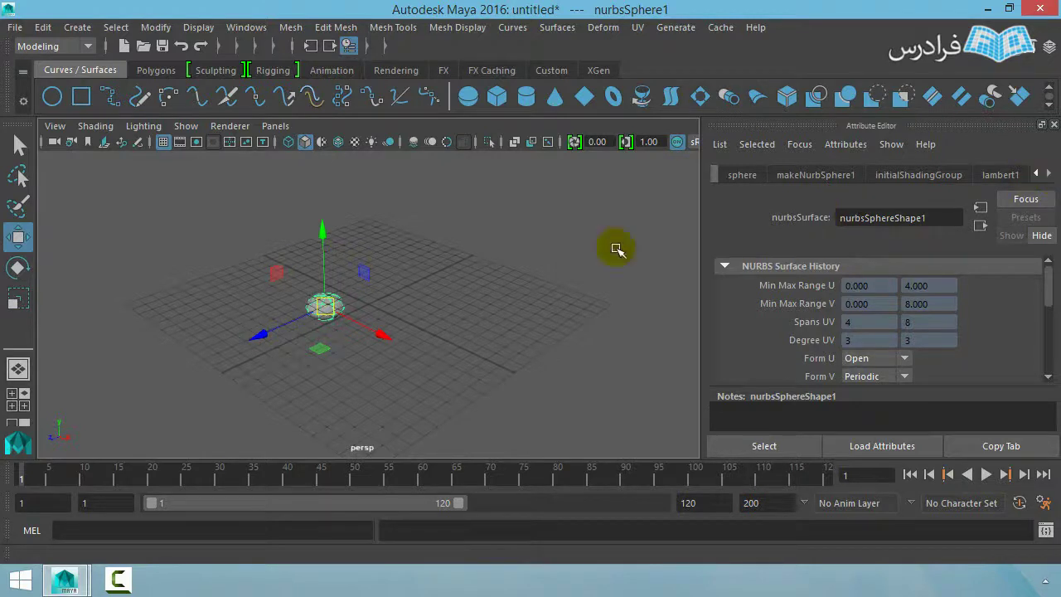
click(995, 177)
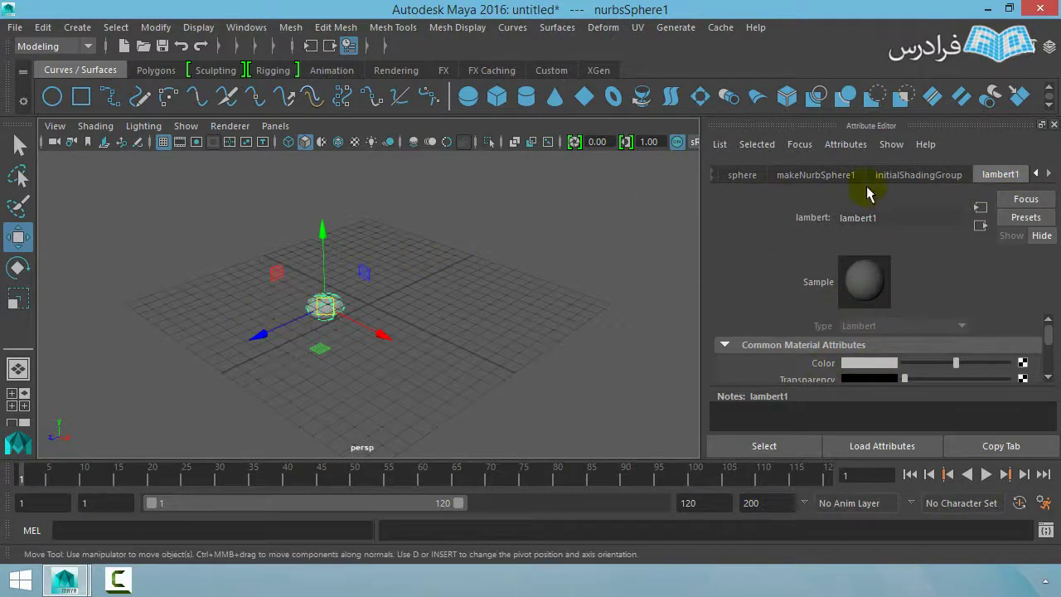
click(909, 177)
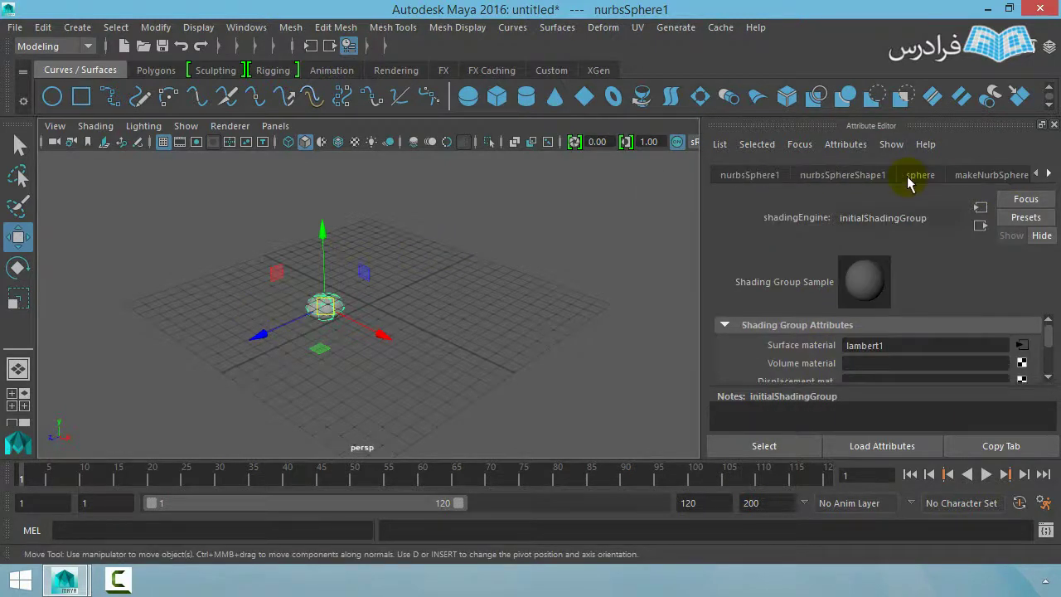
click(861, 184)
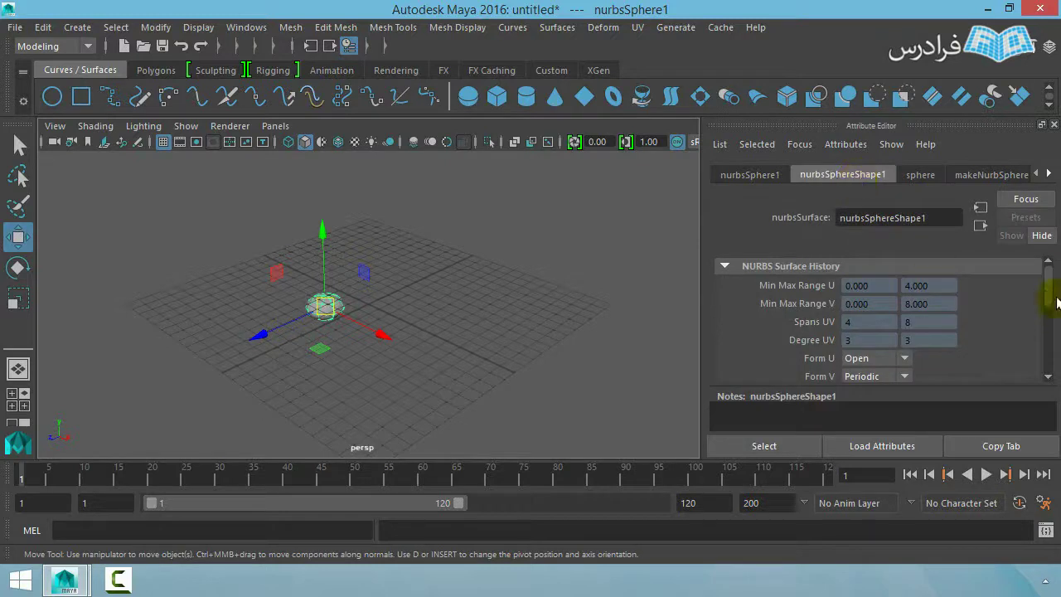
mouse_move(1049, 298)
mouse_down()
mouse_move(1051, 310)
mouse_move(1041, 286)
mouse_move(1049, 326)
mouse_move(1037, 285)
mouse_move(1046, 343)
mouse_move(1046, 291)
mouse_up()
Step: Review the nurbsSphere1 transform, sphere layer, history, initialShadingGroup and lambert1 tabs
click(759, 177)
click(933, 174)
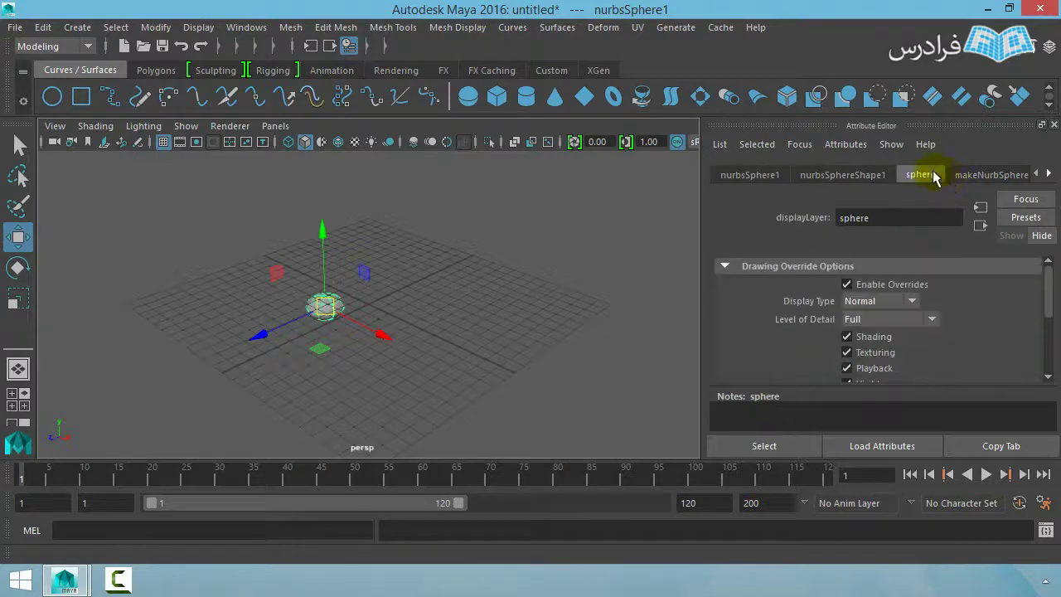
click(964, 174)
click(1048, 175)
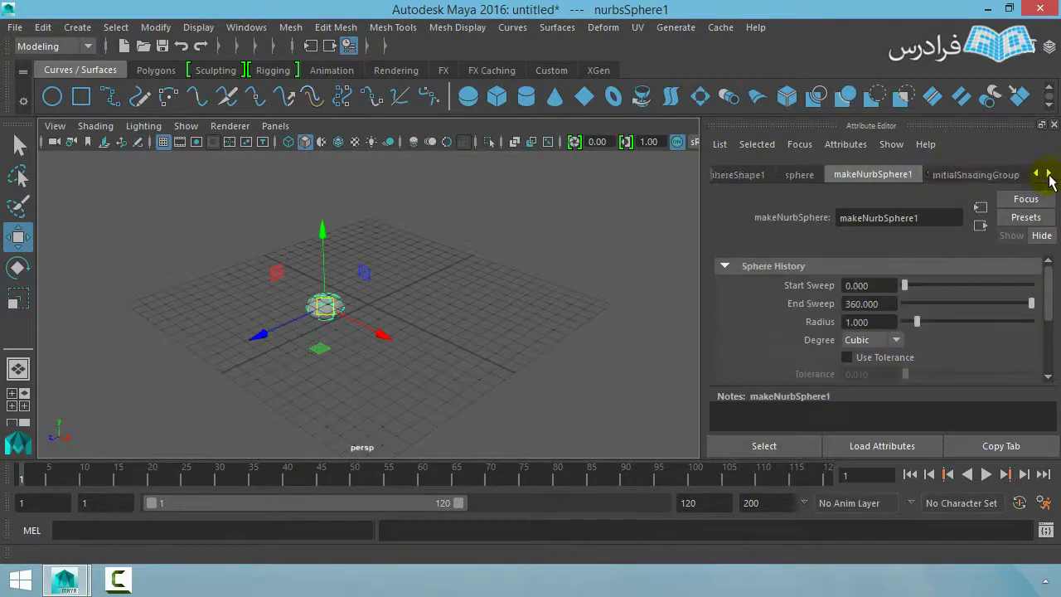
click(1048, 175)
click(918, 175)
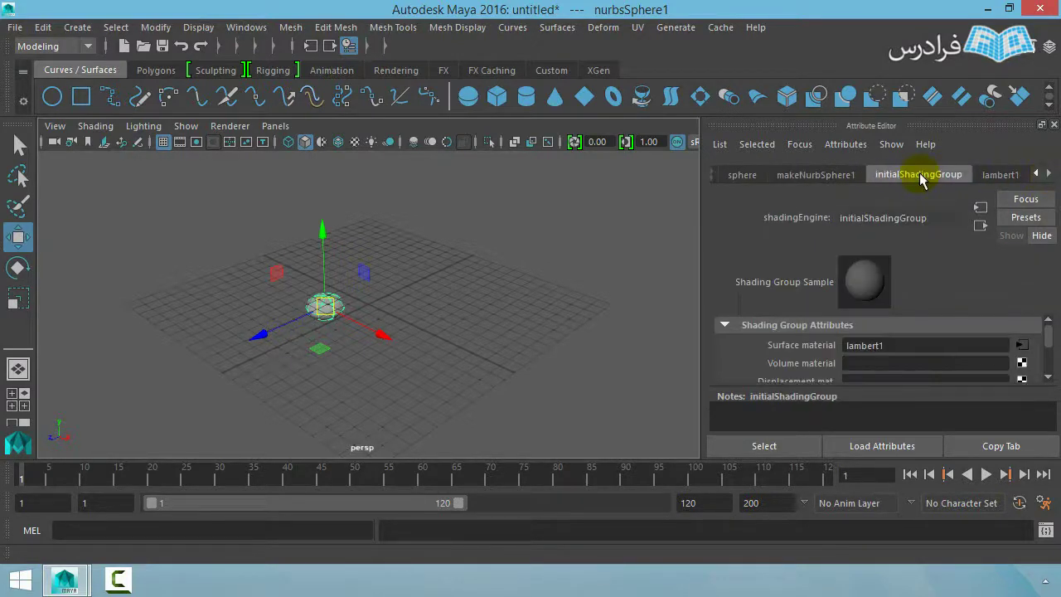
click(1000, 174)
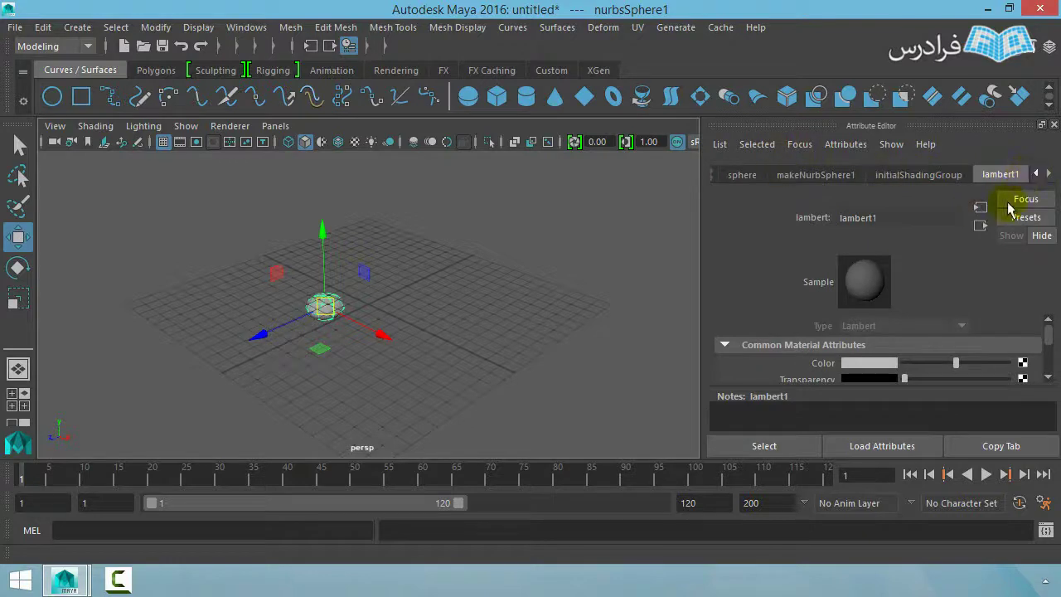
Step: Go back through nurbsSphere1, nurbsSphereShape1 and the sphere layer, ending on makeNurbSphere1
click(1035, 173)
click(1035, 174)
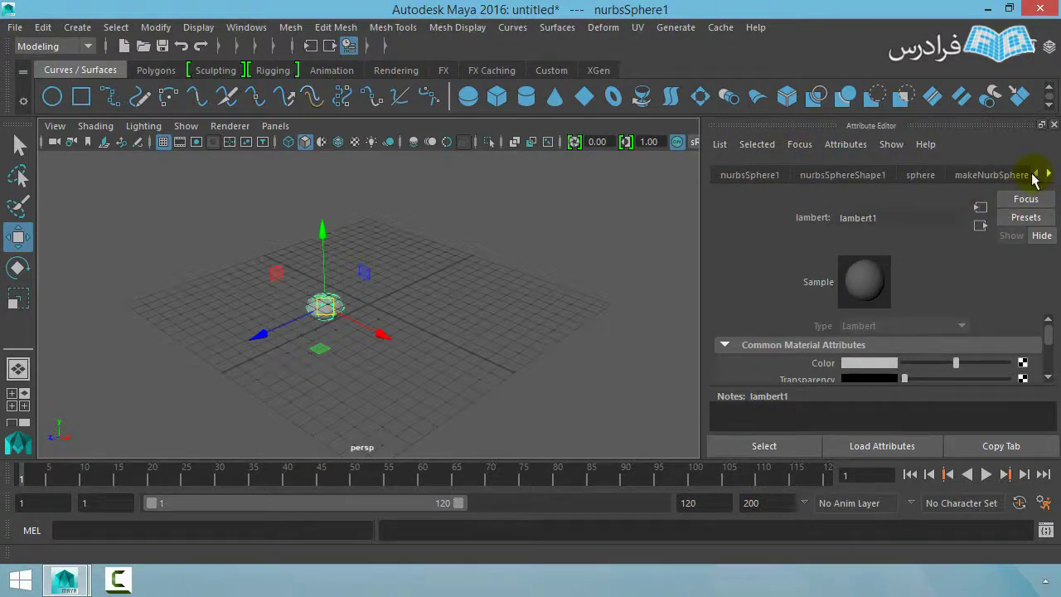
click(761, 176)
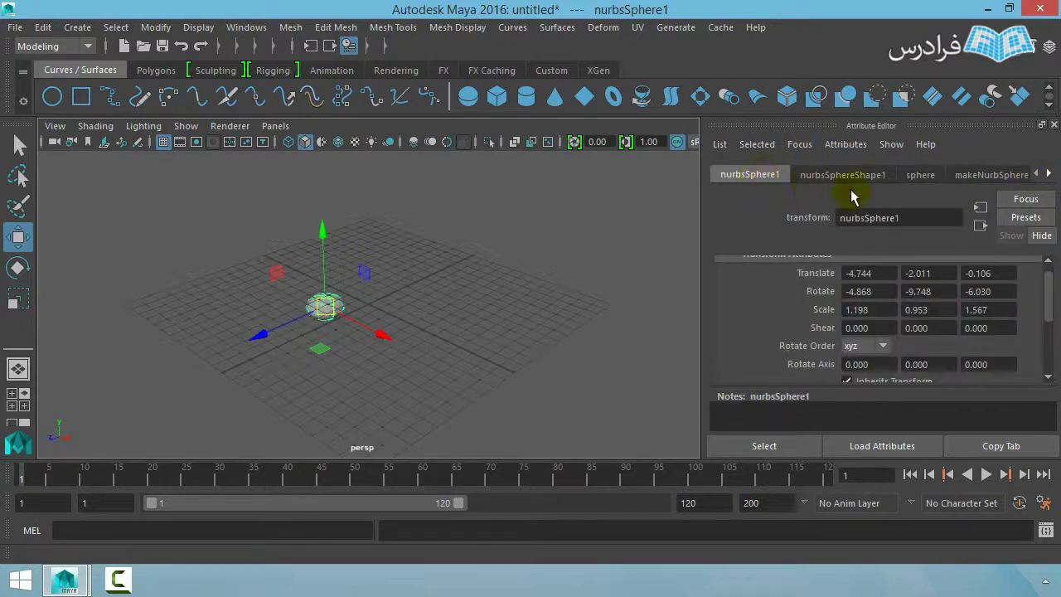
drag(1046, 304, 1049, 349)
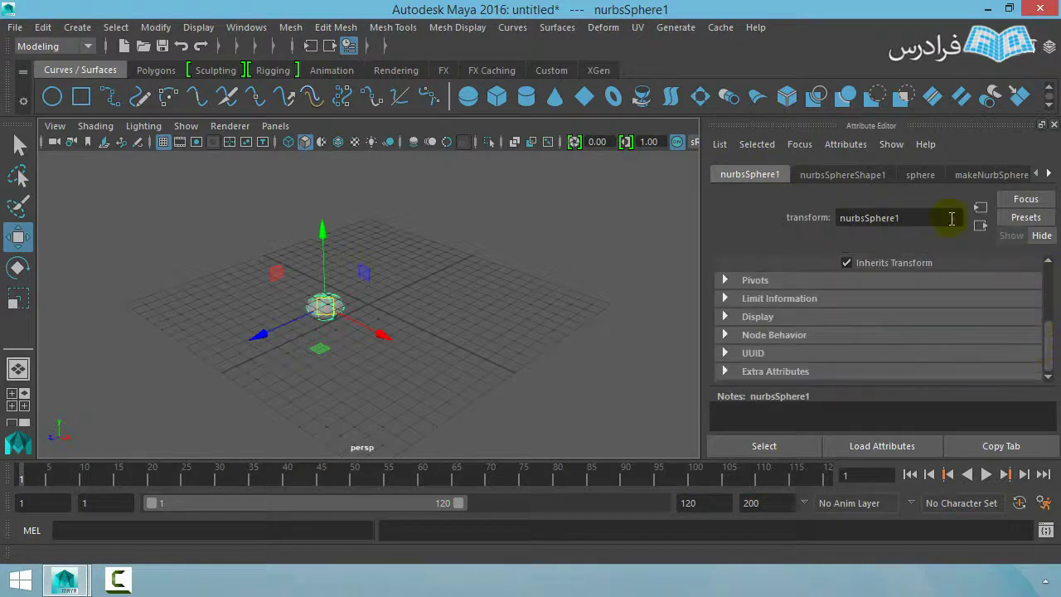
click(858, 177)
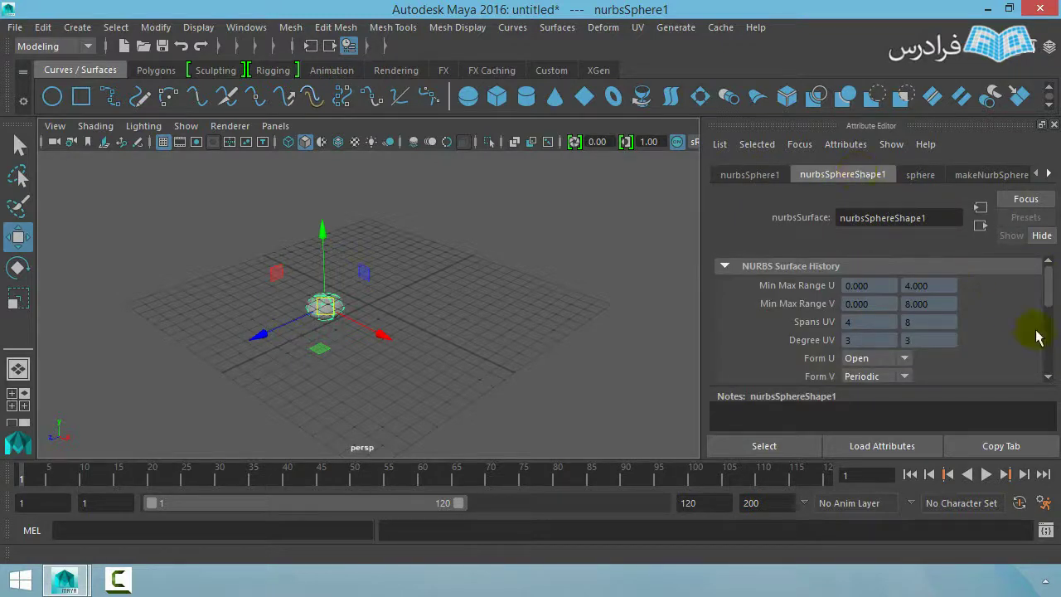
drag(1051, 297, 1051, 353)
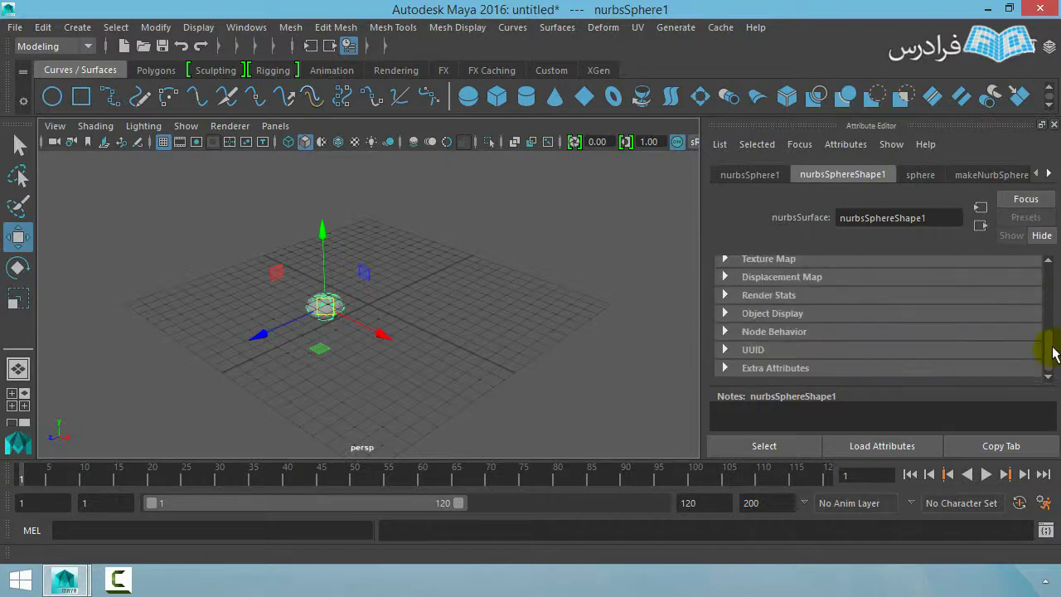
click(918, 175)
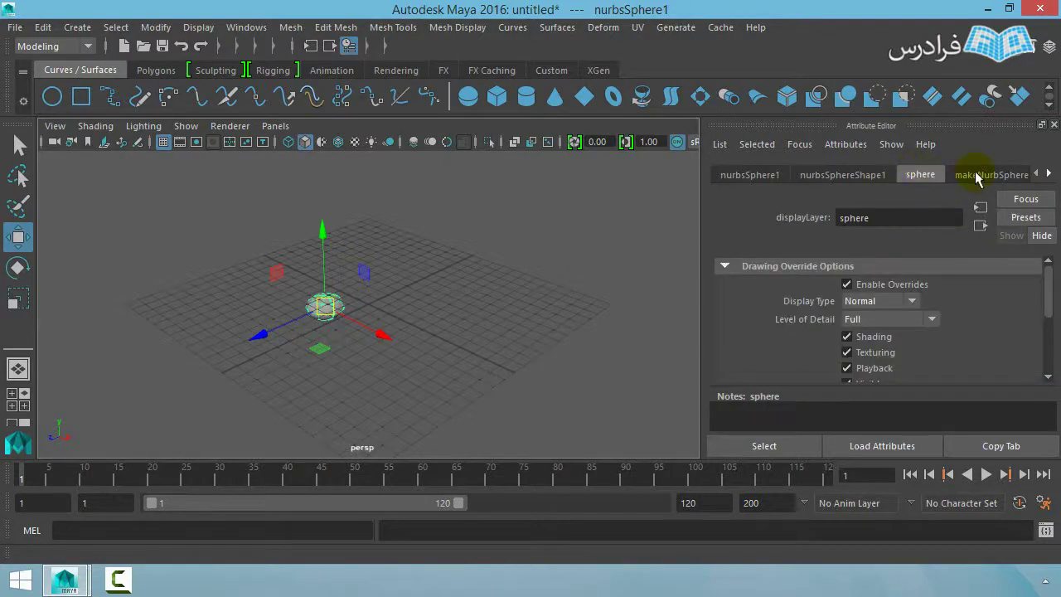
click(979, 176)
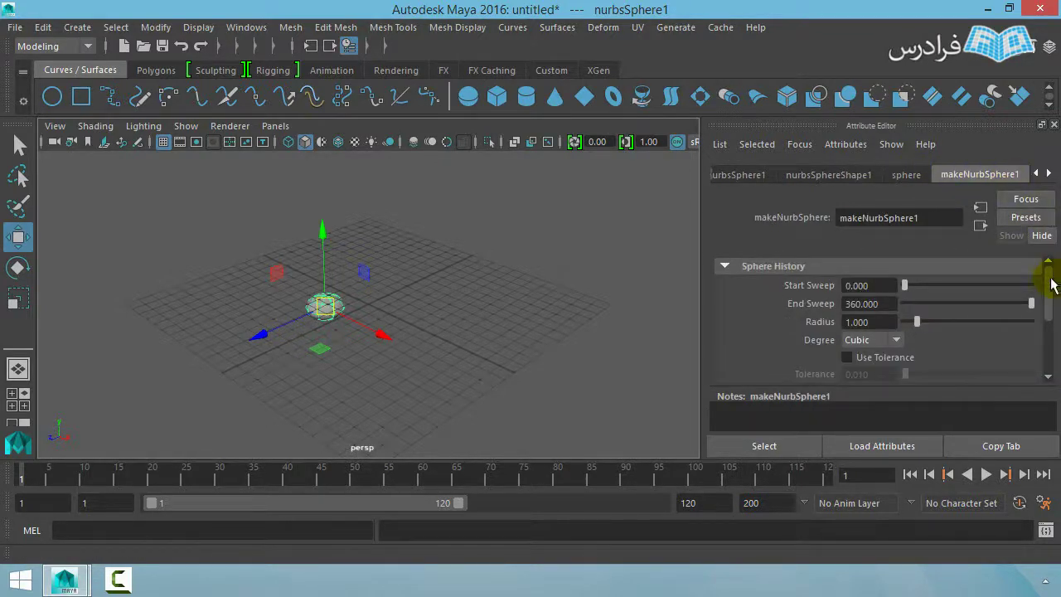
click(18, 298)
Step: Scale the sphere up, raise Start Sweep to open a wedge, and enable Two Sided Lighting
drag(323, 307, 502, 536)
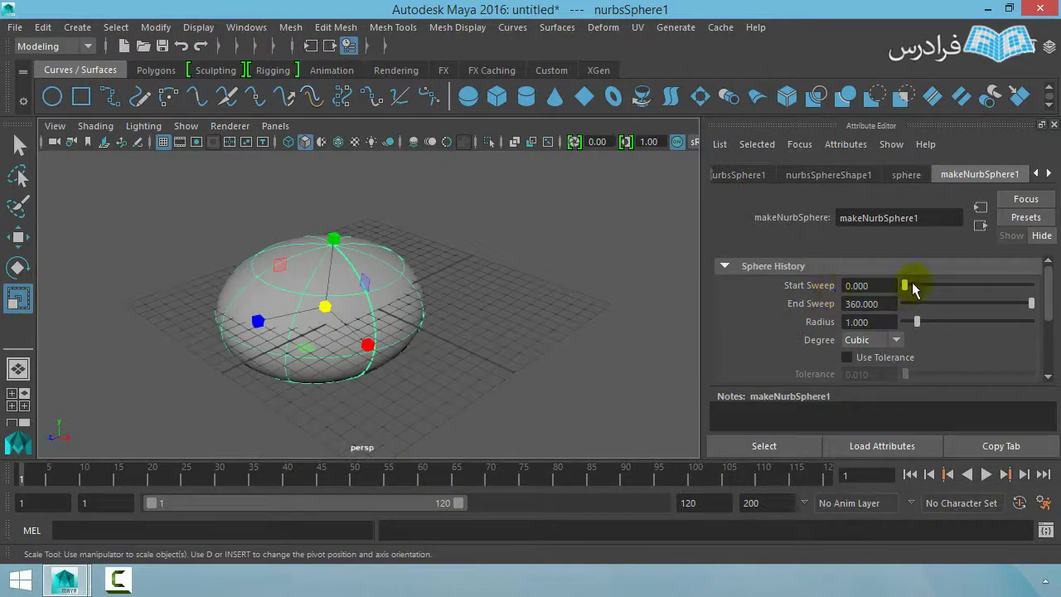
drag(911, 285, 926, 287)
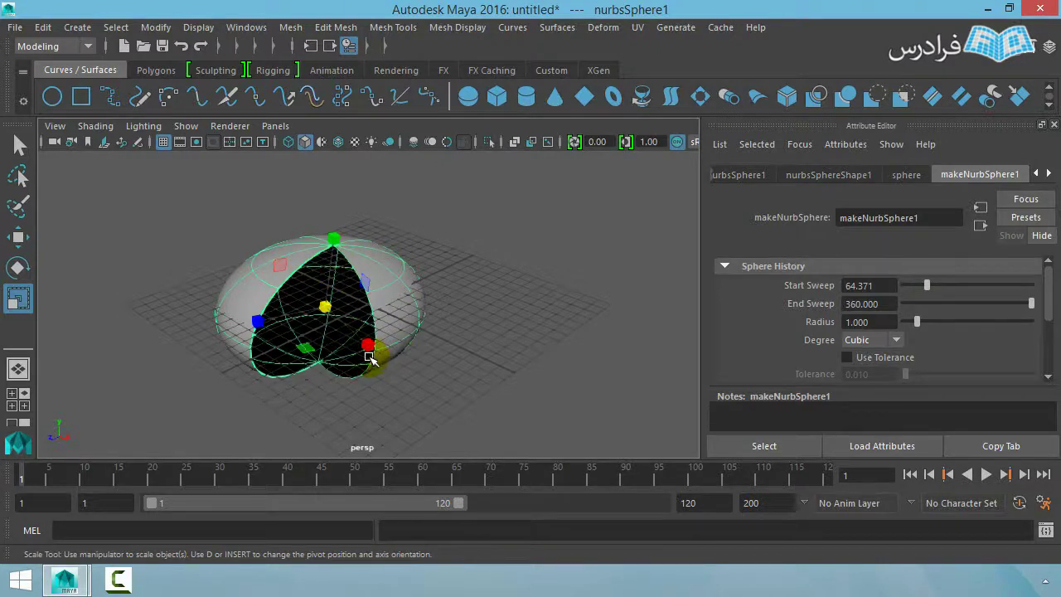
click(151, 135)
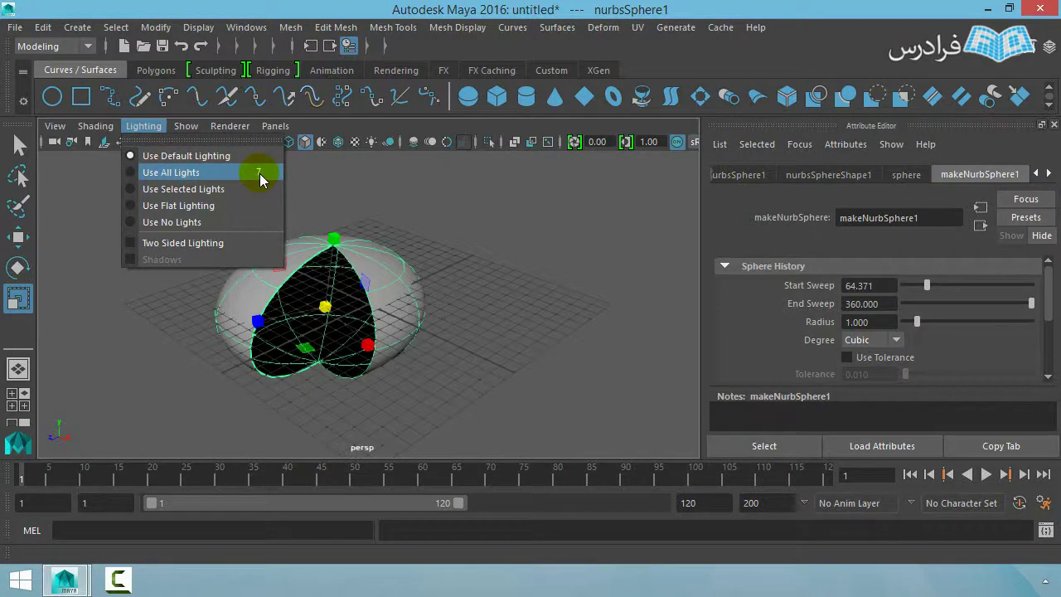
click(142, 248)
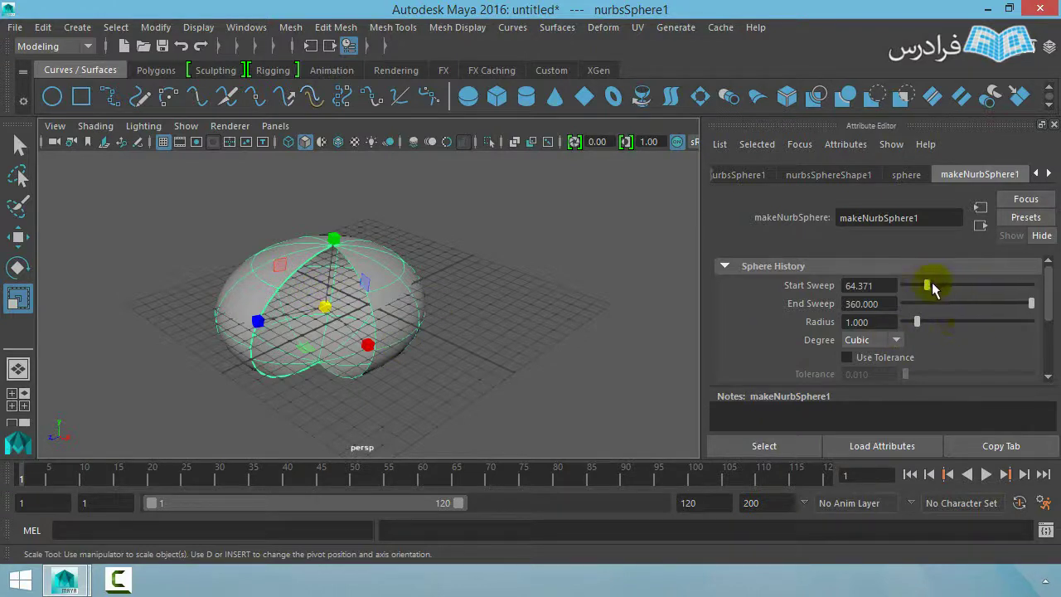
Step: Reset Start Sweep to 0 and set Radius 0.795, Sections 17 and Spans 9
drag(932, 288, 903, 286)
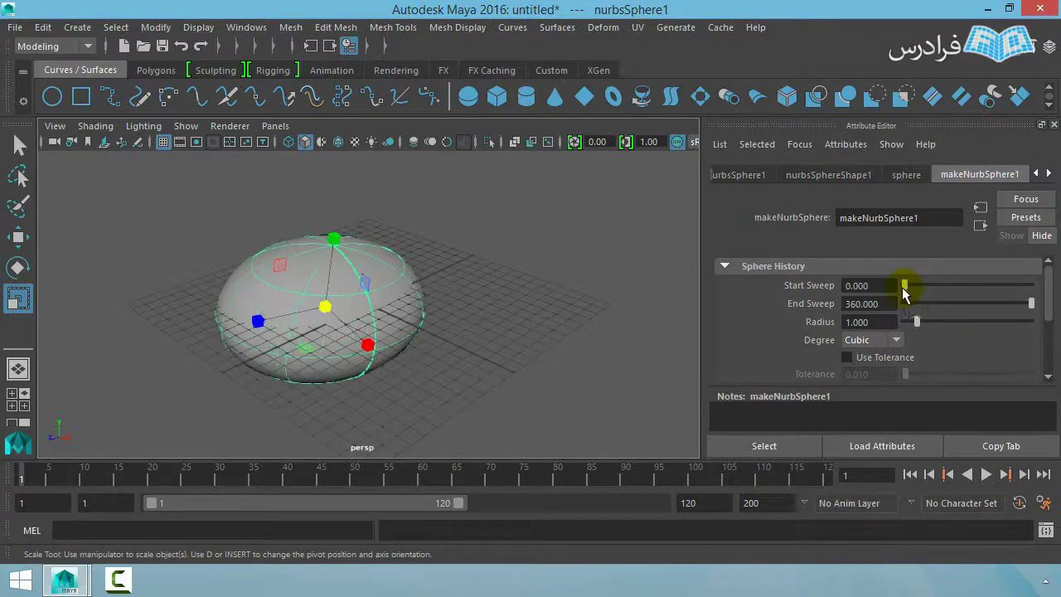
drag(917, 321, 914, 322)
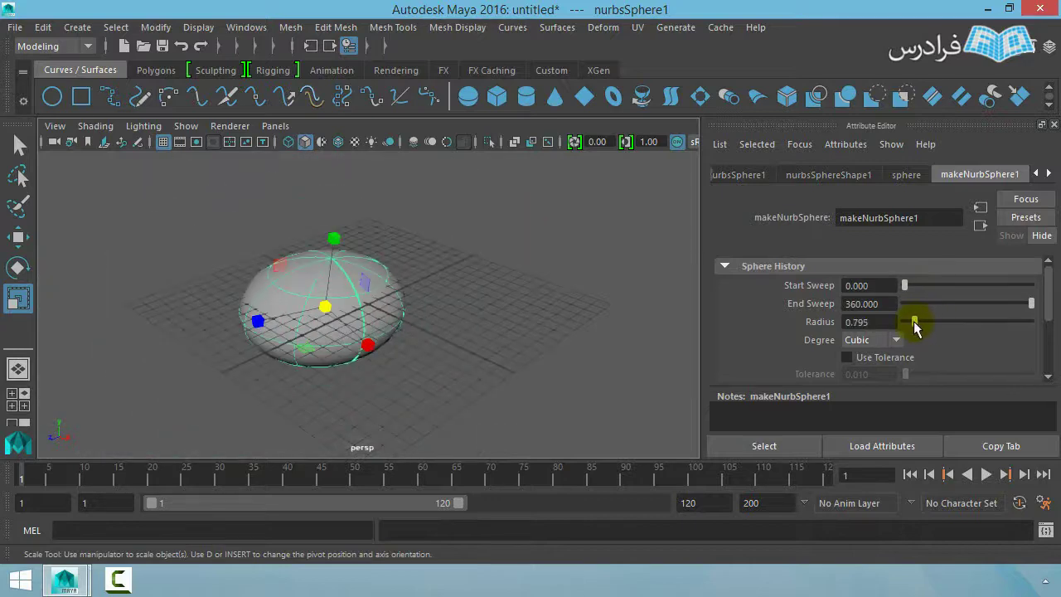
scroll(1051, 336, down, 2)
scroll(1051, 335, down, 1)
mouse_move(913, 321)
mouse_down()
mouse_move(927, 324)
mouse_move(915, 339)
mouse_up()
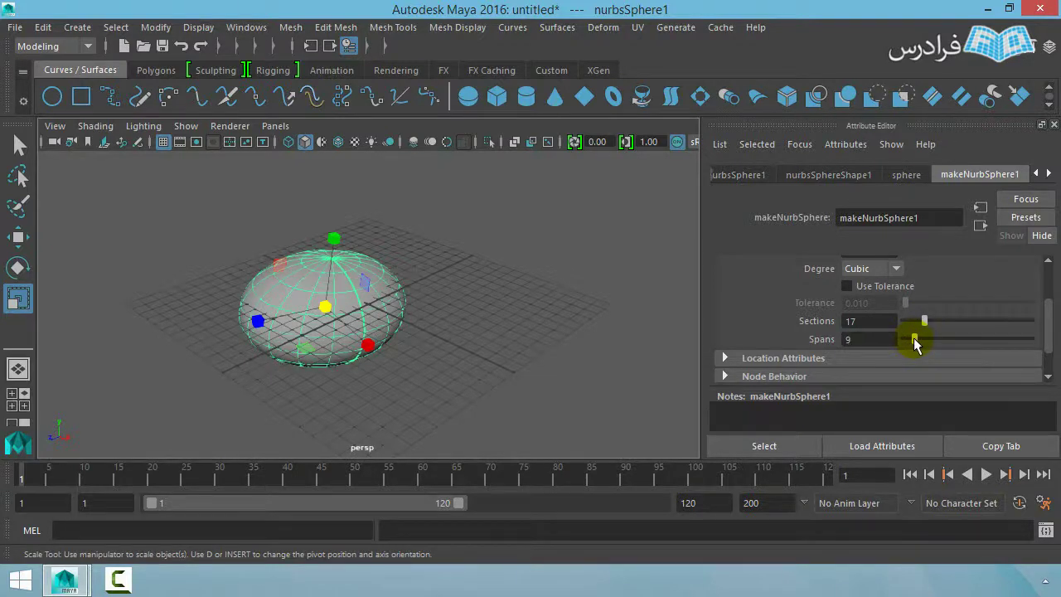
Step: Hide the Attribute Editor and switch the viewport to wireframe display
click(1016, 56)
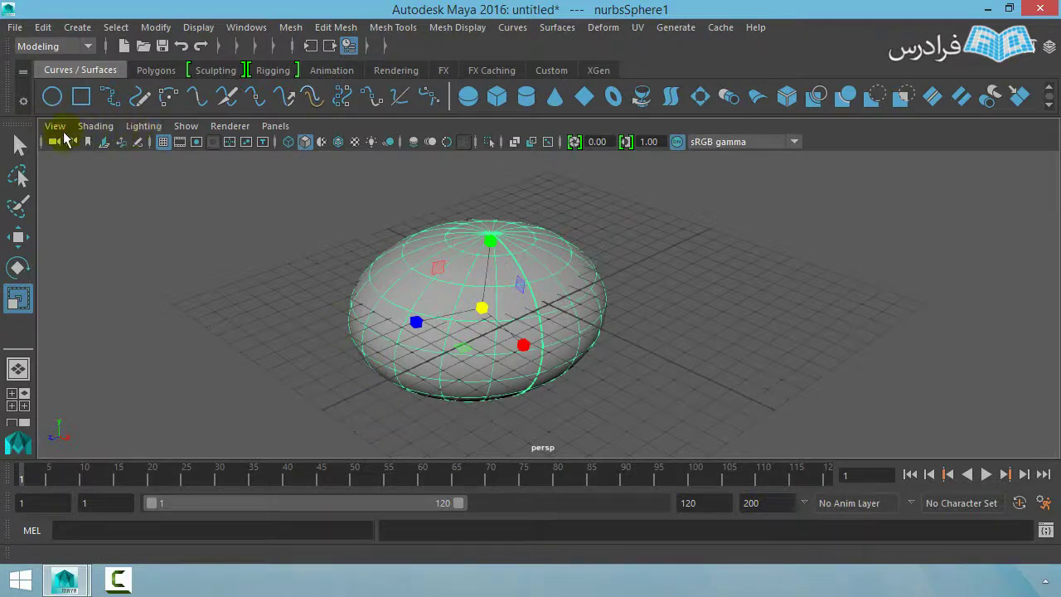
click(59, 131)
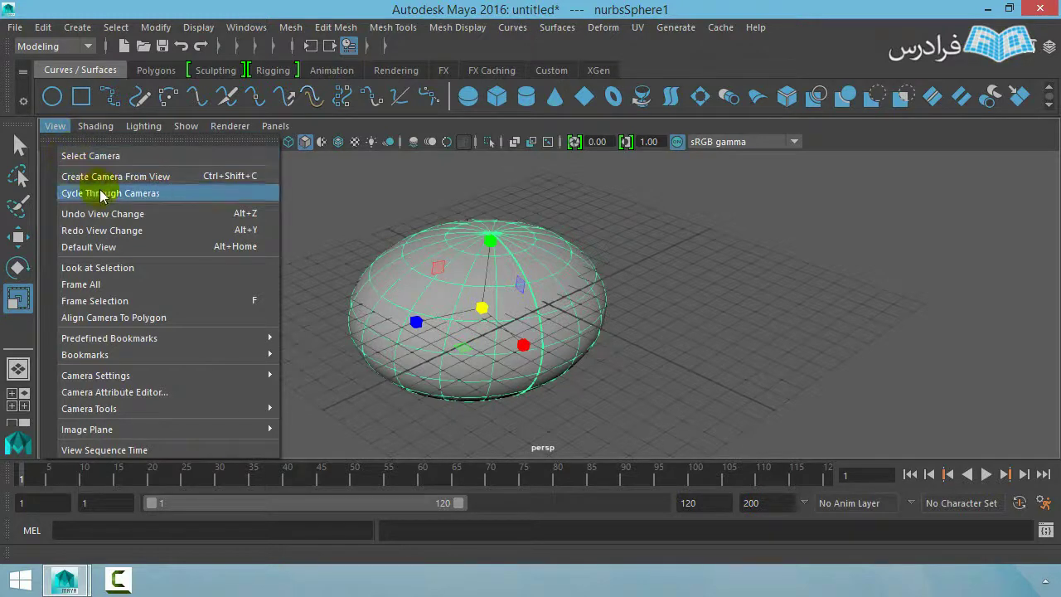
mouse_move(95, 126)
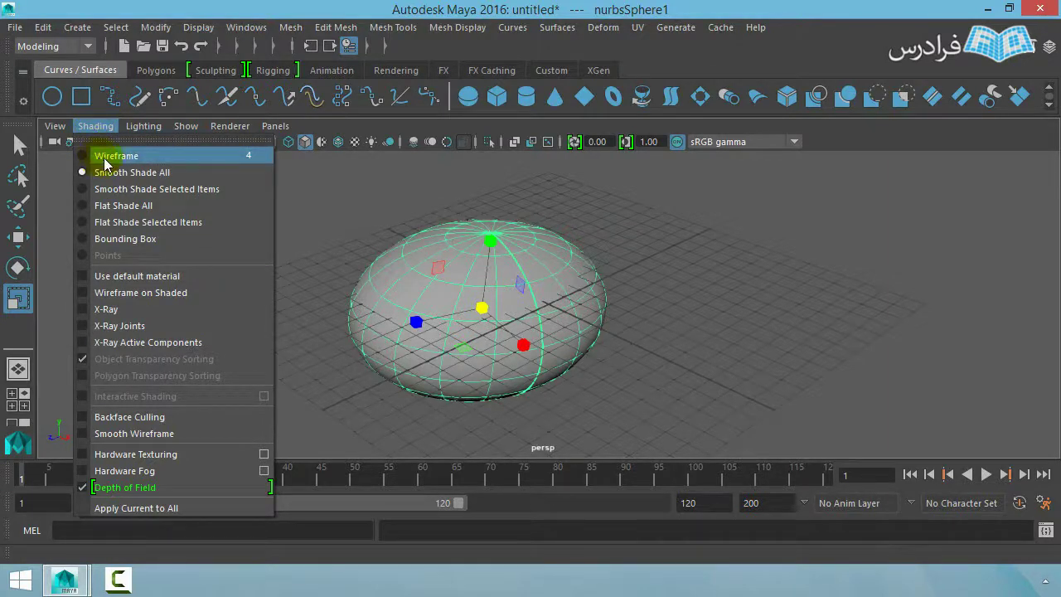
click(130, 156)
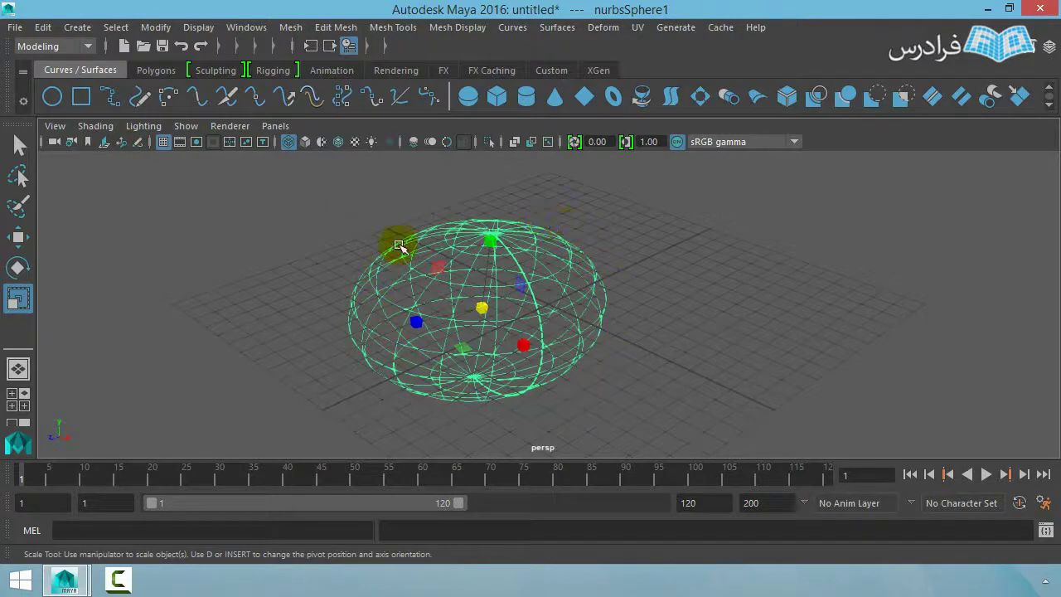
Step: Return the viewport to Smooth Shade All from the Shading menu
click(98, 128)
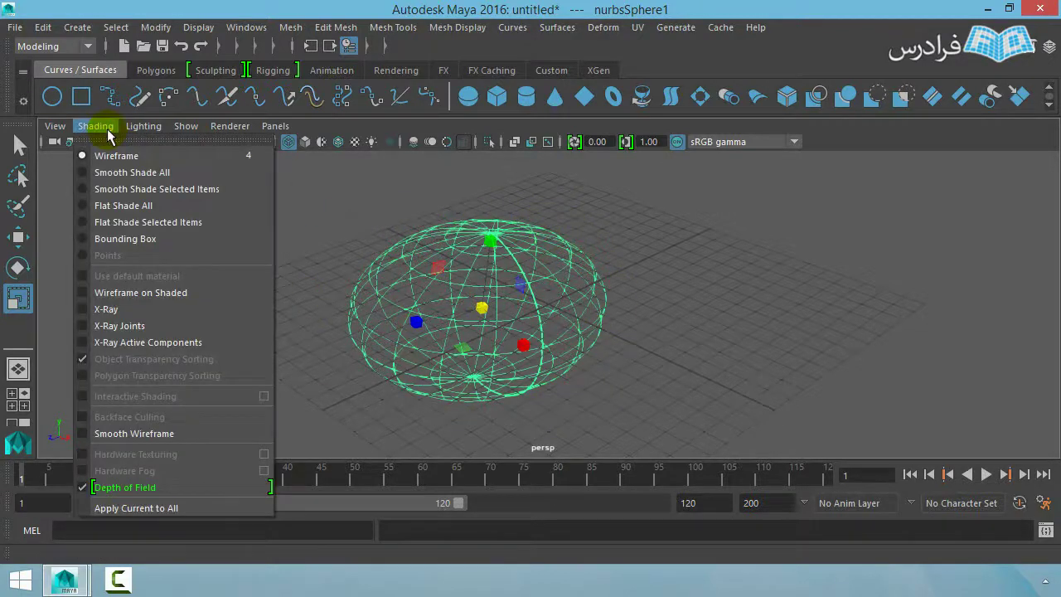
drag(108, 136, 116, 183)
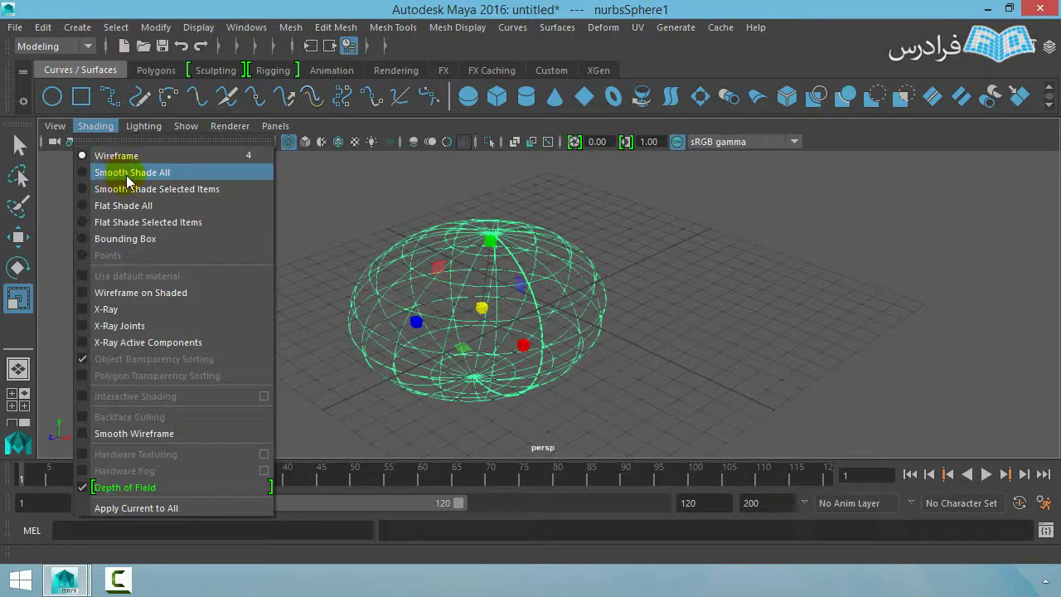
click(120, 175)
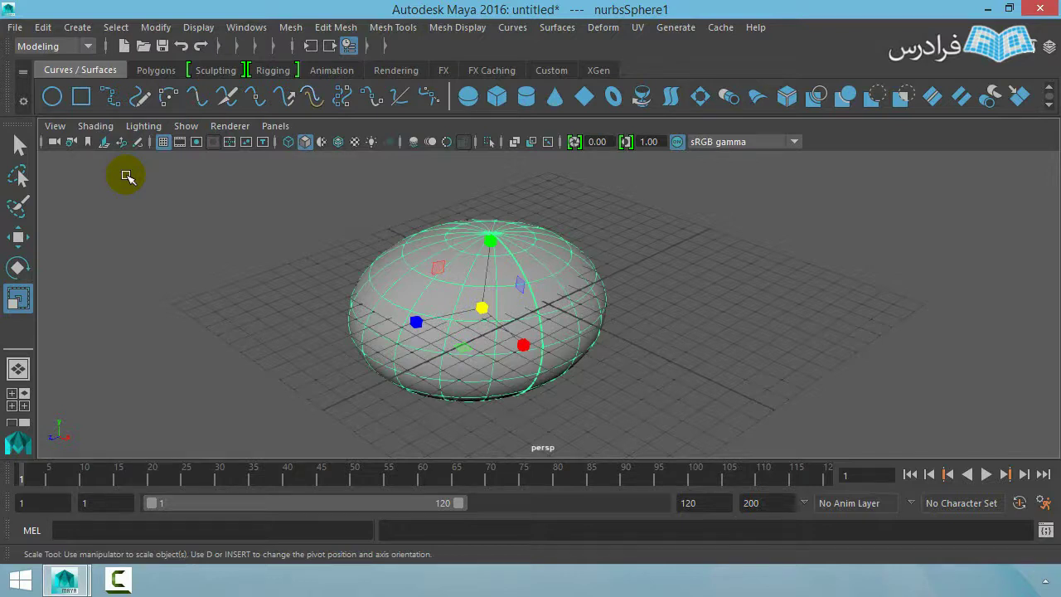
Step: Replace the sphere with a new NURBS sphere, moved off-centre and scaled up
key(Delete)
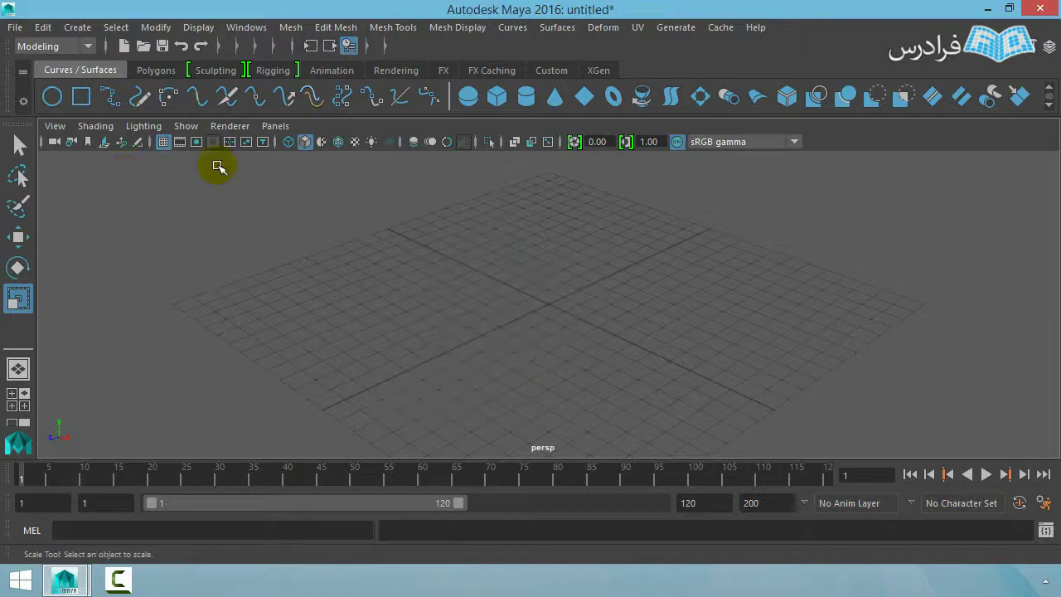
click(467, 99)
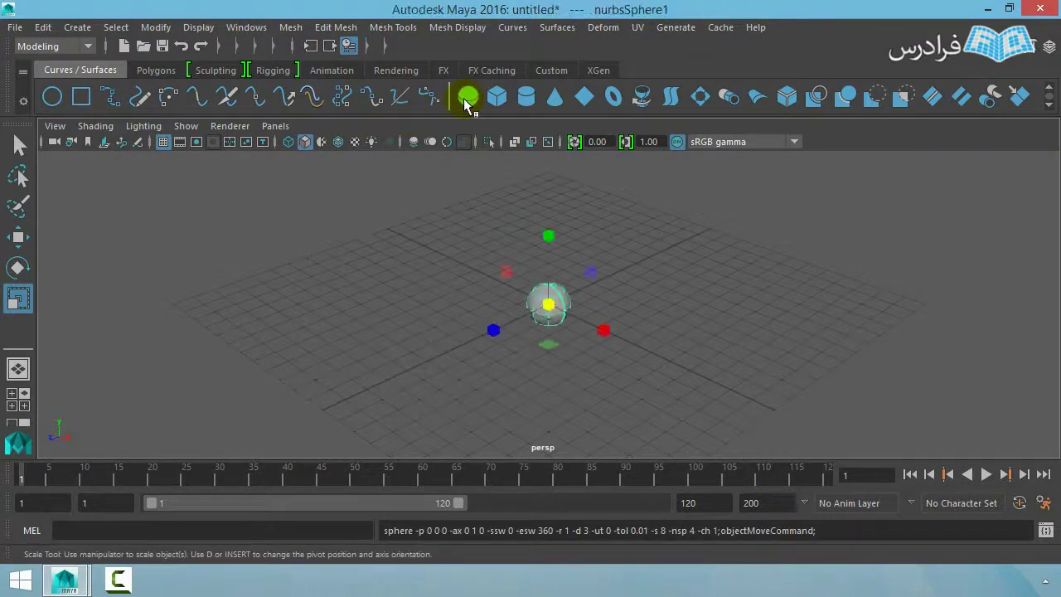
click(19, 237)
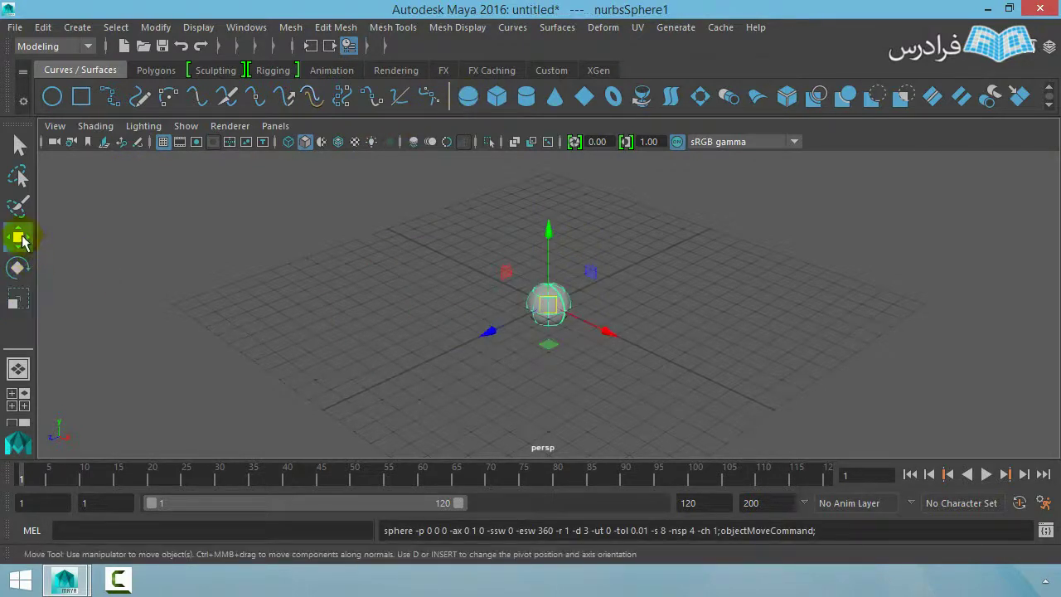
drag(567, 300, 373, 381)
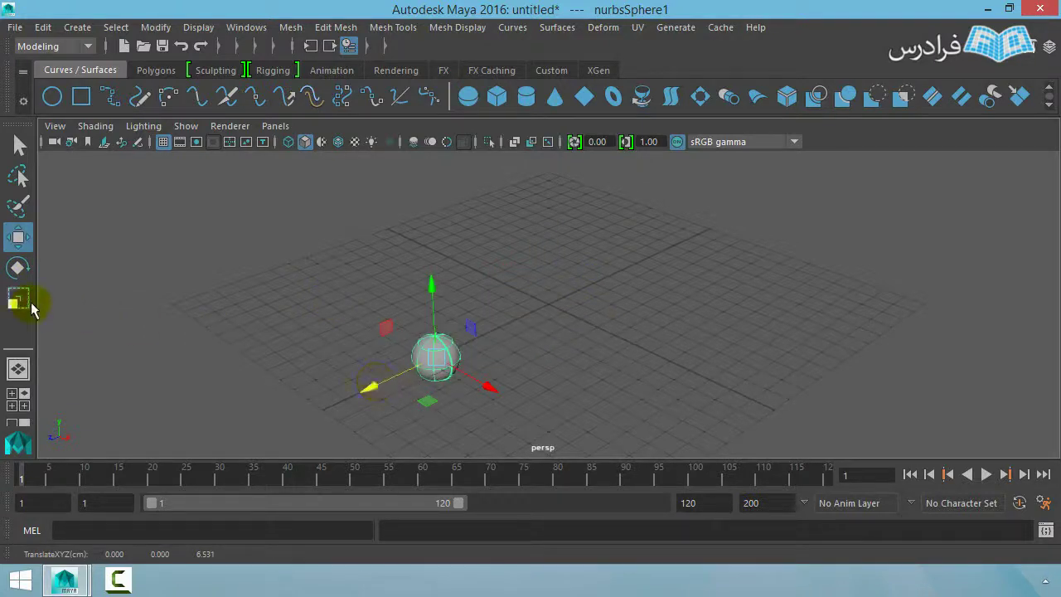
click(18, 299)
mouse_move(434, 358)
mouse_down()
mouse_move(472, 400)
mouse_move(480, 395)
mouse_up()
Step: Add a NURBS cube scaled to about 3.29 and slide it to the left
click(498, 98)
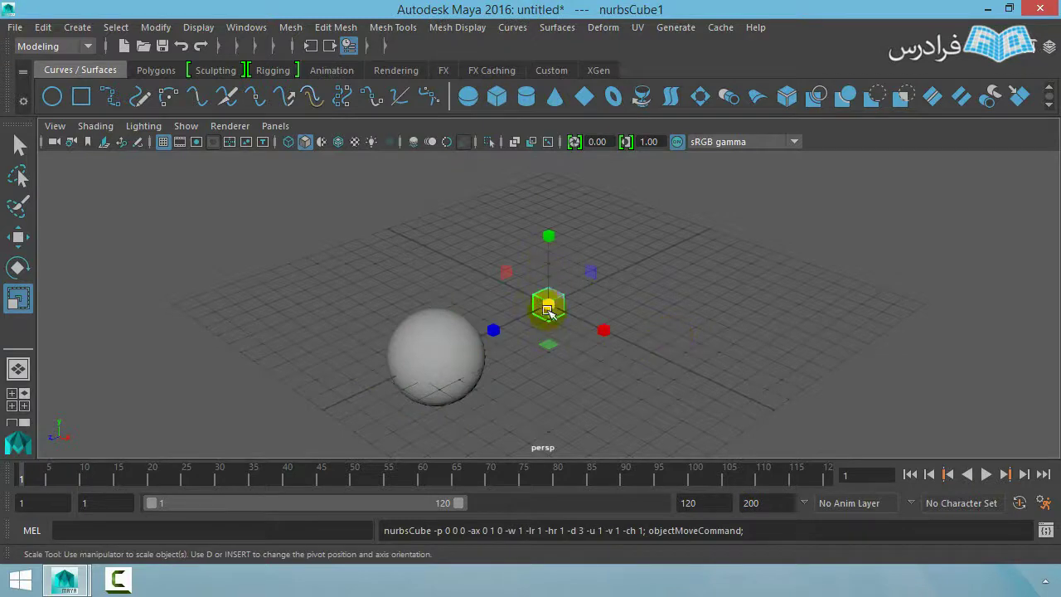
drag(548, 304, 591, 359)
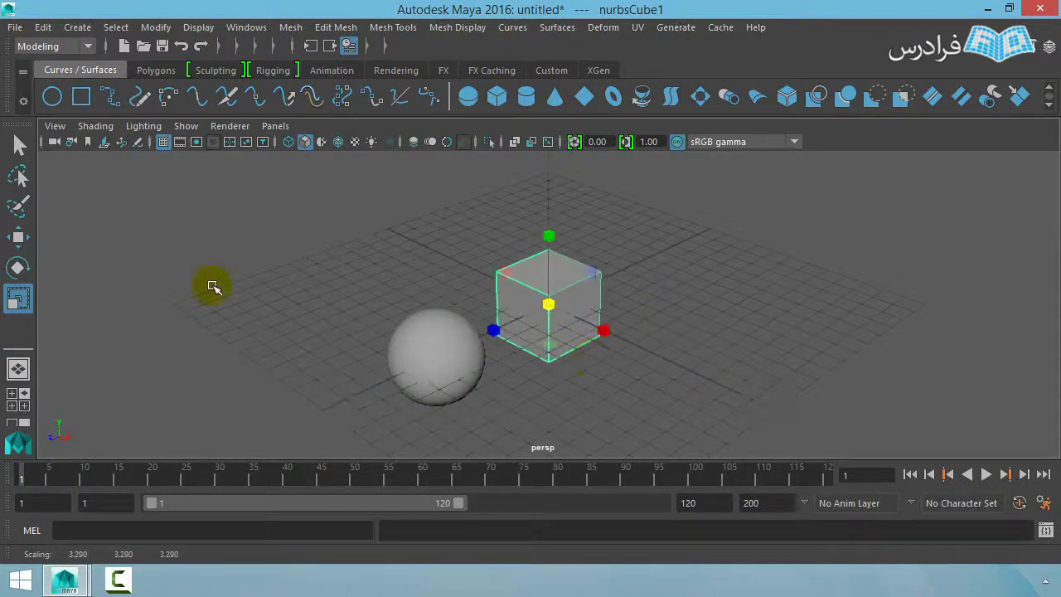
click(19, 237)
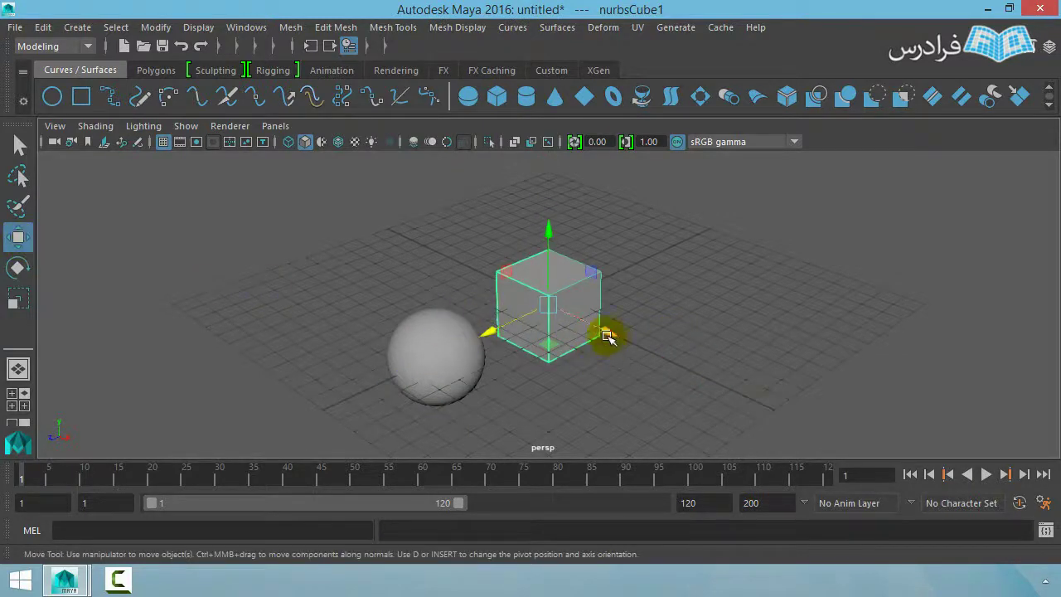
drag(603, 336, 465, 286)
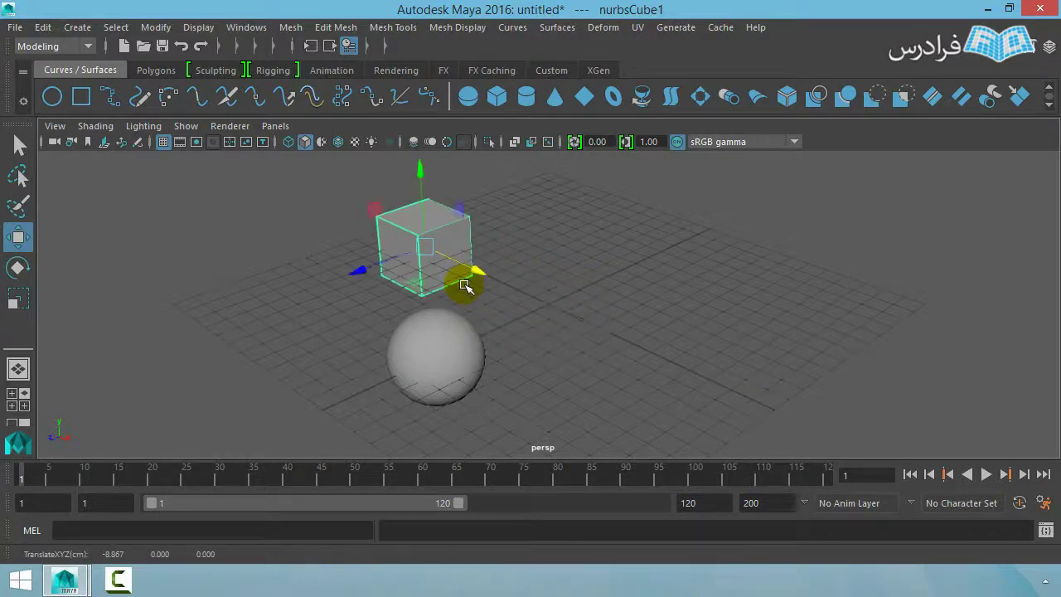
Step: Add a NURBS cylinder on the right and enlarge it about 1.5 times
click(532, 100)
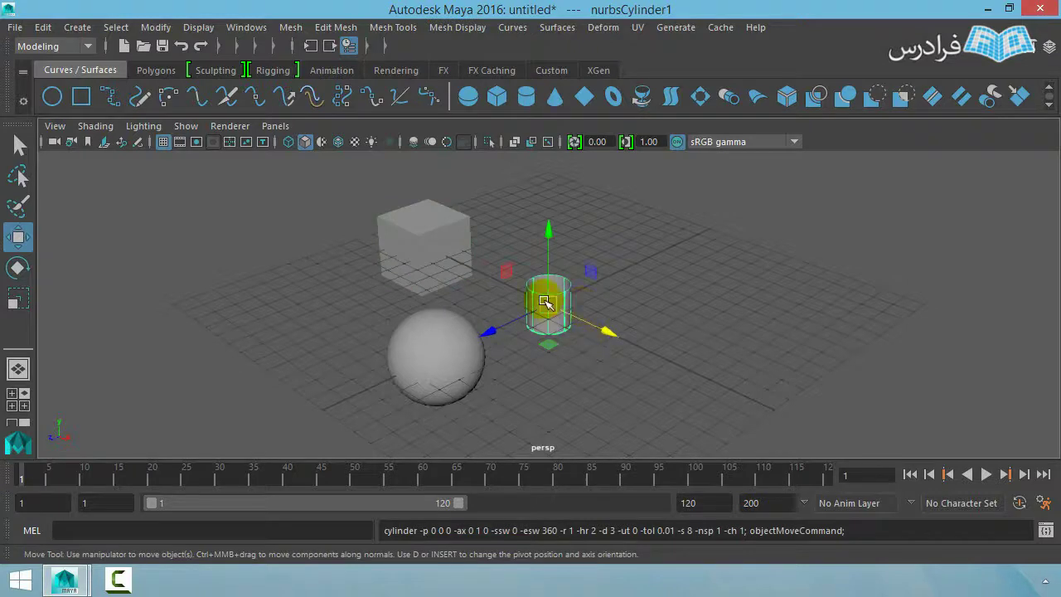
drag(608, 331, 735, 391)
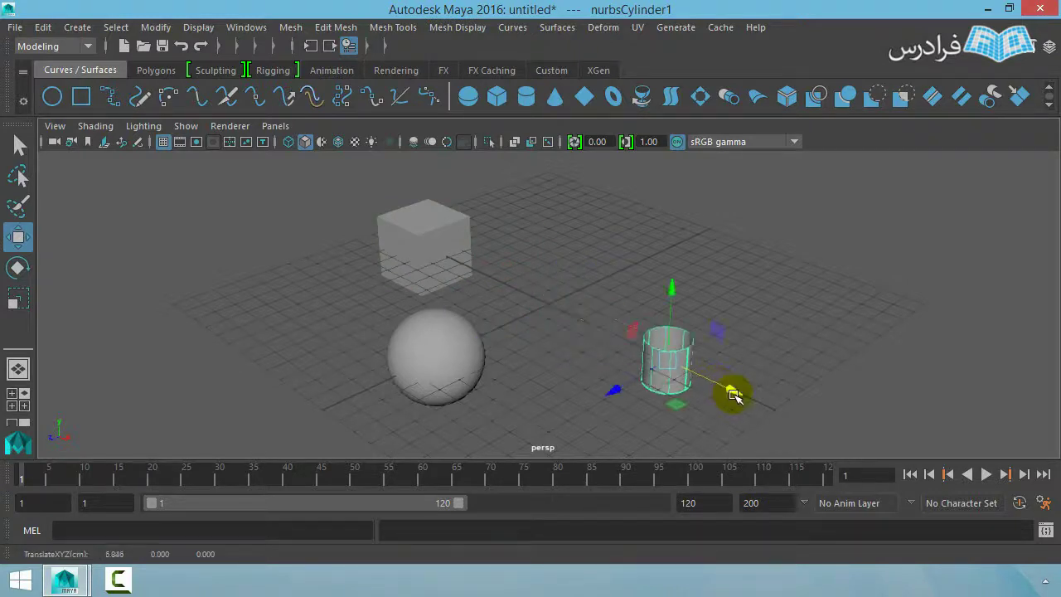
click(431, 232)
drag(422, 170, 418, 156)
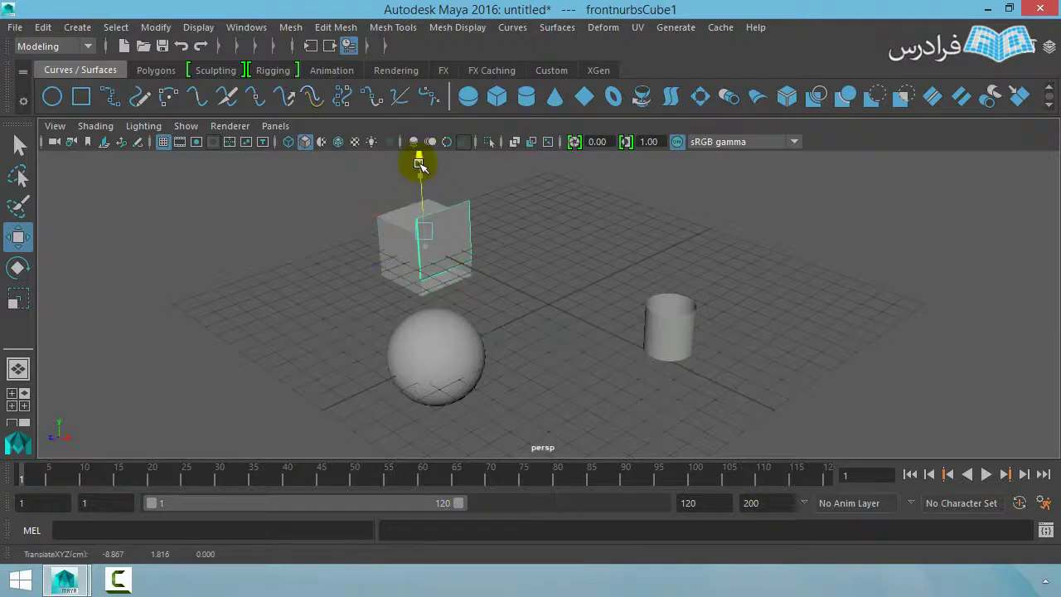
key(ctrl+z)
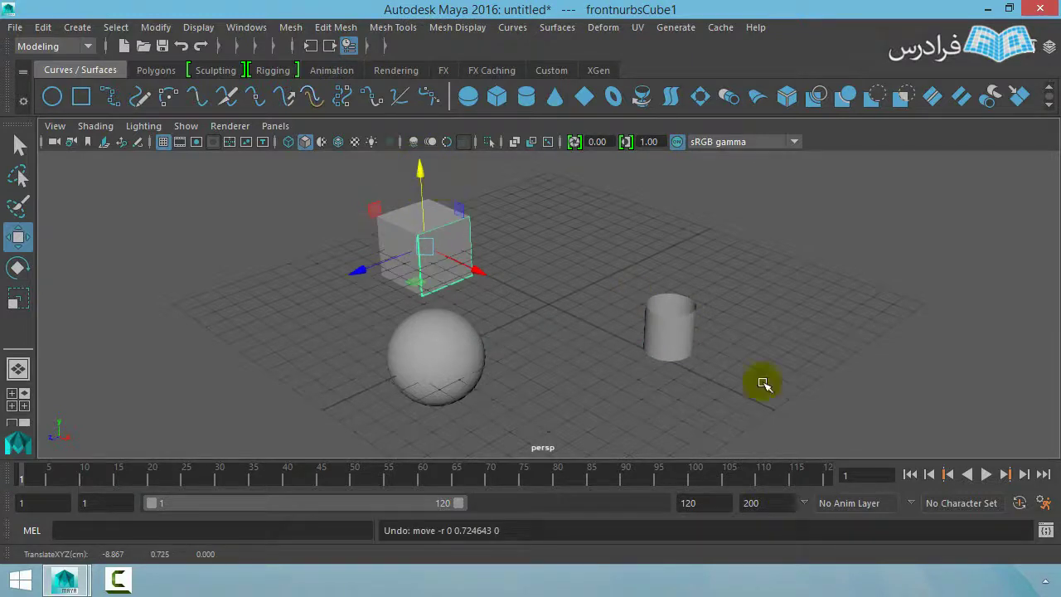
click(668, 320)
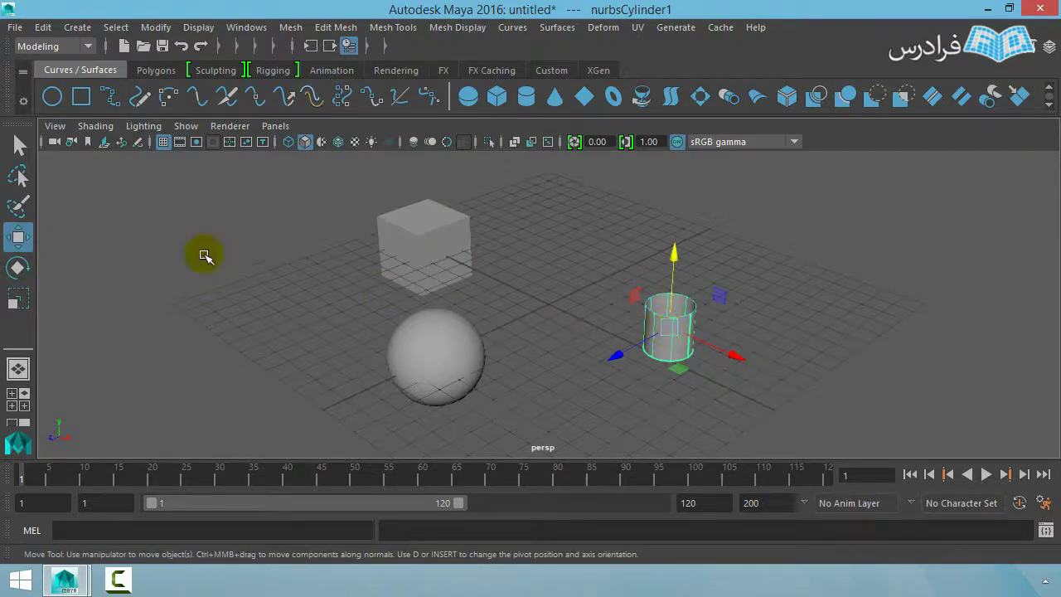
click(668, 327)
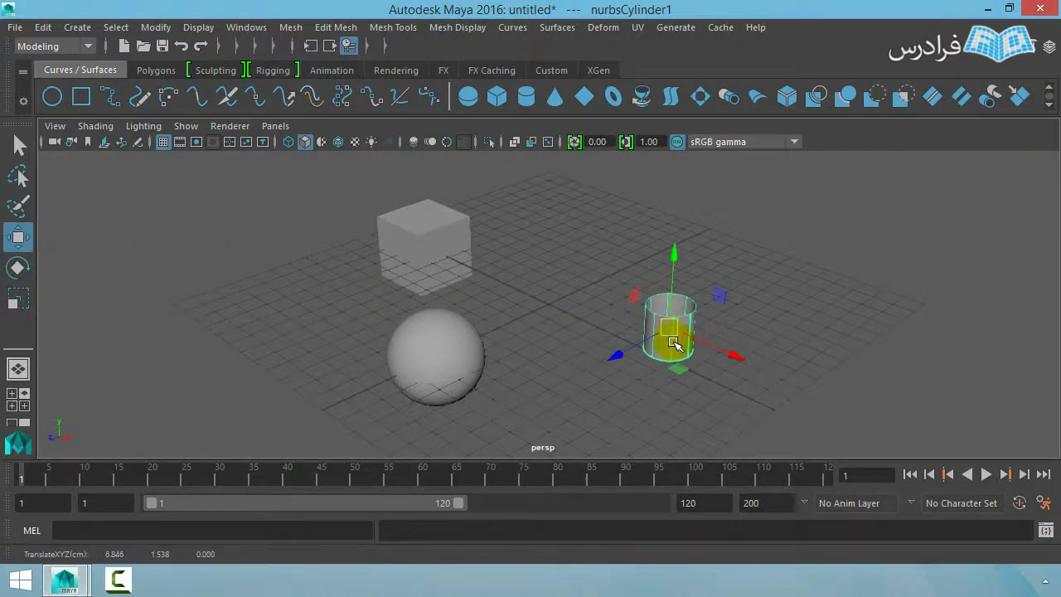
click(605, 379)
click(668, 333)
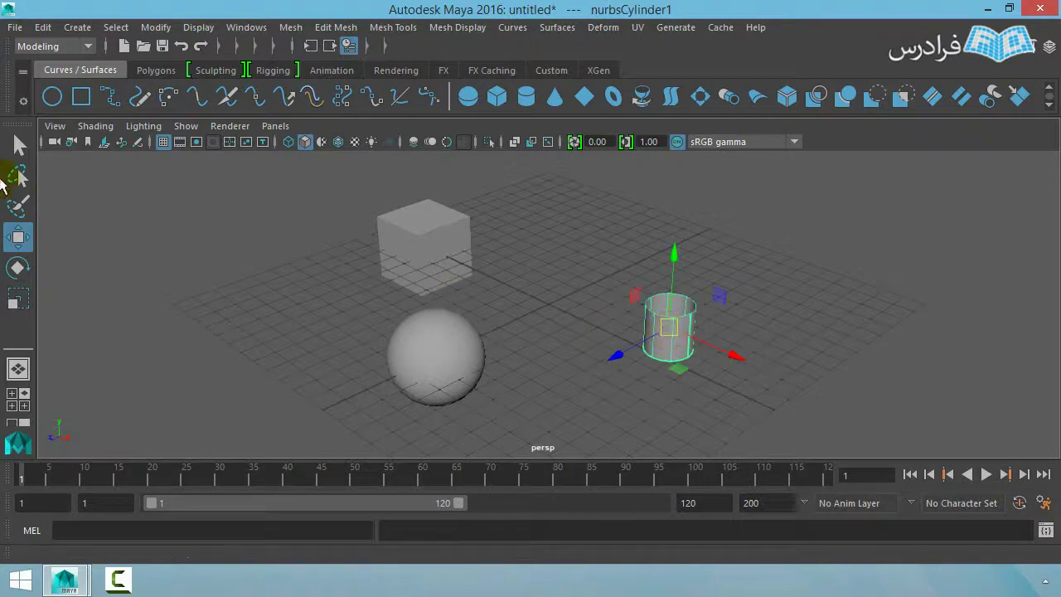
click(19, 298)
drag(676, 330, 701, 345)
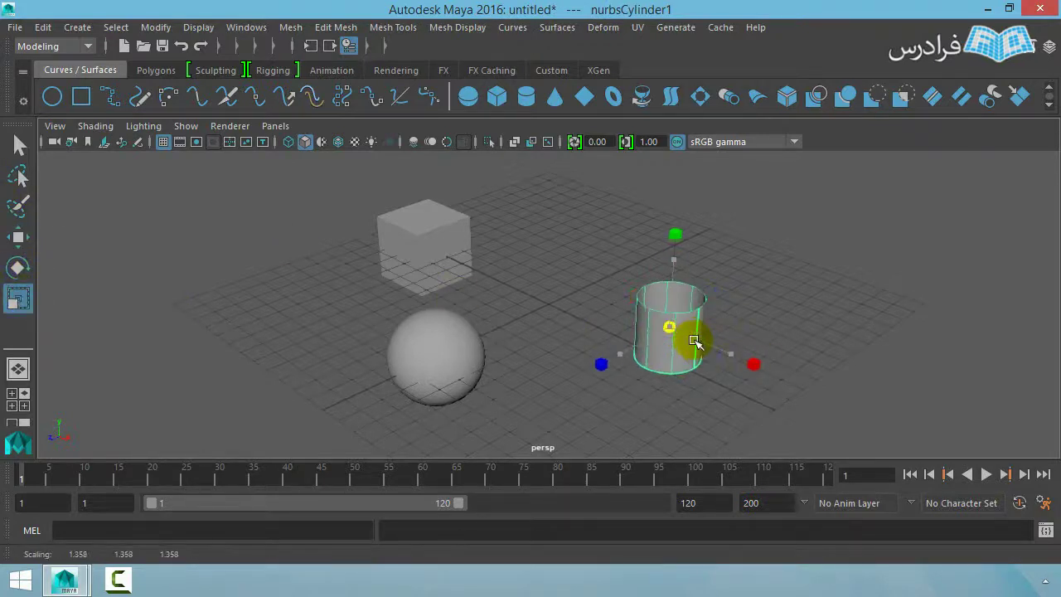
Step: Add a NURBS cone scaled about 2.4 times and move it toward the back
click(555, 99)
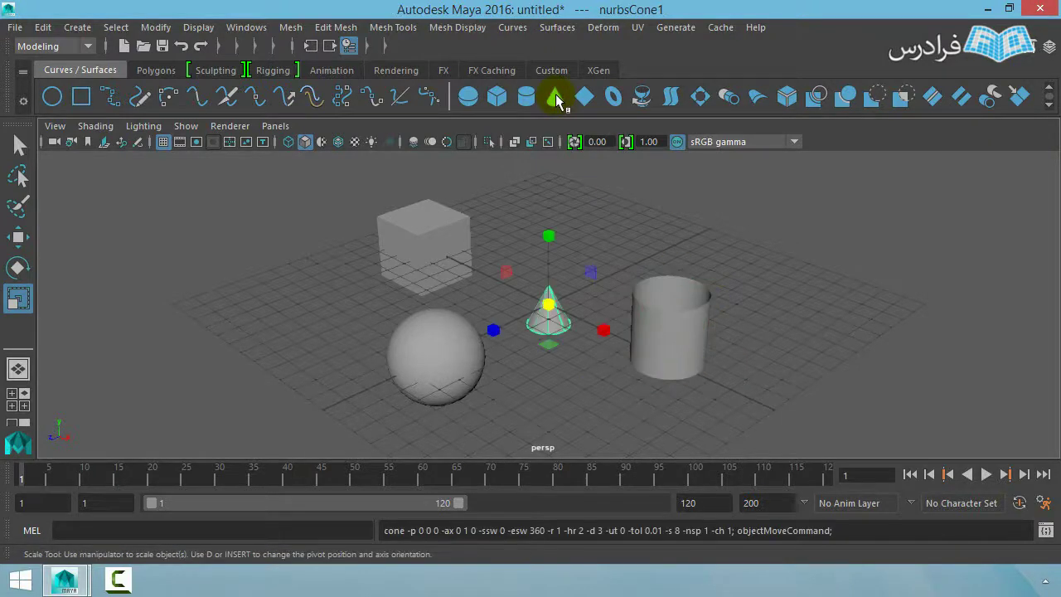
drag(554, 301, 611, 417)
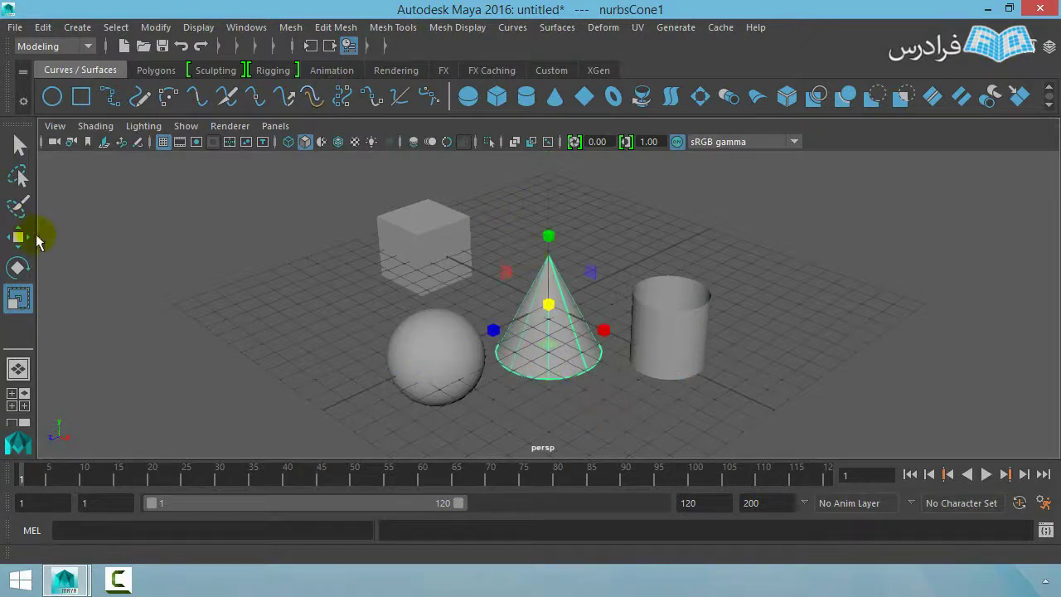
click(18, 237)
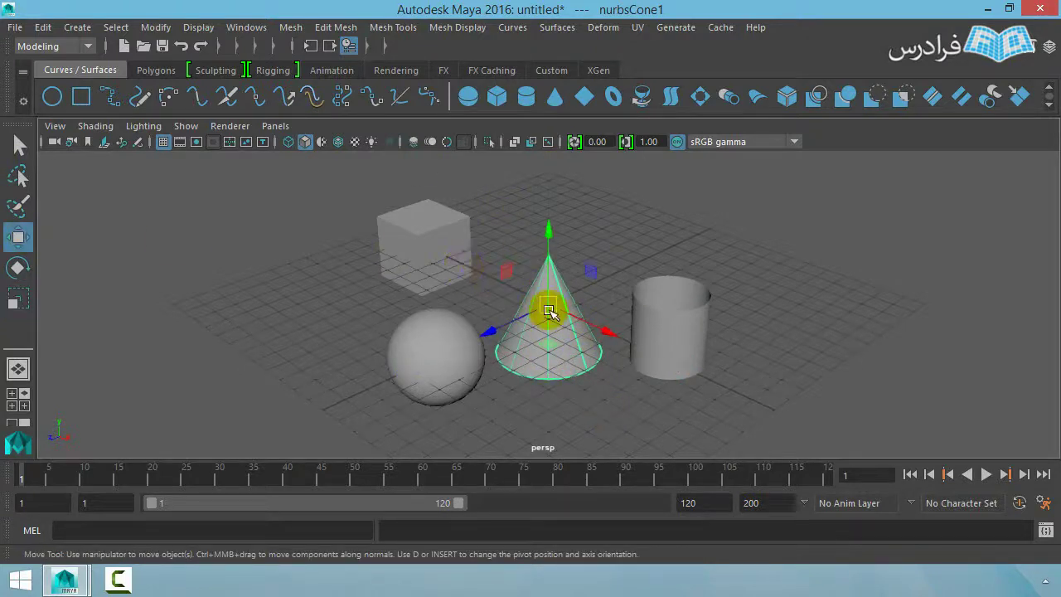
mouse_move(549, 306)
mouse_down()
mouse_move(589, 214)
mouse_move(551, 242)
mouse_up()
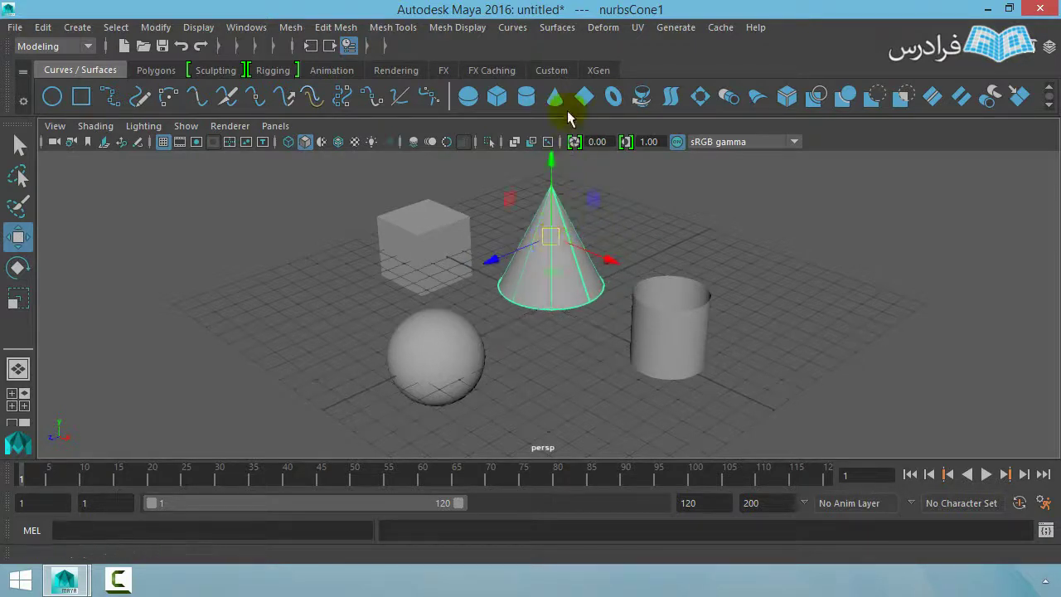
Step: Add a NURBS torus and place it in front of the cone, toward the lower right
click(611, 98)
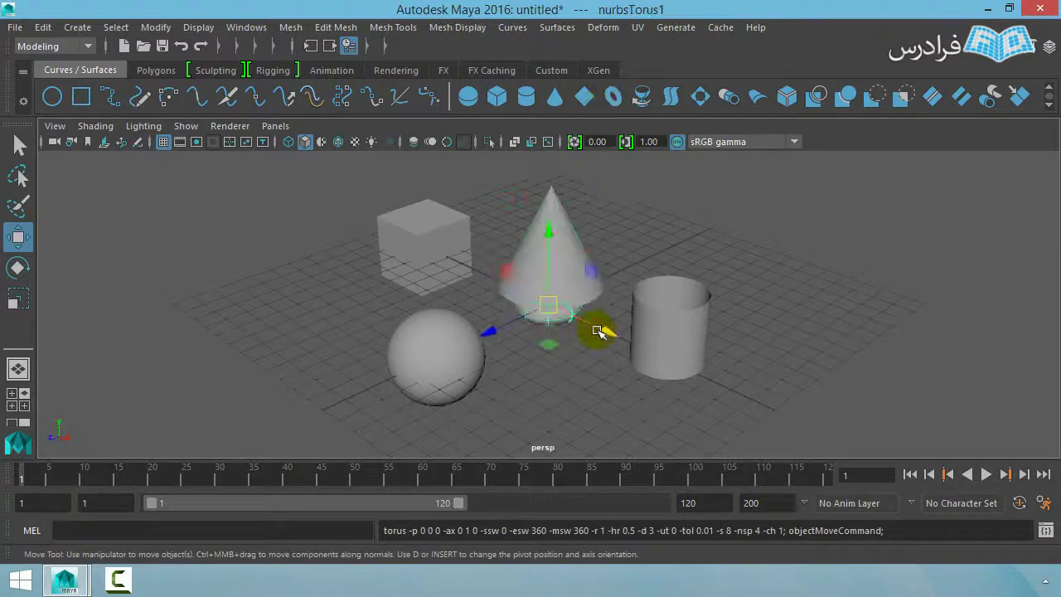
mouse_move(603, 331)
mouse_down()
mouse_move(675, 378)
mouse_move(531, 365)
mouse_up()
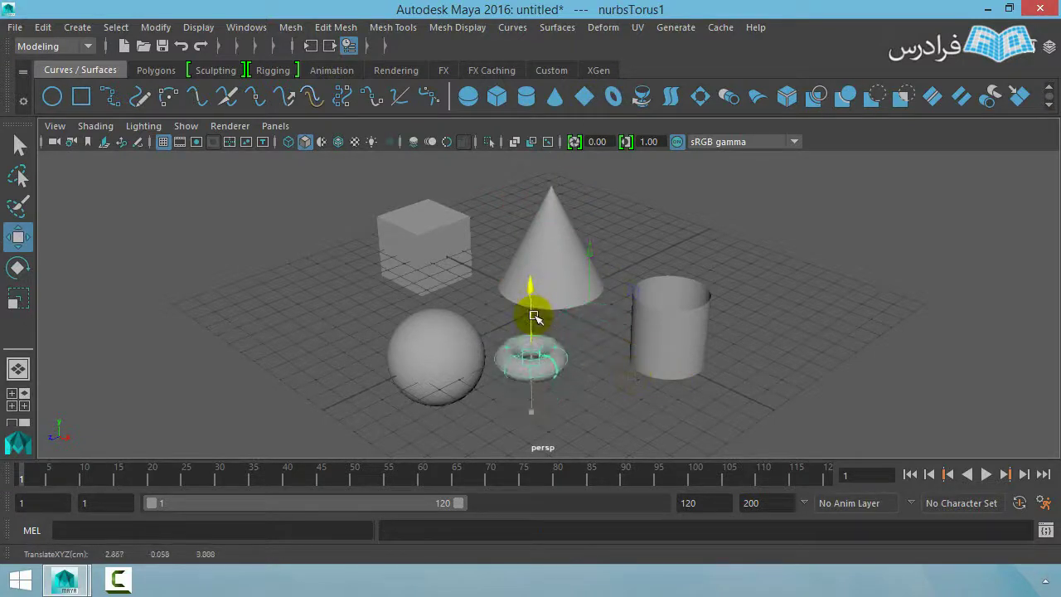
drag(528, 307, 537, 326)
drag(583, 398, 627, 428)
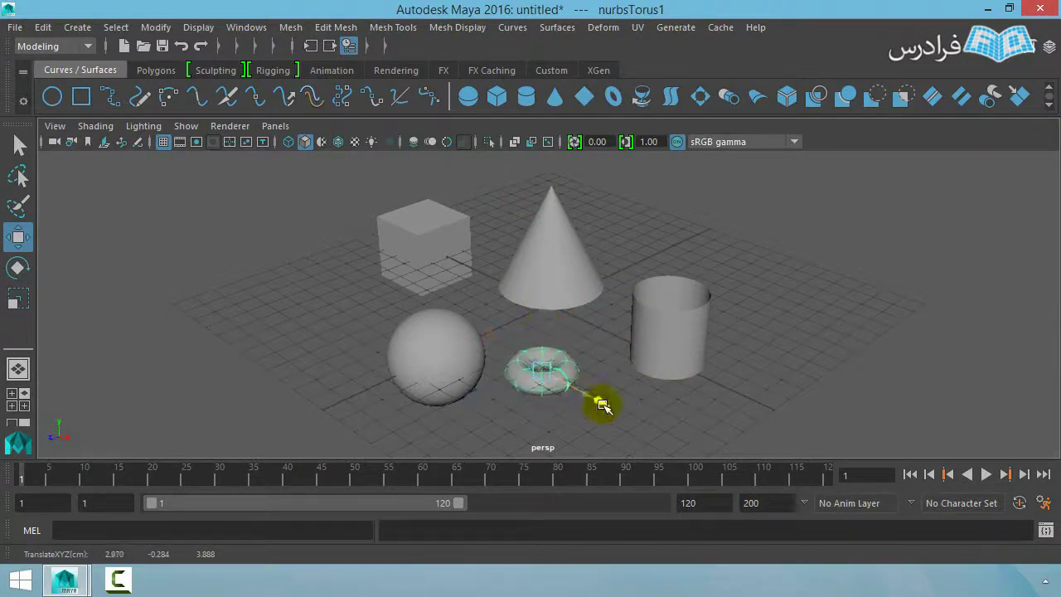
click(628, 428)
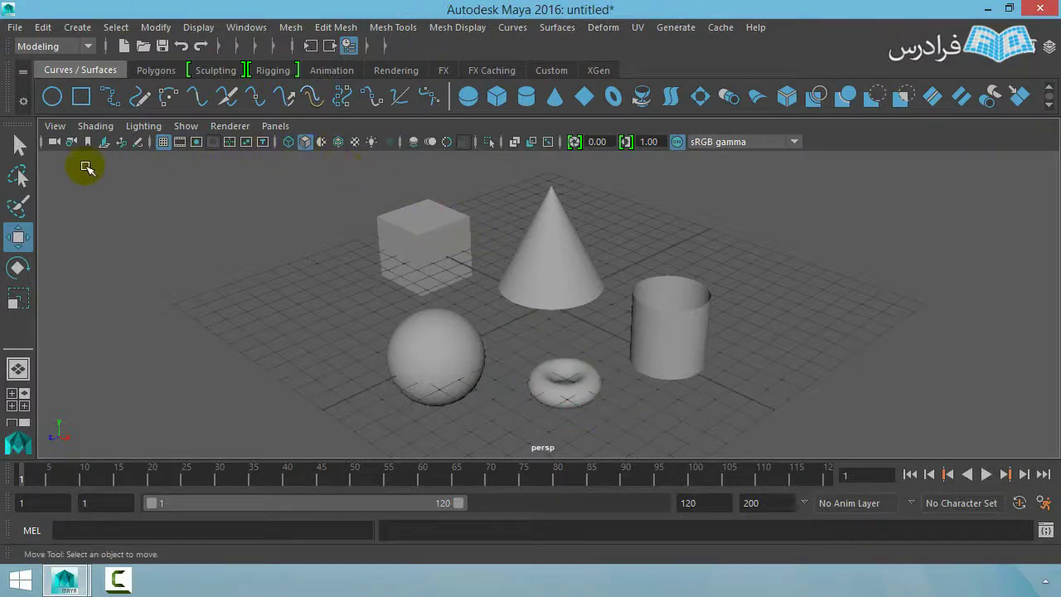
click(98, 128)
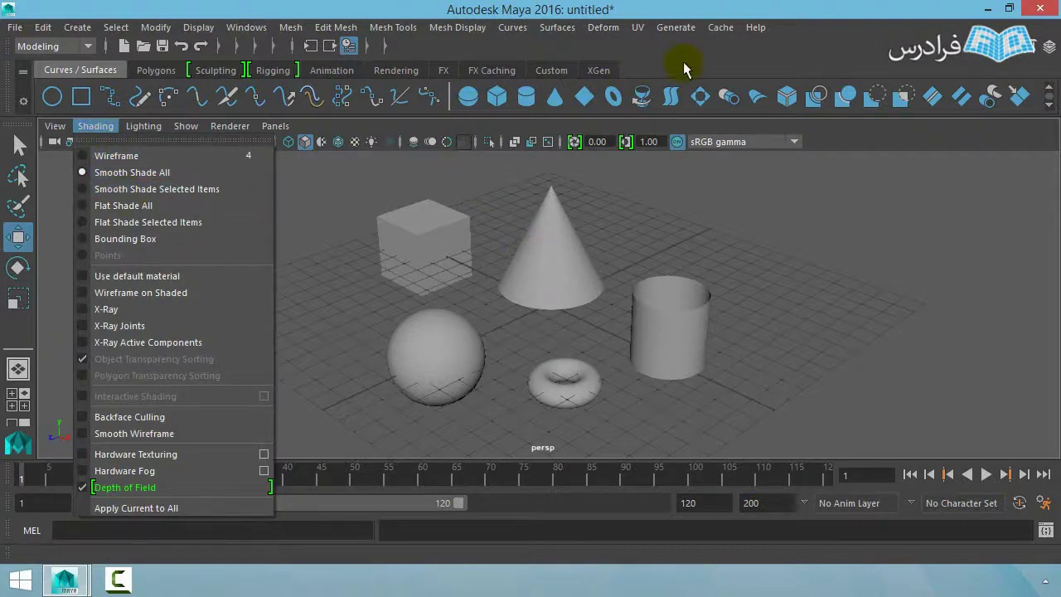
click(540, 251)
click(20, 148)
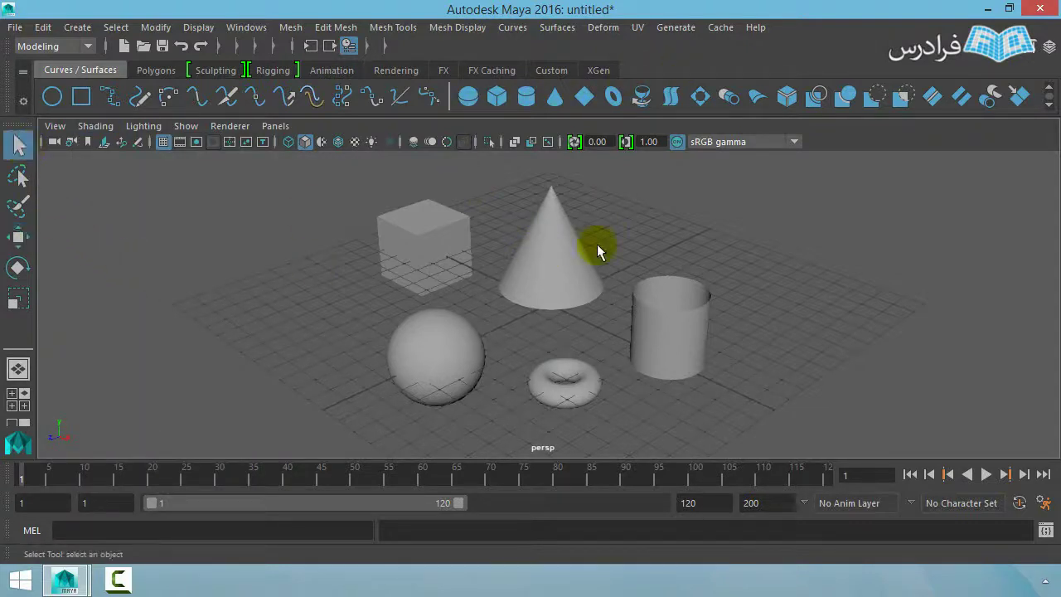
click(567, 255)
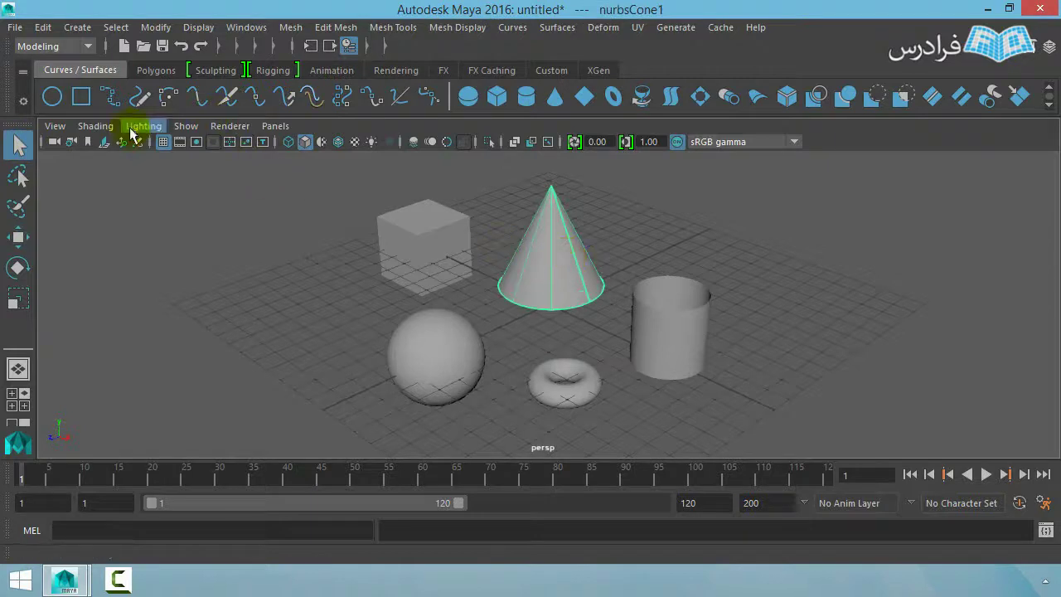
click(106, 130)
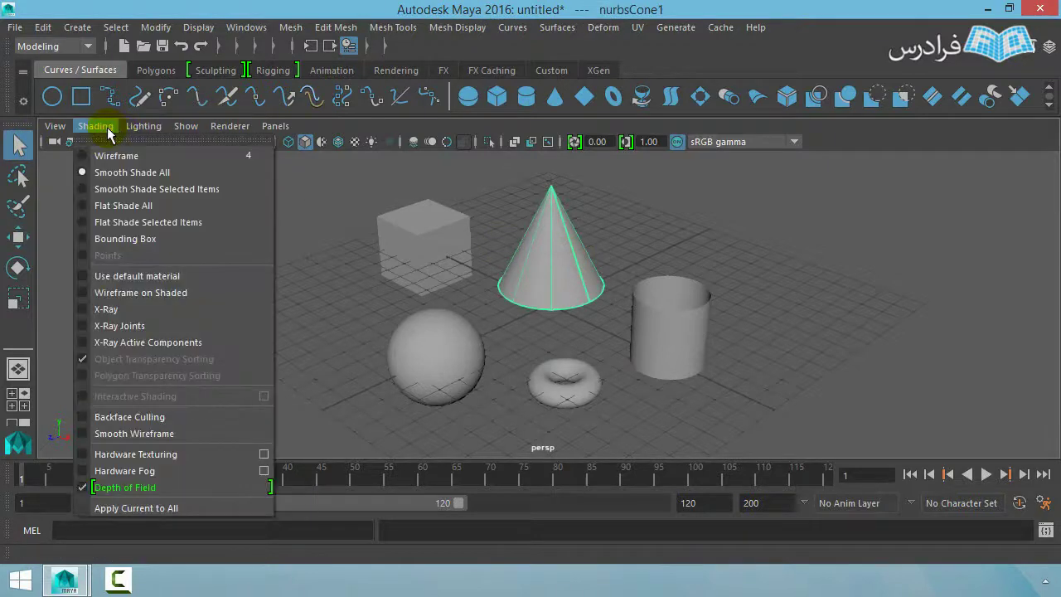
click(172, 191)
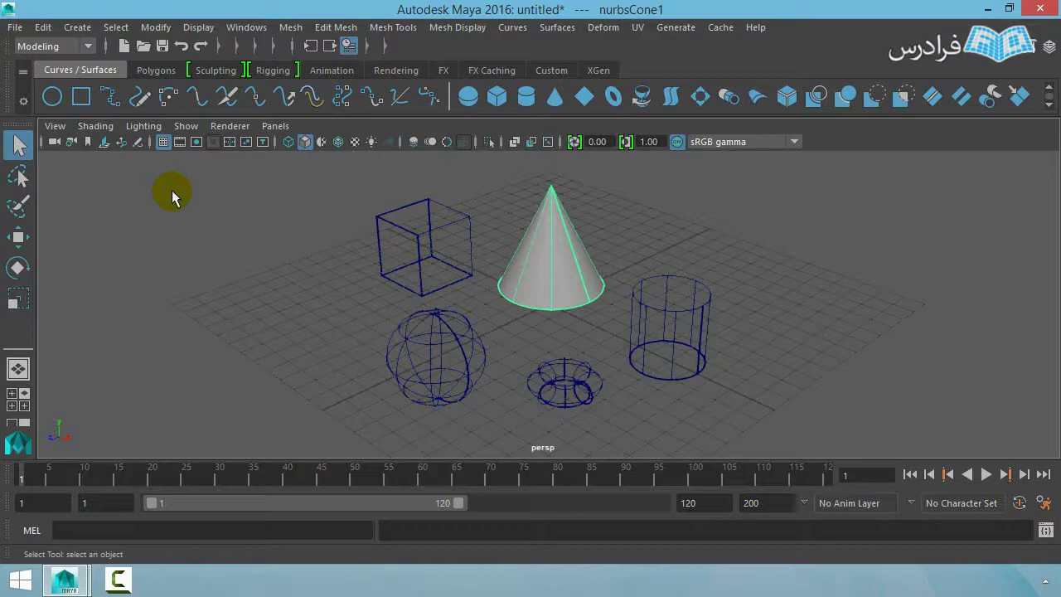
click(103, 127)
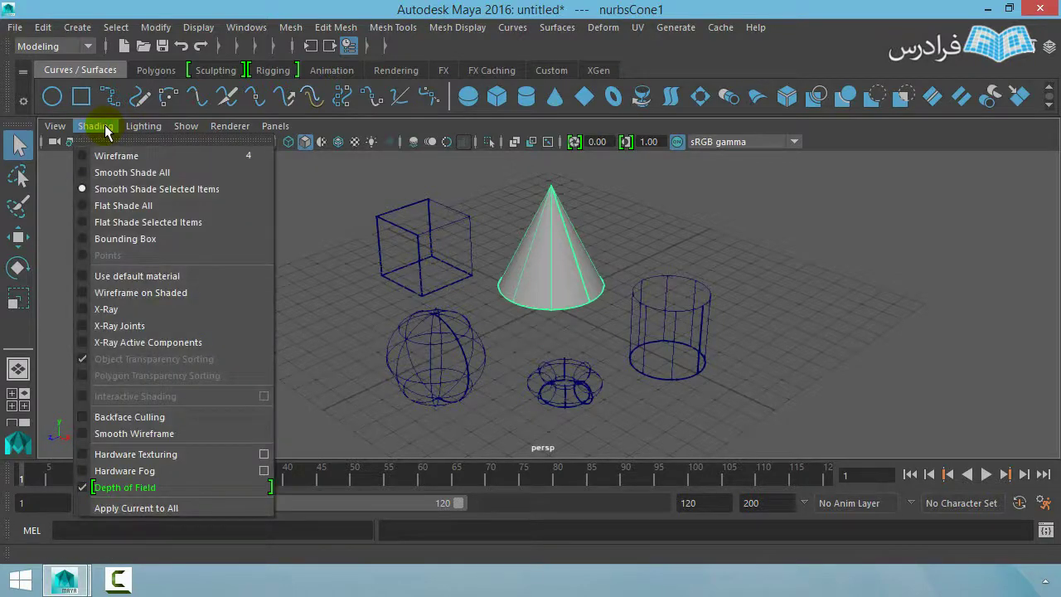
click(107, 172)
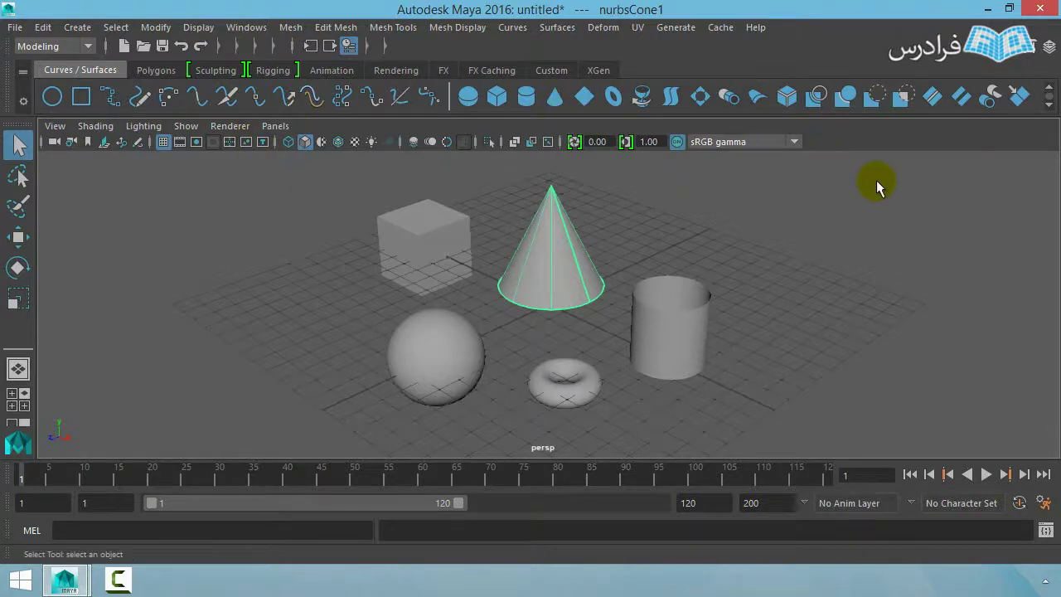
Step: Open Preferences at the ViewCube category and save them
click(247, 30)
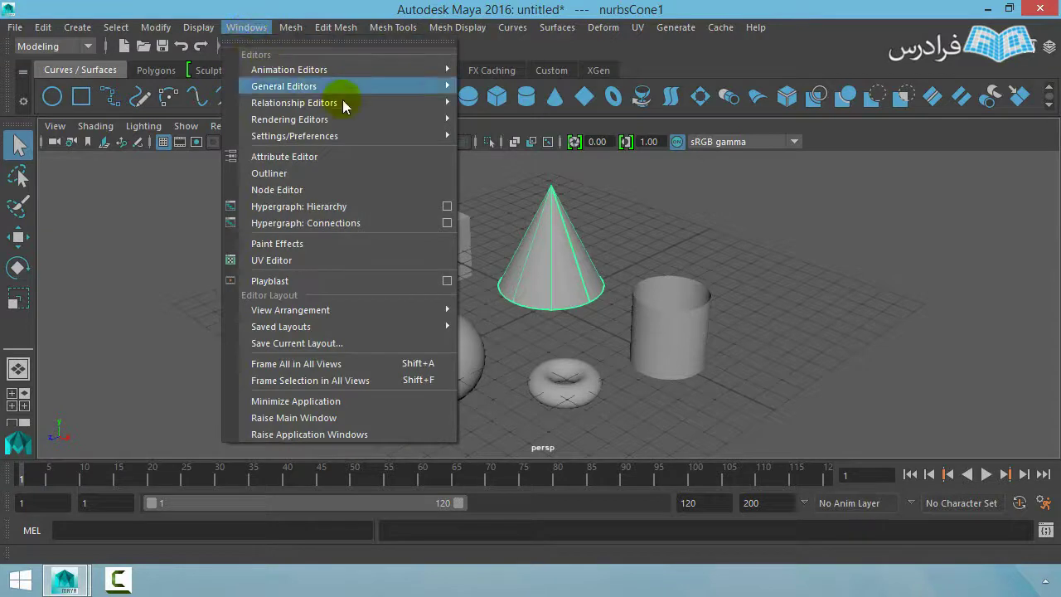
mouse_move(295, 136)
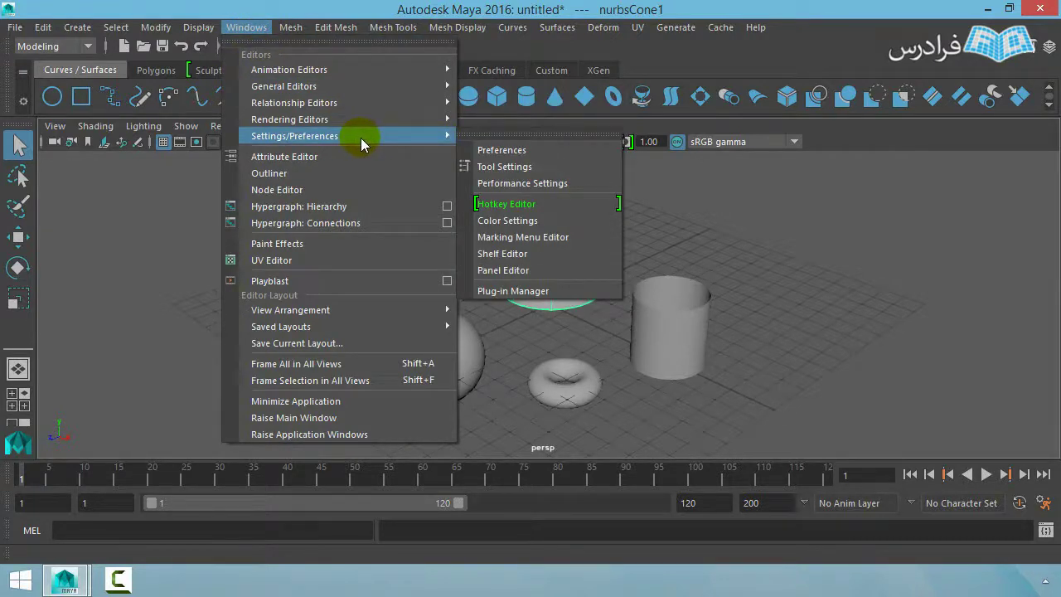
click(507, 154)
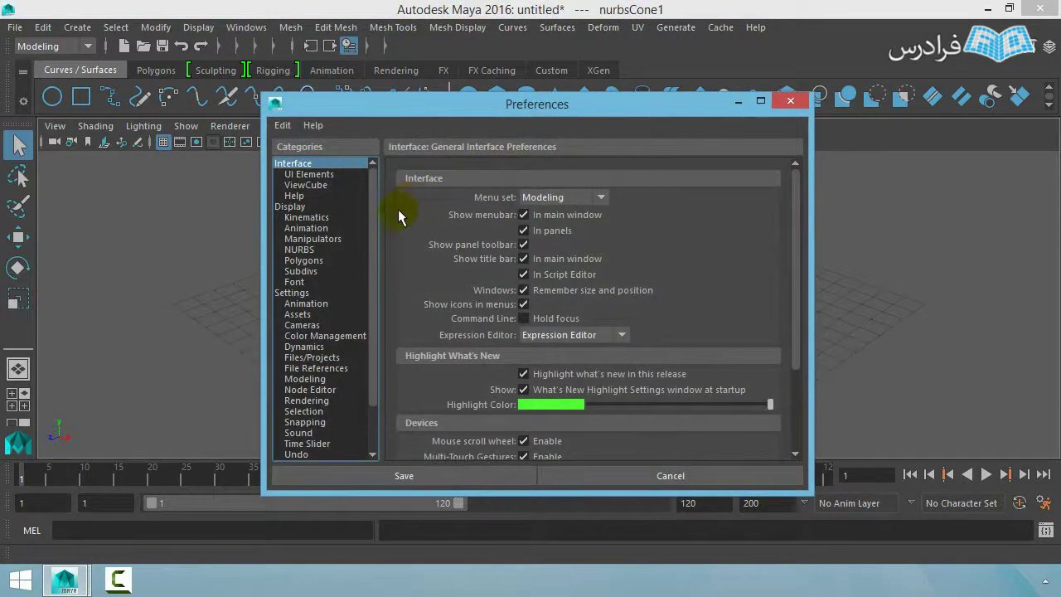
click(321, 185)
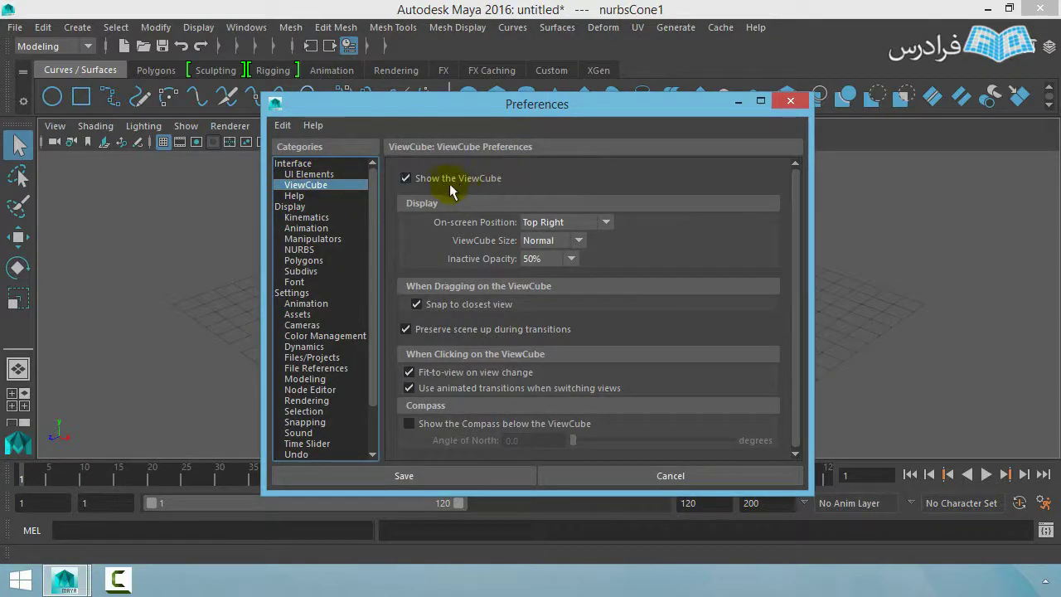
click(460, 478)
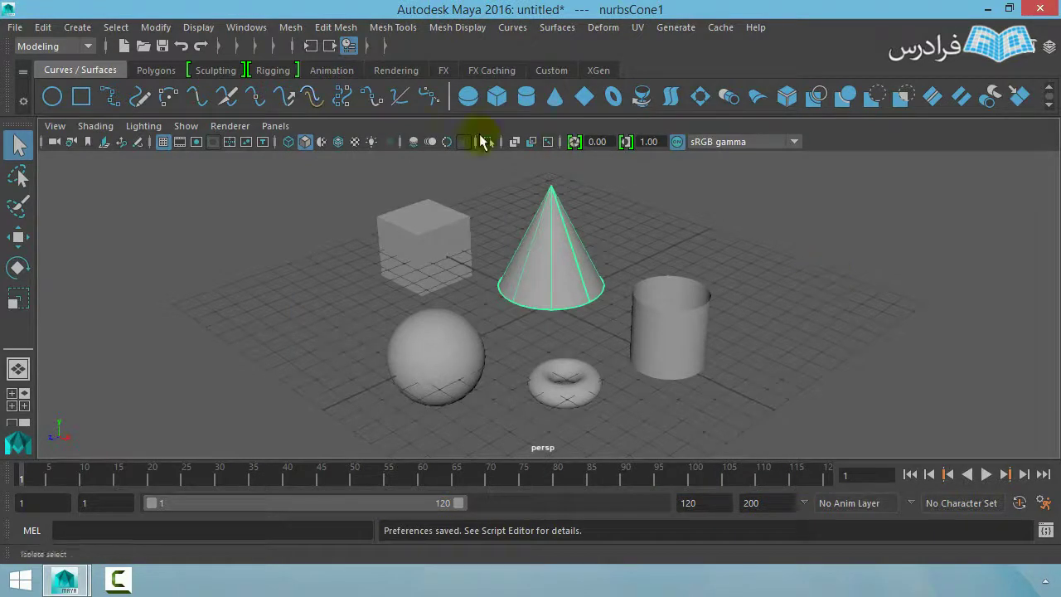
Step: Try the Legacy Default and Legacy High Quality renderers, ending on Legacy Default Viewport
click(240, 126)
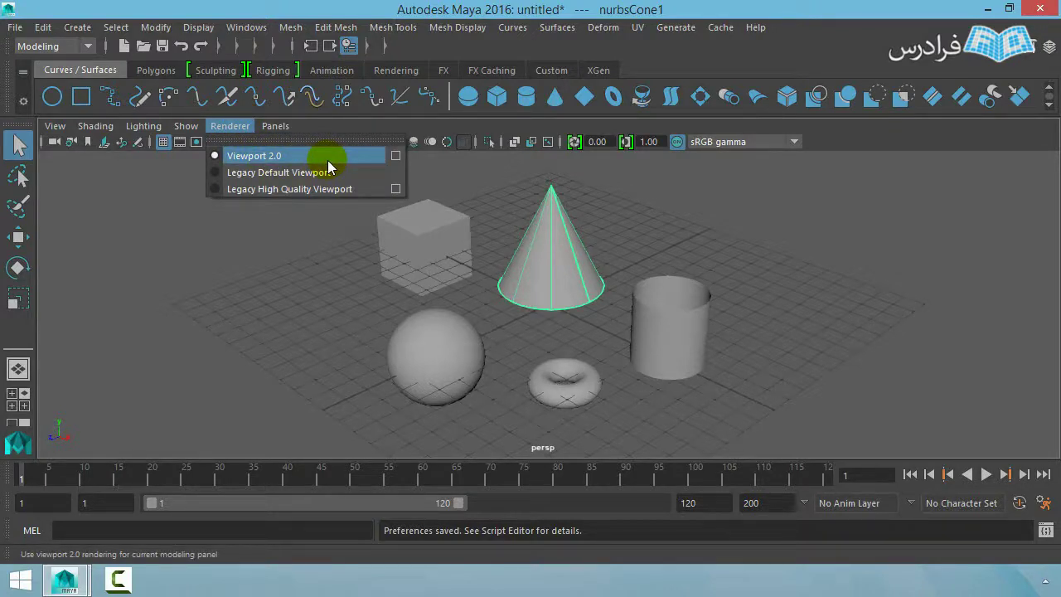
click(236, 189)
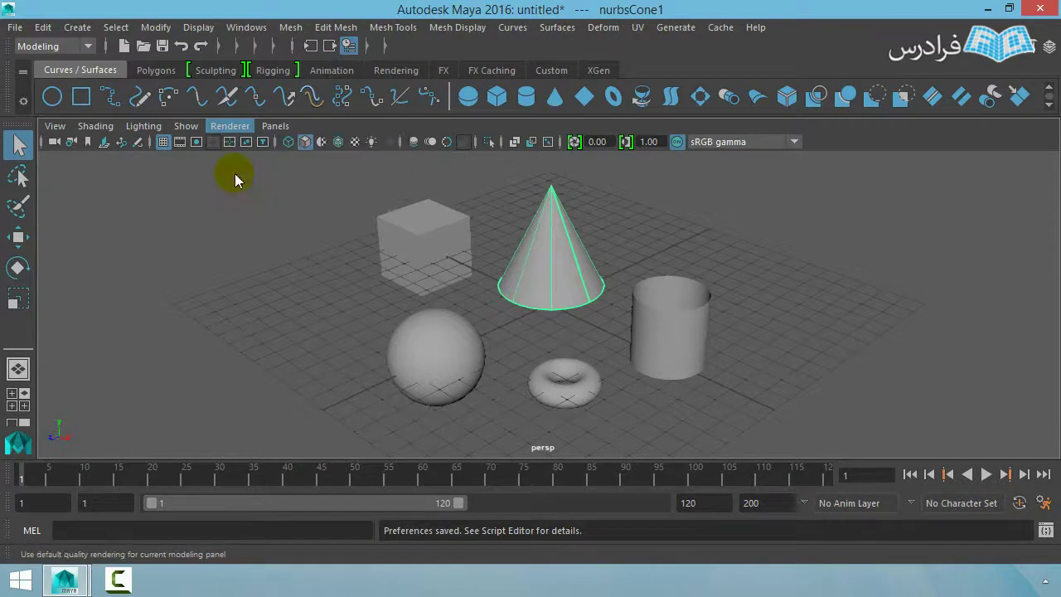
click(238, 128)
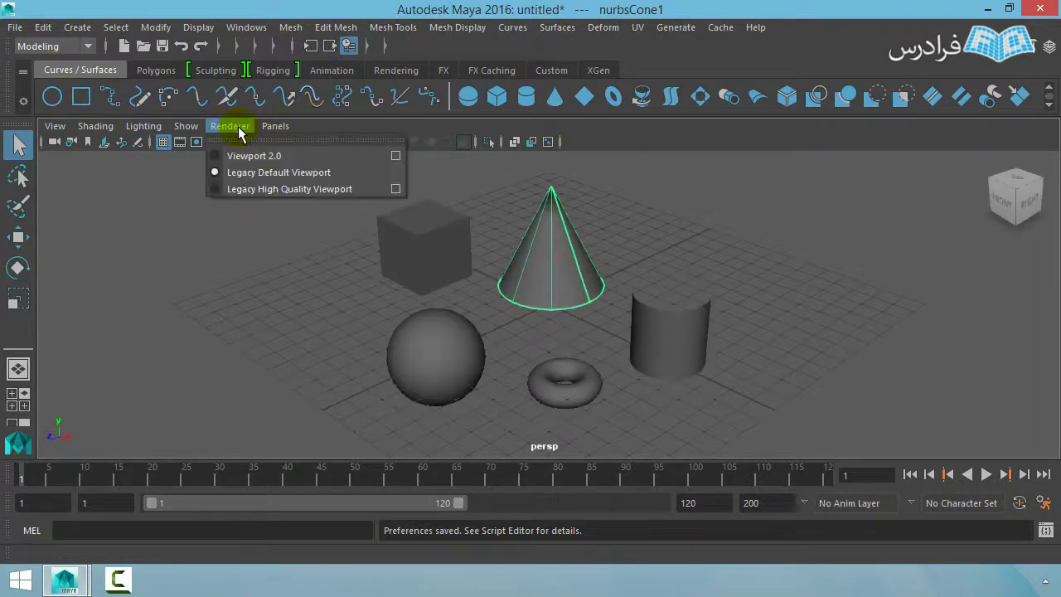
click(237, 189)
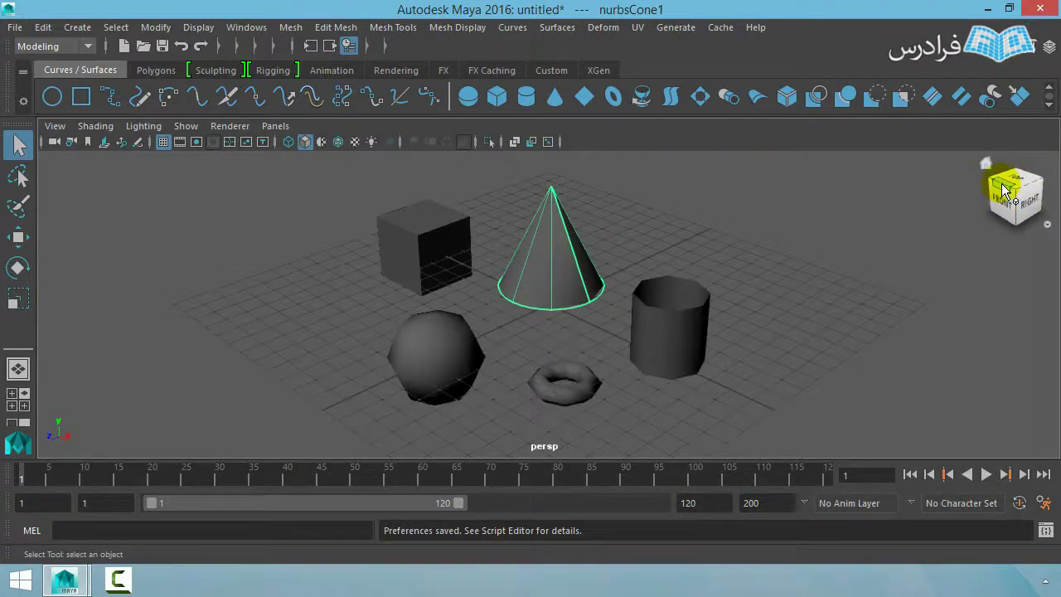
click(230, 126)
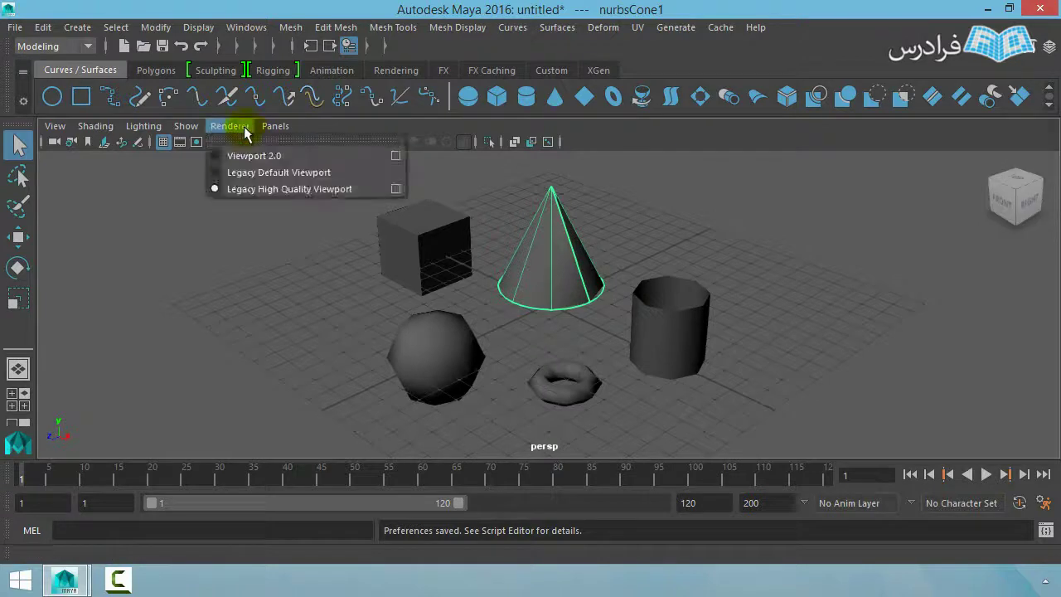
click(245, 172)
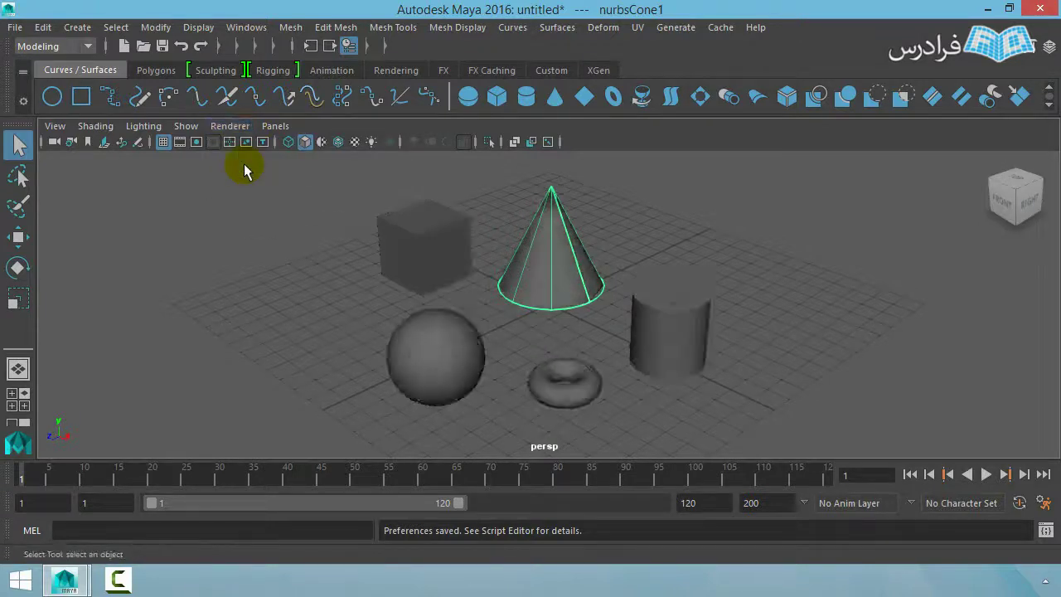
Step: Switch to the ViewCube TOP view, then dolly and pan until all five objects sit centred
click(1014, 182)
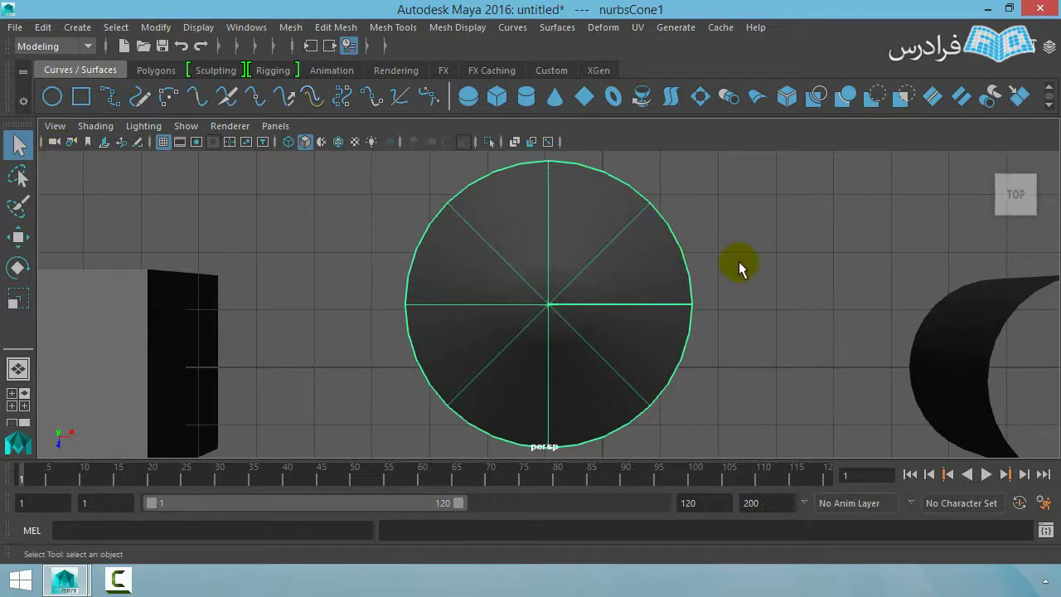
alt+right_drag(735, 265, 735, 263)
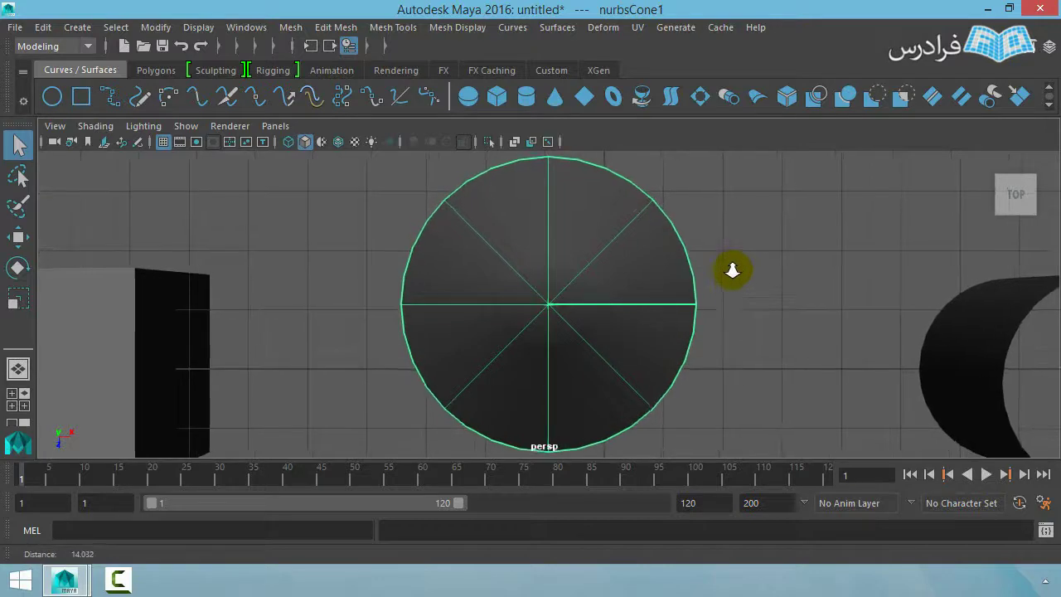
alt+right_drag(734, 267, 629, 146)
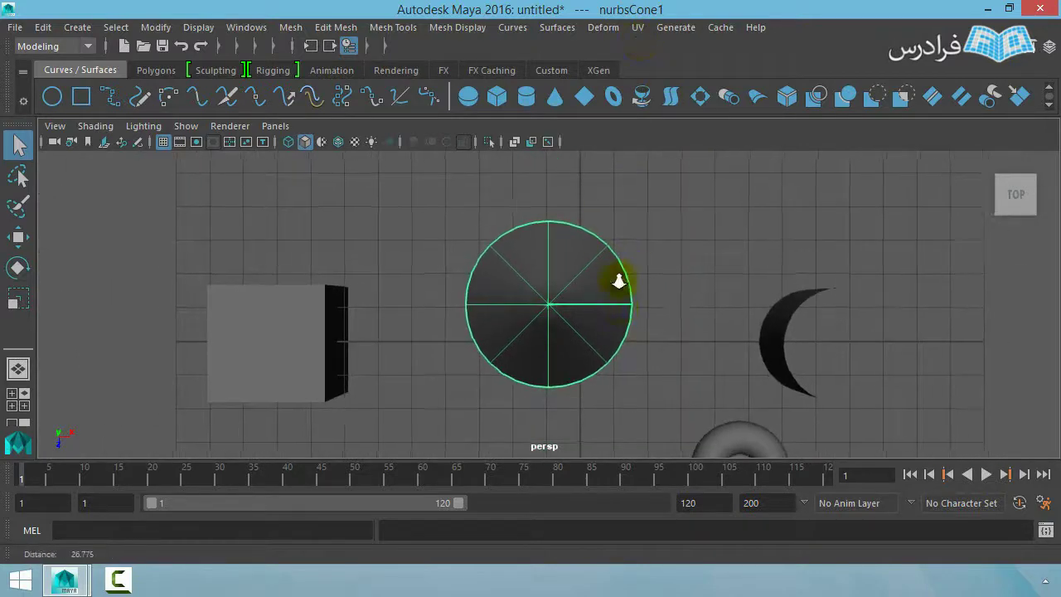
alt+right_drag(621, 280, 573, 110)
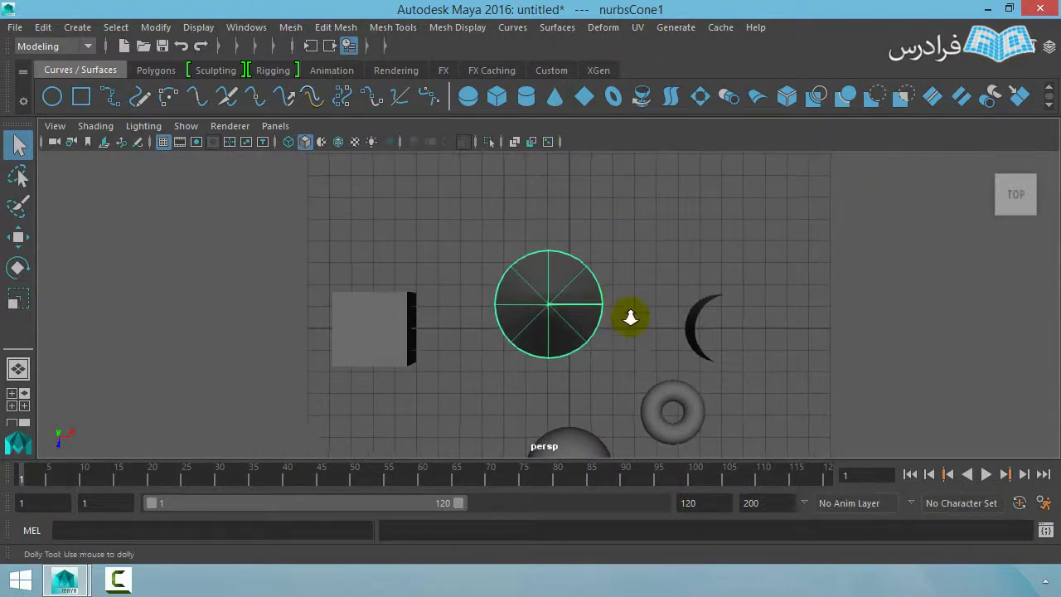
alt+right_drag(632, 315, 602, 185)
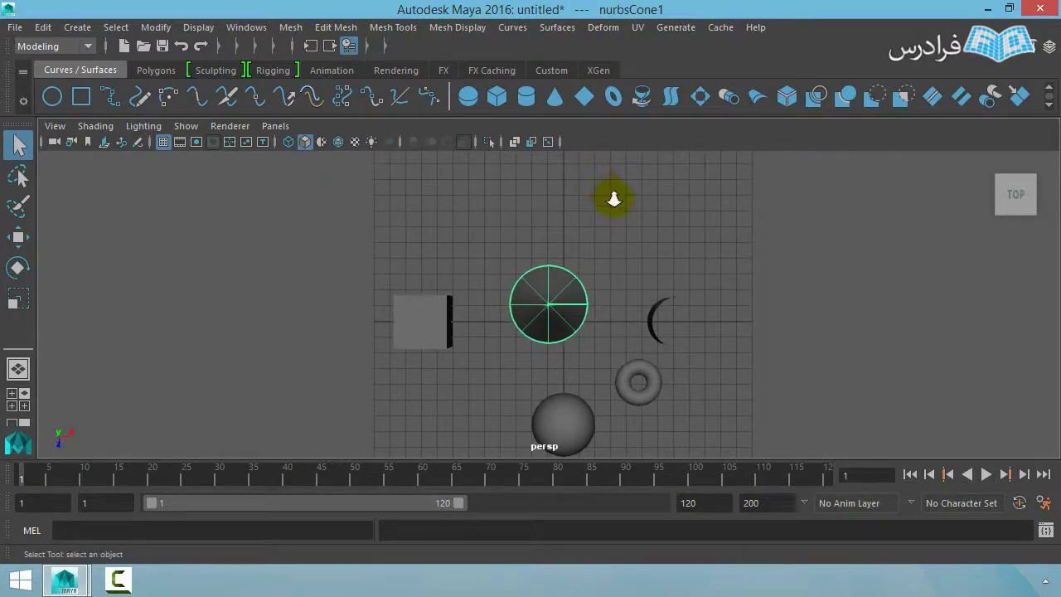
mouse_move(611, 196)
alt+right_down()
mouse_move(639, 289)
mouse_move(704, 426)
alt+right_up()
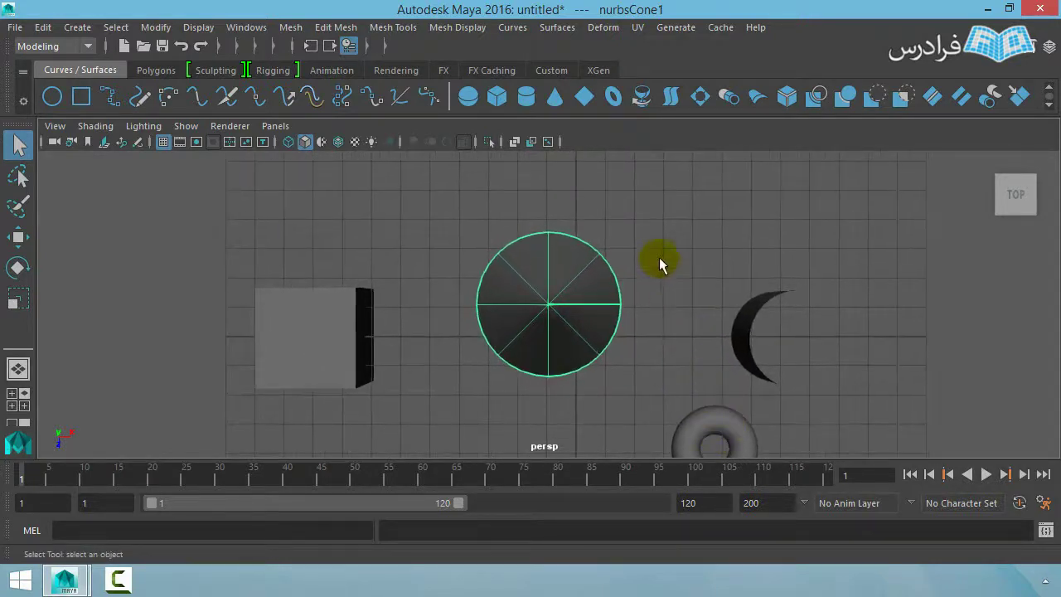
alt+right_drag(658, 260, 701, 386)
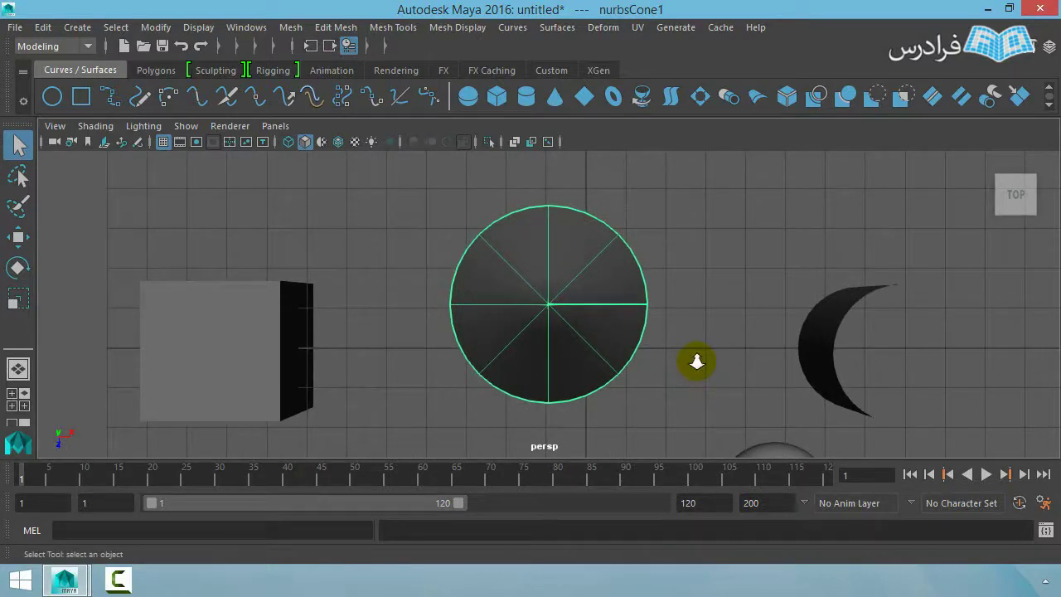
mouse_move(696, 359)
alt+right_down()
mouse_move(713, 456)
mouse_move(622, 199)
mouse_move(623, 265)
alt+right_up()
alt+right_drag(627, 330, 569, 157)
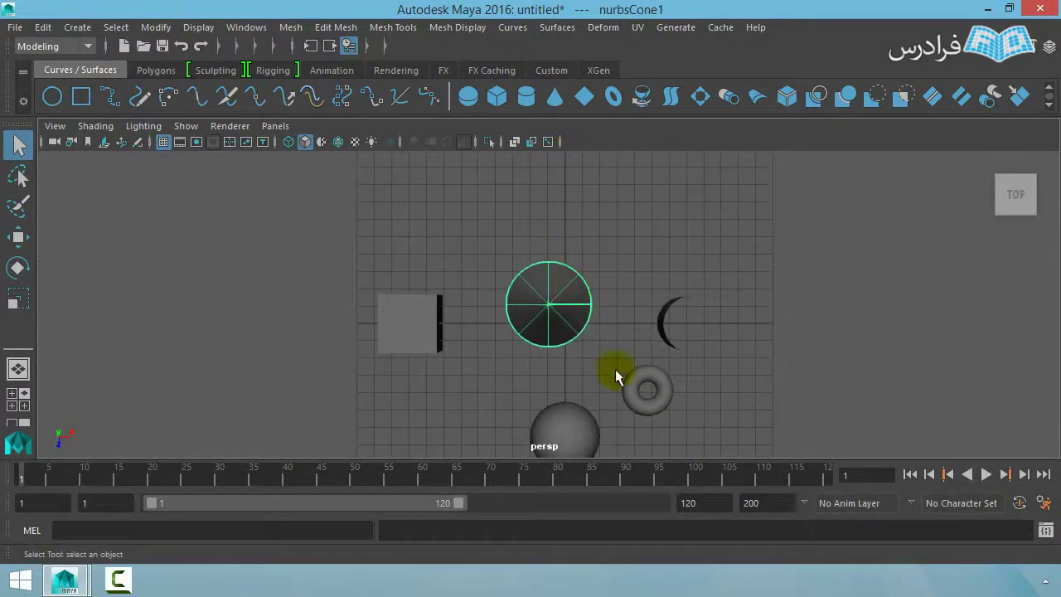
alt+middle_click(478, 322)
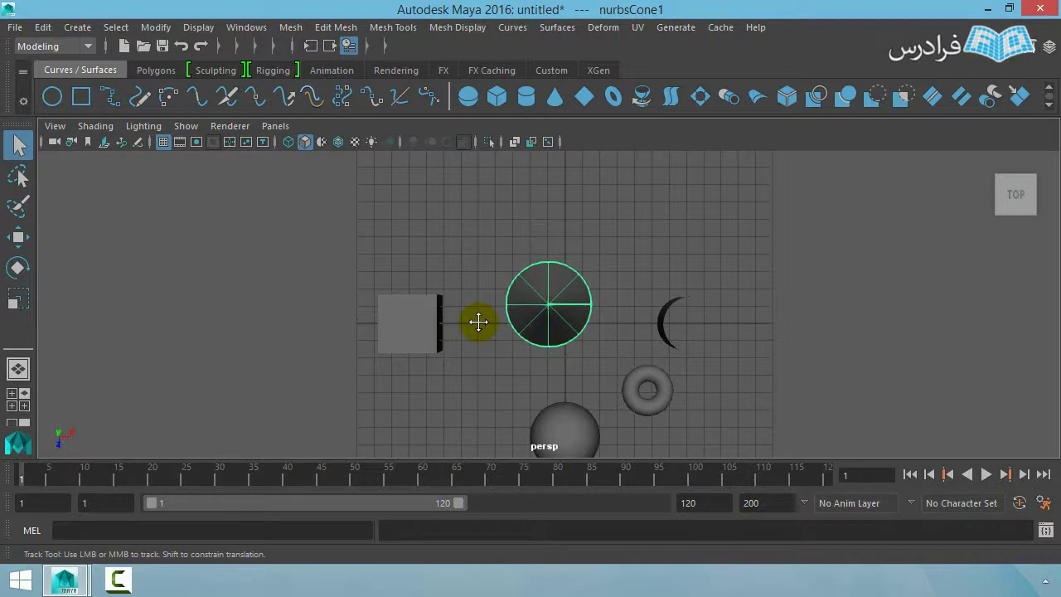
mouse_move(479, 322)
alt+middle_down()
mouse_move(469, 277)
mouse_move(362, 215)
mouse_move(357, 280)
mouse_move(514, 292)
mouse_move(426, 234)
mouse_move(391, 234)
mouse_move(475, 261)
mouse_move(457, 262)
alt+middle_up()
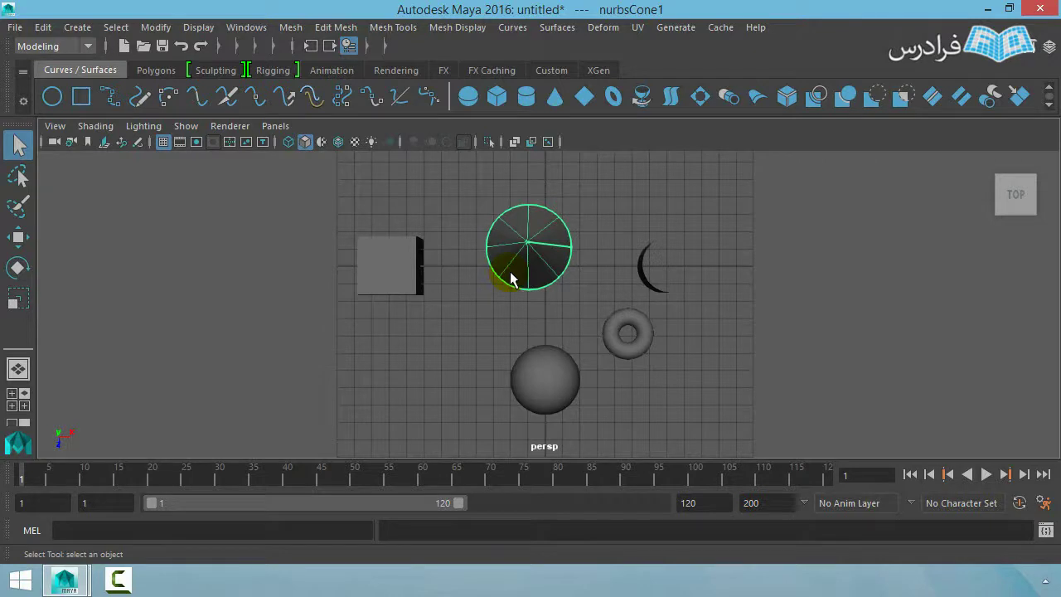
mouse_move(1015, 194)
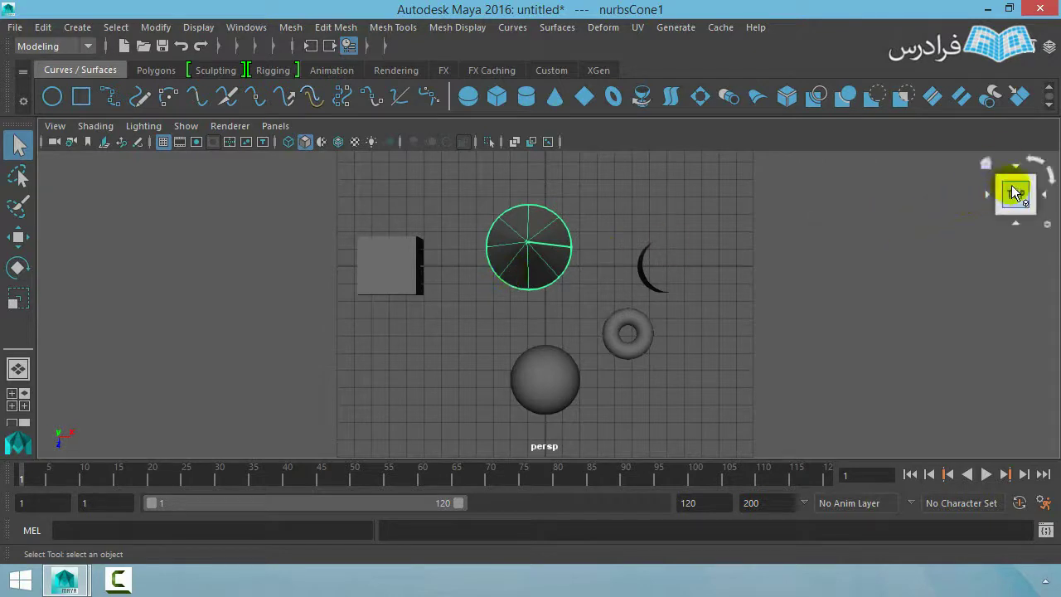
Step: Cycle through front, right, back, left and top views, then return to the home perspective
click(987, 162)
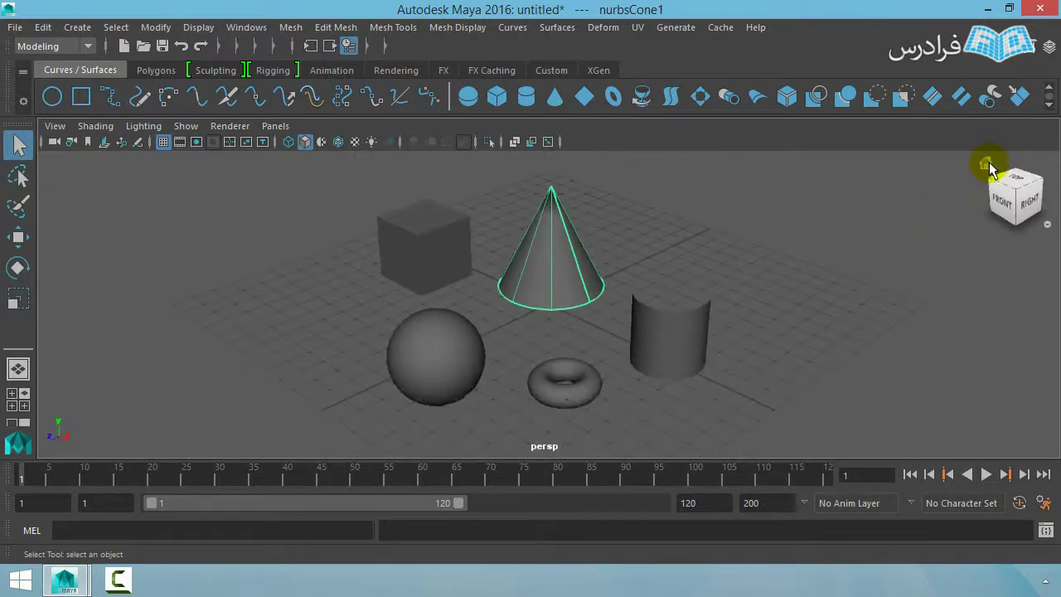
click(1001, 203)
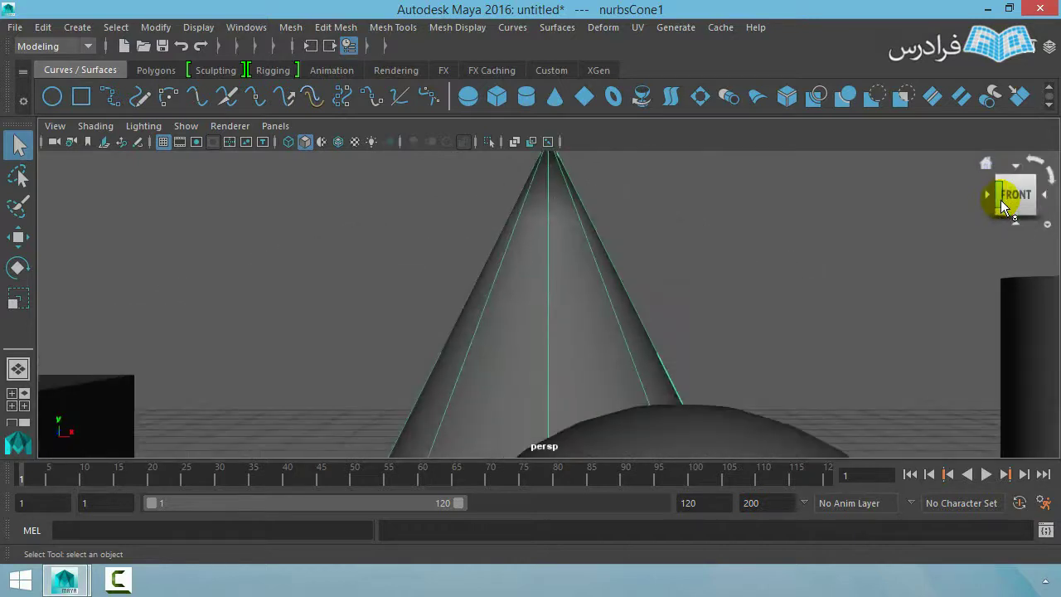
click(1046, 196)
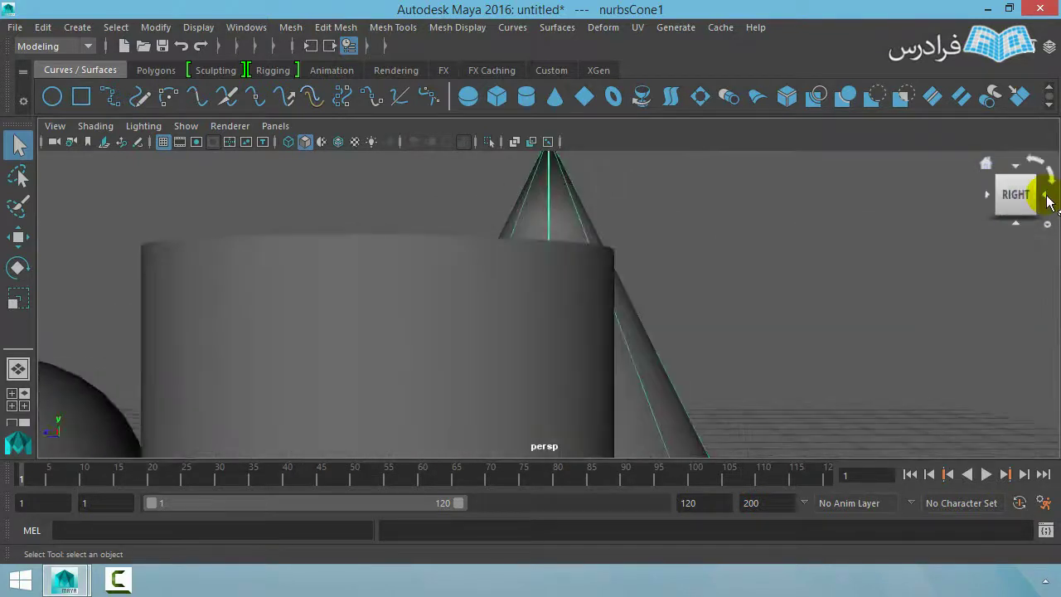
click(1046, 196)
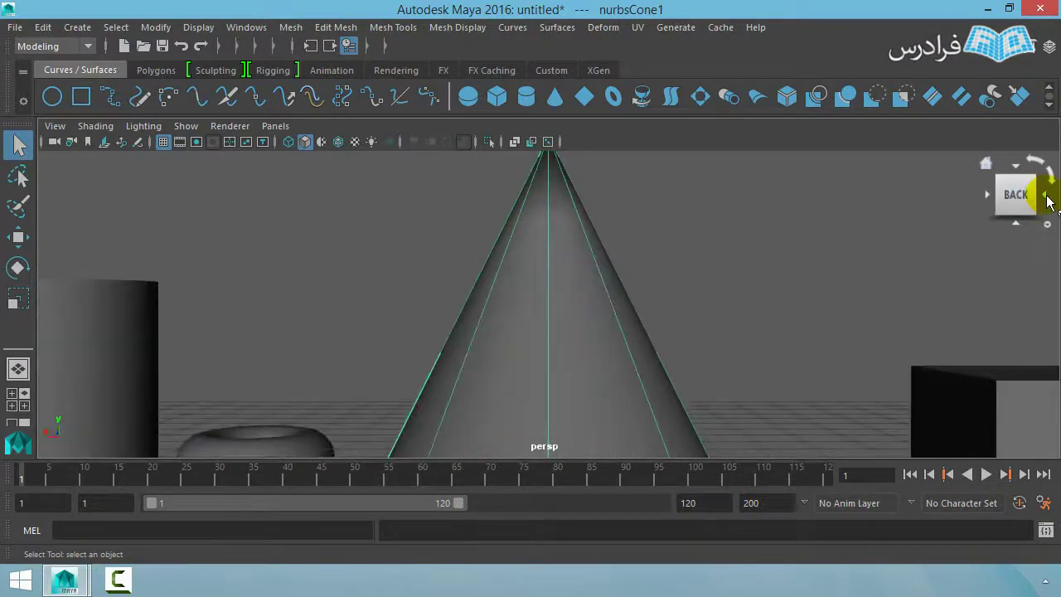
click(1046, 196)
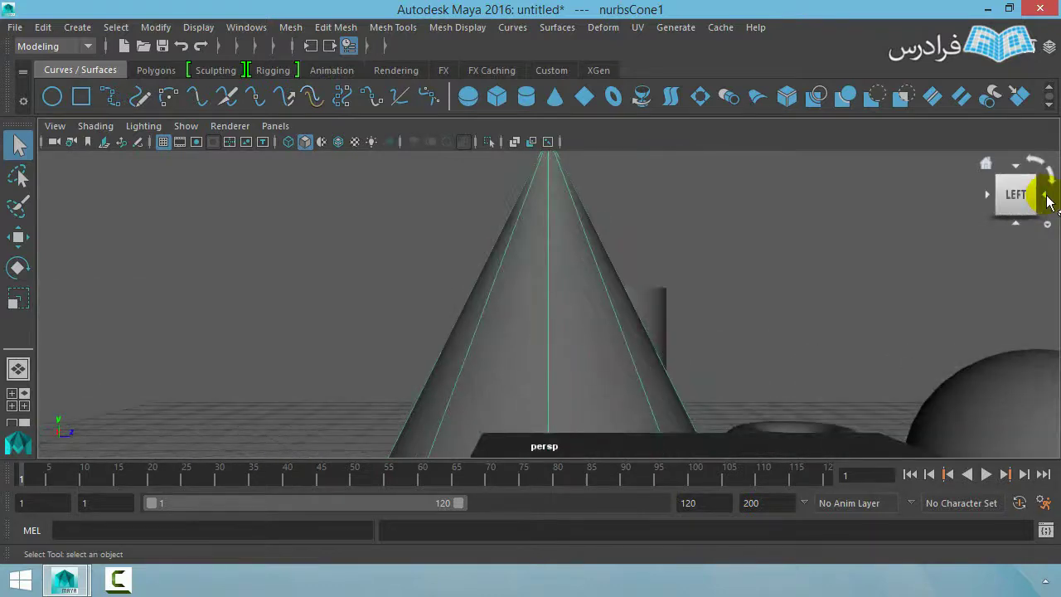
click(1017, 166)
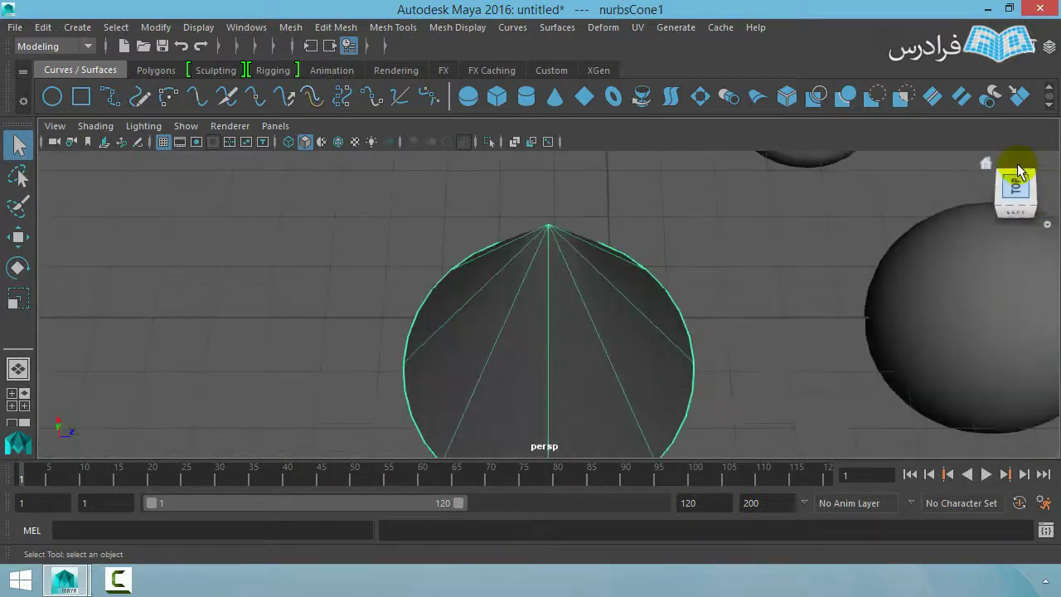
click(1019, 167)
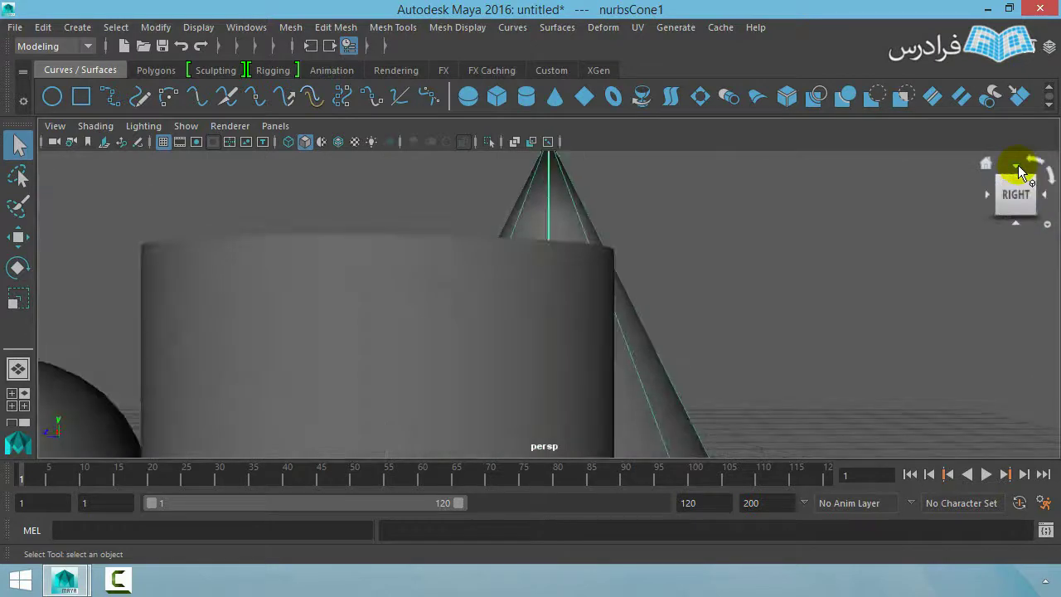
click(987, 161)
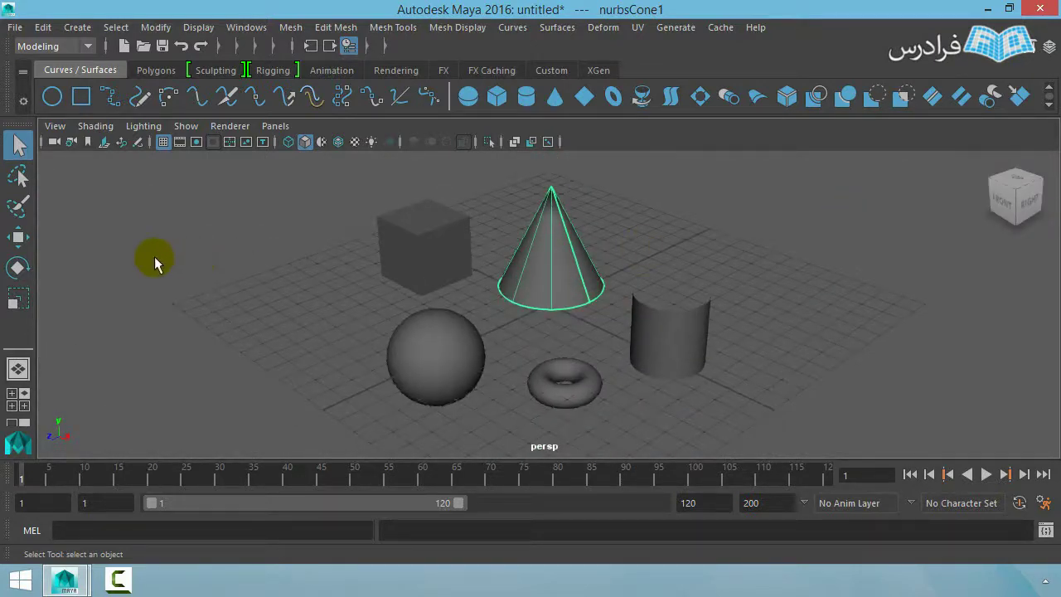
click(18, 403)
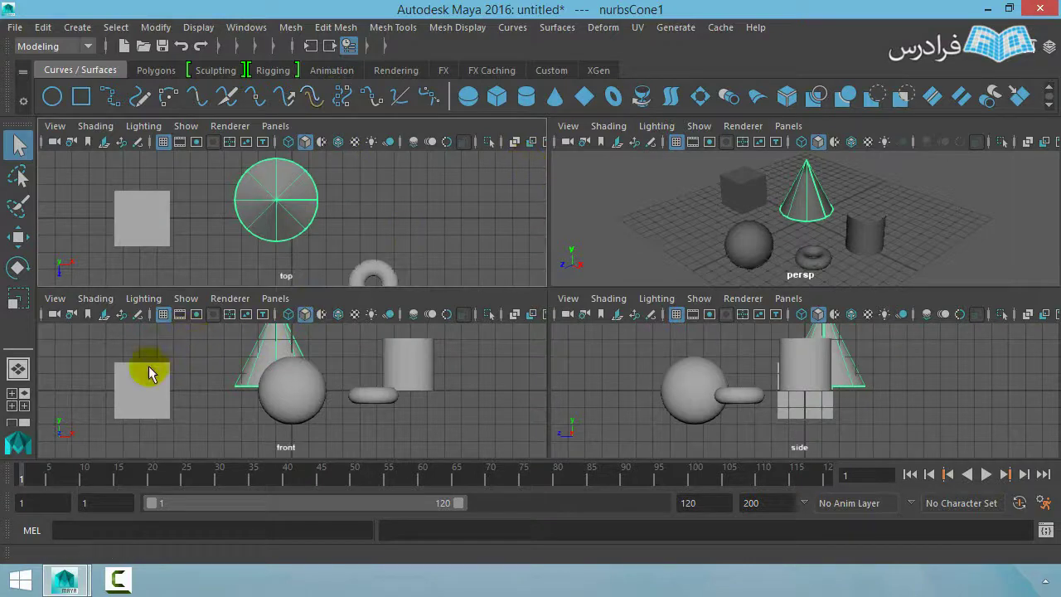
click(18, 373)
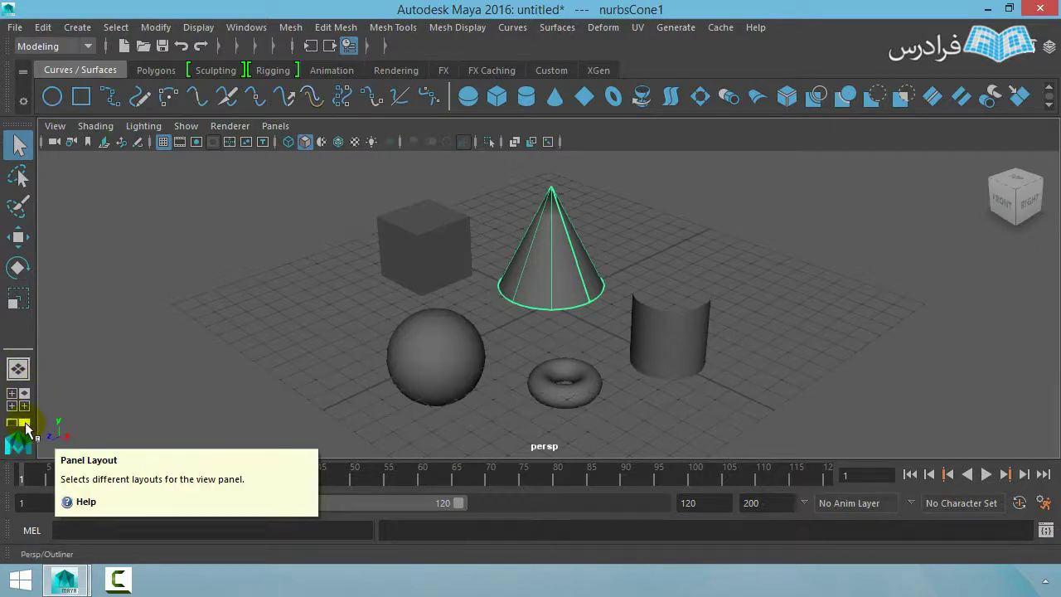
Step: Show the Outliner and select nurbsTorus1, defaultLightSet and defaultObjectSet
click(25, 426)
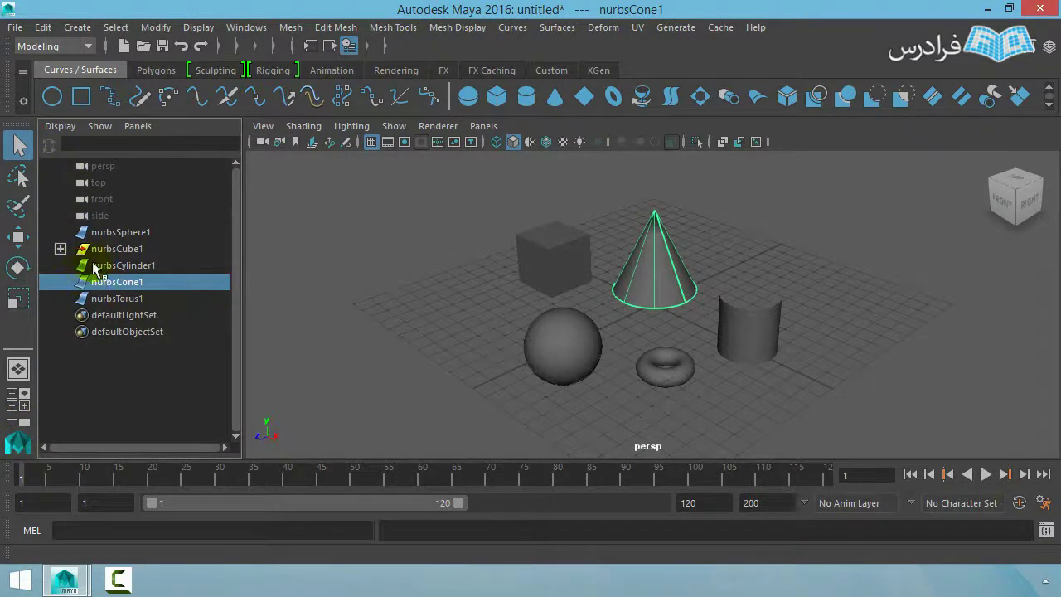
click(116, 300)
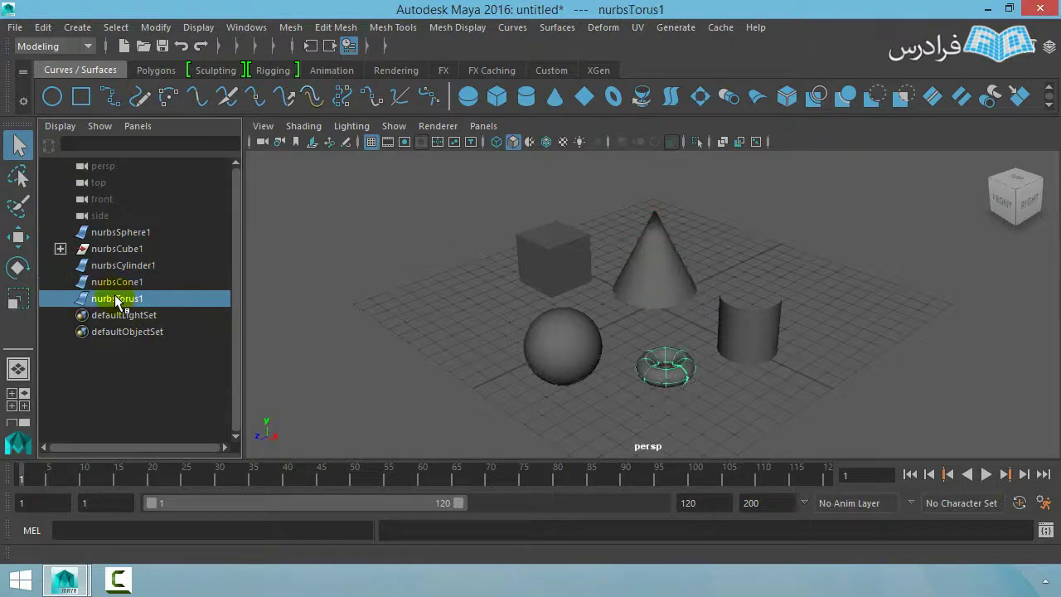
click(119, 316)
click(121, 332)
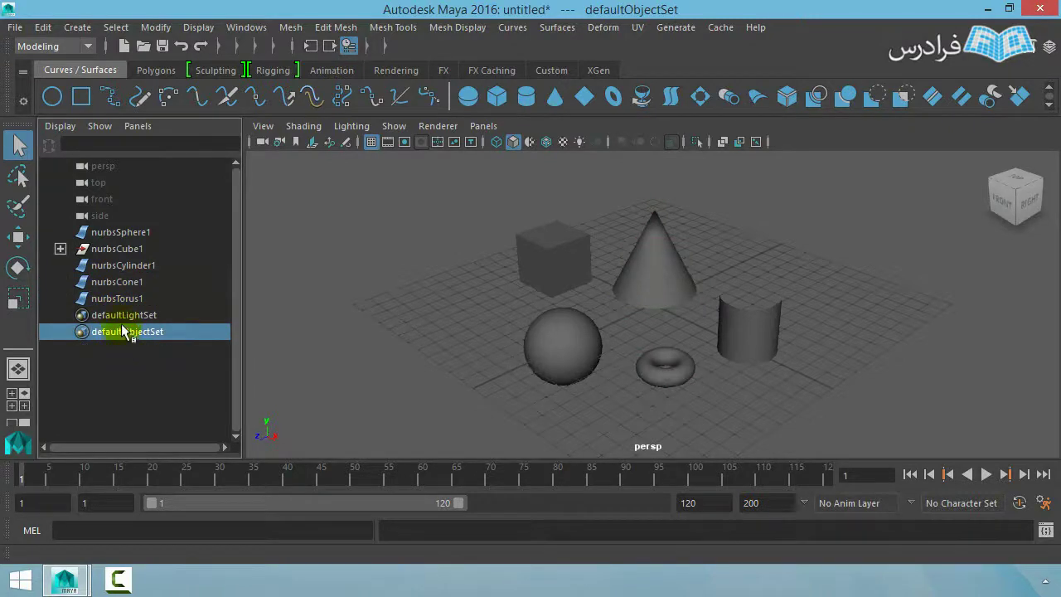
Step: Select nurbsTorus1, nurbsCone1 and nurbsCylinder1, then return to the single perspective layout
click(121, 316)
click(118, 299)
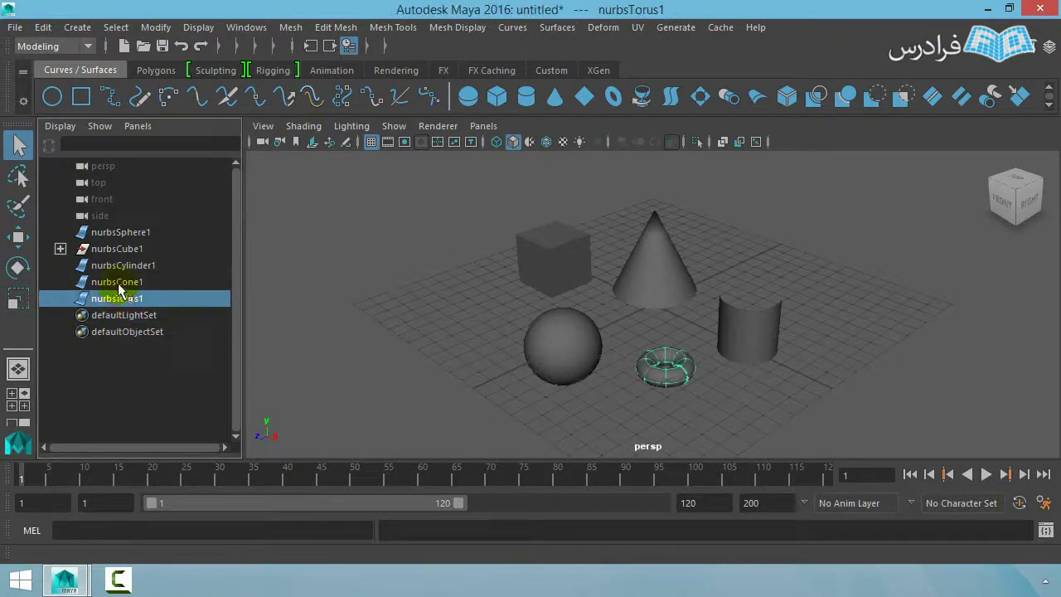
click(118, 283)
click(117, 266)
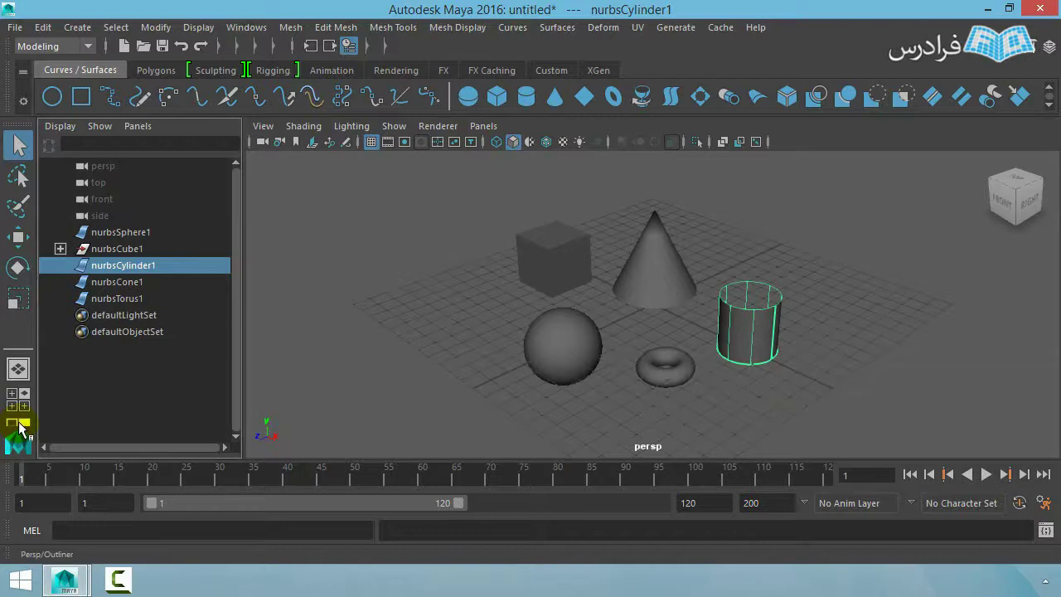
click(22, 373)
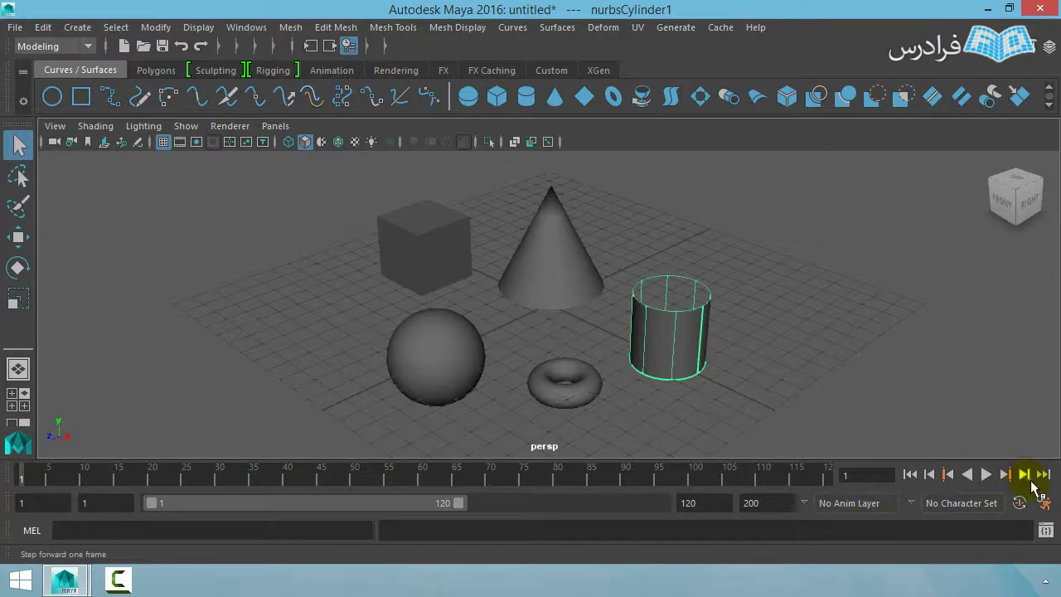
Step: Select the cube, then the cone, and finally the NURBS sphere in the viewport
click(197, 466)
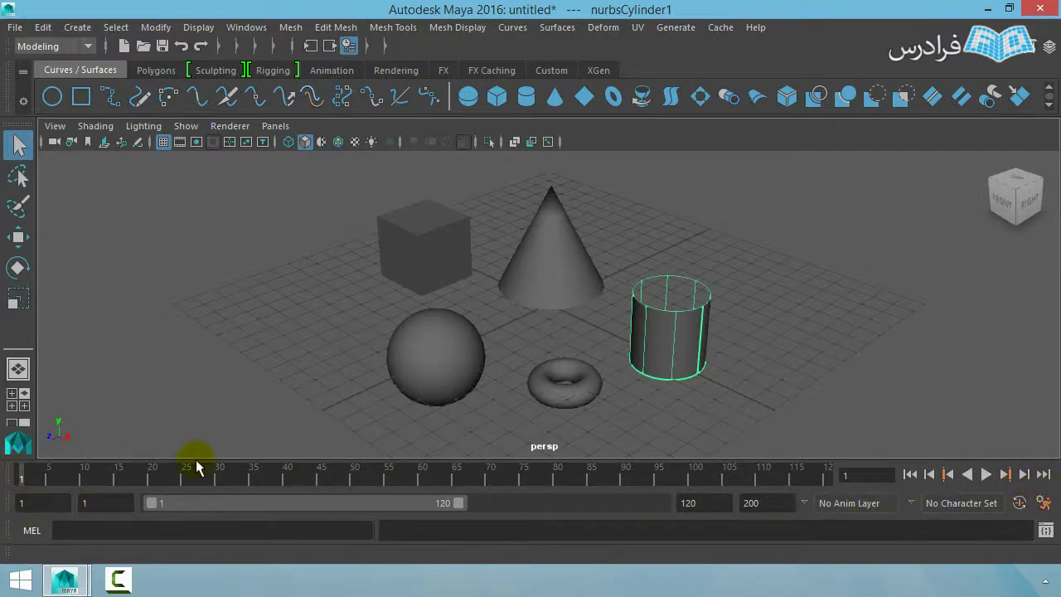
click(440, 236)
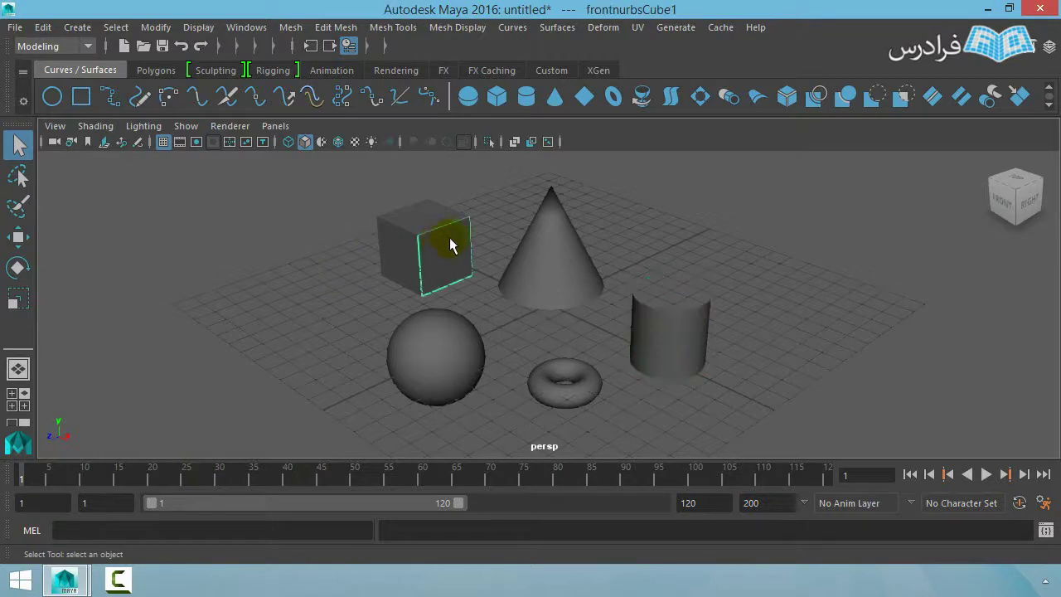
click(533, 246)
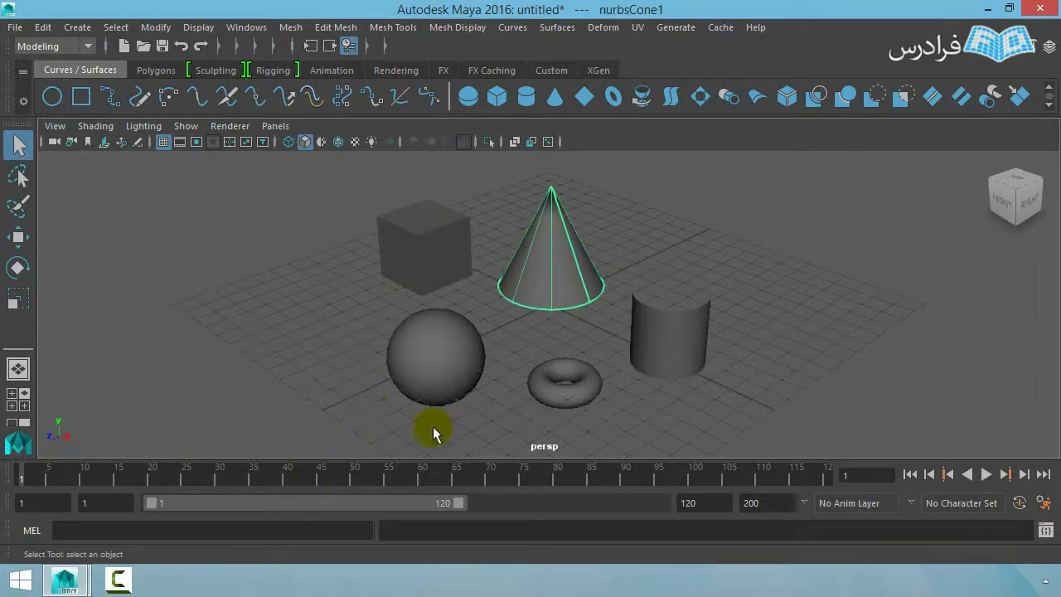
click(445, 362)
text(delete)
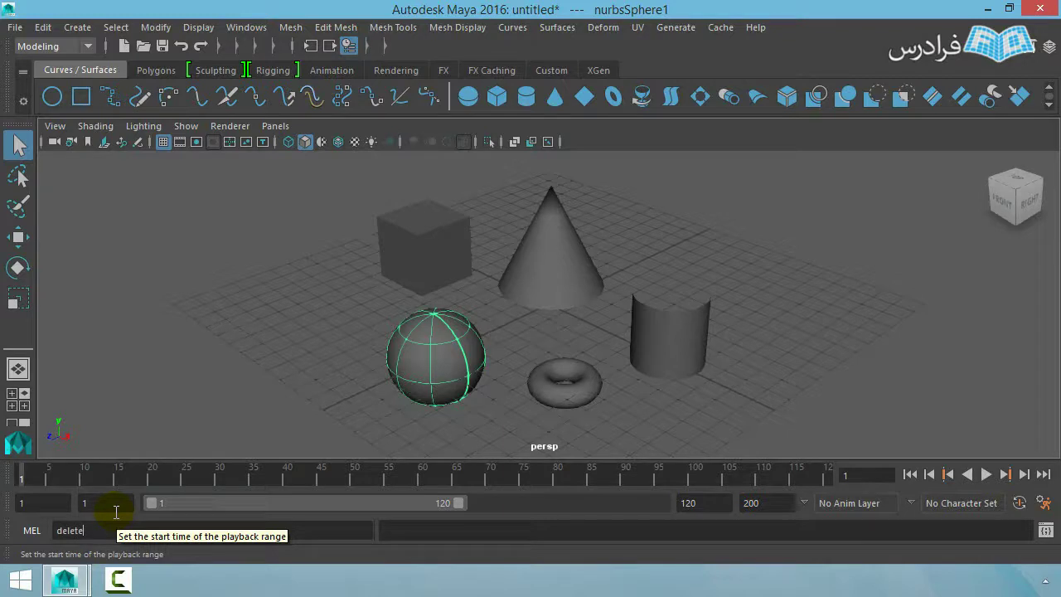
Step: Run delete to remove the sphere, then select the cube and cone and orbit above the cone
key(Return)
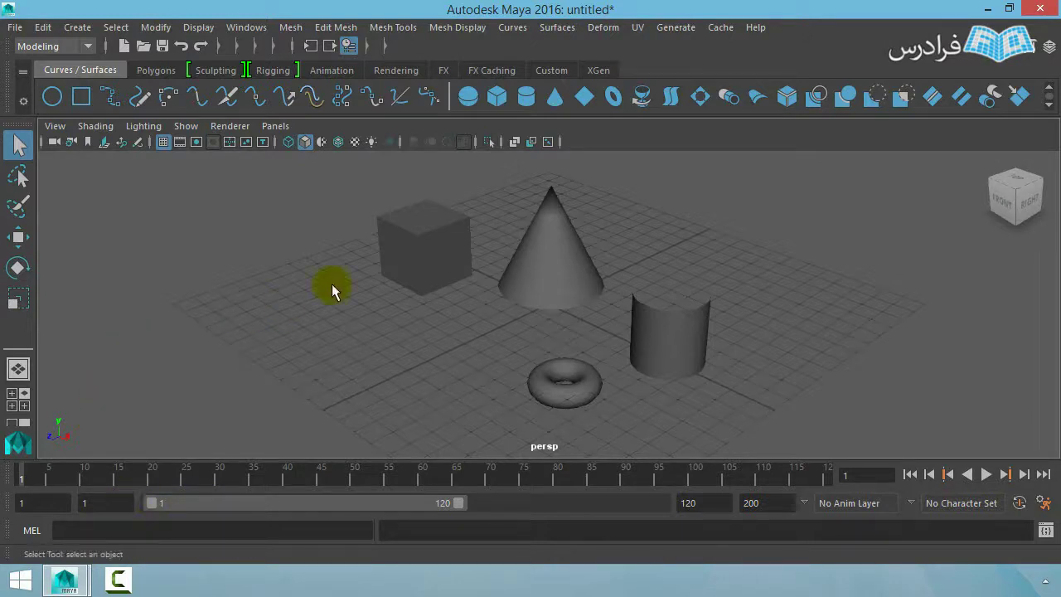
click(419, 249)
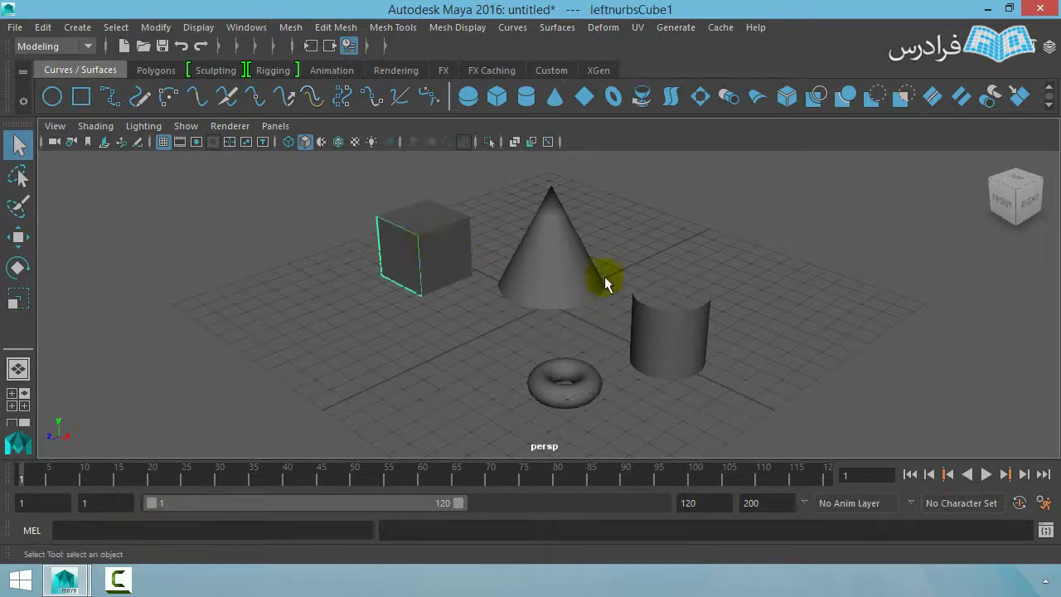
click(581, 270)
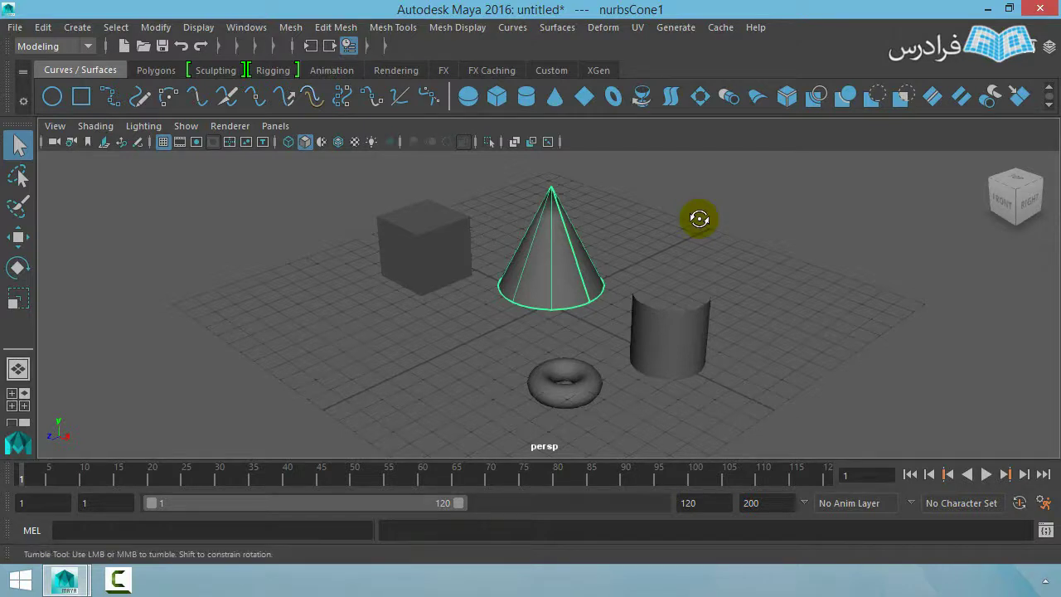
mouse_move(698, 218)
alt+mouse_down()
mouse_move(655, 246)
mouse_move(635, 348)
mouse_move(545, 336)
mouse_move(517, 303)
mouse_move(523, 210)
mouse_move(533, 282)
mouse_move(558, 313)
mouse_move(644, 324)
mouse_move(718, 237)
mouse_move(694, 173)
mouse_move(621, 170)
mouse_move(555, 199)
mouse_move(559, 124)
mouse_move(555, 225)
mouse_move(741, 211)
alt+mouse_up()
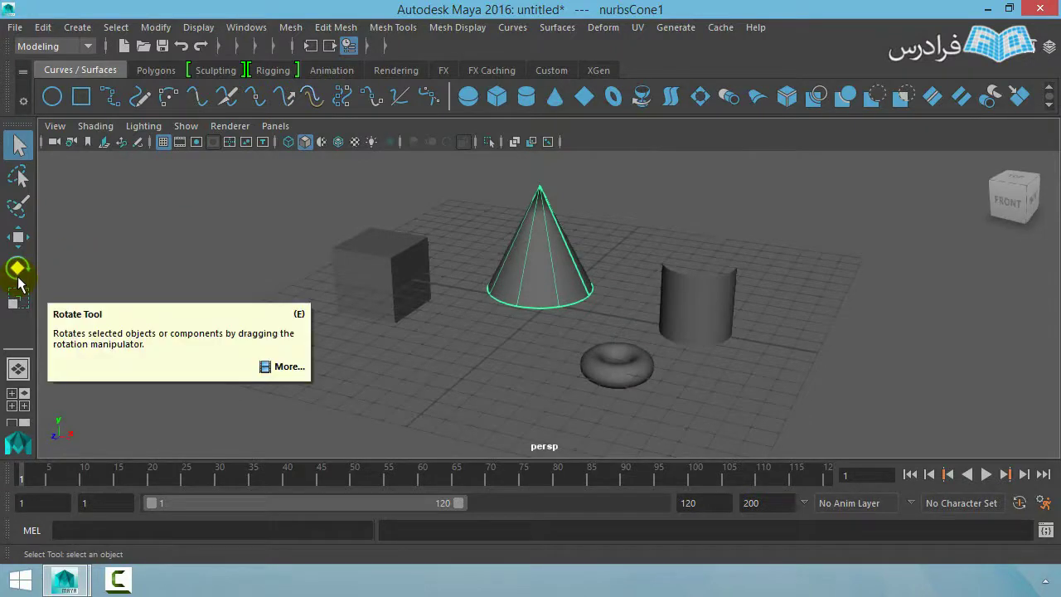
Step: Orbit, zoom, pan and dolly the perspective view in close on the cone, cube and cylinder
mouse_move(591, 244)
alt+mouse_down()
mouse_move(581, 330)
mouse_move(506, 323)
mouse_move(485, 301)
mouse_move(451, 212)
mouse_move(403, 218)
mouse_move(390, 233)
mouse_move(402, 242)
alt+mouse_up()
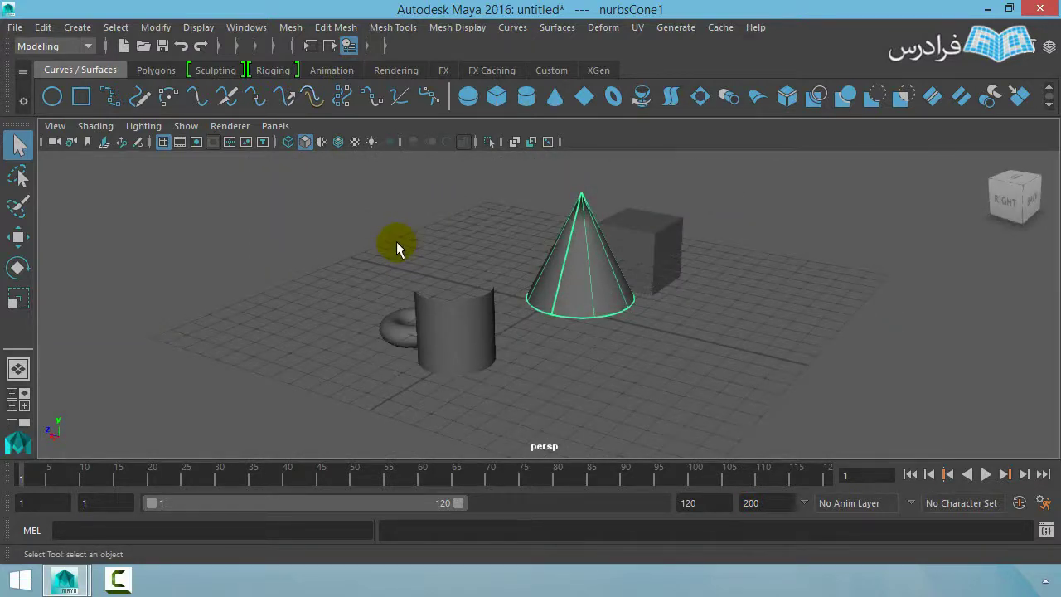
scroll(401, 241, up, 2)
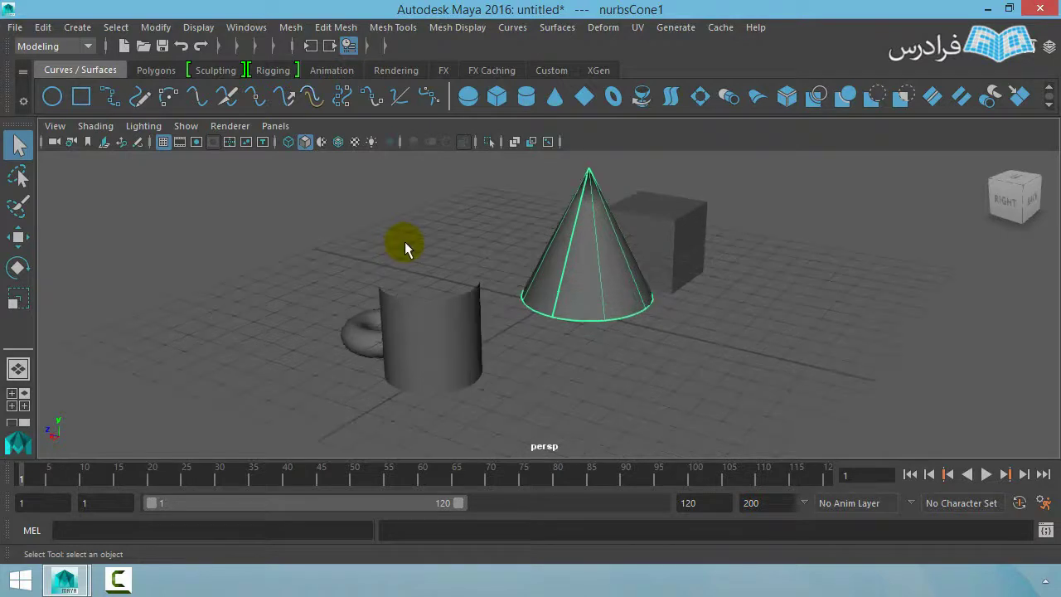
mouse_move(576, 284)
alt+middle_down()
mouse_move(523, 296)
mouse_move(235, 303)
mouse_move(214, 326)
mouse_move(517, 357)
mouse_move(789, 315)
mouse_move(613, 232)
mouse_move(500, 264)
mouse_move(498, 304)
mouse_move(513, 334)
mouse_move(542, 294)
mouse_move(533, 315)
alt+middle_up()
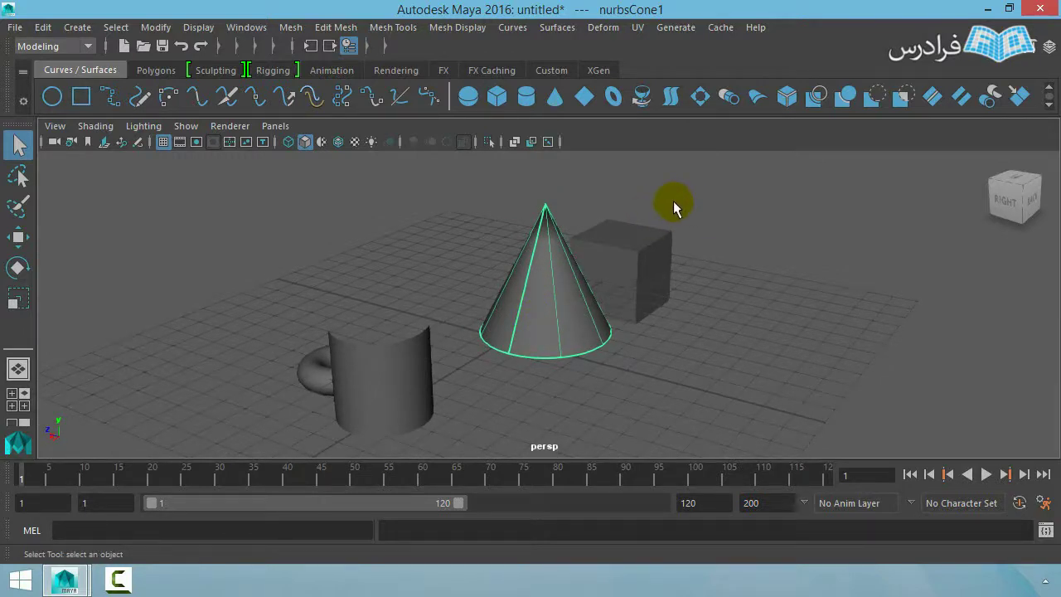
mouse_move(673, 203)
alt+right_down()
mouse_move(734, 350)
mouse_move(815, 439)
mouse_move(881, 478)
mouse_move(840, 402)
mouse_move(687, 199)
alt+right_up()
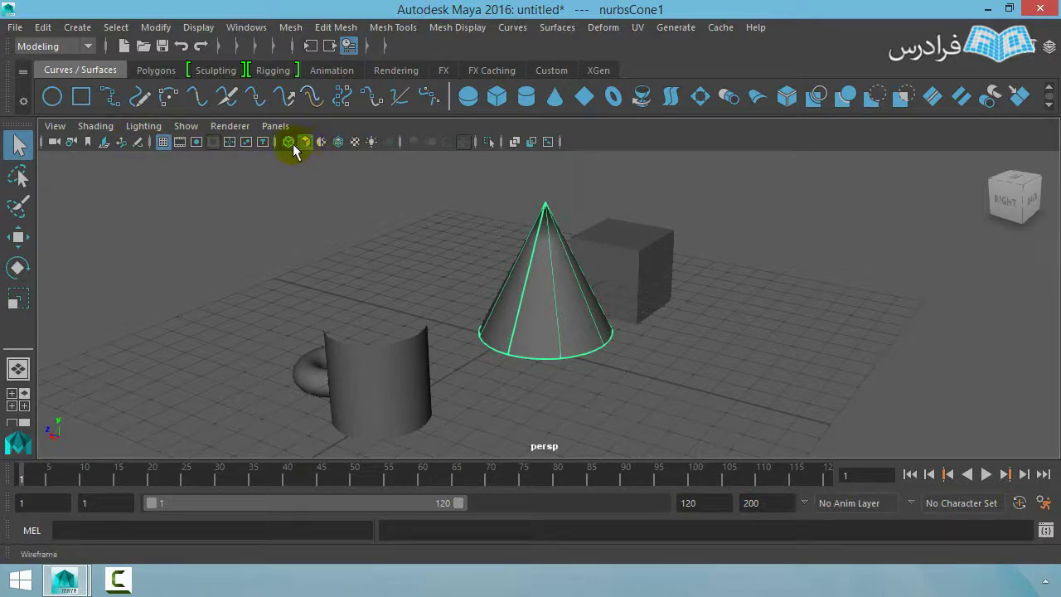
click(290, 142)
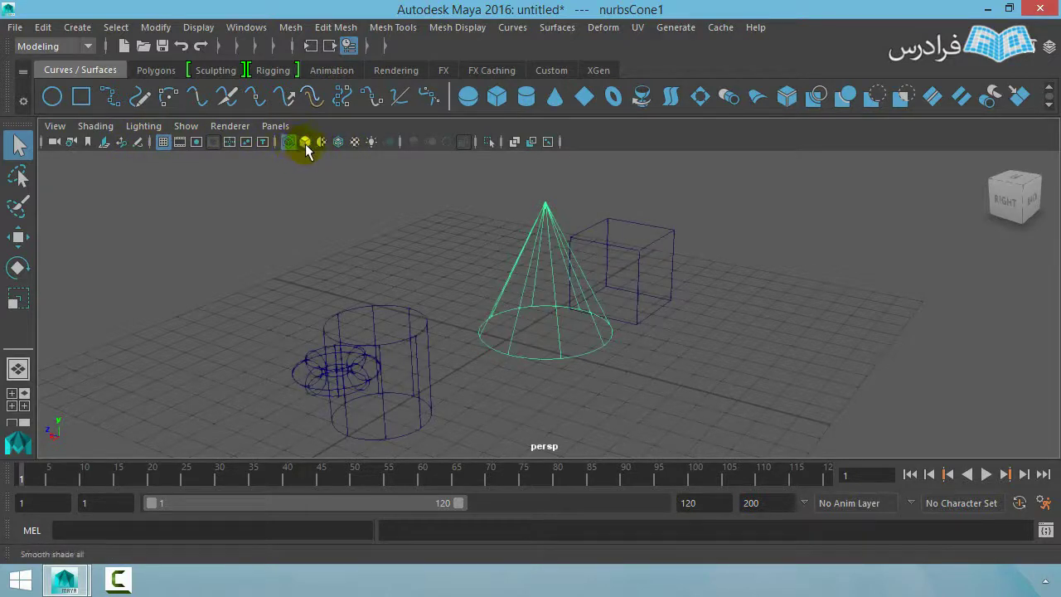
click(306, 143)
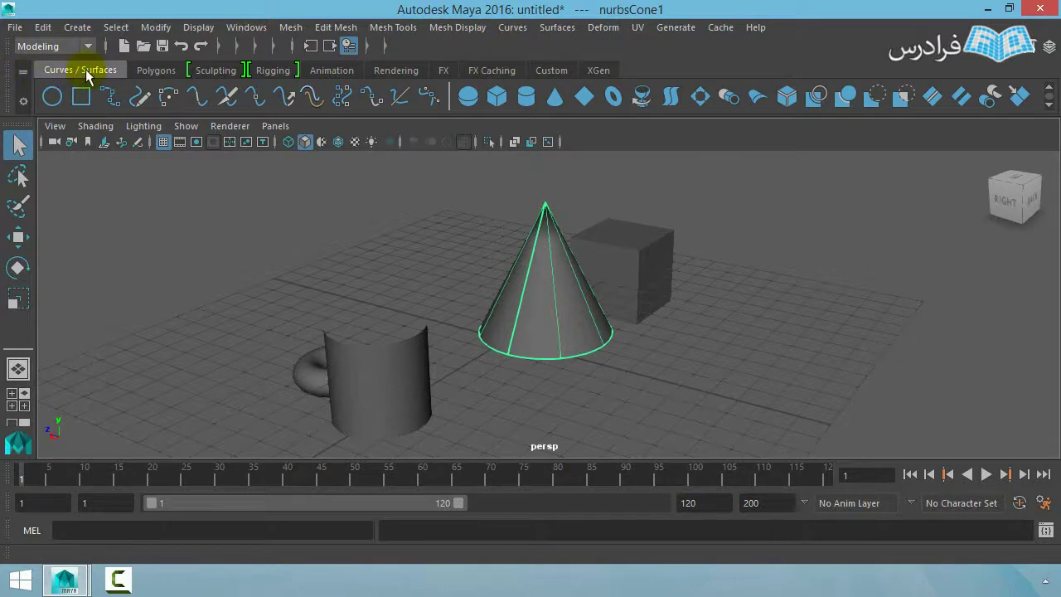
Step: Switch the shelf area to the Polygons shelf from the shelf list
click(28, 74)
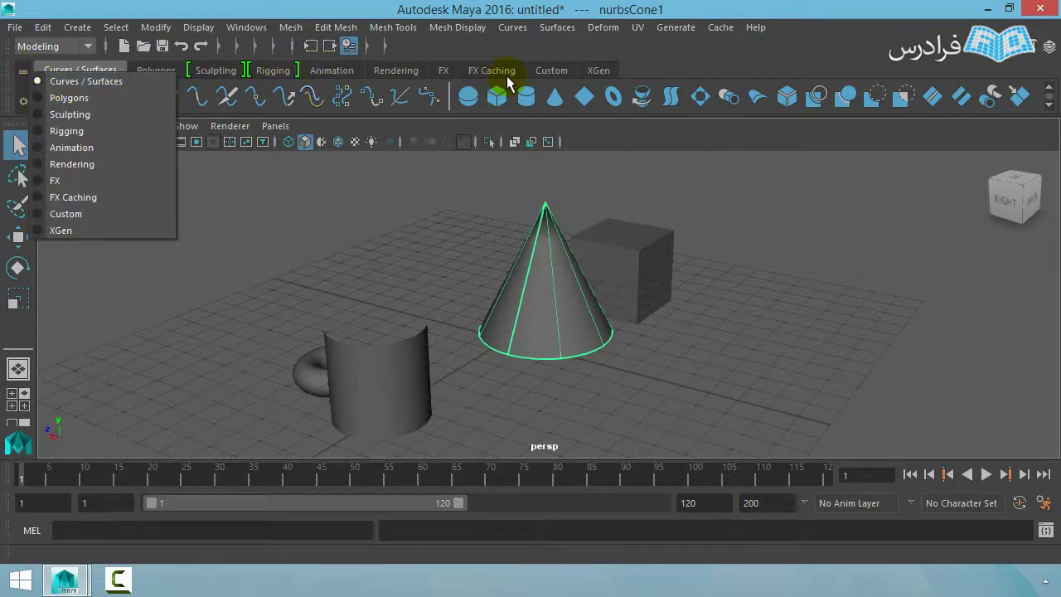
click(62, 99)
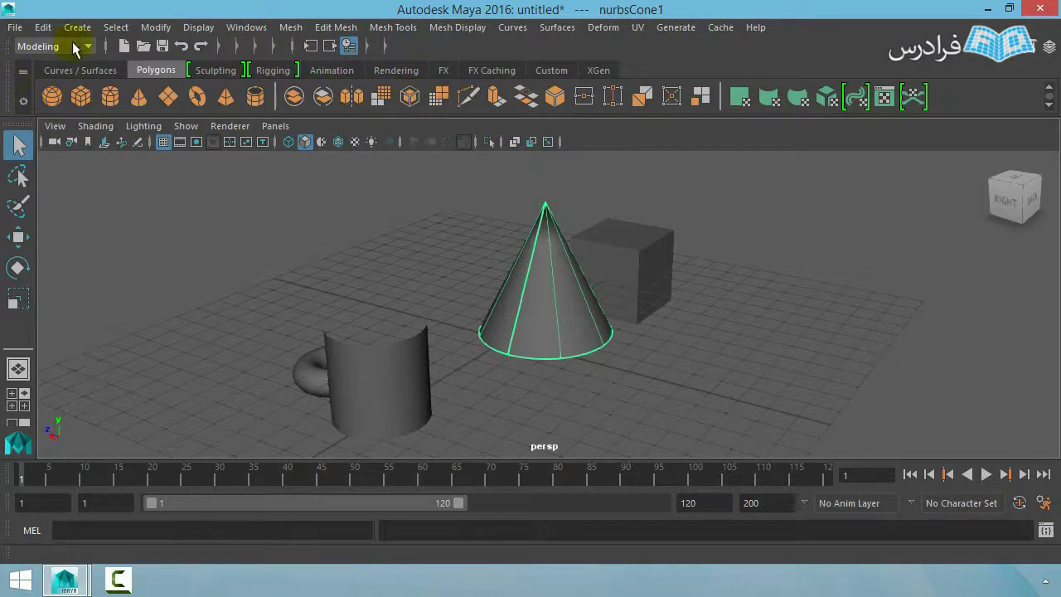
click(22, 73)
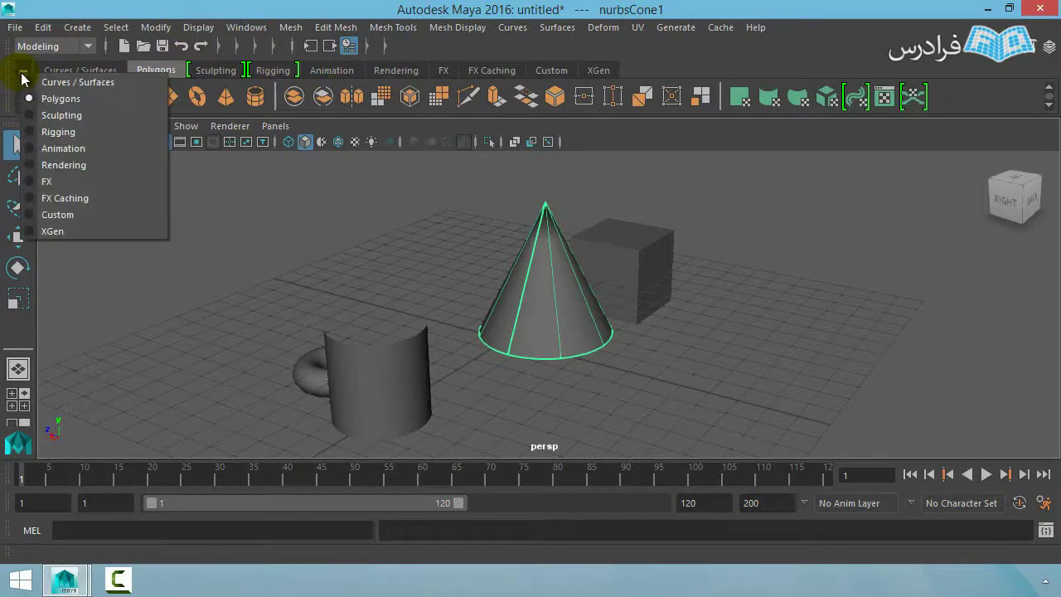
click(535, 42)
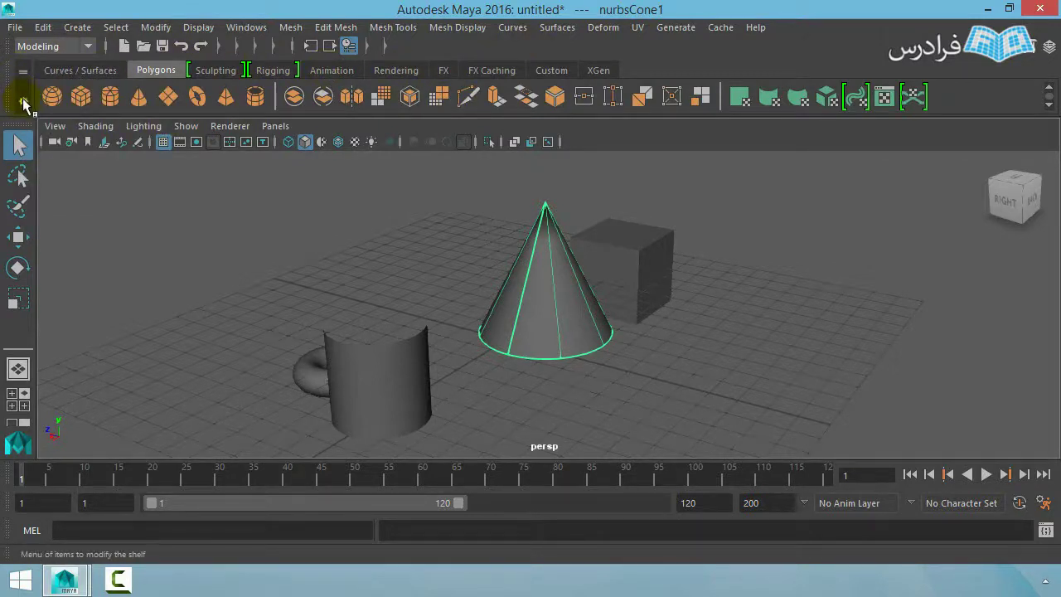
Step: Hide and restore the shelf tabs, then switch to the Custom shelf
click(24, 105)
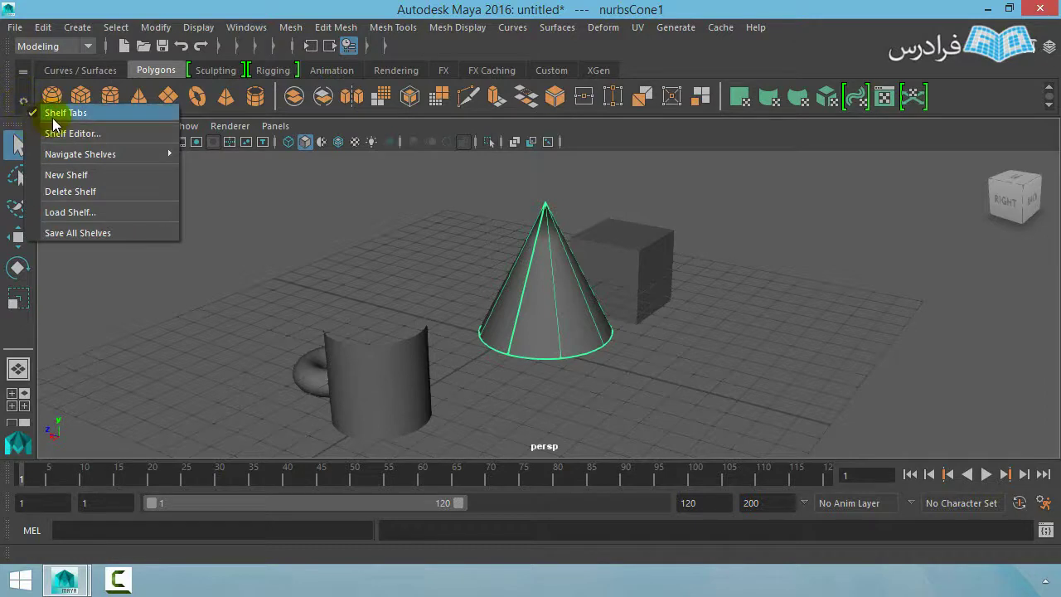
click(30, 114)
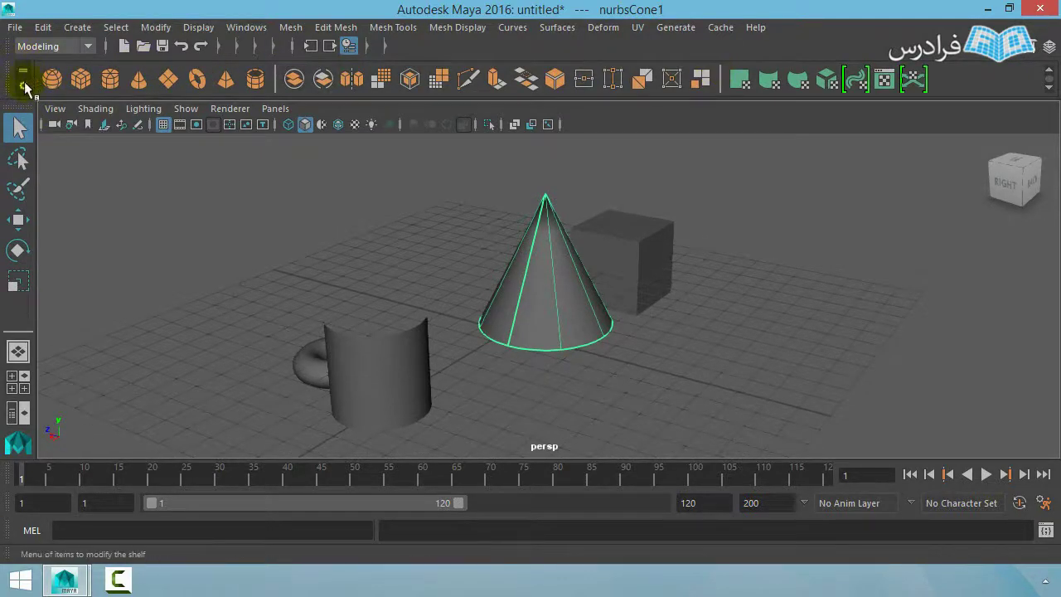
click(23, 83)
click(50, 95)
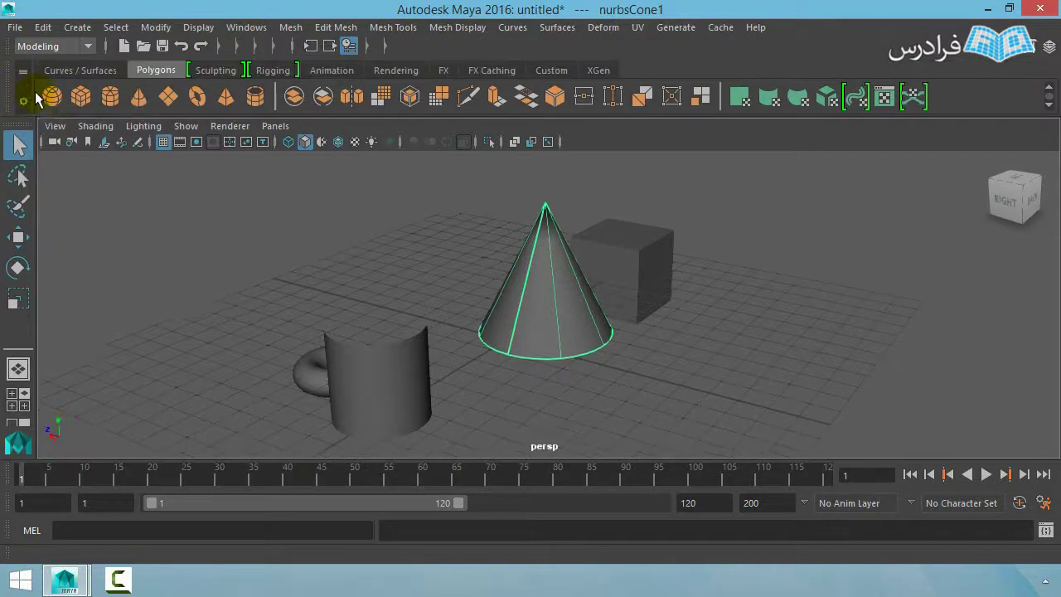
click(557, 72)
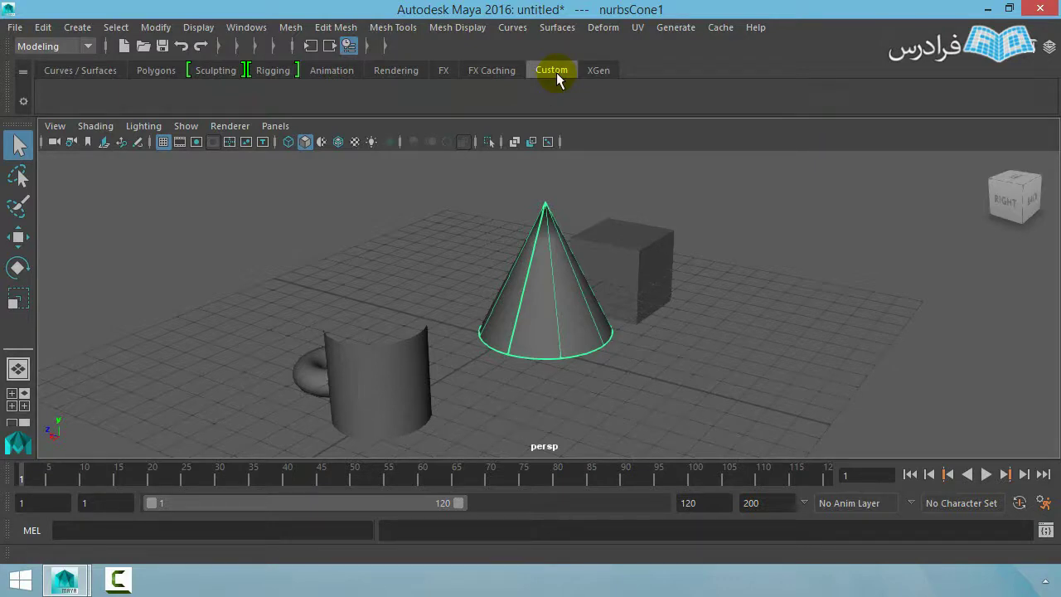
Step: Add the Bend, Smooth, Loft and Extrude commands to the Custom shelf
click(512, 27)
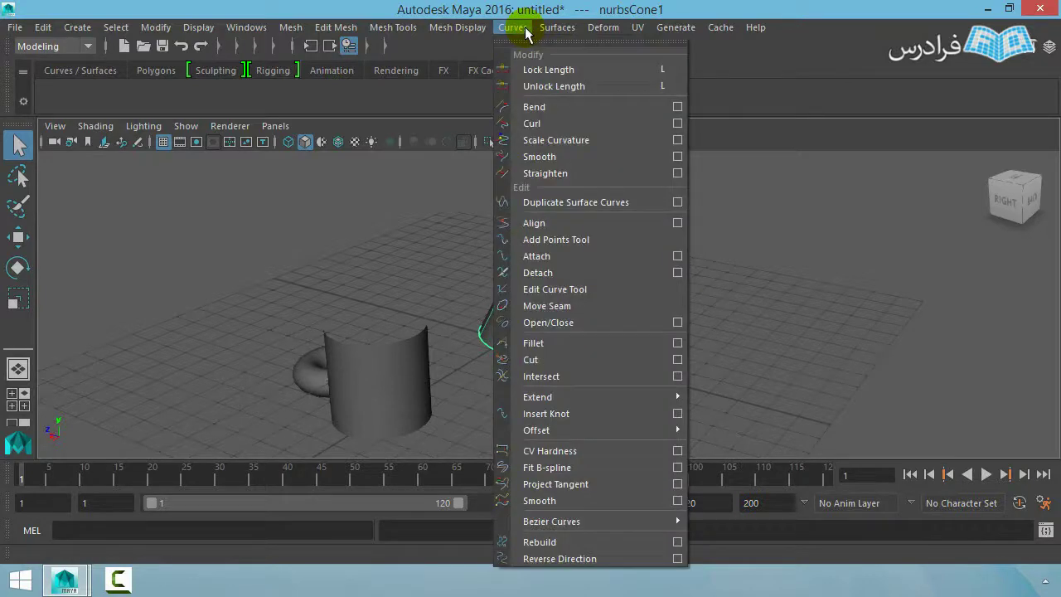
ctrl+shift+click(557, 116)
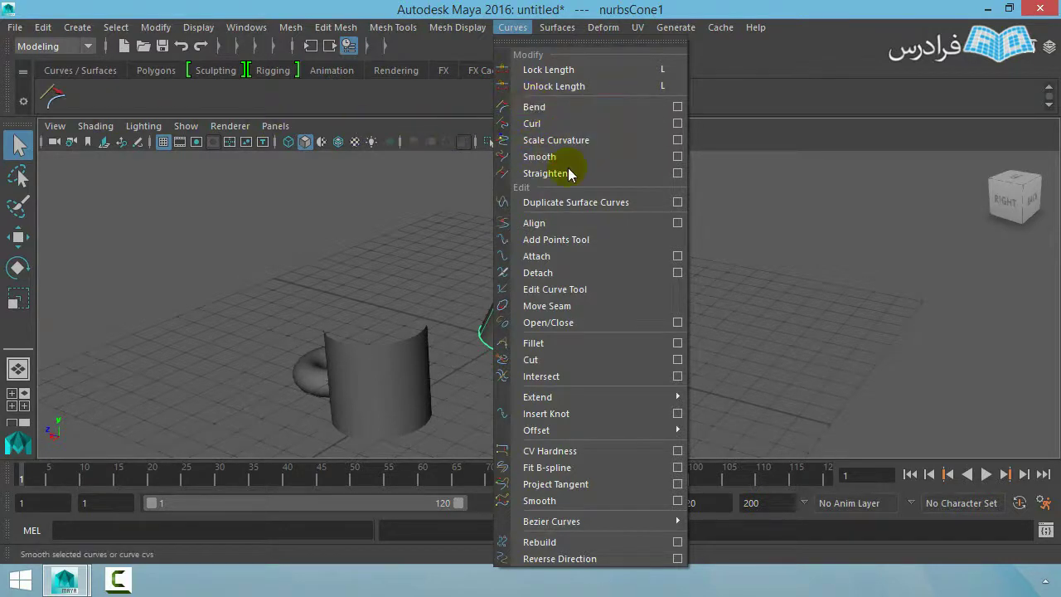
ctrl+shift+click(540, 156)
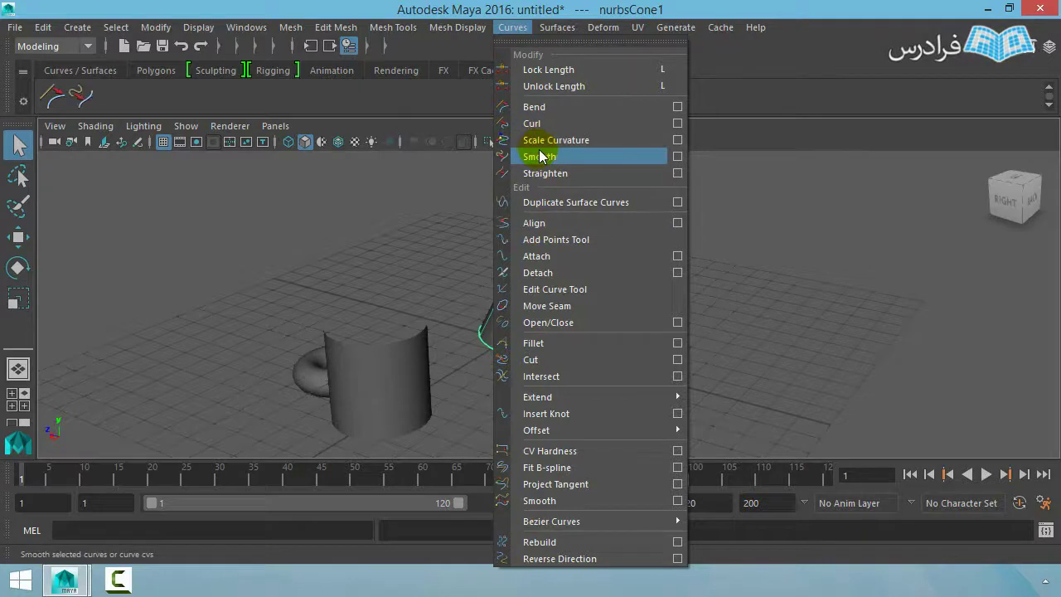
ctrl+shift+click(560, 41)
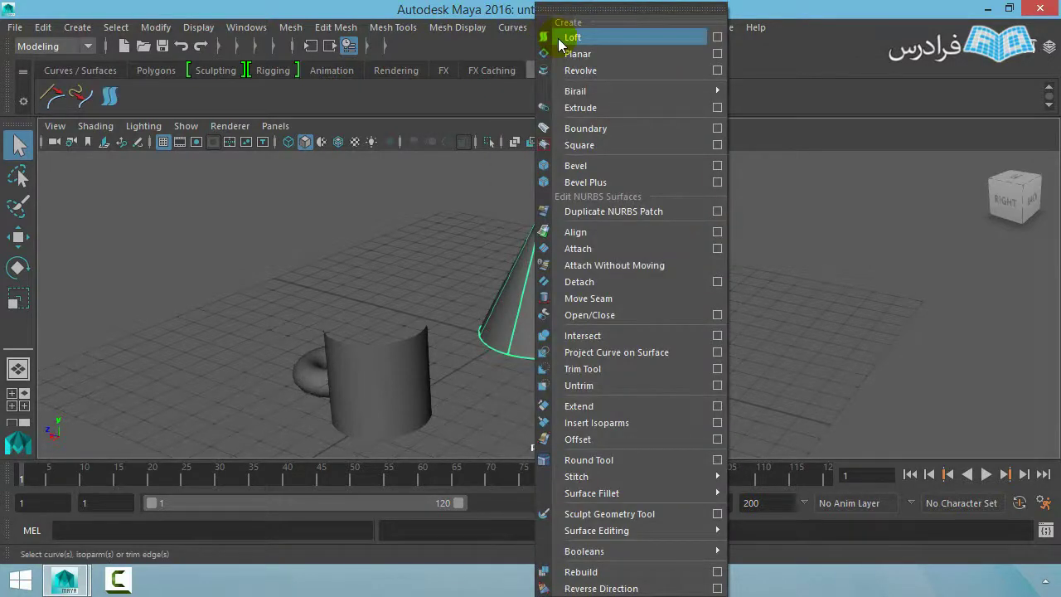
mouse_move(575, 91)
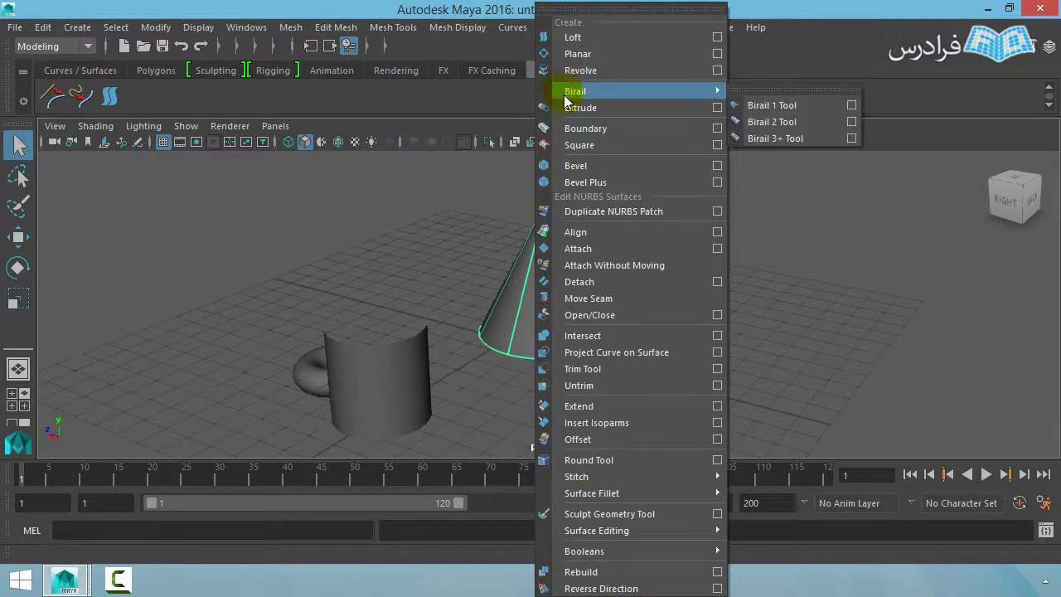
ctrl+shift+click(567, 113)
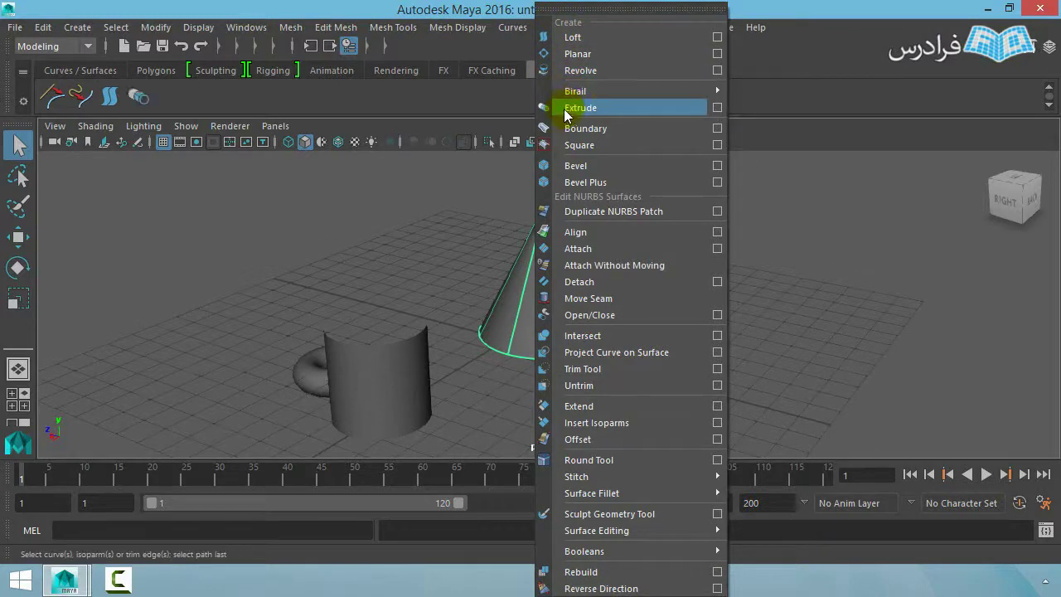
click(281, 103)
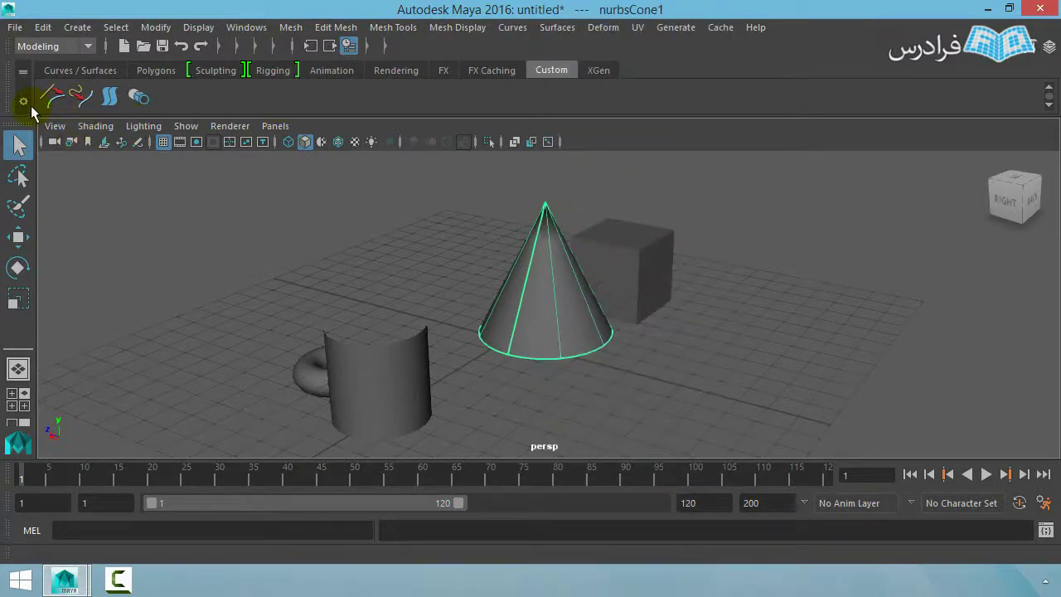
click(25, 103)
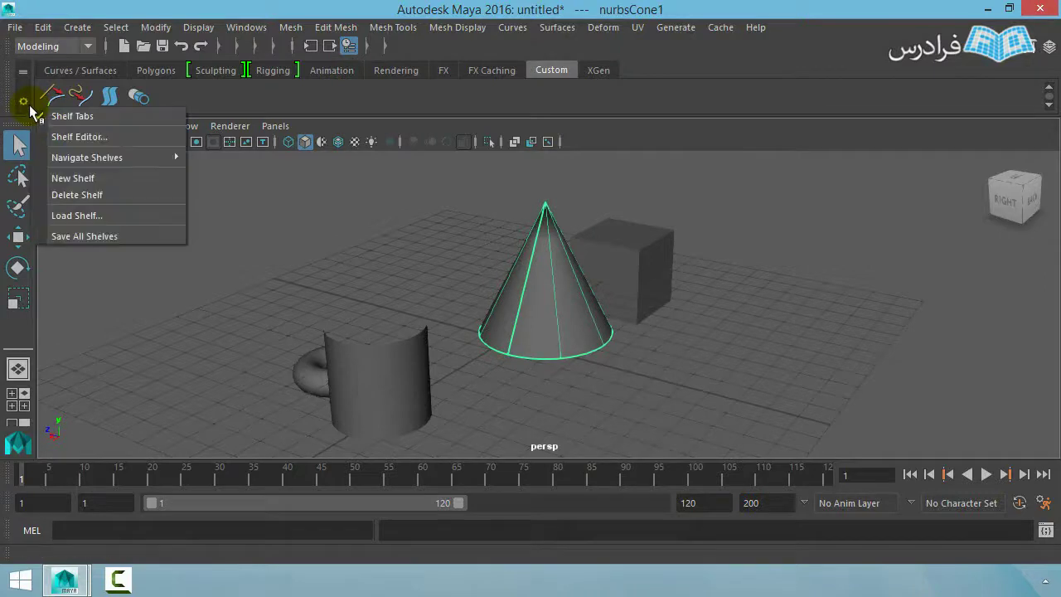
Step: In the Shelf Editor, choose the Custom shelf and move Extrude up to the first position
click(110, 139)
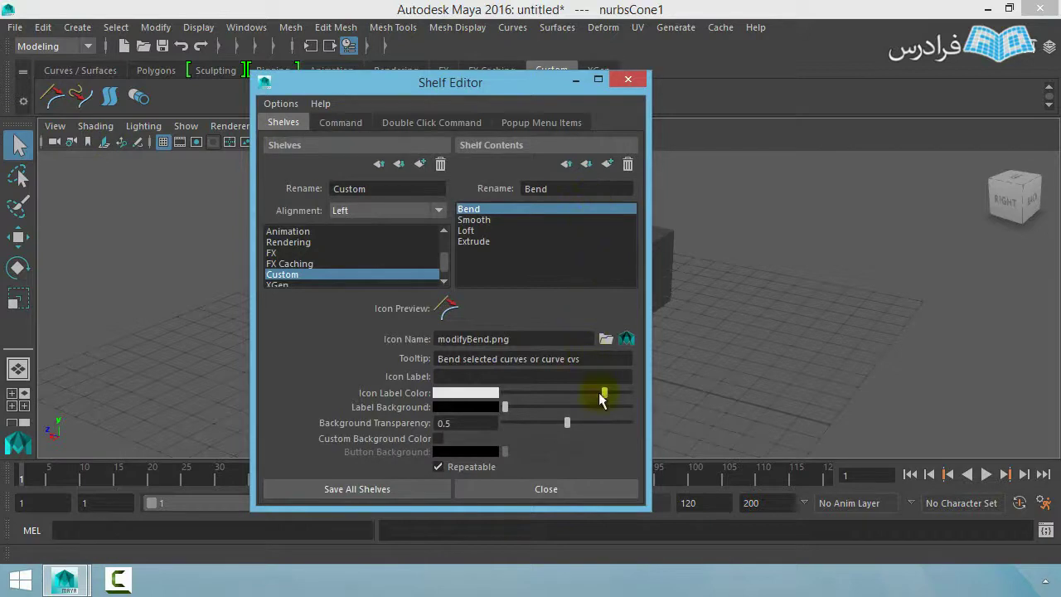
click(317, 243)
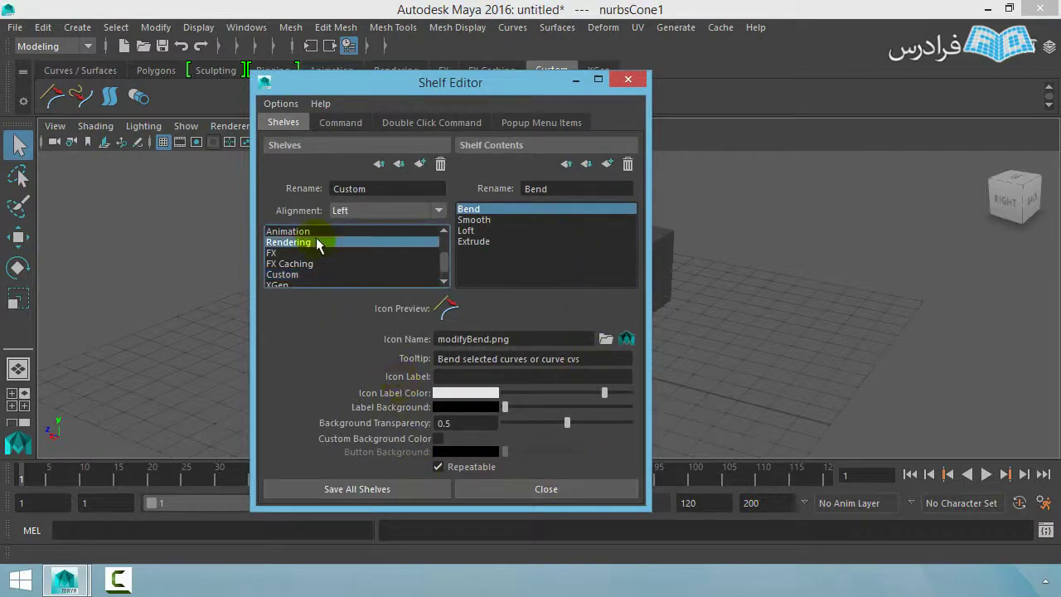
click(308, 253)
click(311, 273)
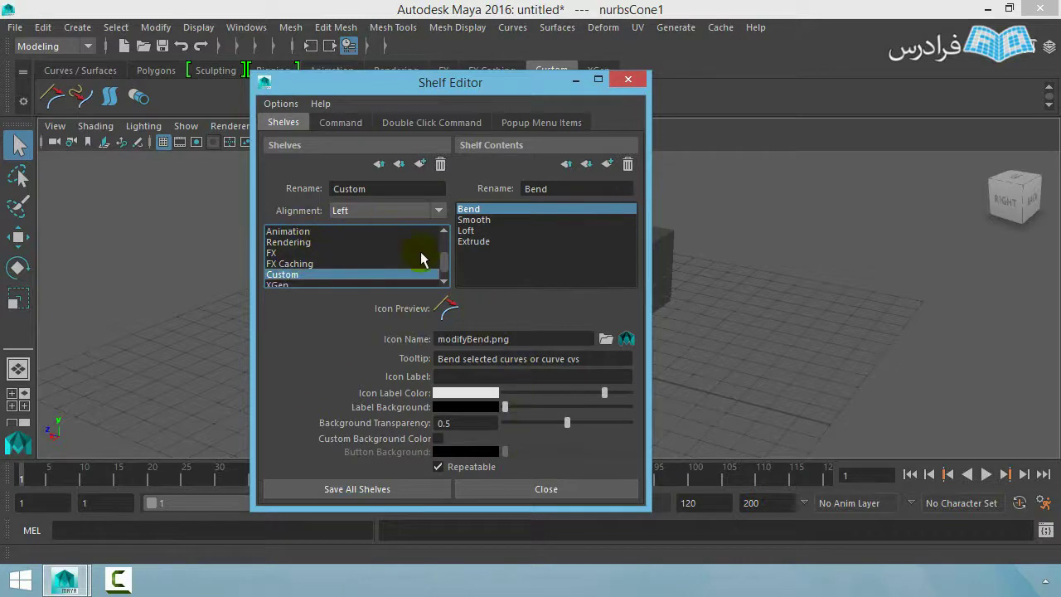
scroll(445, 266, down, 1)
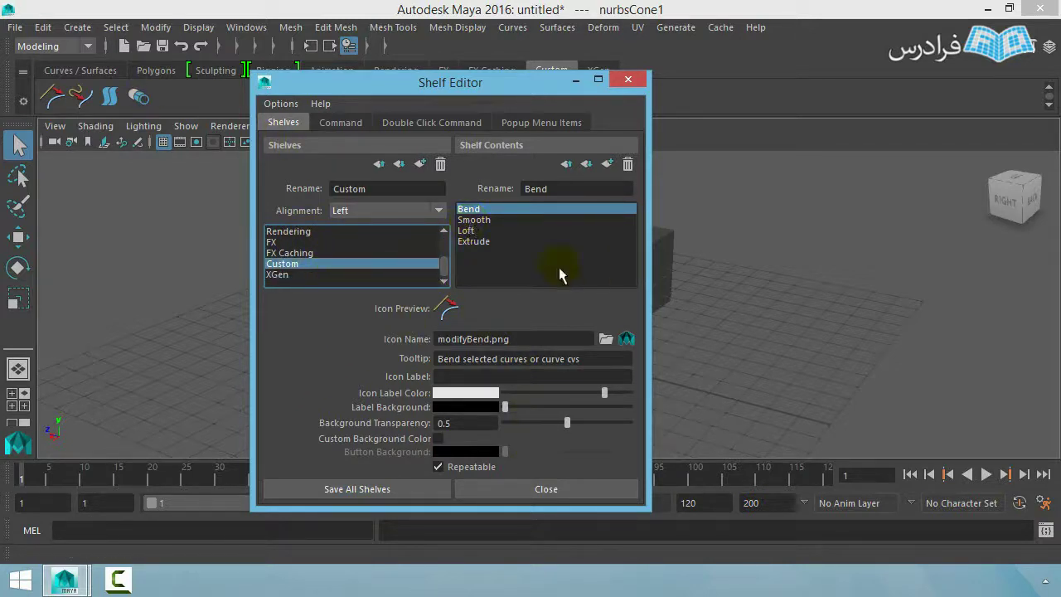
click(497, 241)
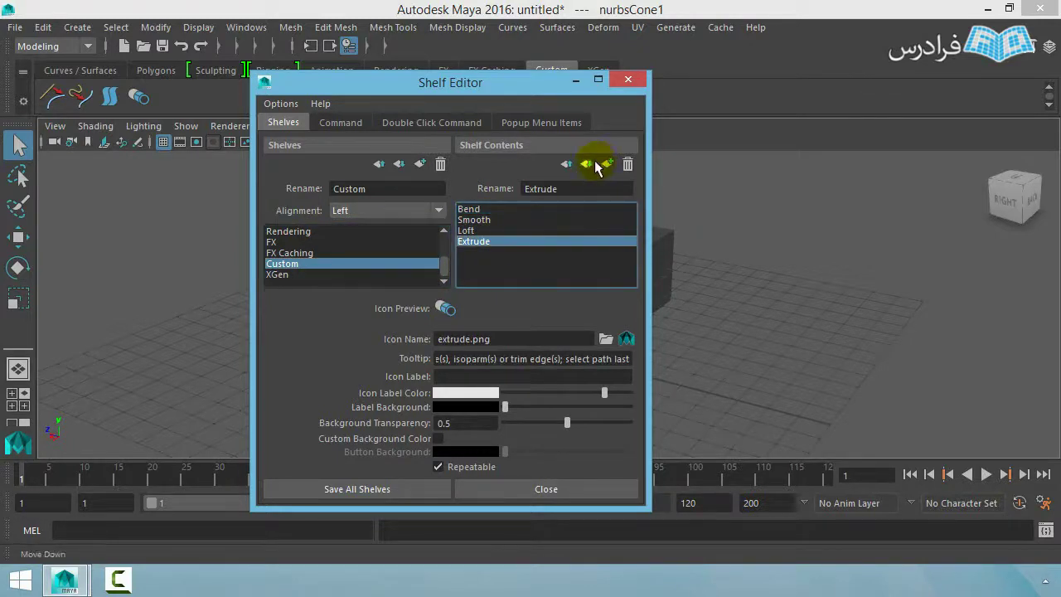
click(566, 165)
click(566, 166)
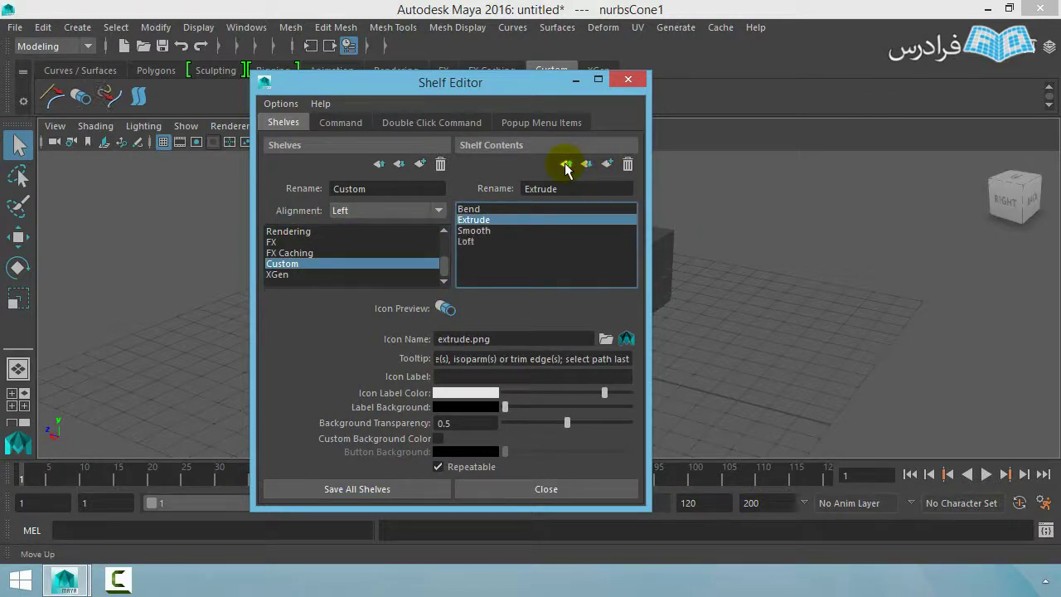
click(566, 166)
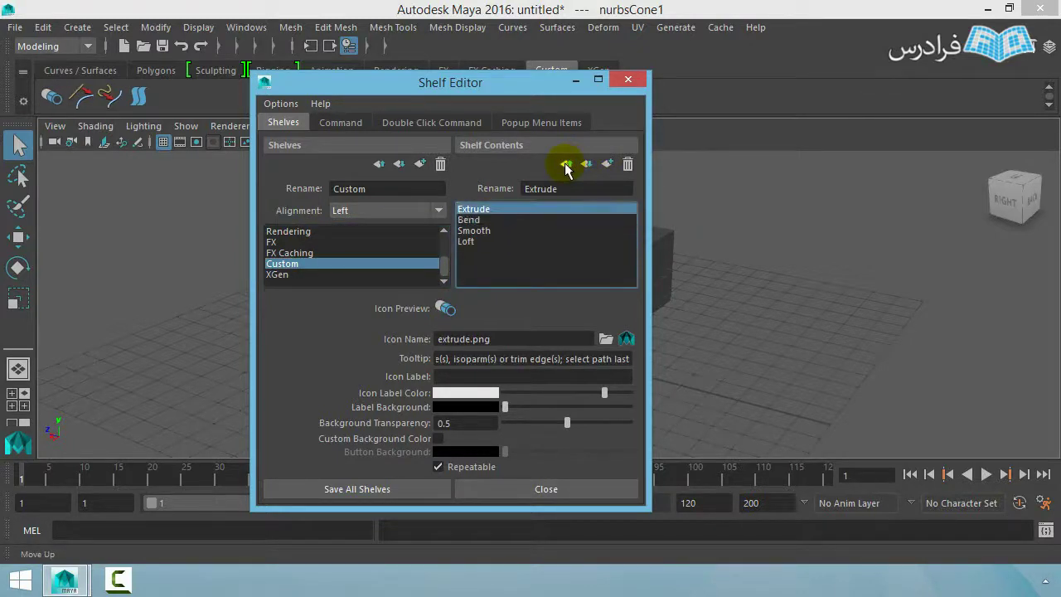
Step: Delete Extrude, Bend, Smooth and Loft so the Custom shelf is empty
click(628, 166)
click(627, 166)
click(627, 166)
click(627, 165)
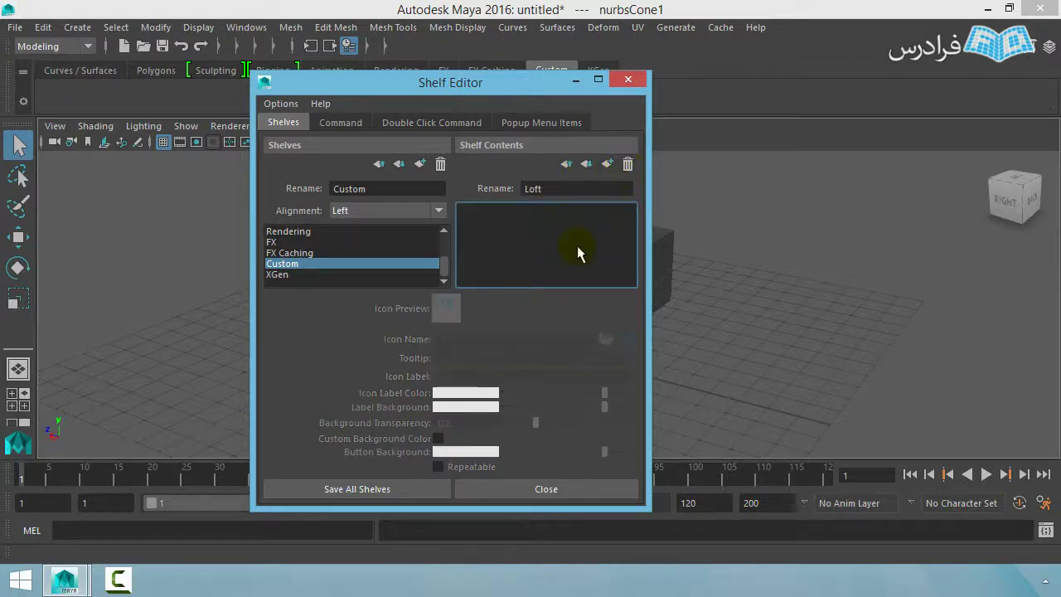
click(403, 490)
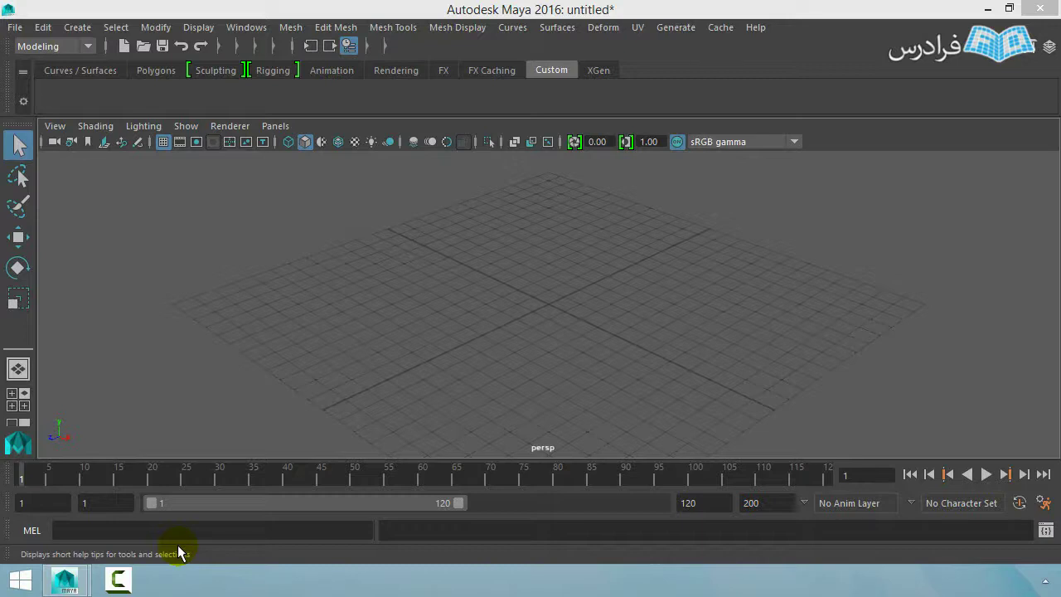
Step: Open the Project Window, start a new project, and name it test1
click(17, 28)
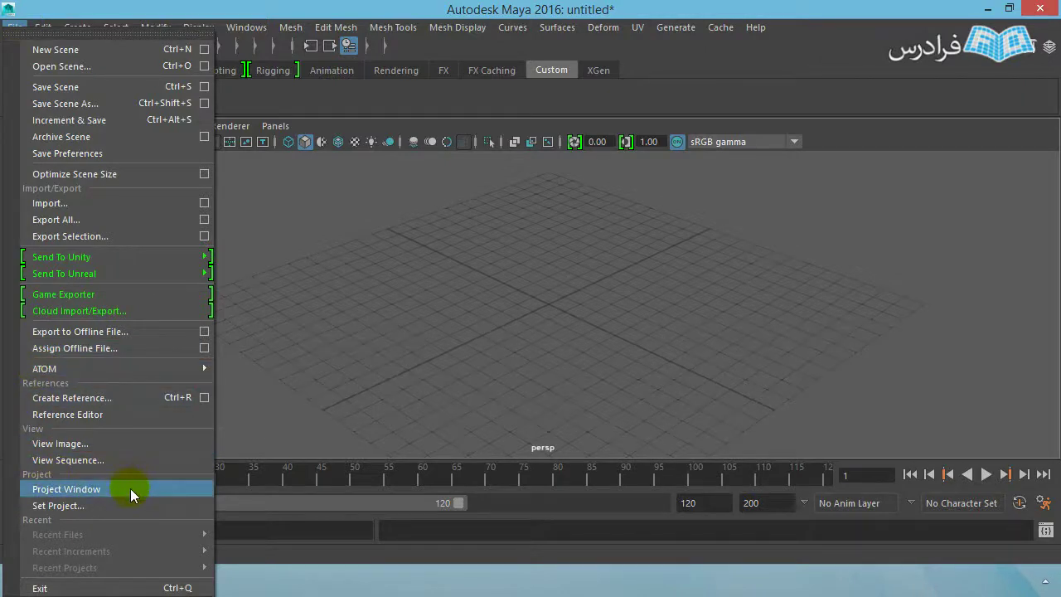
click(86, 488)
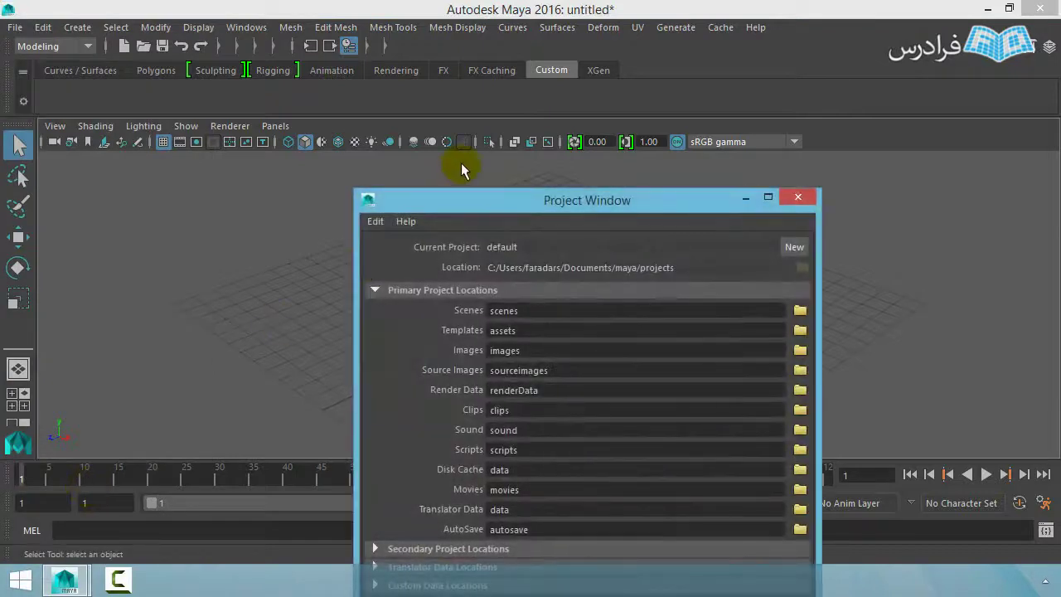
drag(483, 200, 437, 107)
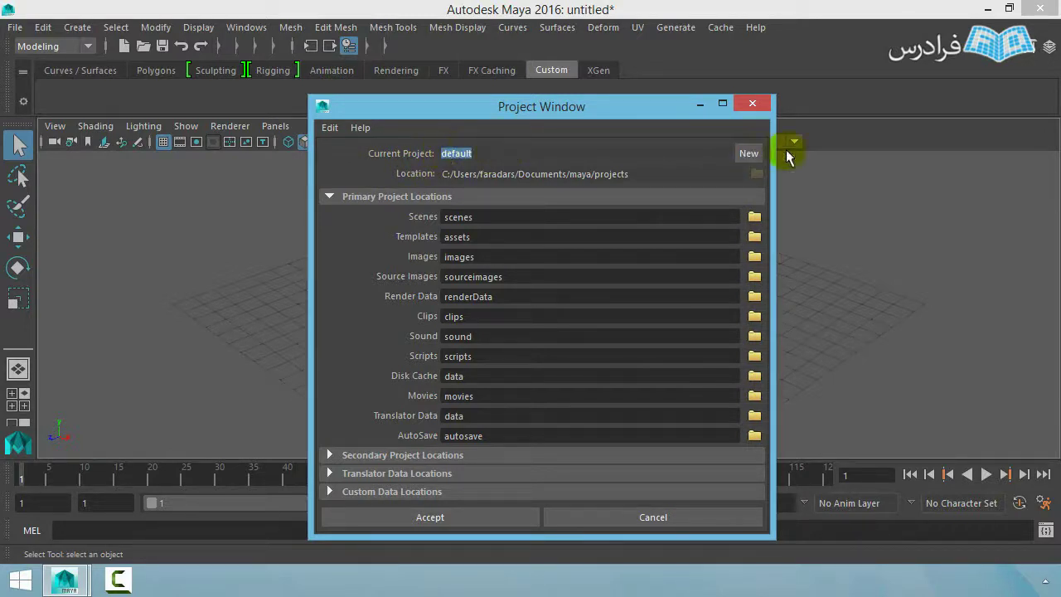
click(749, 153)
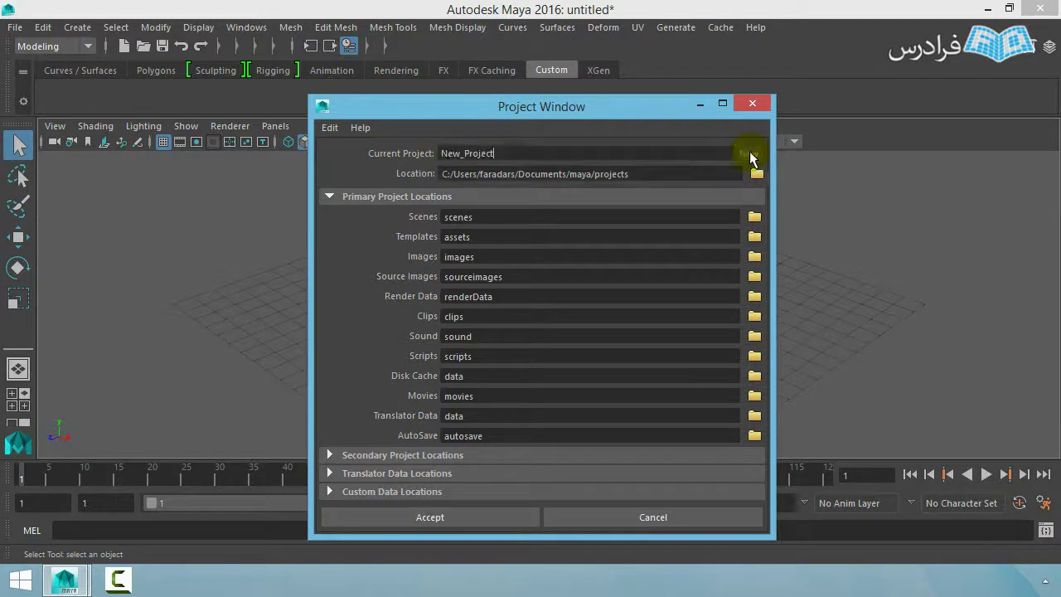
drag(545, 157, 435, 157)
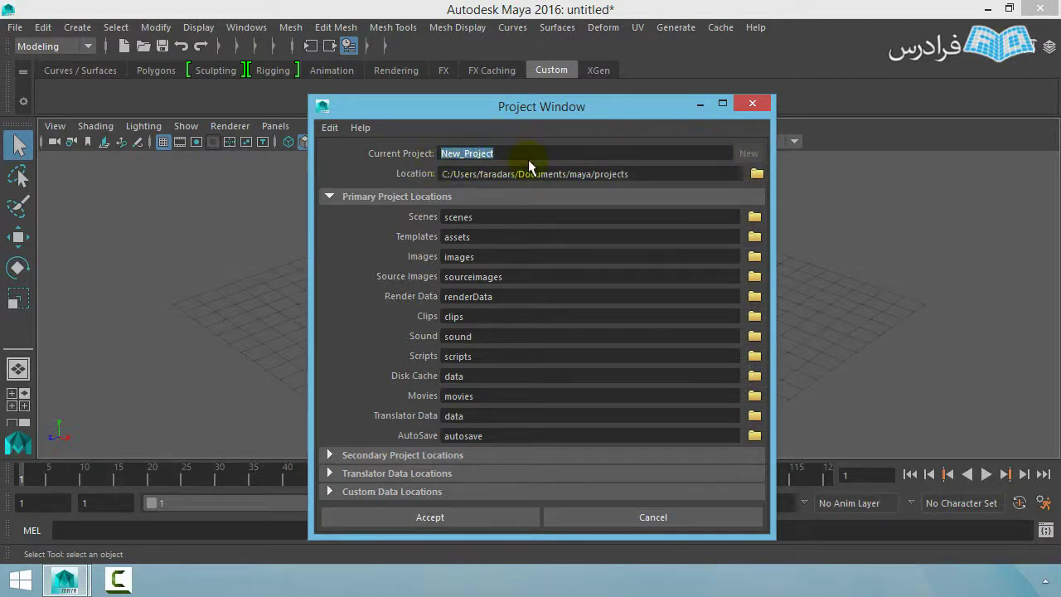
text(t)
text(est1)
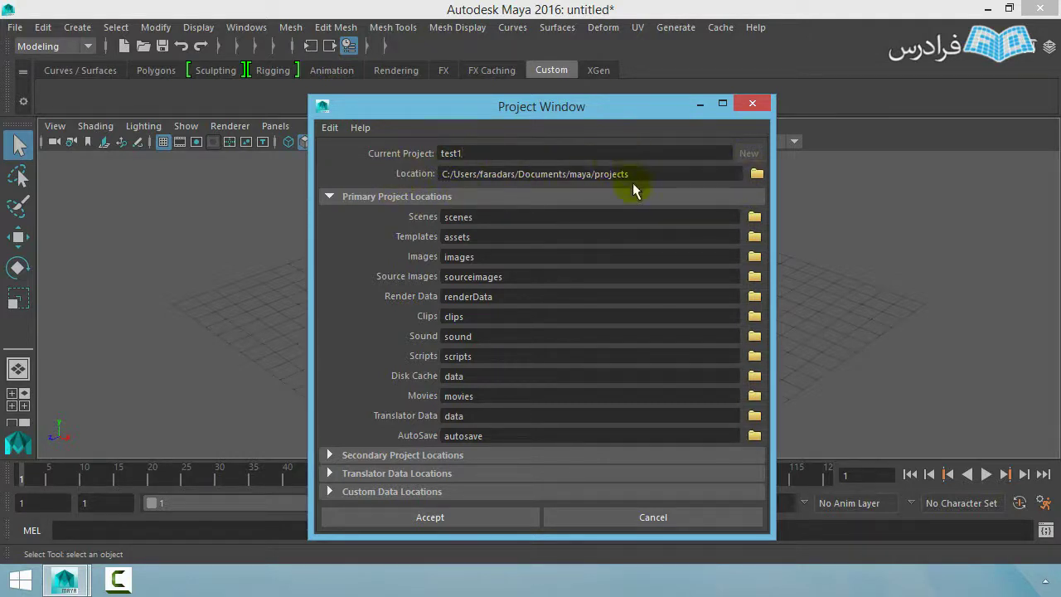
Step: Create a 'Maya Project' folder on drive D and set it as test1's project location
click(757, 175)
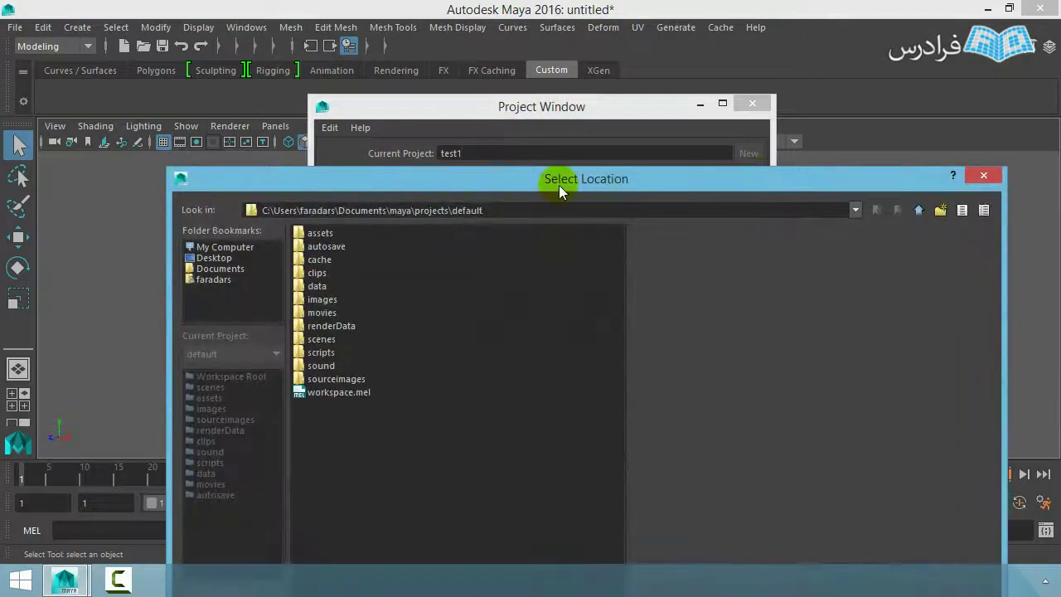
drag(559, 185, 549, 94)
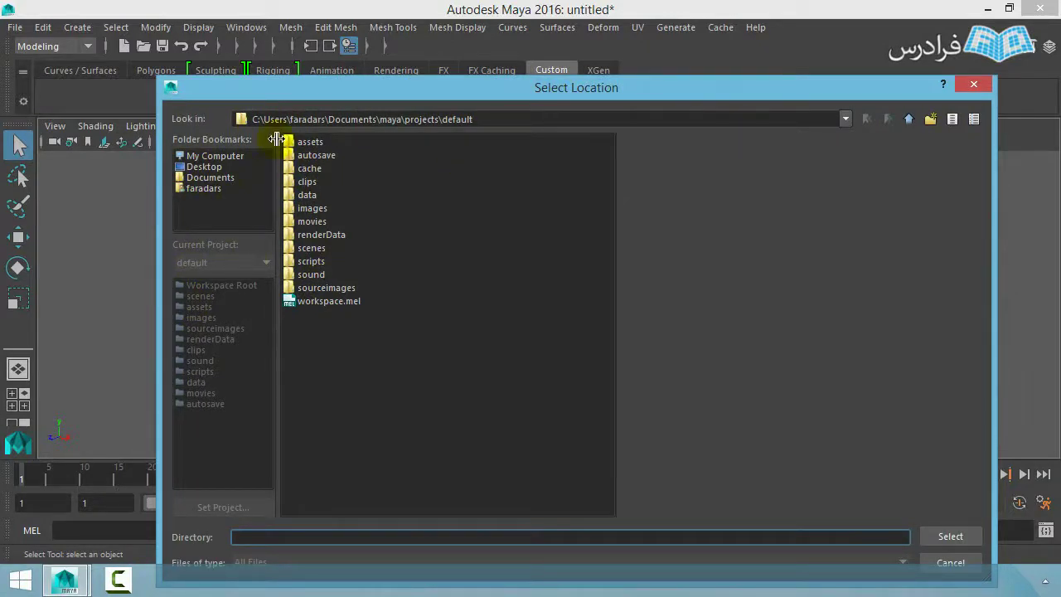
click(232, 156)
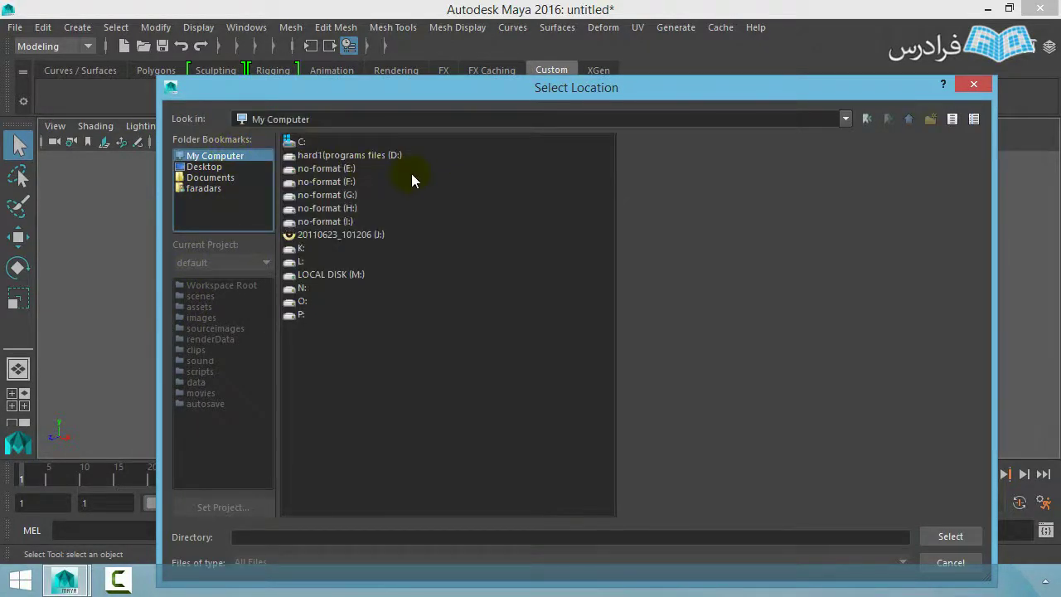
double_click(384, 155)
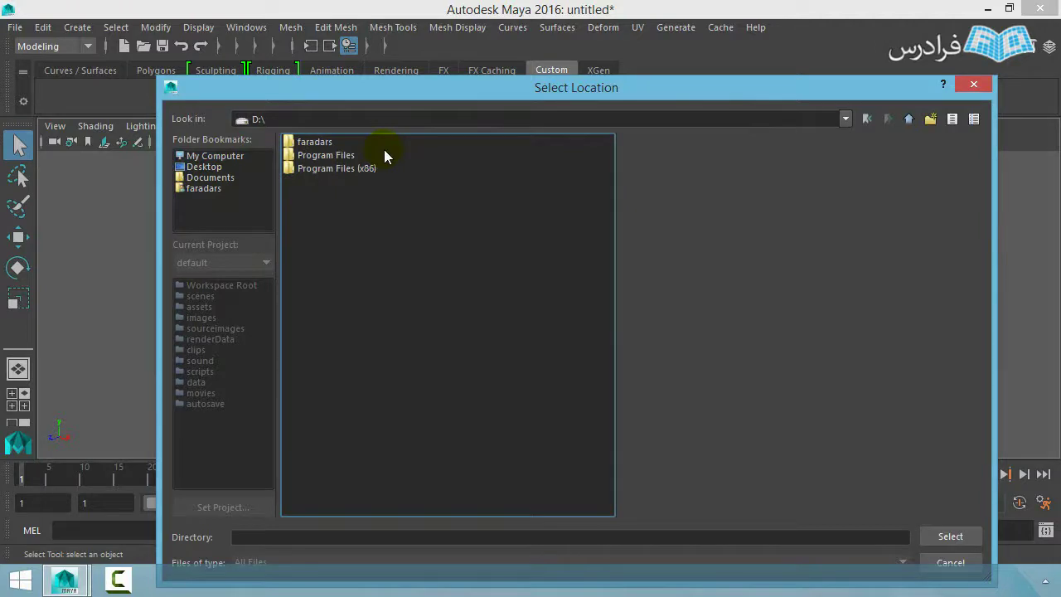
click(932, 119)
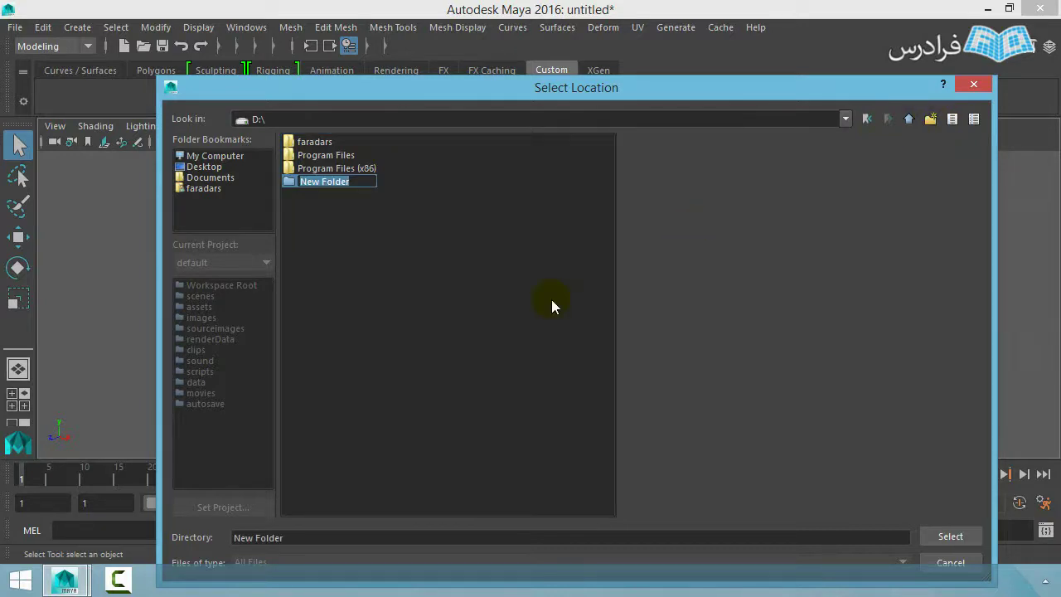
text(M)
text(aya Project)
key(Return)
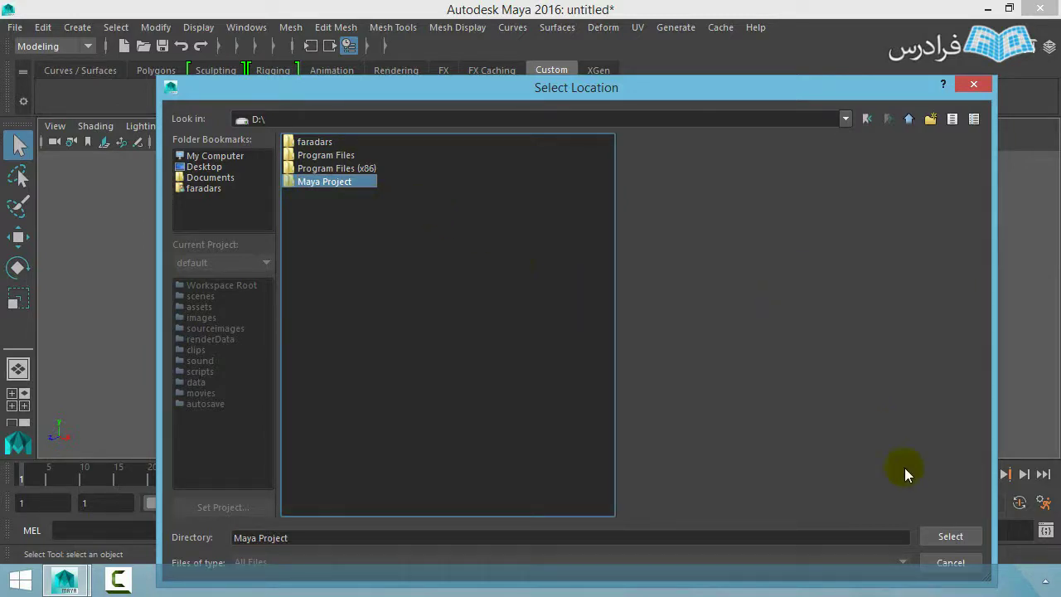
drag(701, 88, 699, 34)
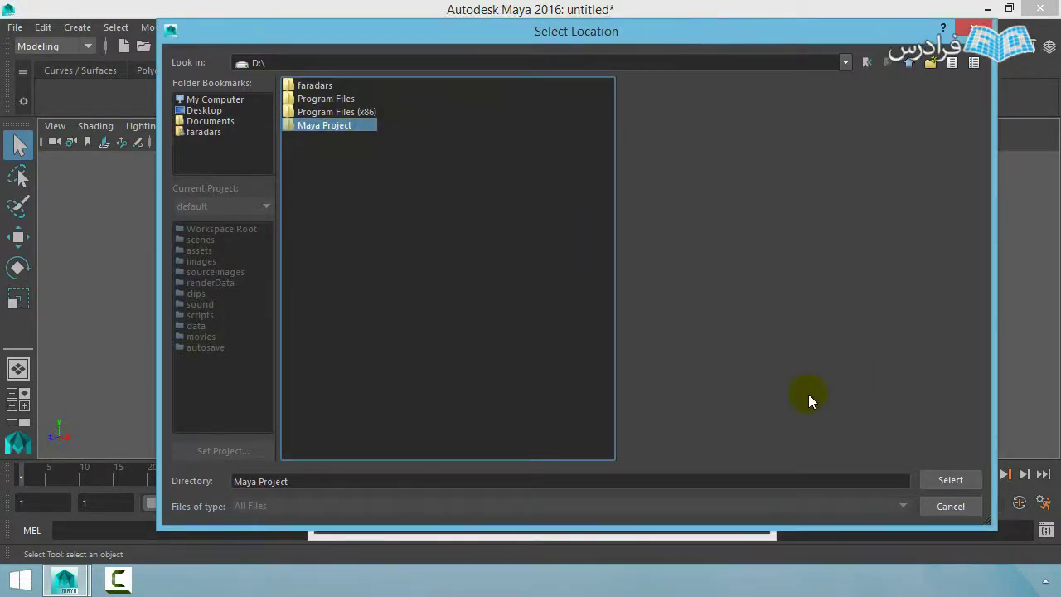
click(958, 483)
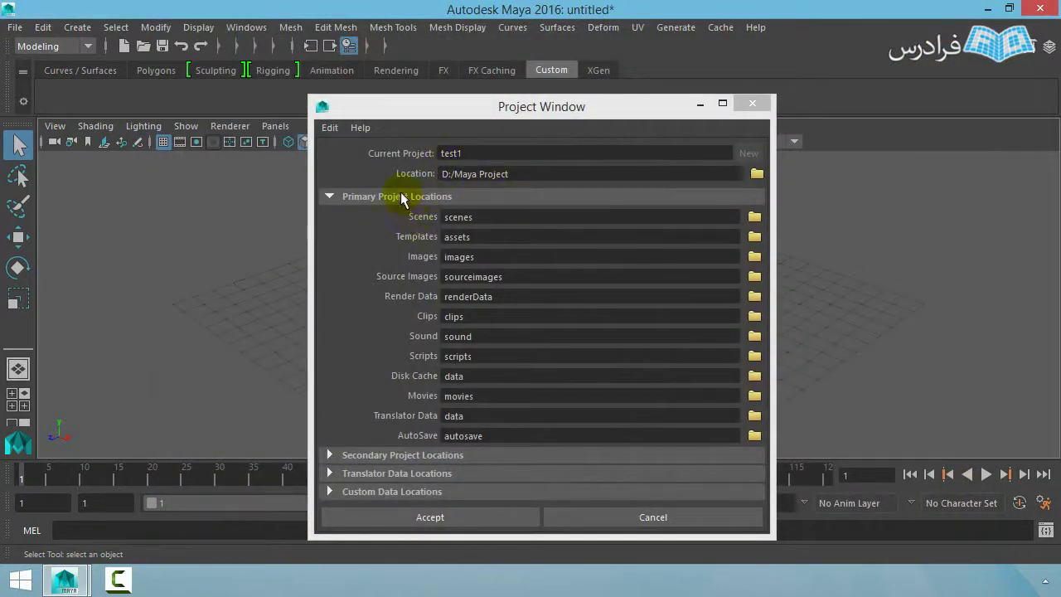
drag(467, 154, 436, 156)
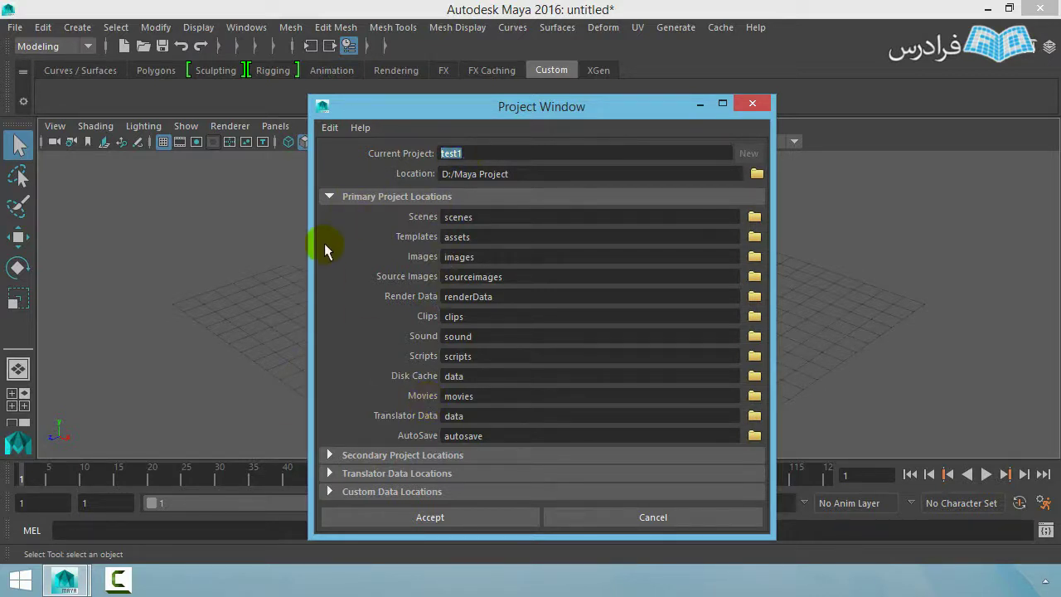
Step: Revert the secondary project locations to defaults and review the location lists in the Project Window
click(330, 197)
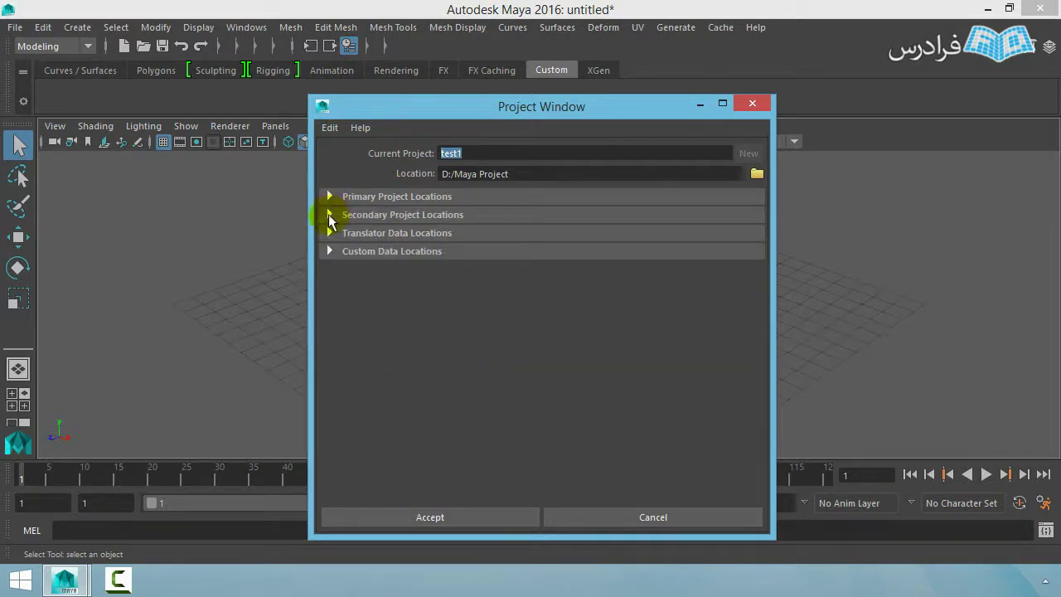
click(330, 215)
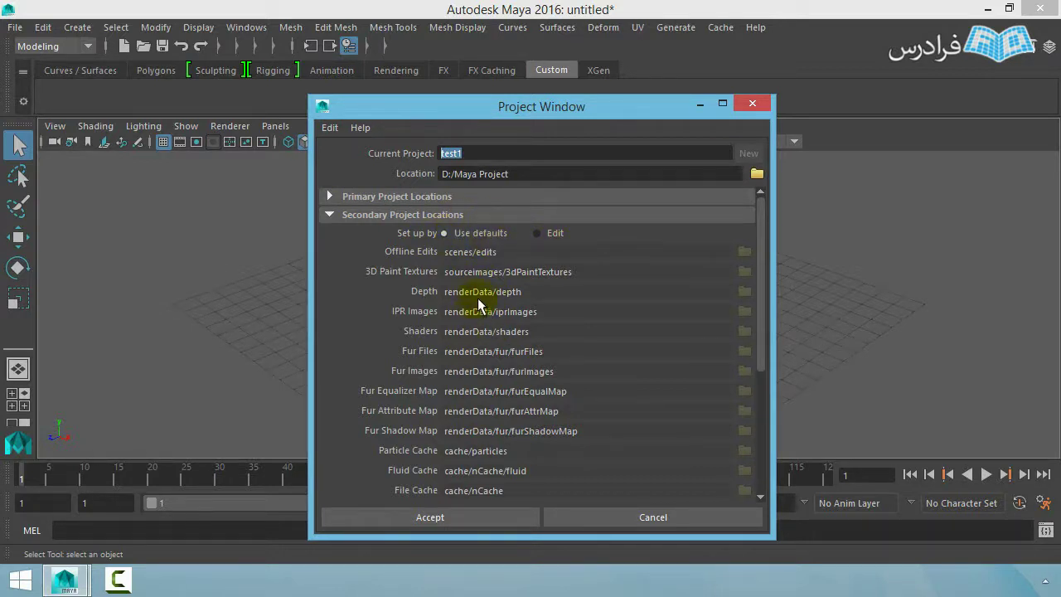
click(537, 233)
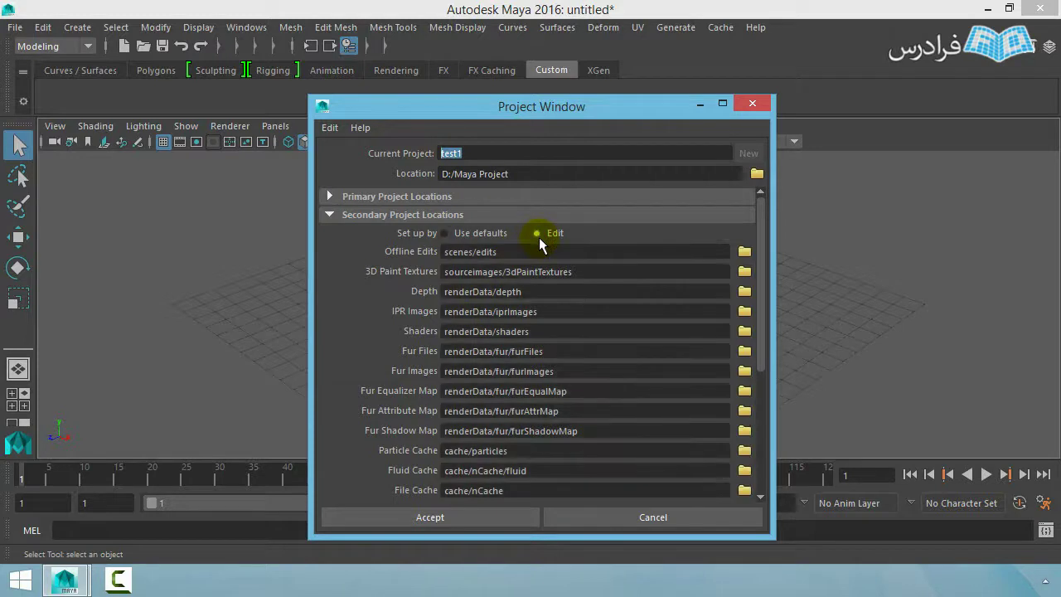
click(444, 235)
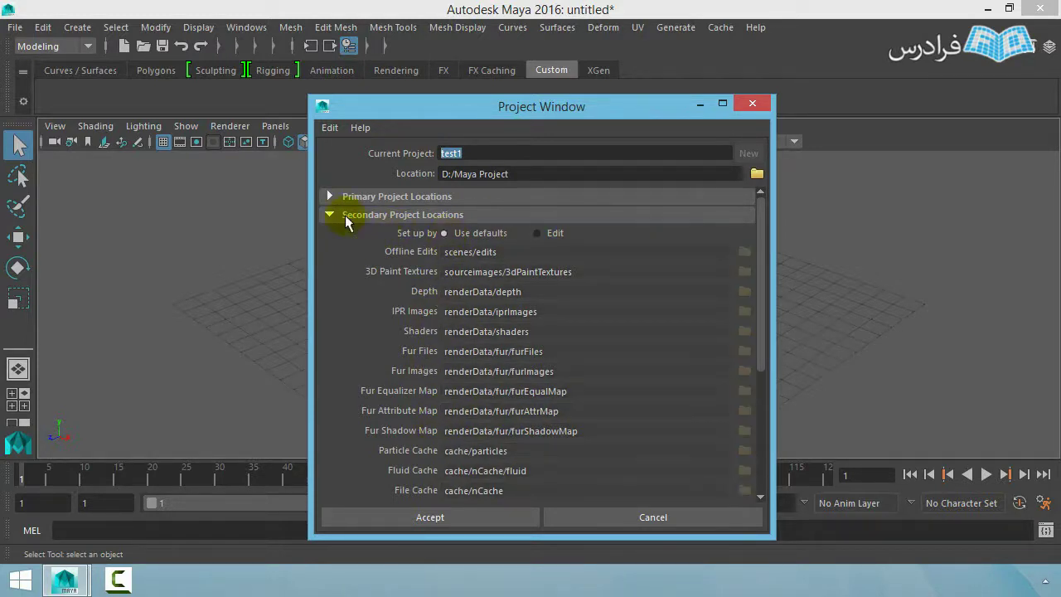
click(338, 215)
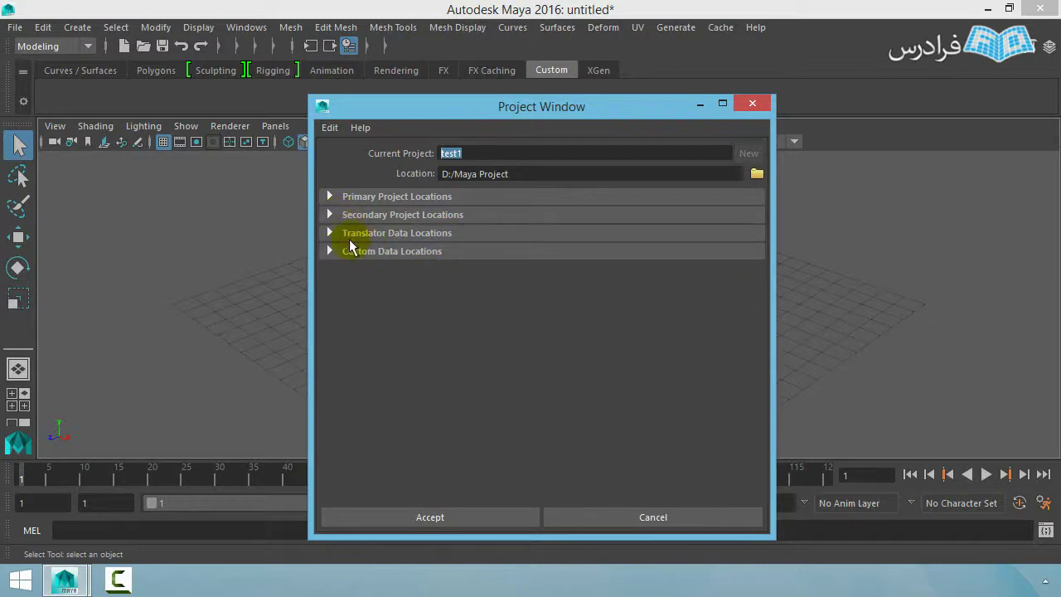
click(332, 236)
click(332, 236)
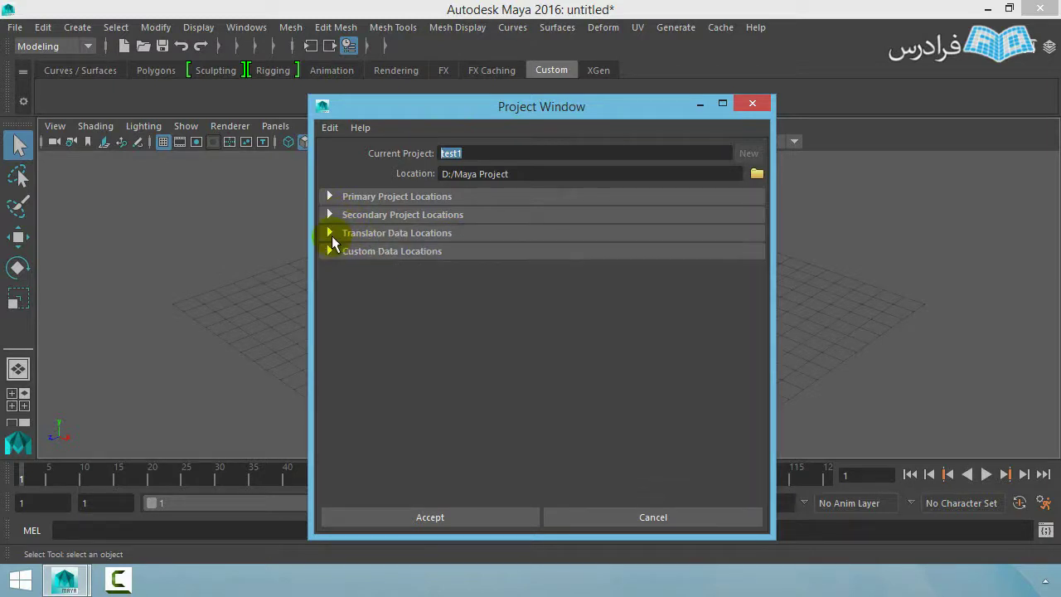
click(328, 197)
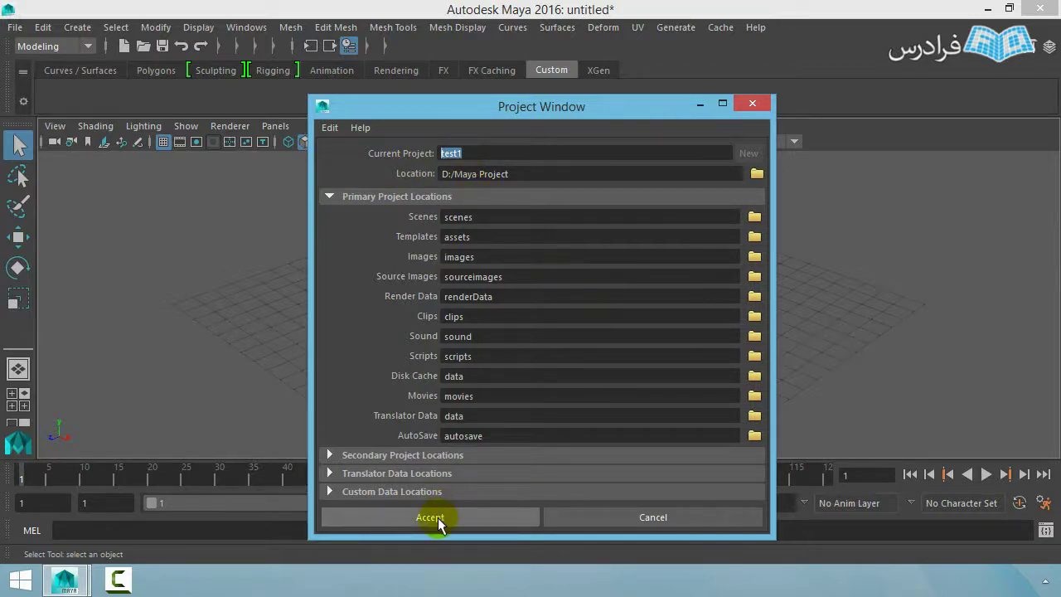
Step: Browse in File Explorer to the Maya Project folder on drive D
click(27, 587)
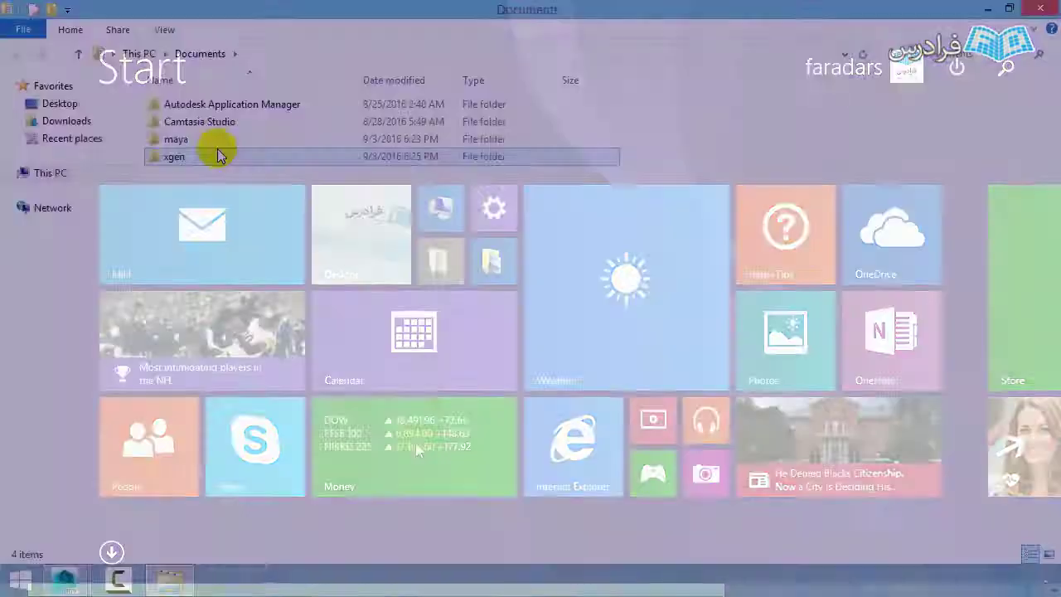
click(70, 172)
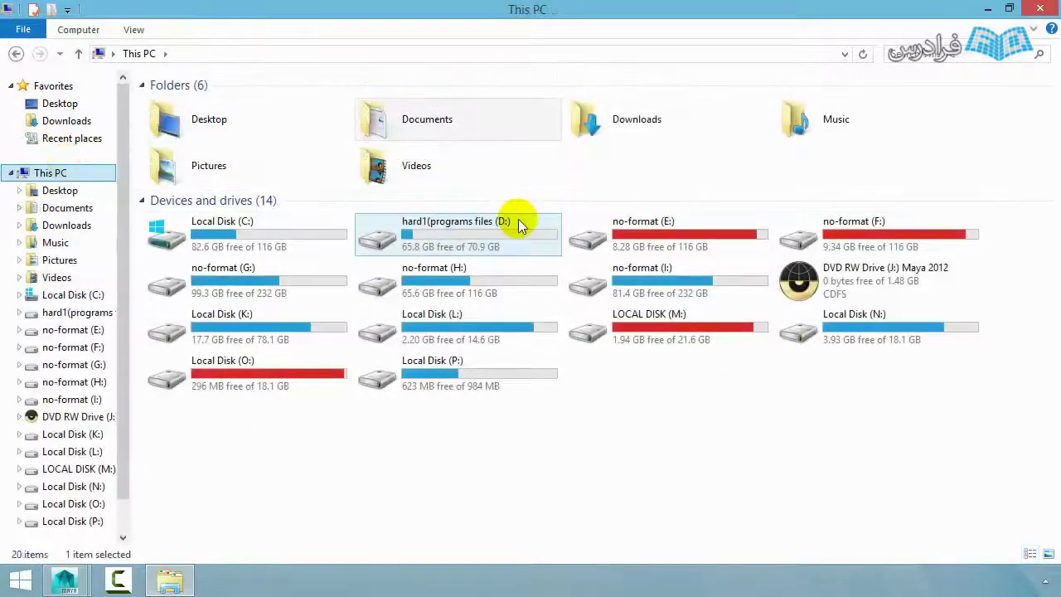
double_click(518, 222)
click(229, 122)
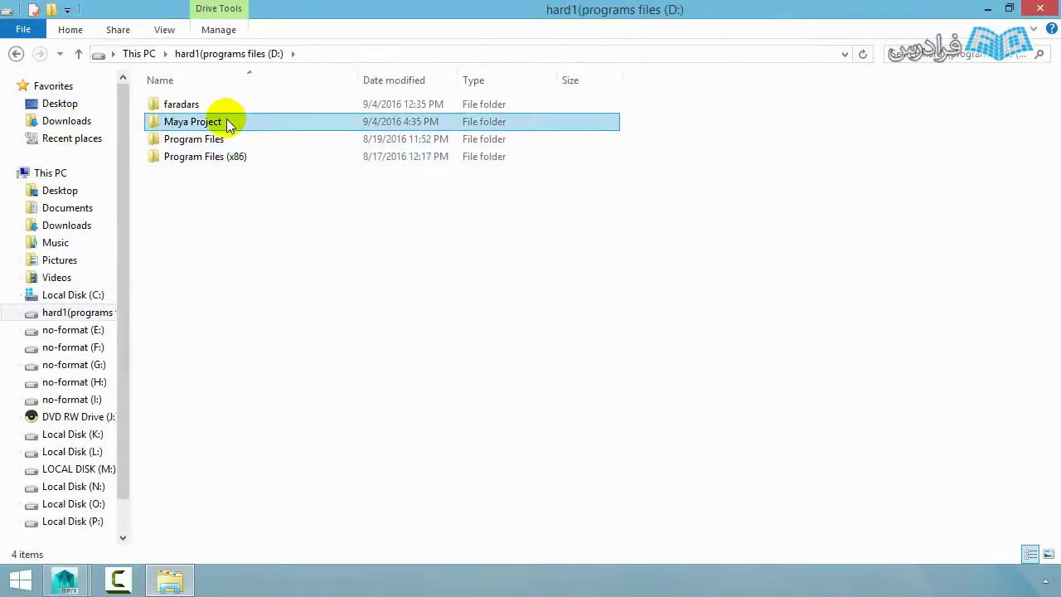
double_click(229, 122)
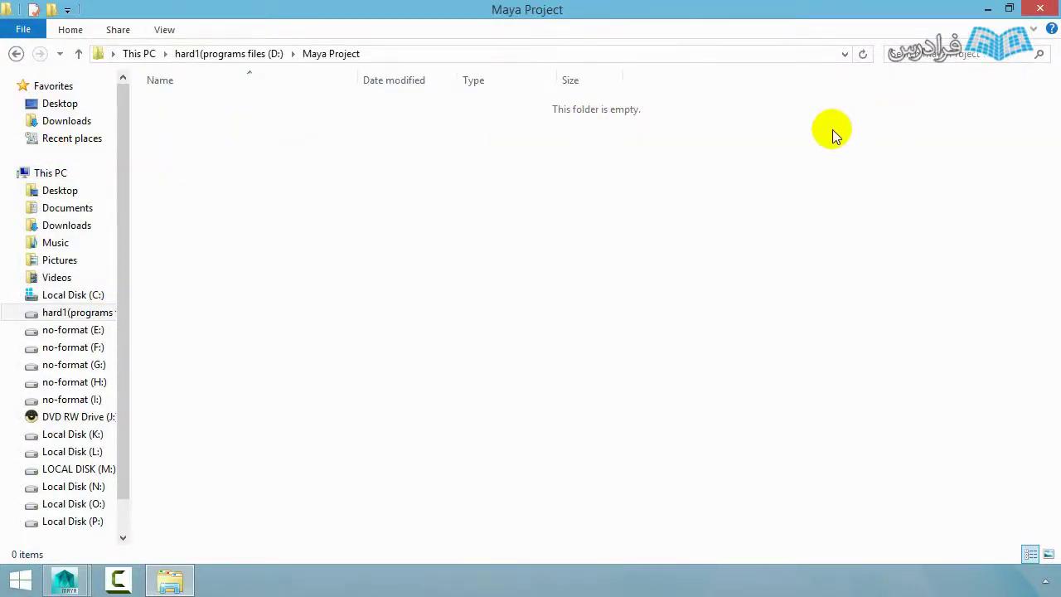
Step: Accept the test1 project, confirm its scenes folder exists in Explorer, and return to Maya
click(988, 9)
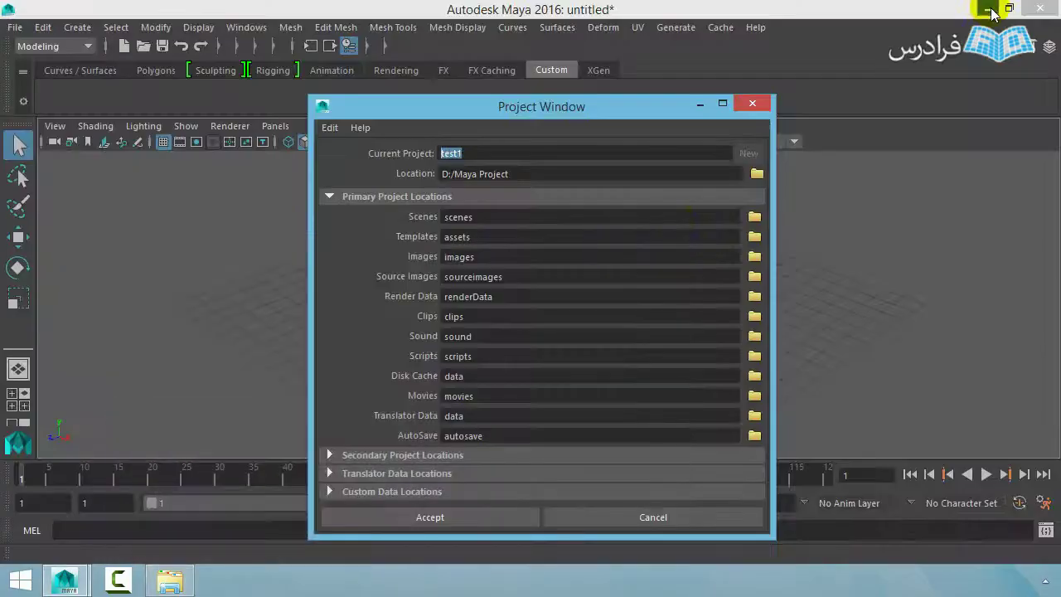
click(506, 516)
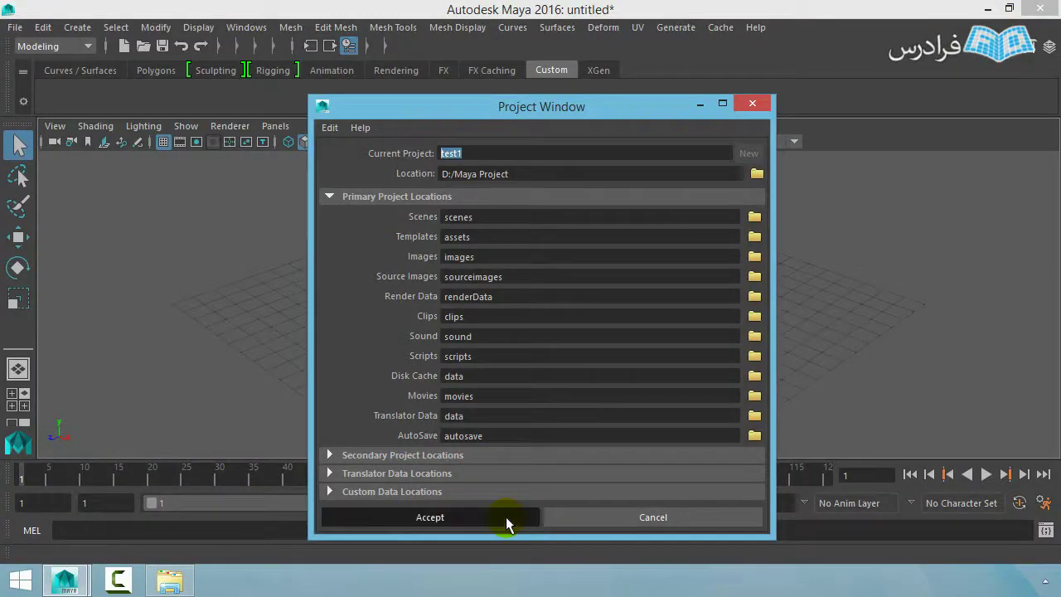
click(170, 581)
click(173, 108)
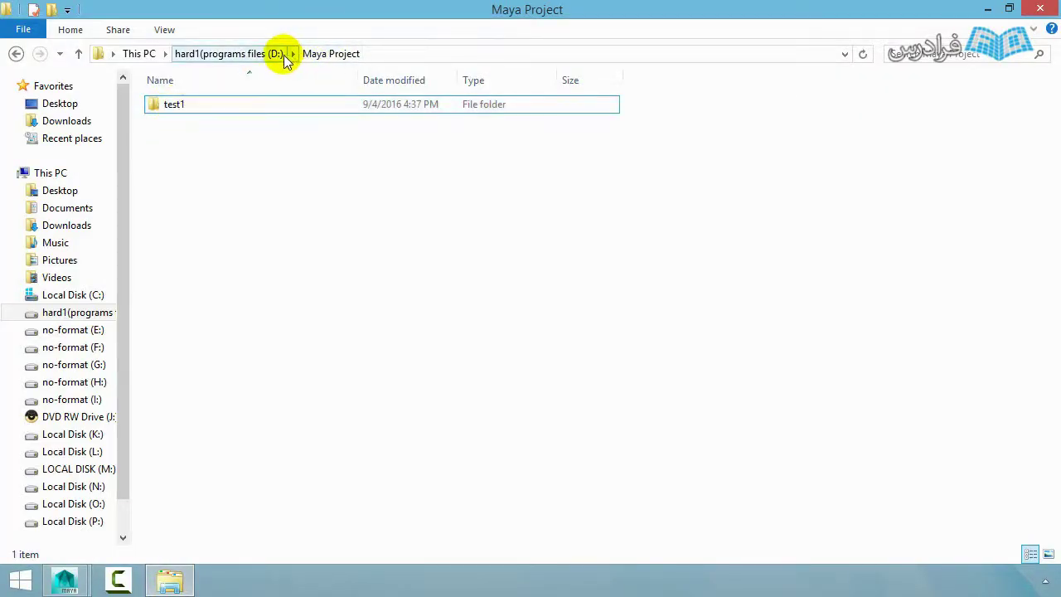
double_click(178, 105)
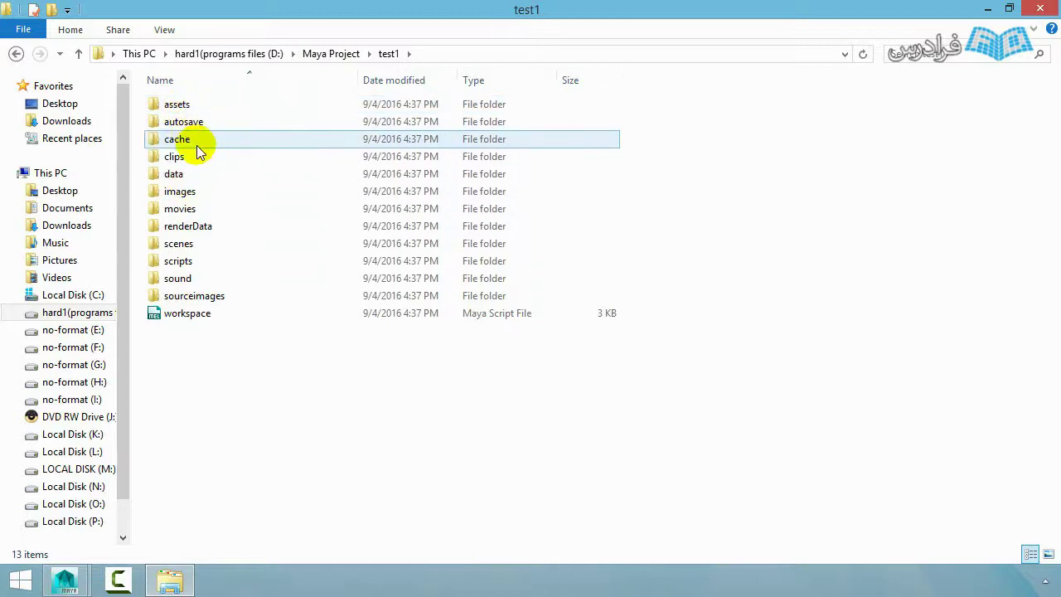
double_click(201, 248)
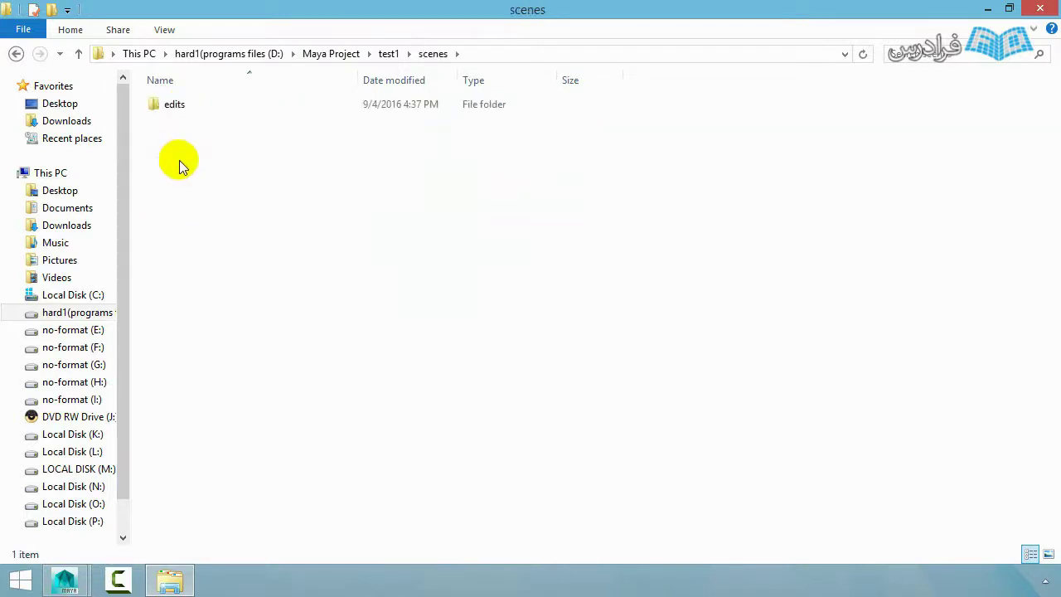
mouse_move(66, 579)
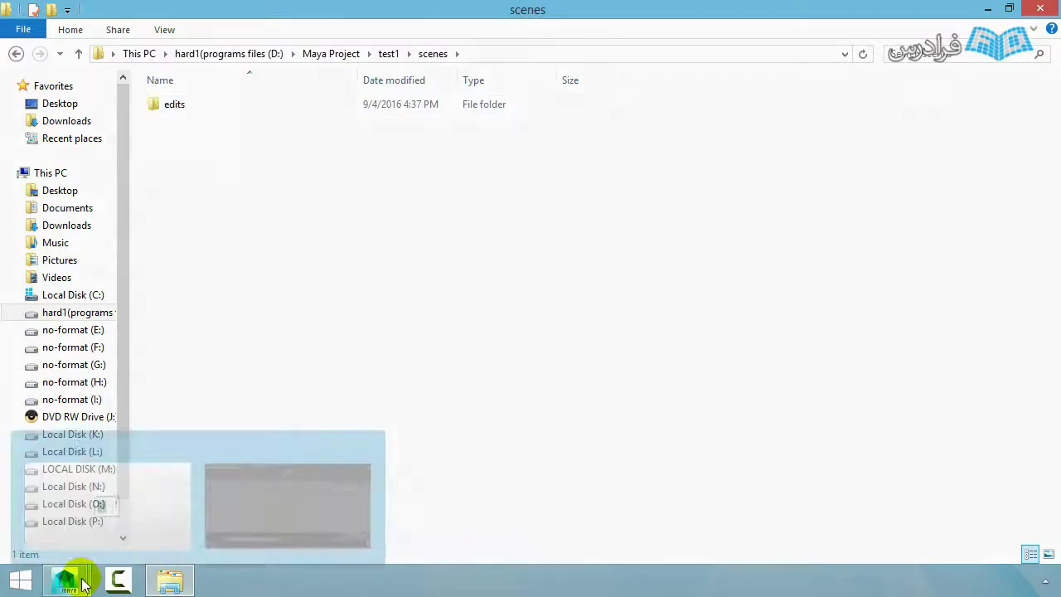
click(254, 511)
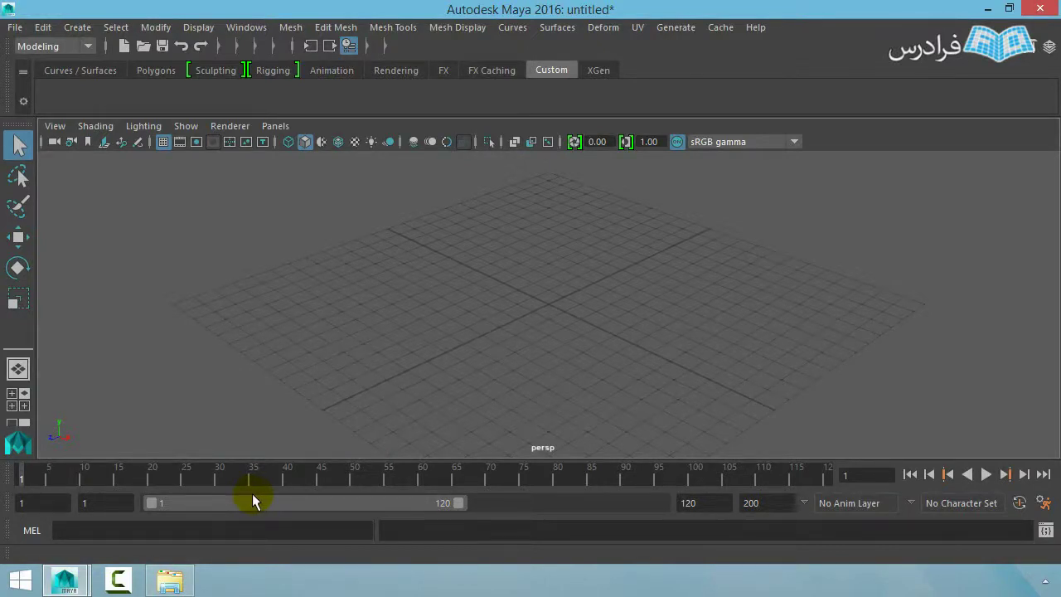
Step: Save the empty scene as model1.mb using Save Scene As
click(20, 28)
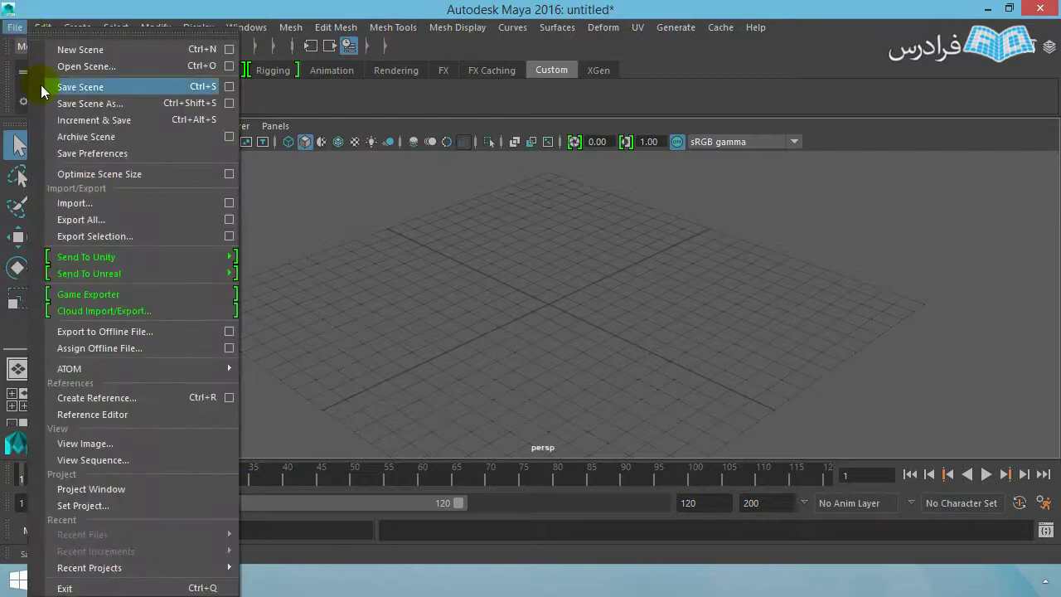
click(79, 105)
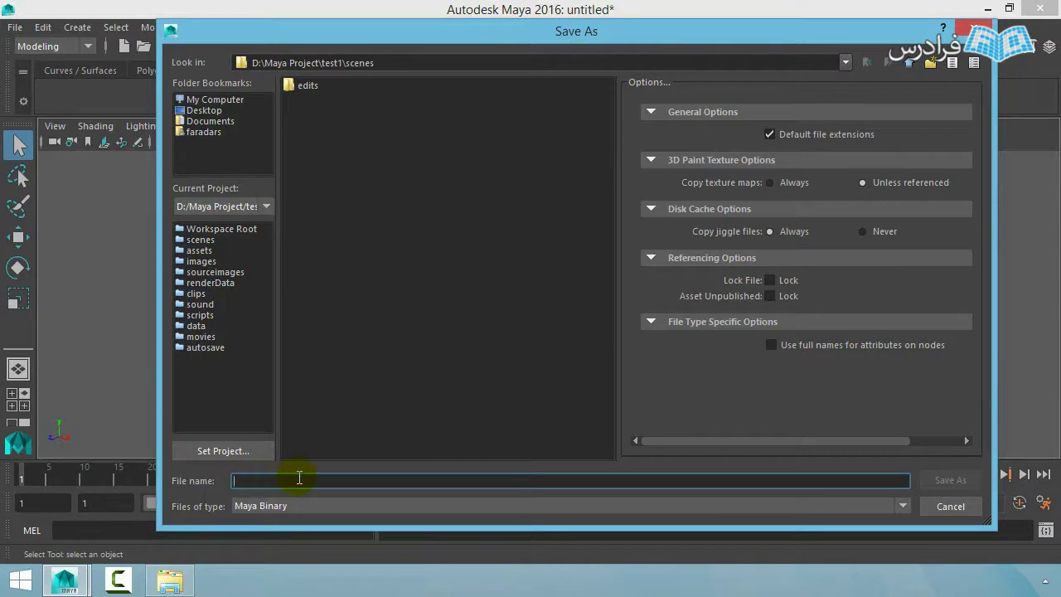
text(mo)
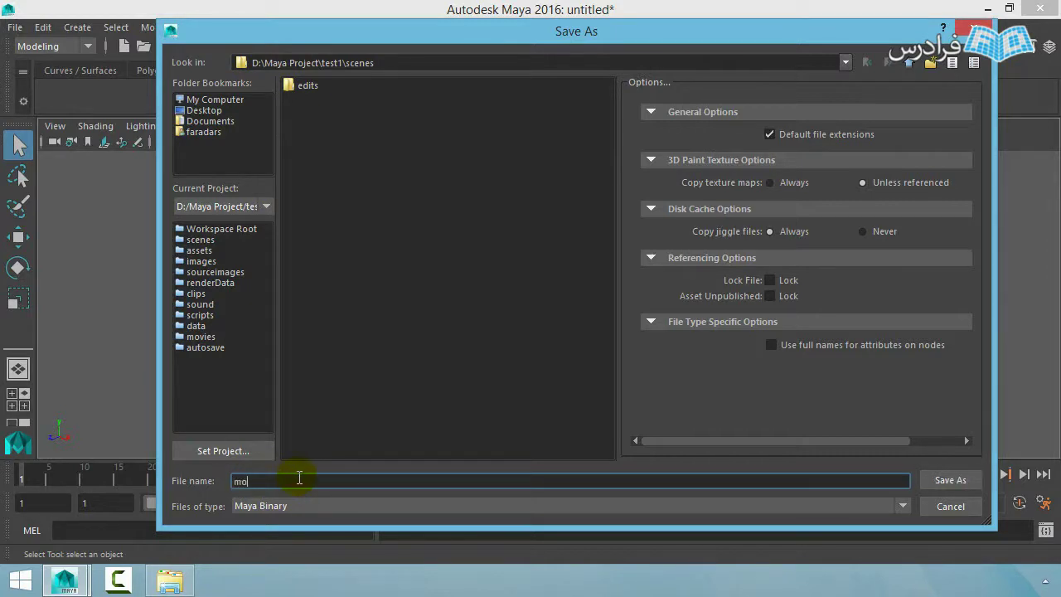
text(del1)
click(948, 479)
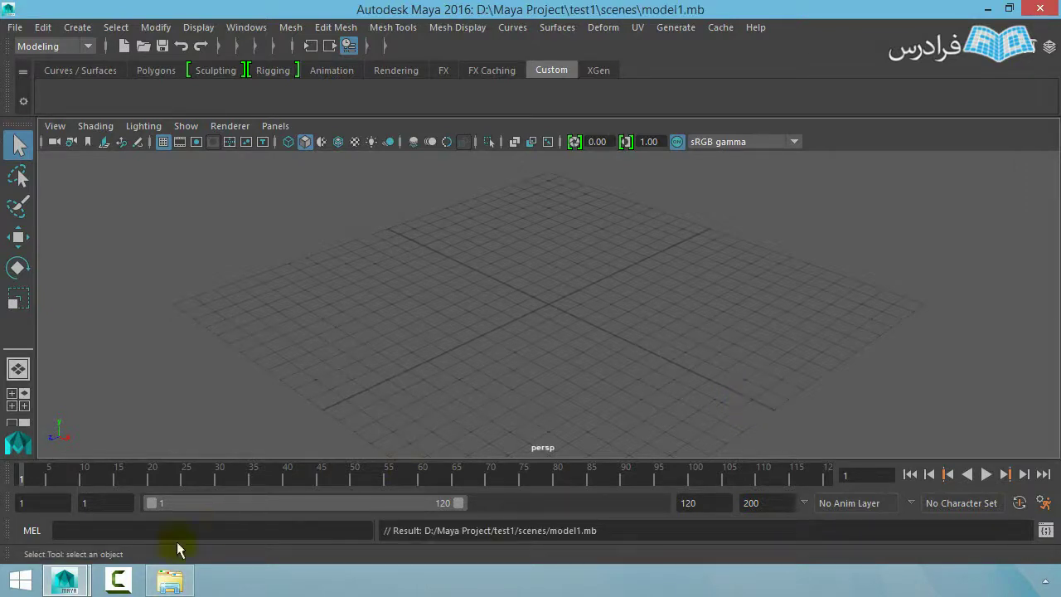
click(170, 582)
Step: Check model1's file size in scenes, then browse back up to the Maya Project folder
click(180, 130)
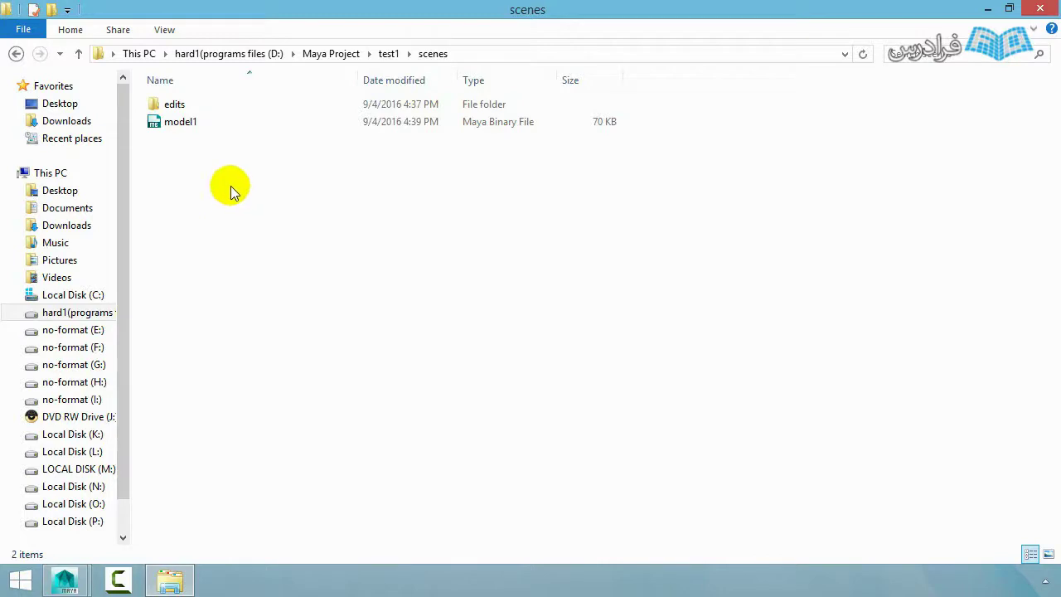
click(189, 129)
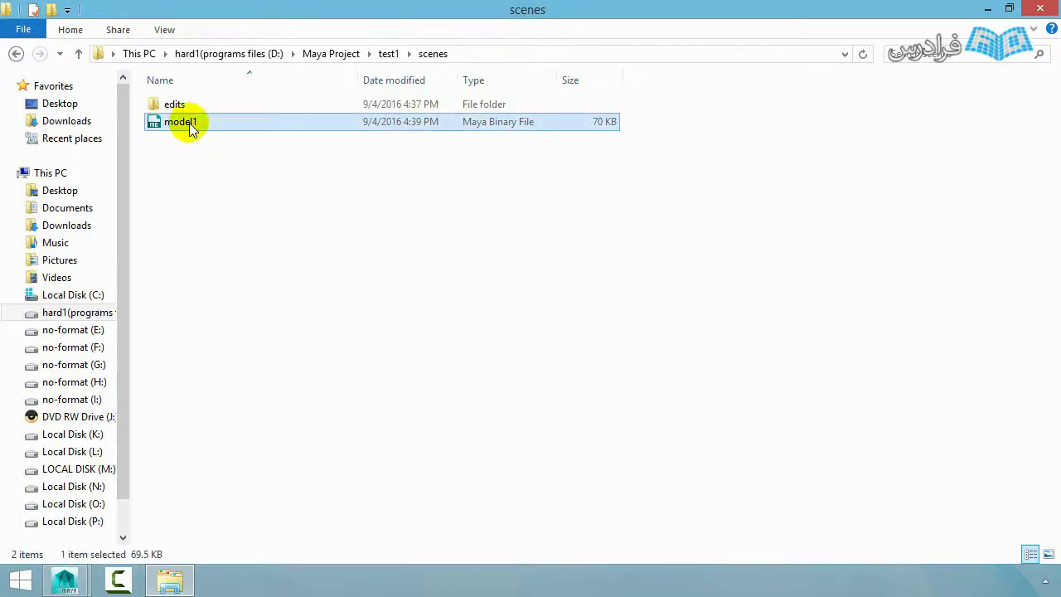
click(328, 54)
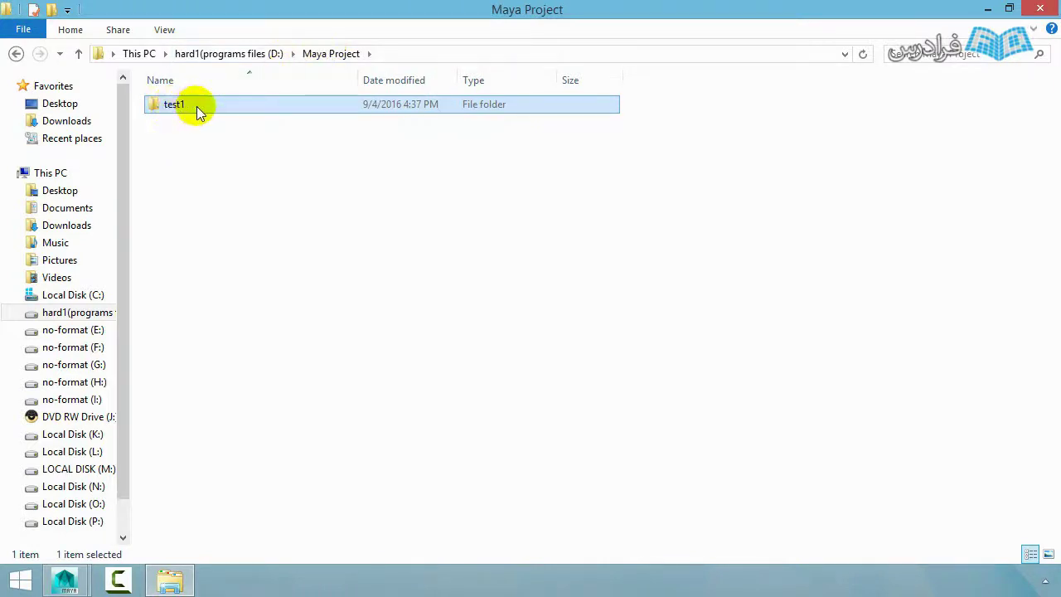
double_click(197, 110)
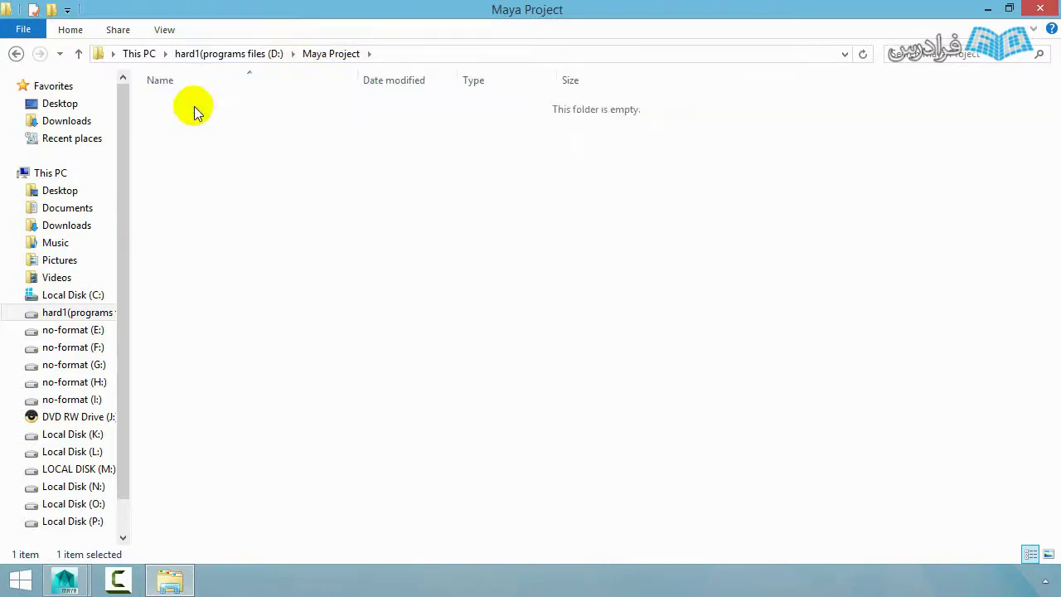
click(344, 55)
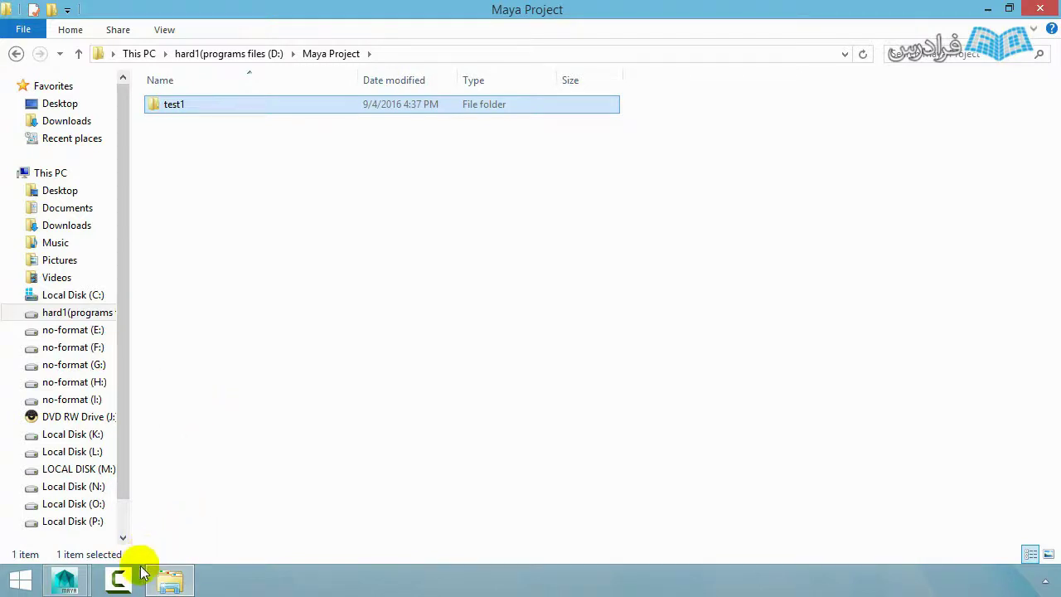
click(65, 580)
click(186, 522)
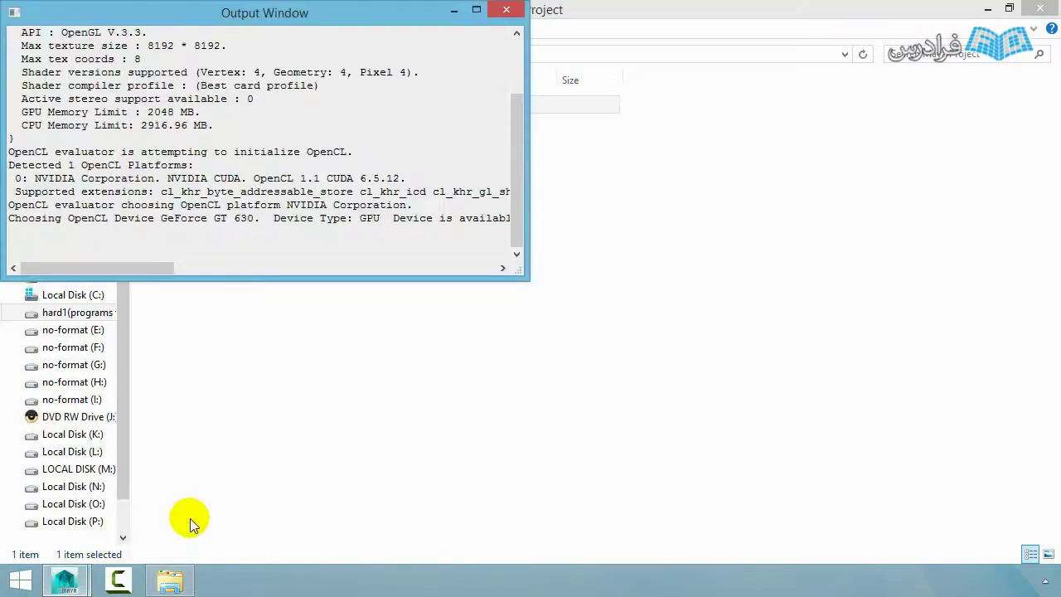
mouse_move(66, 579)
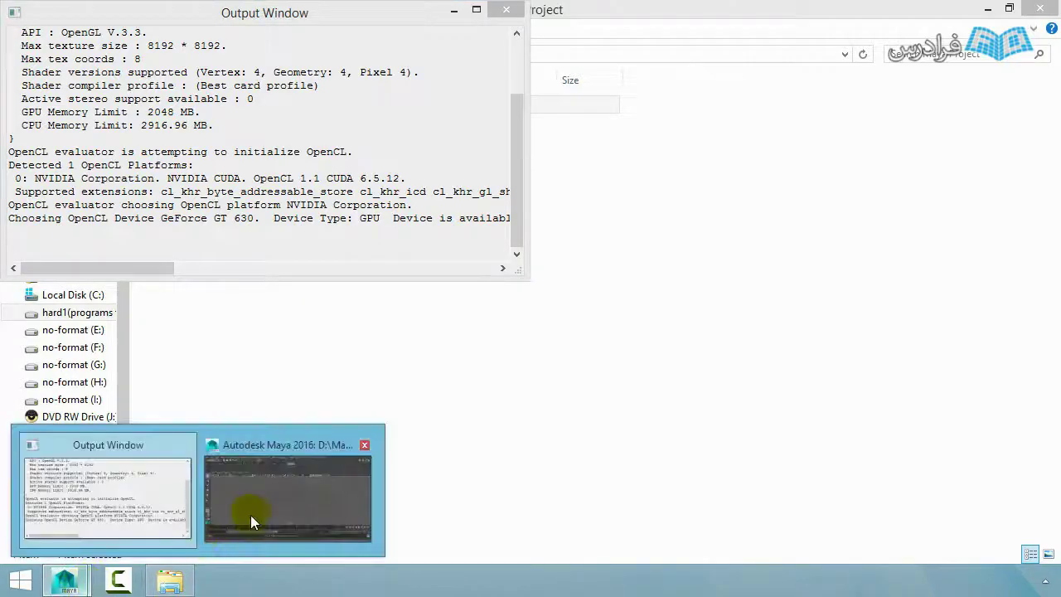
Step: Open the Set Project dialog and cancel it without changes
click(251, 509)
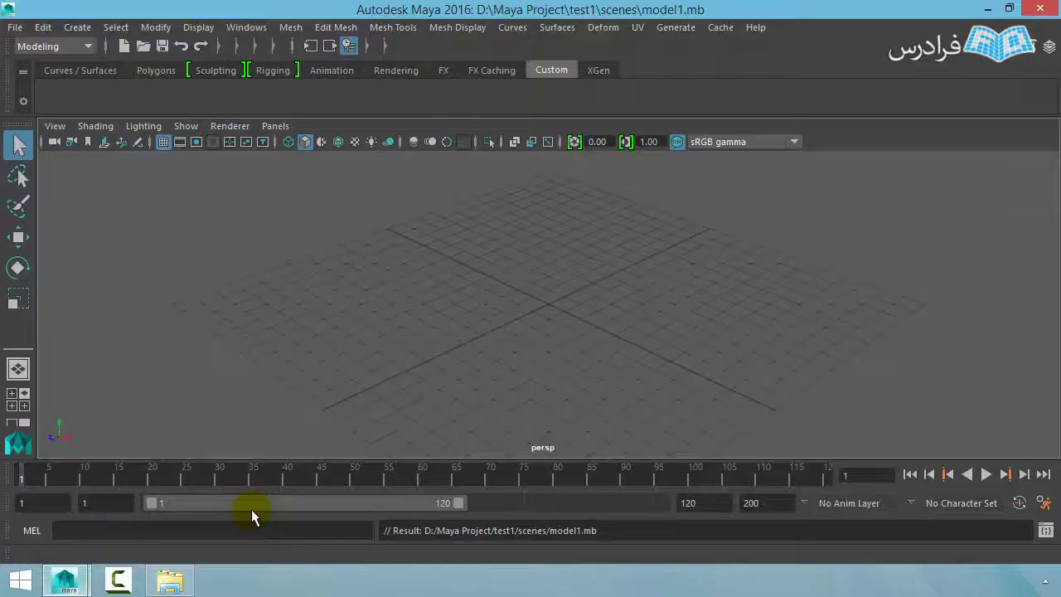
click(15, 27)
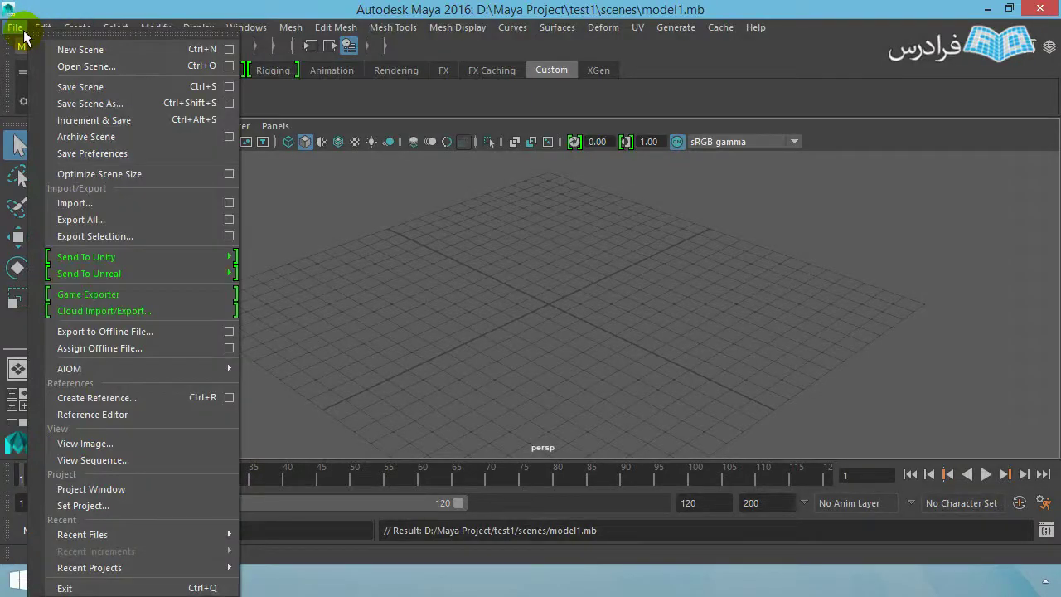
click(83, 505)
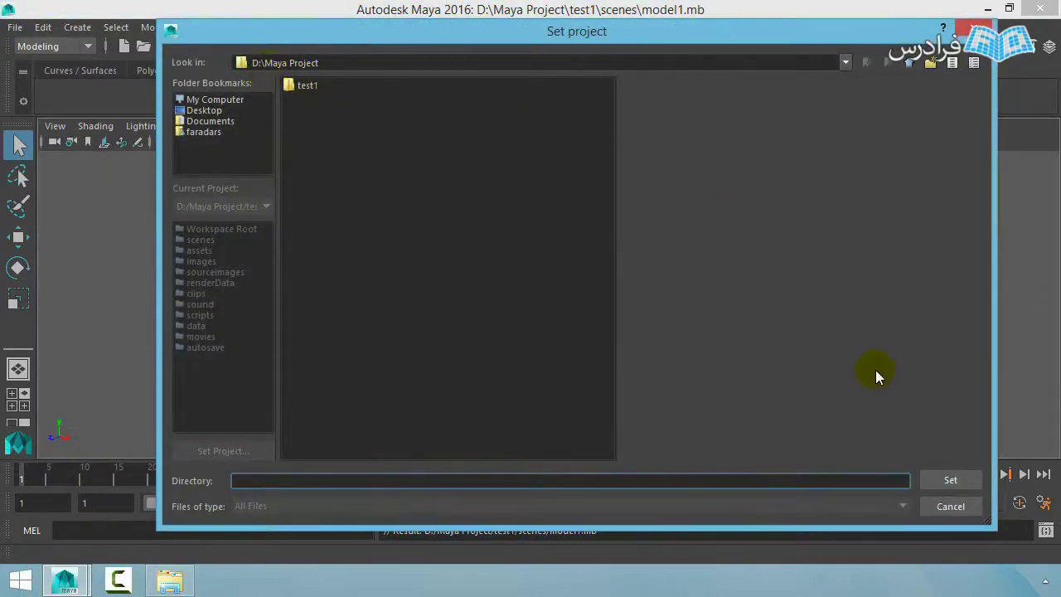
click(950, 480)
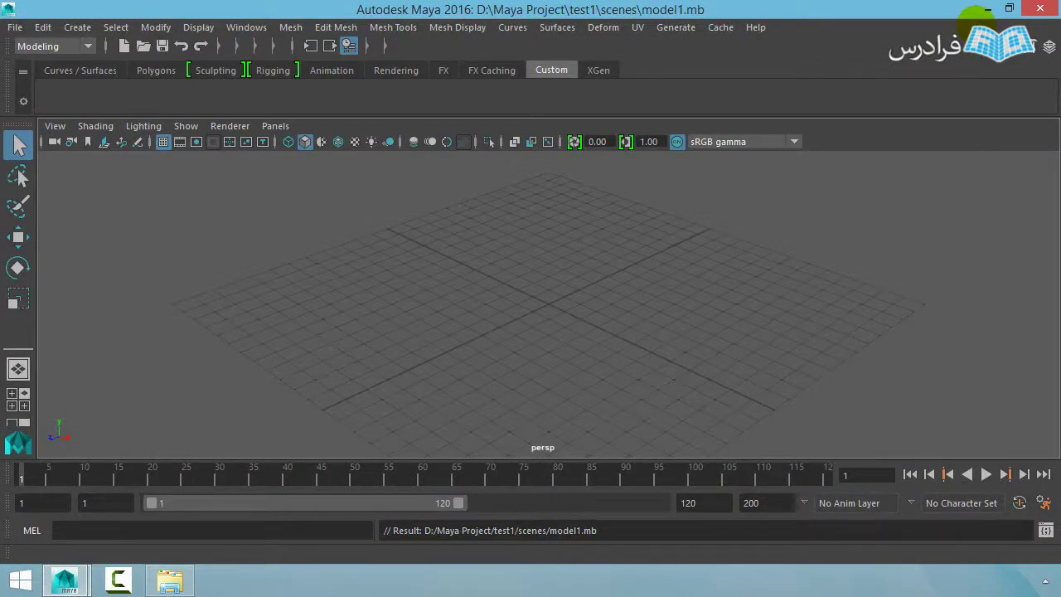
Step: Start a new scene, then reopen model1.mb from test1's scenes folder
click(15, 27)
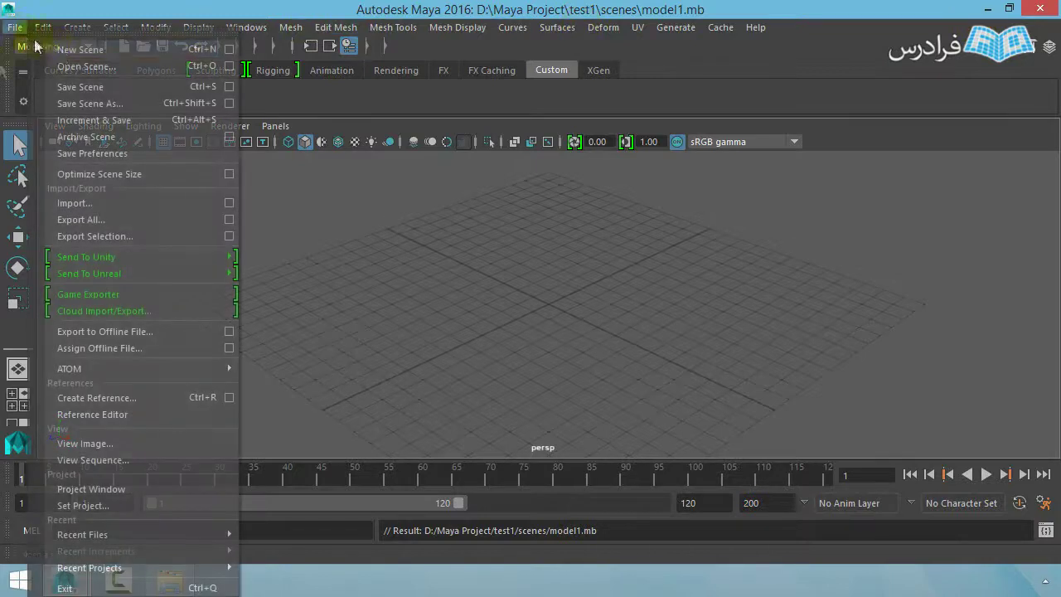
click(82, 49)
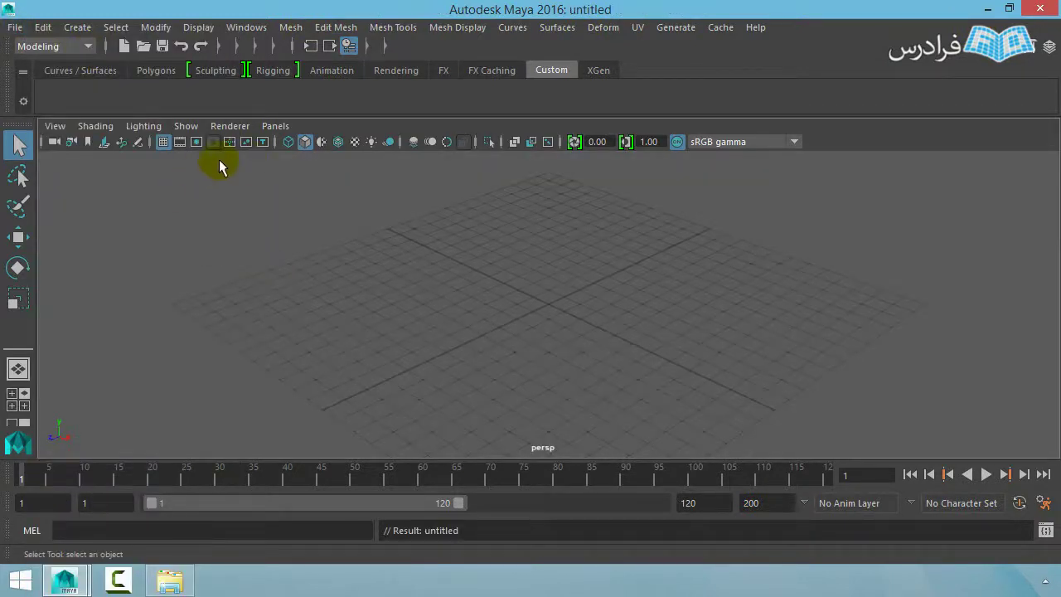
click(15, 28)
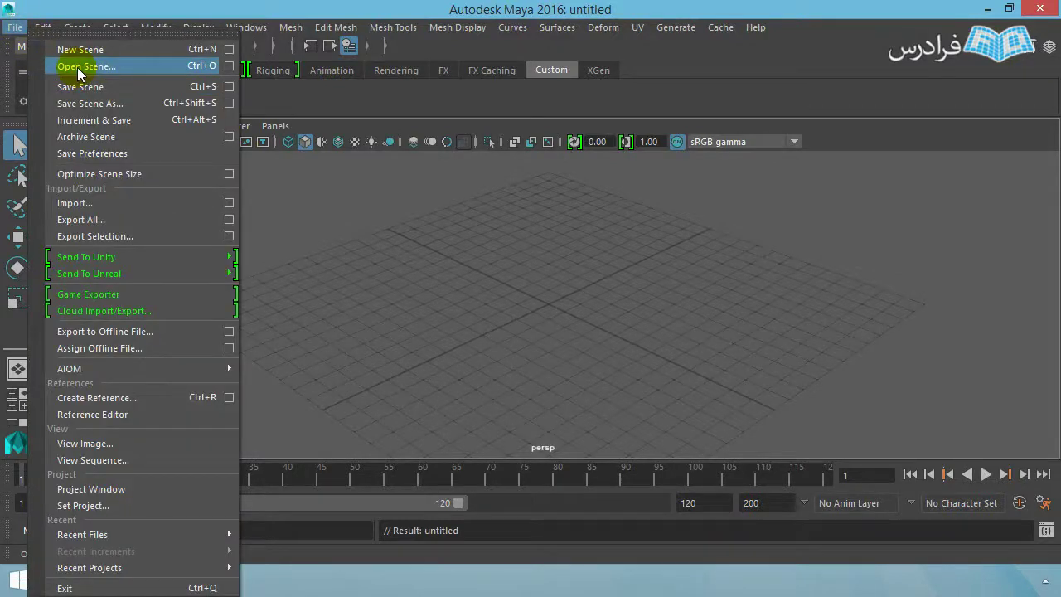
click(79, 71)
double_click(316, 99)
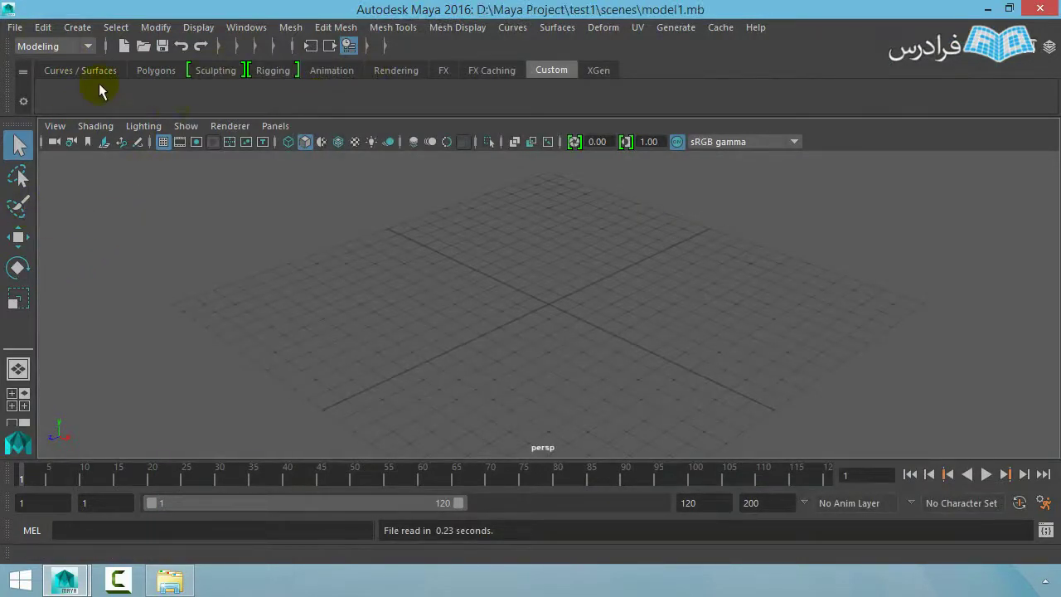
Step: Create a NURBS cube, scale it up, and raise it above the grid
click(78, 71)
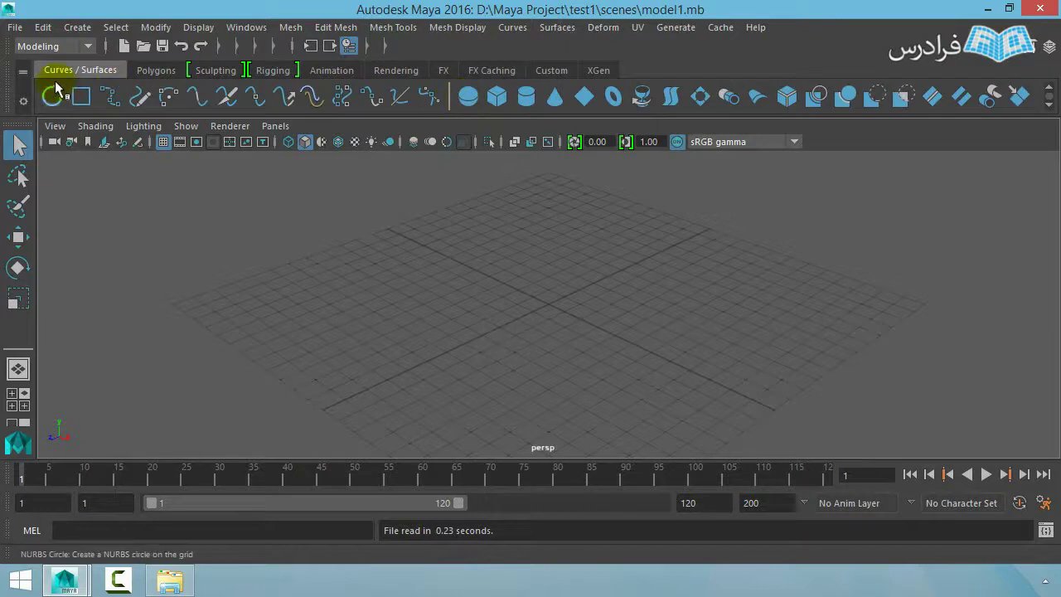
click(496, 97)
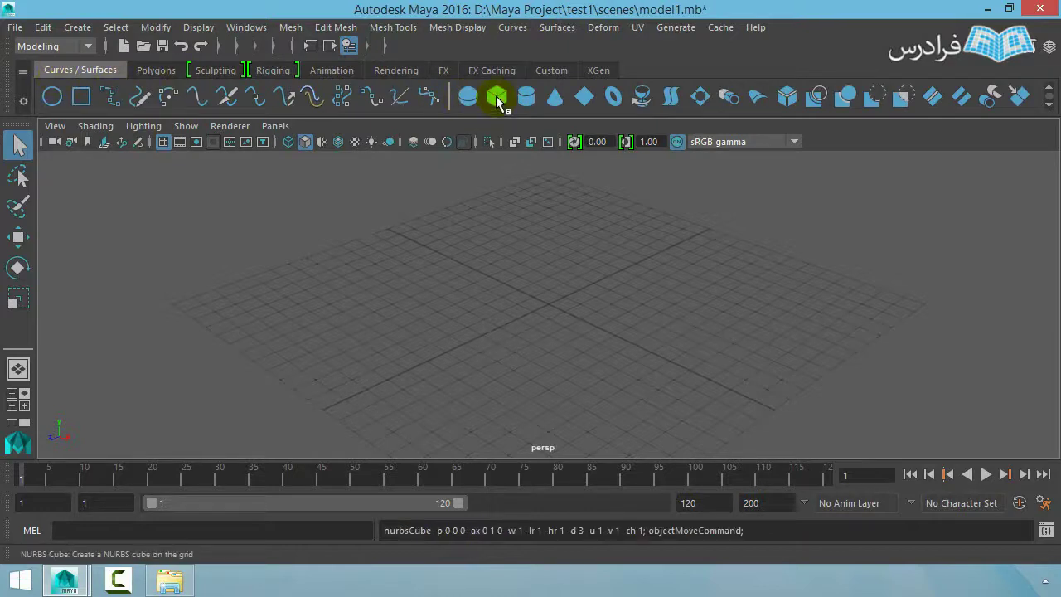
click(25, 301)
middle_drag(578, 309, 655, 360)
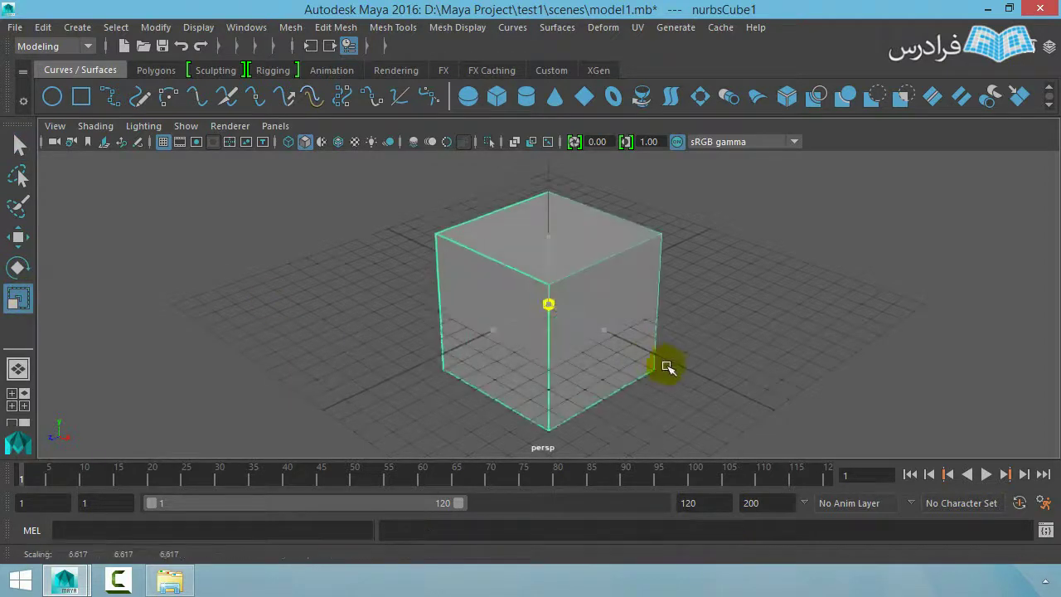
click(656, 361)
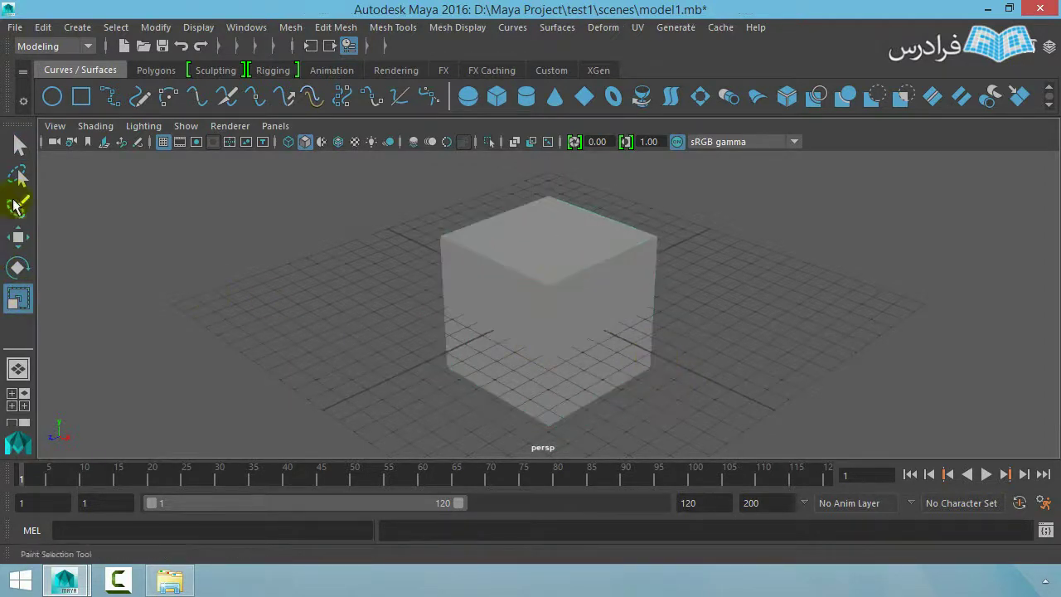
click(20, 238)
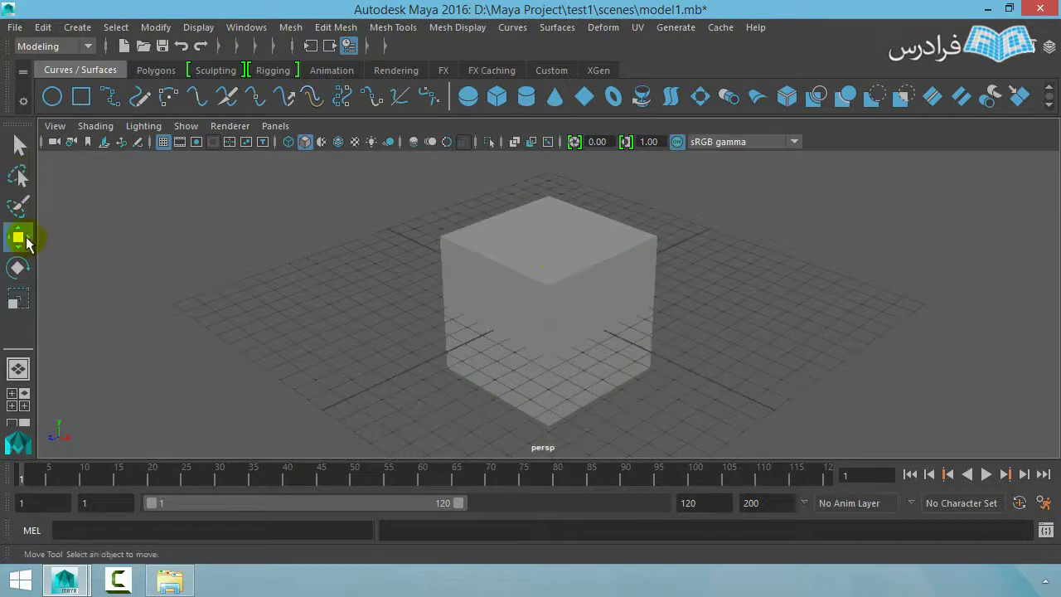
click(555, 259)
click(557, 238)
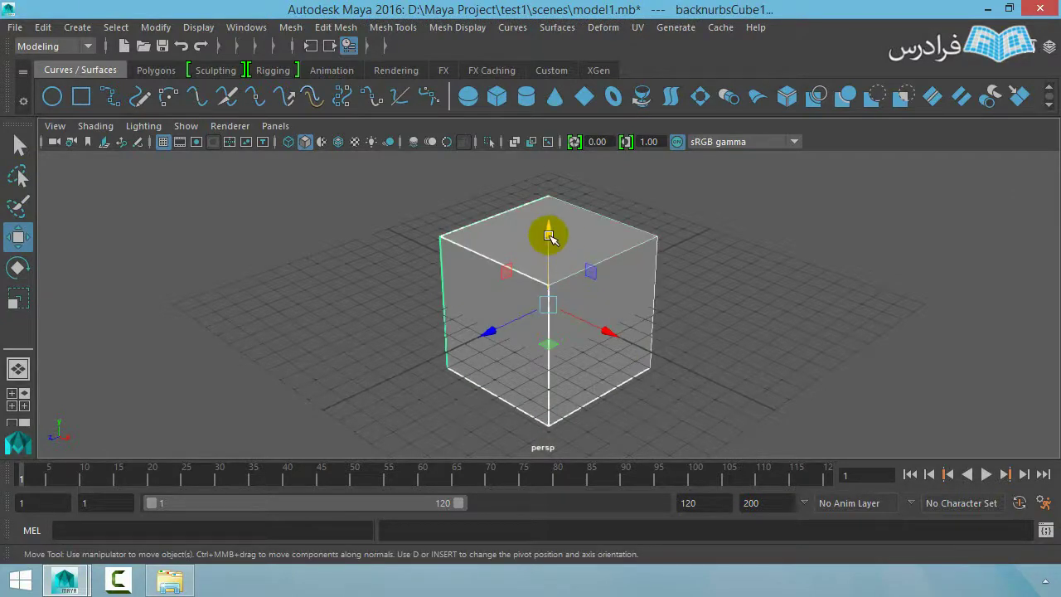
drag(547, 233, 549, 192)
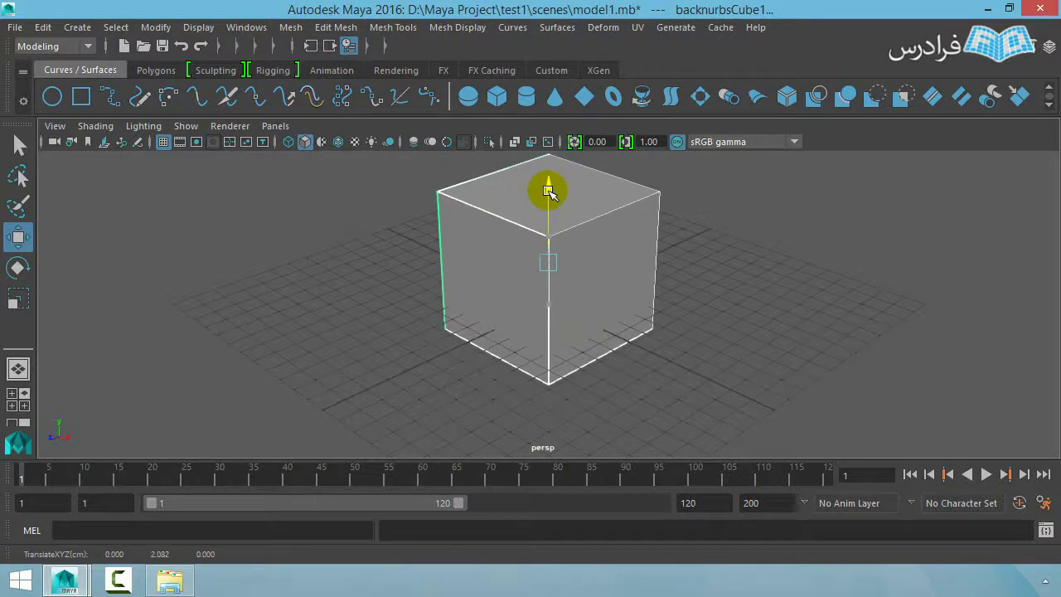
Step: Save the scene to model1.mb and close Maya
click(16, 30)
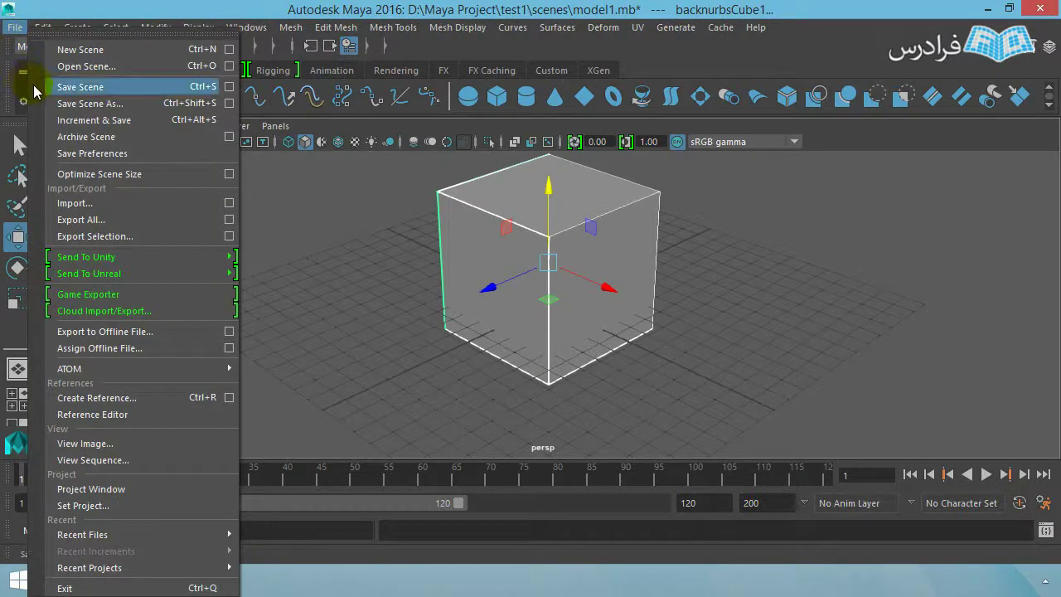
click(62, 88)
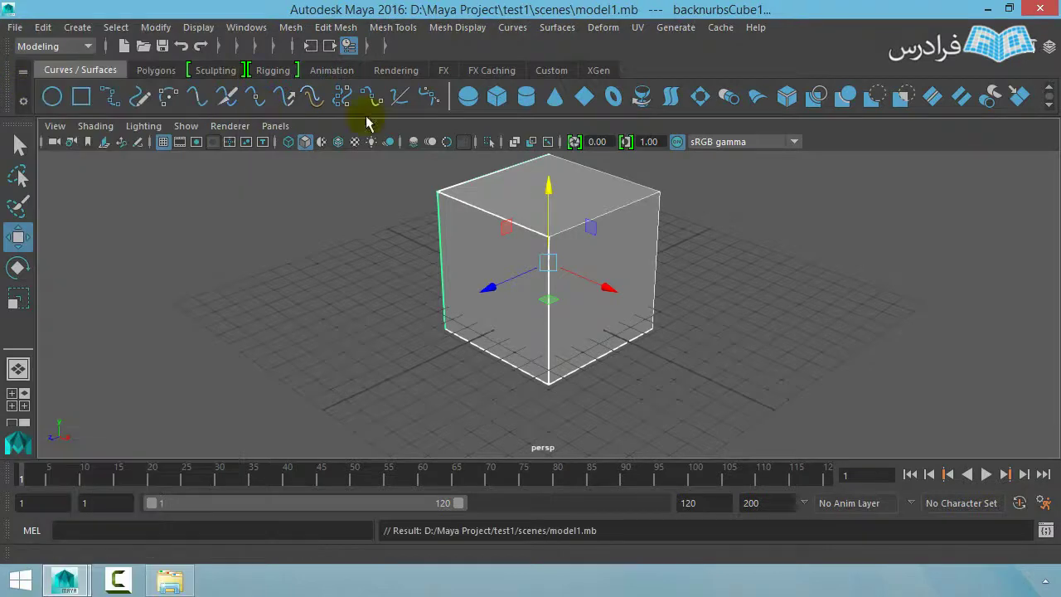
click(1050, 8)
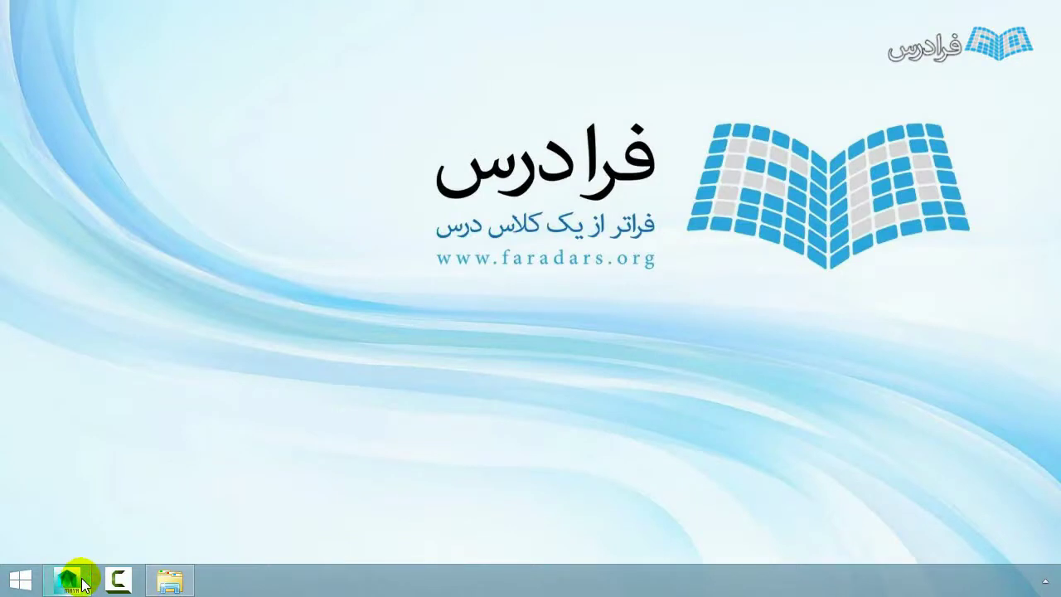
Step: Relaunch Maya and untick 'Show this at startup' in What's New Highlight Settings
click(83, 583)
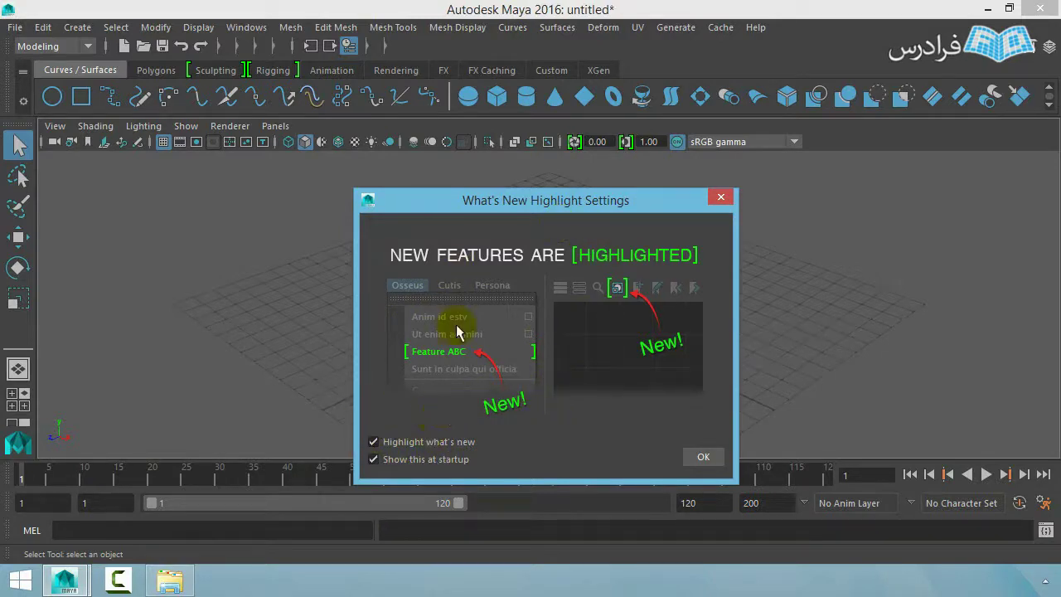
click(419, 466)
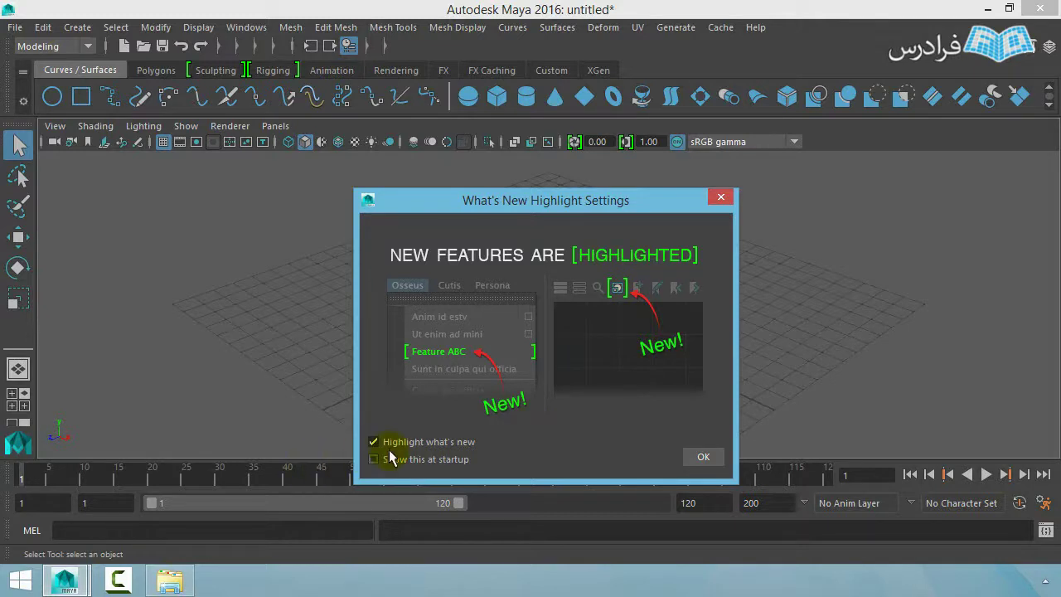
click(699, 461)
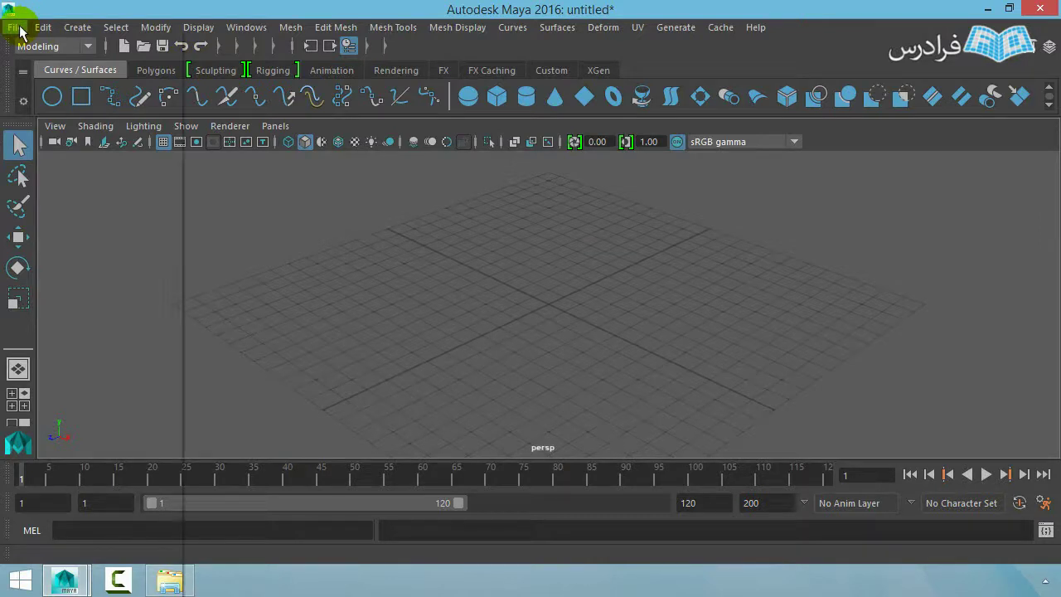
Step: Set D:/Maya Project/test1 as the current project via Set Project
click(17, 27)
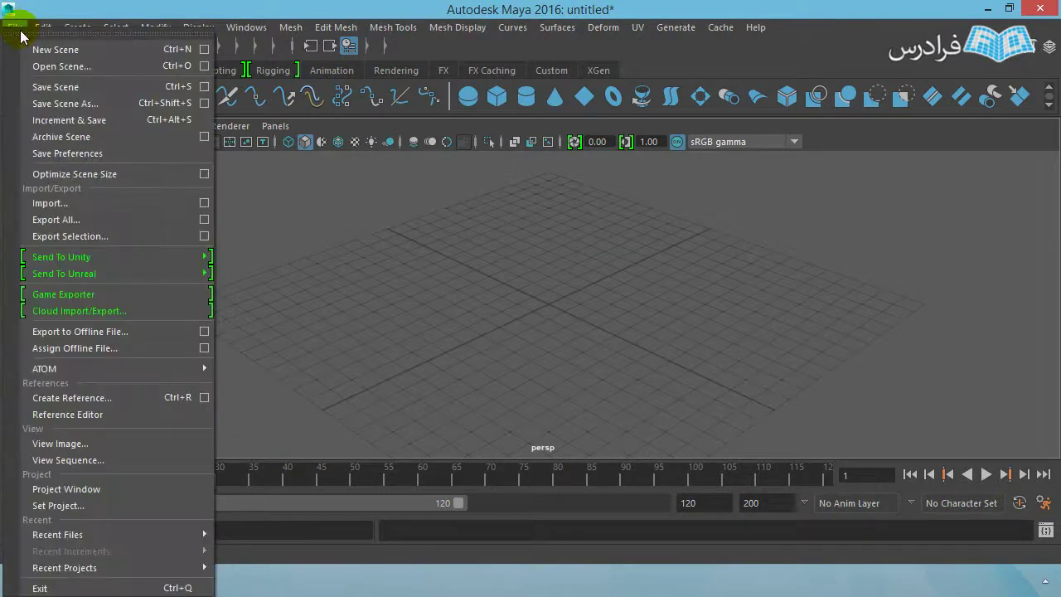
click(113, 505)
click(303, 86)
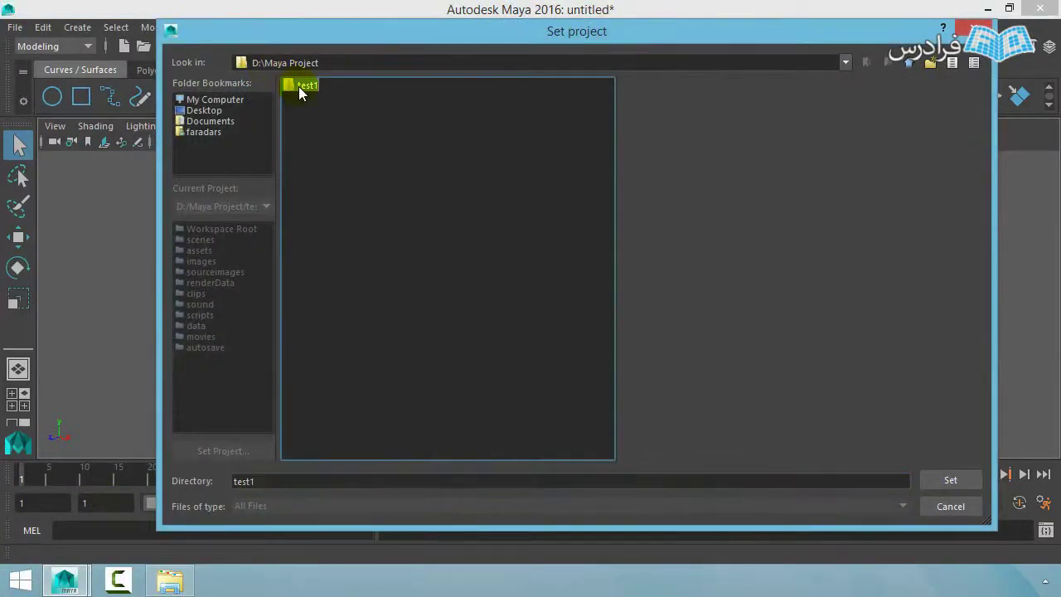
click(951, 480)
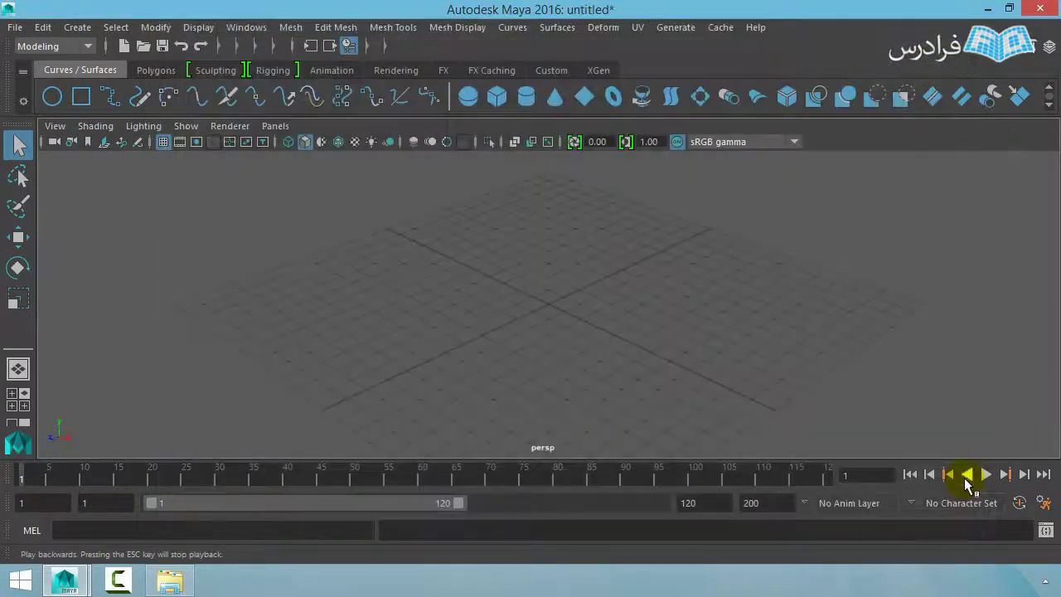
Step: Reopen model1.mb from the scenes folder, discarding changes to the untitled scene
click(15, 28)
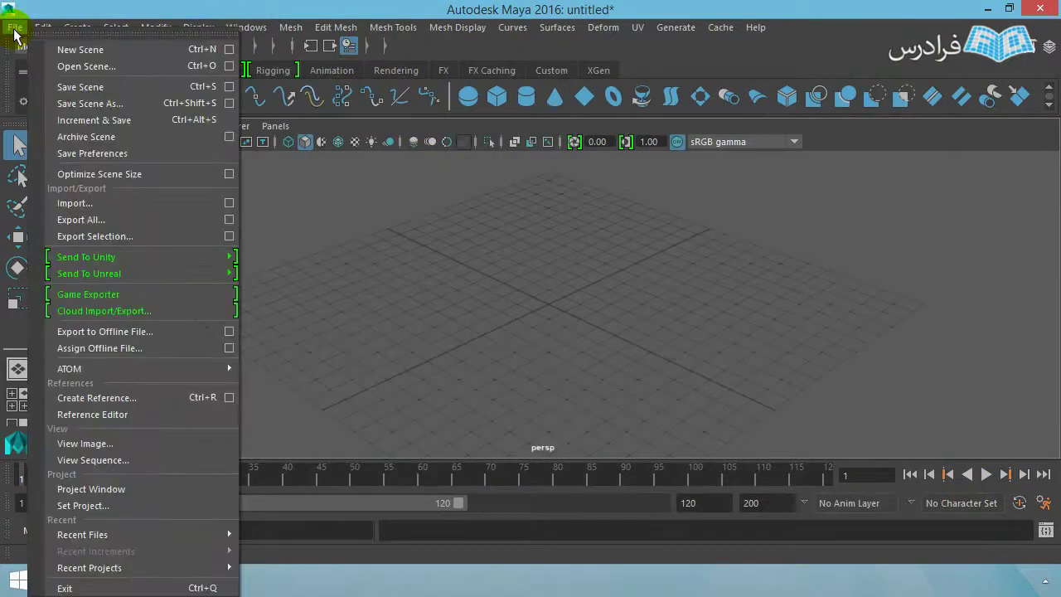
click(84, 70)
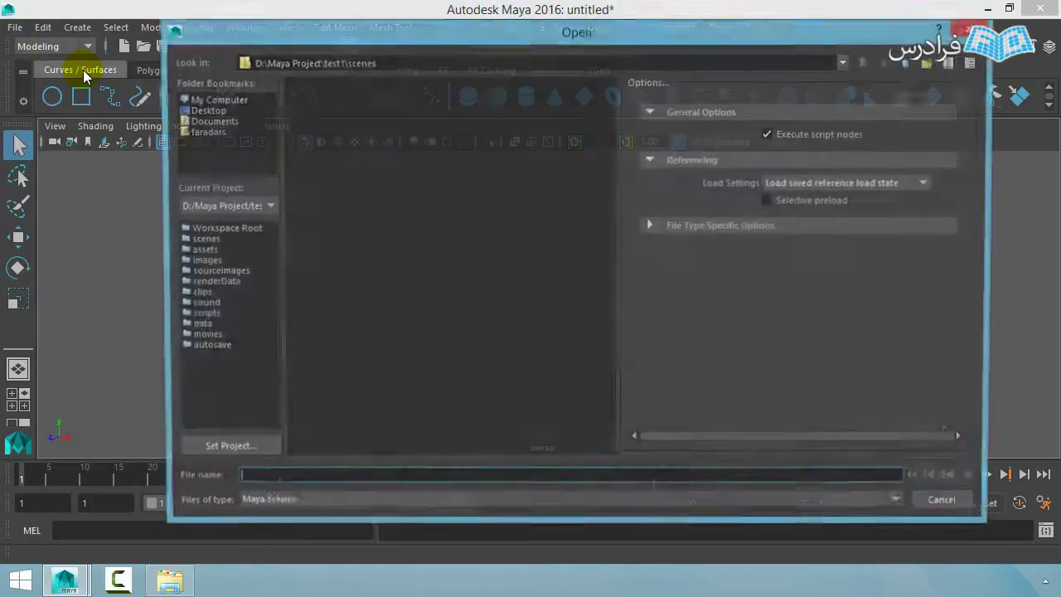
key(Escape)
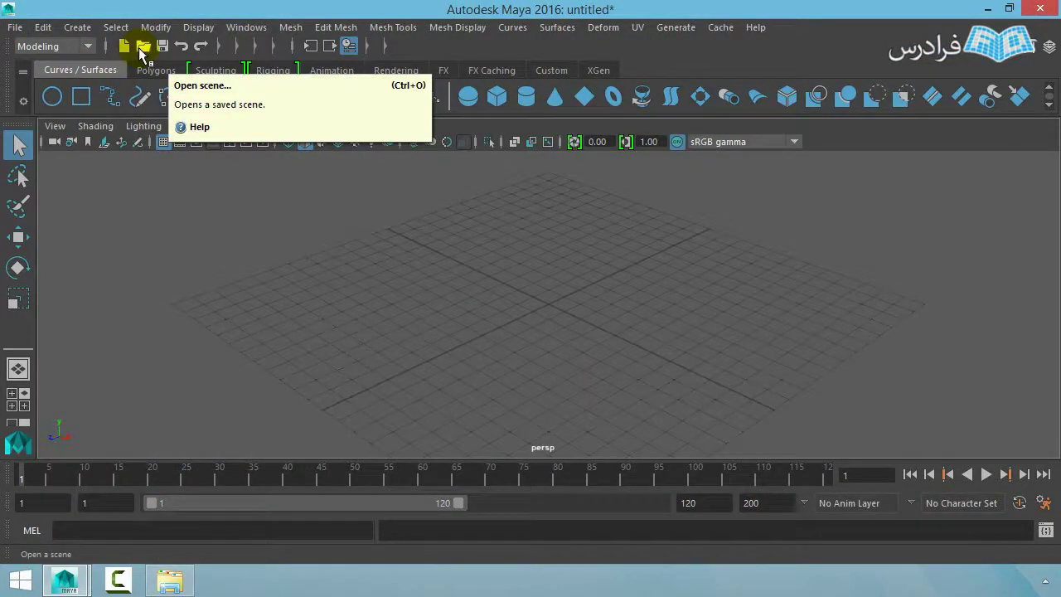
click(142, 53)
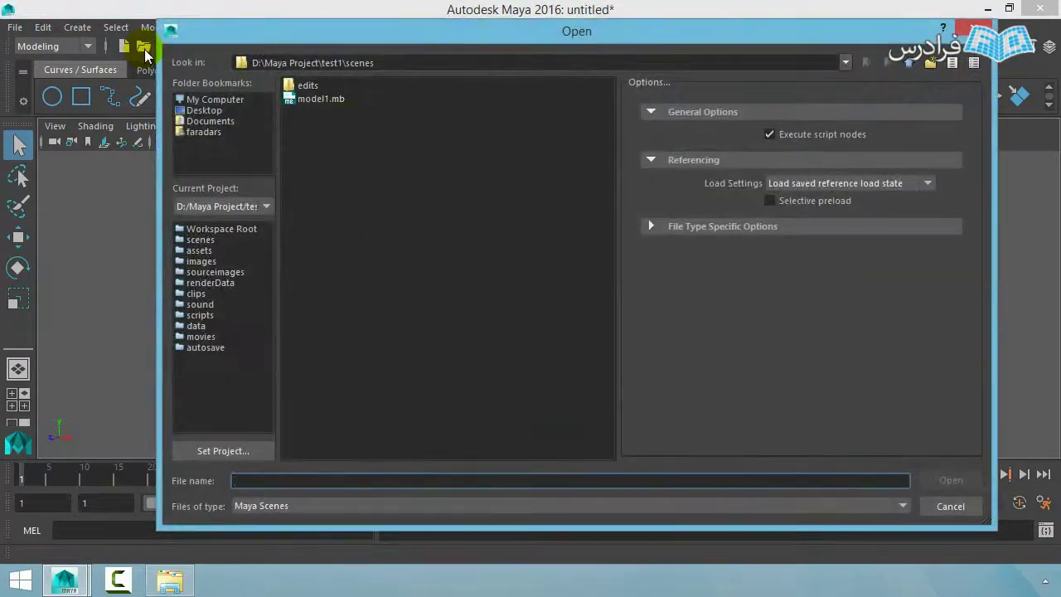
click(328, 100)
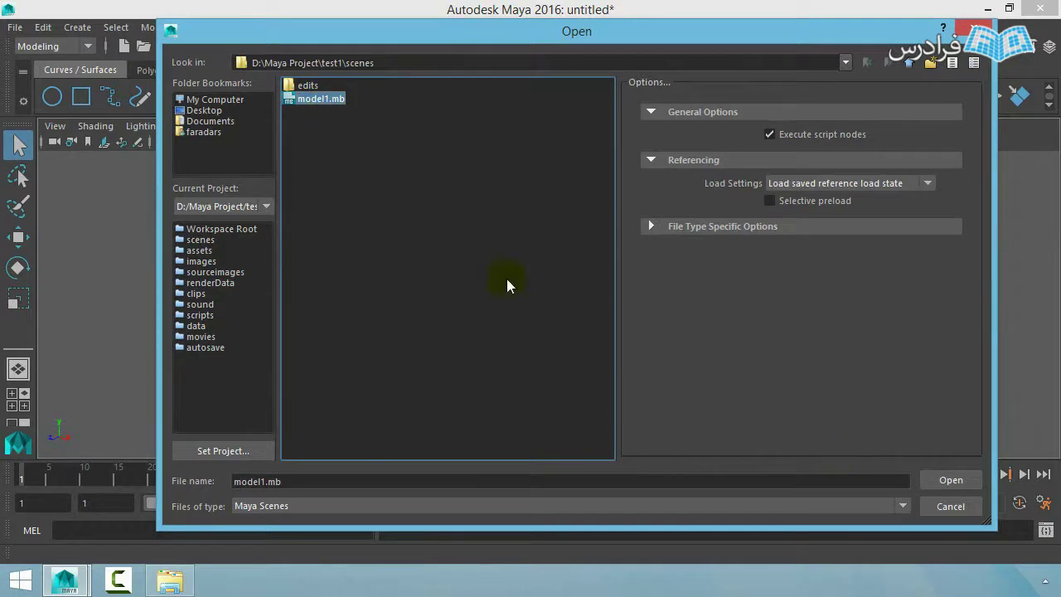
click(945, 479)
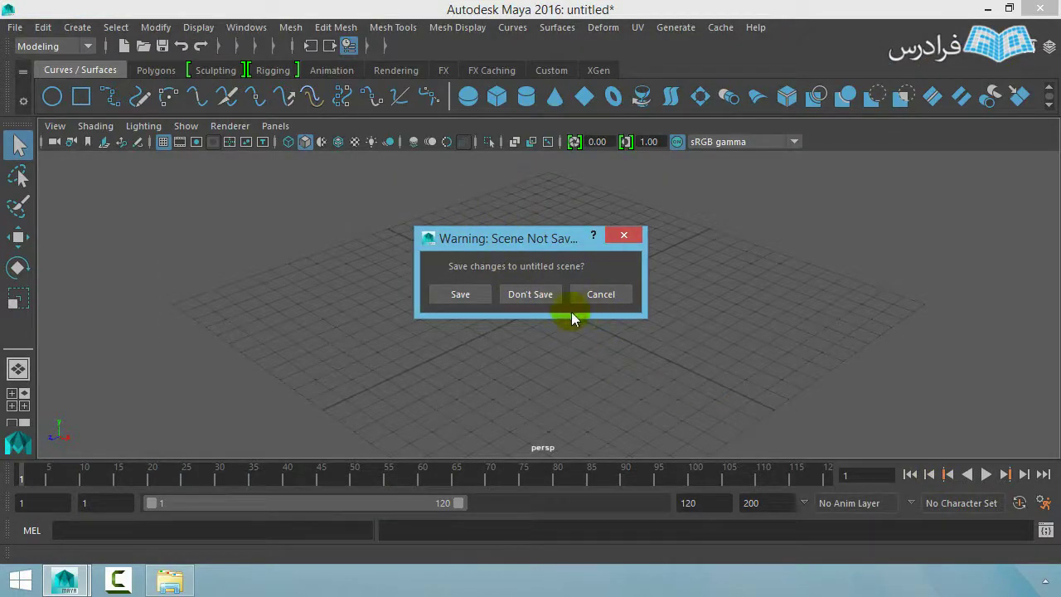
click(535, 288)
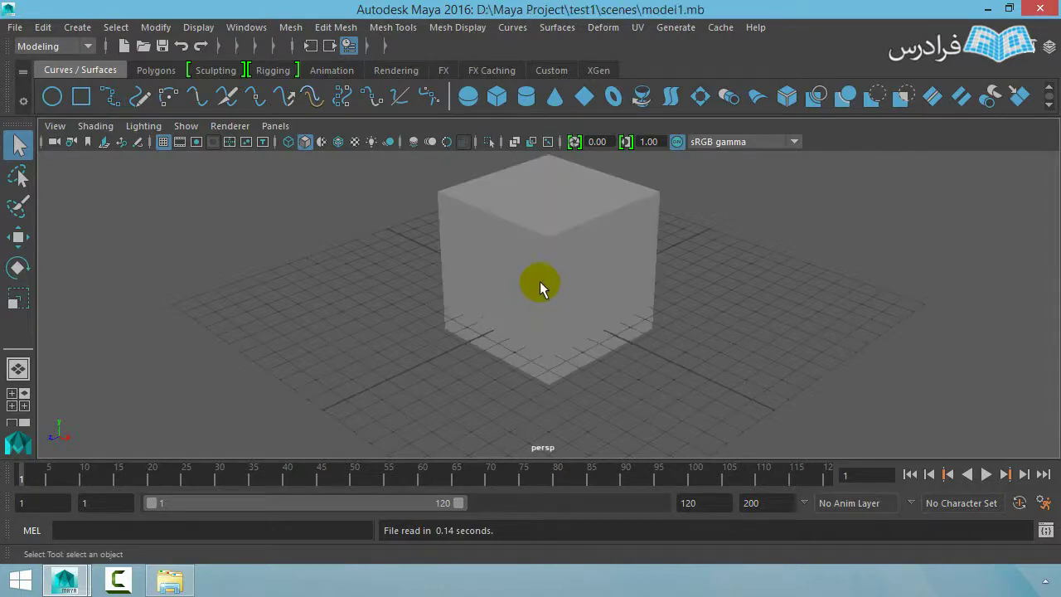
click(16, 29)
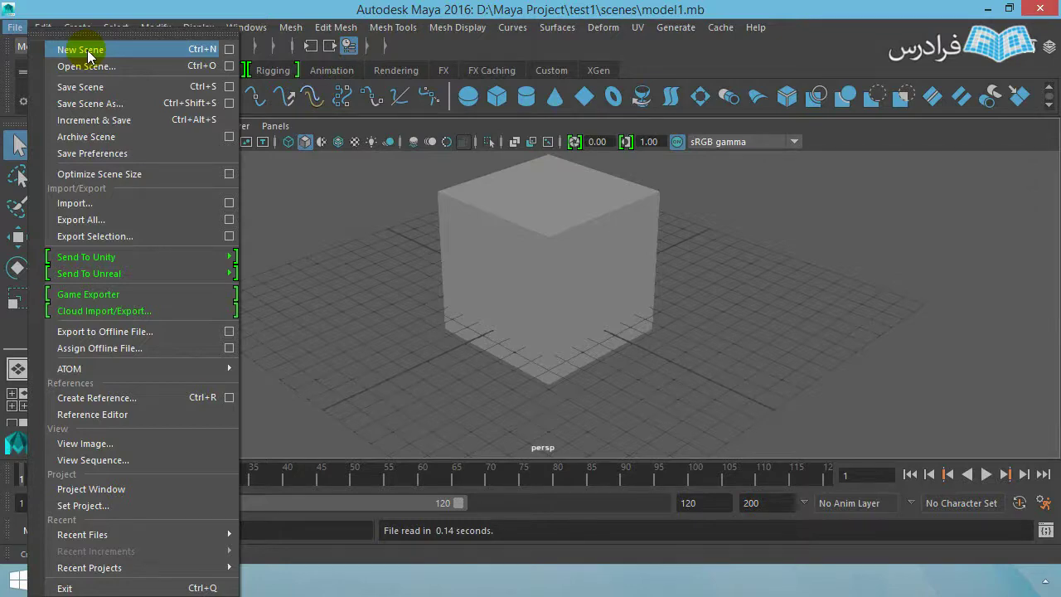
Step: Open New Scene Options and leave Enable default scene turned off
click(225, 49)
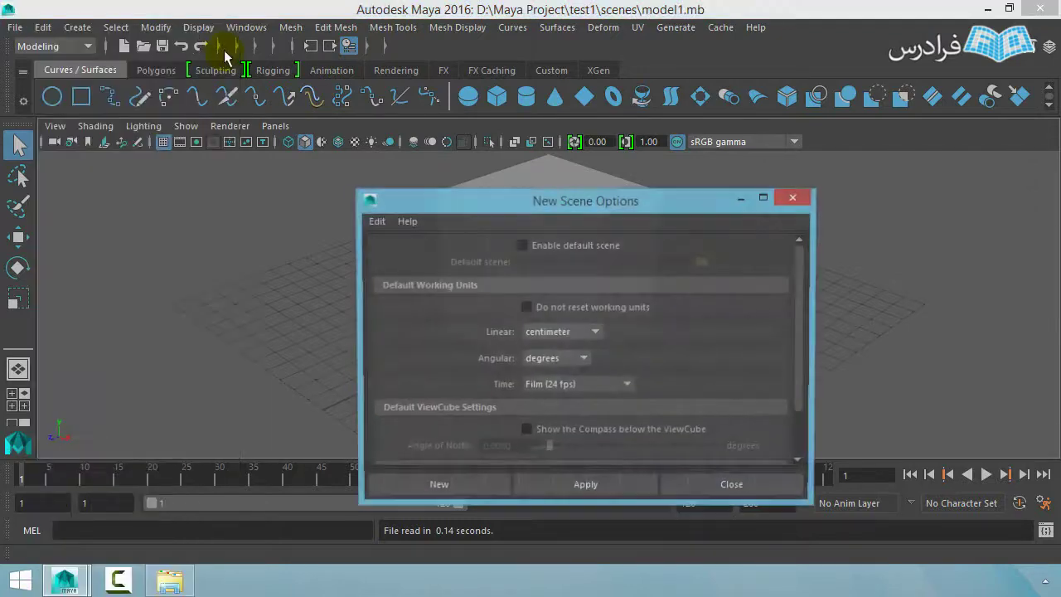
drag(523, 197, 447, 173)
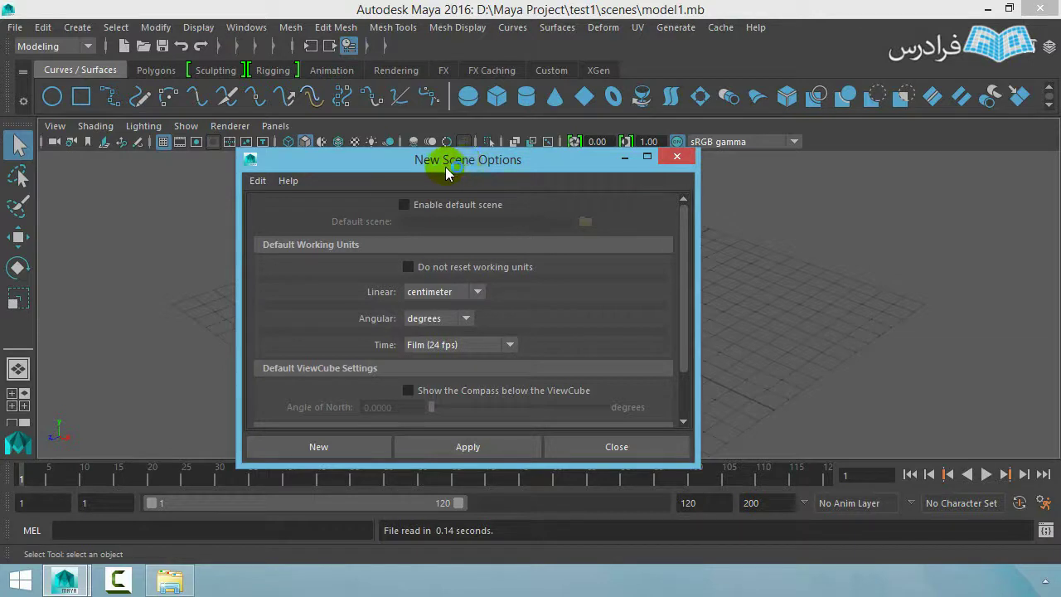
click(418, 207)
click(421, 213)
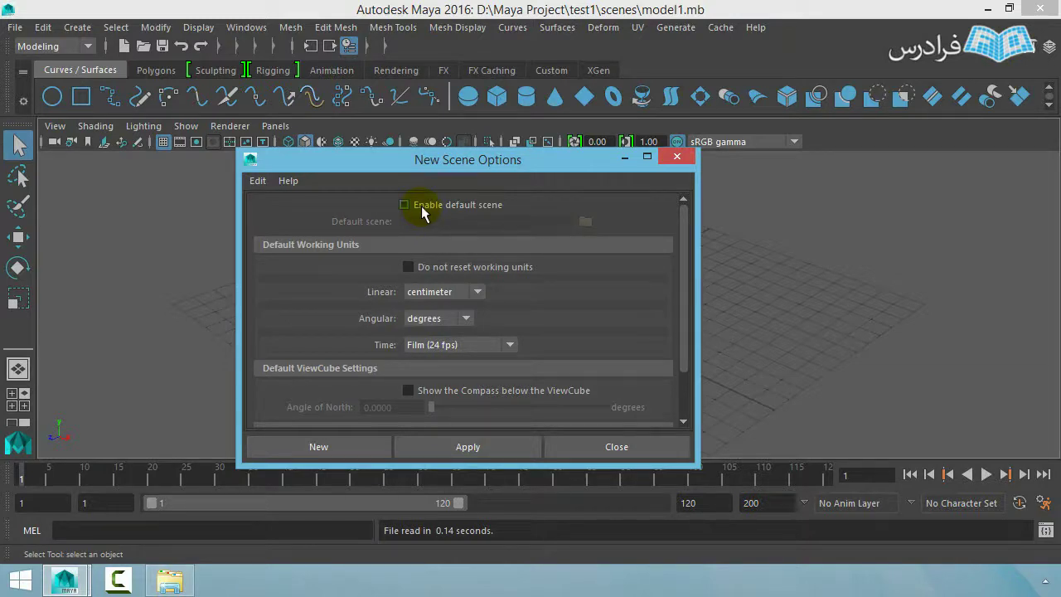
click(469, 207)
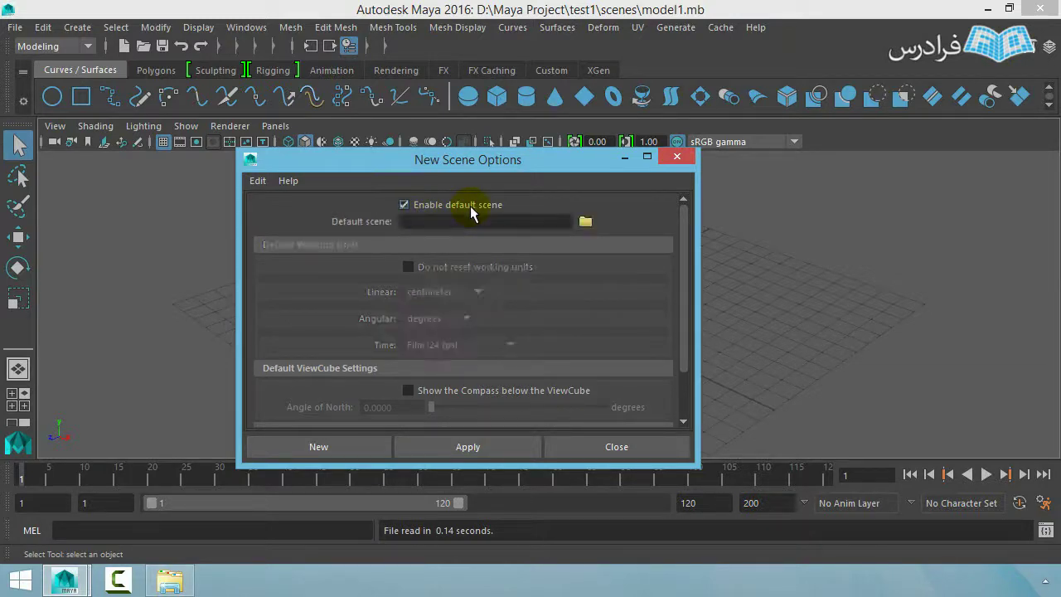
click(469, 212)
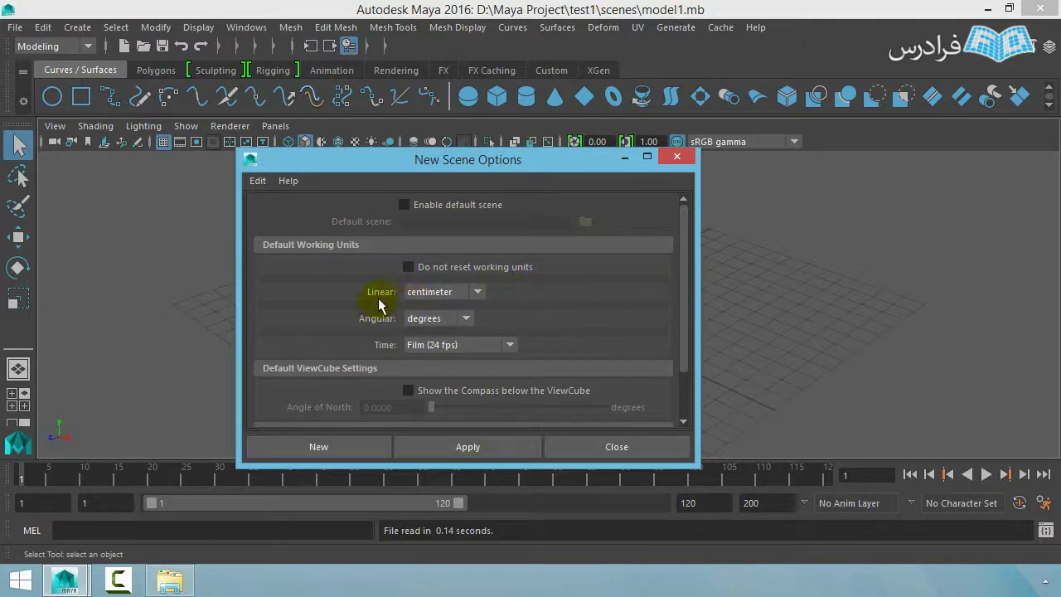
Step: Keep the linear working unit at centimeter and the angular unit at degrees
click(477, 294)
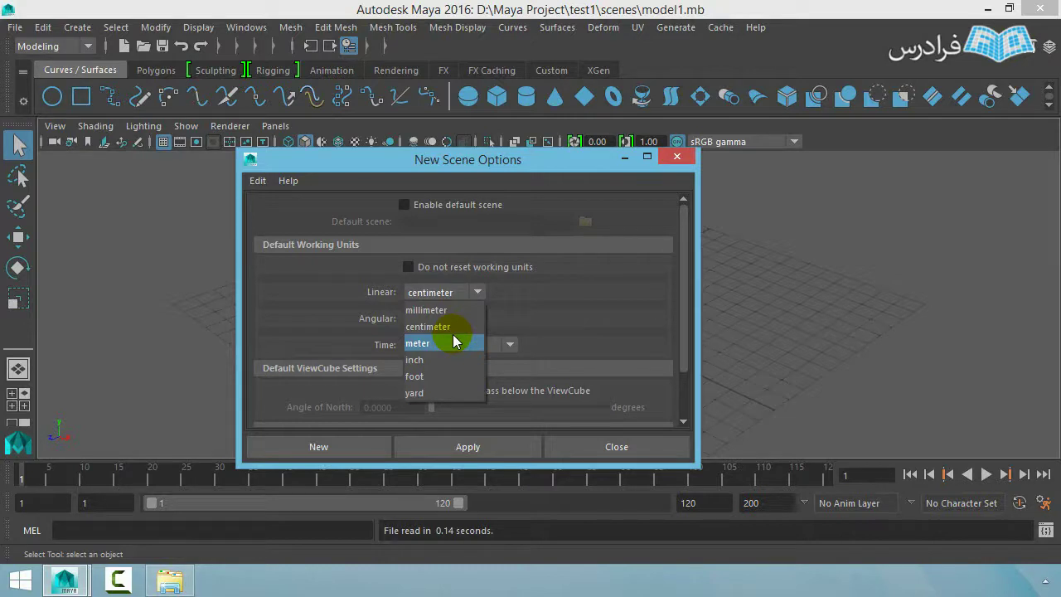
click(450, 327)
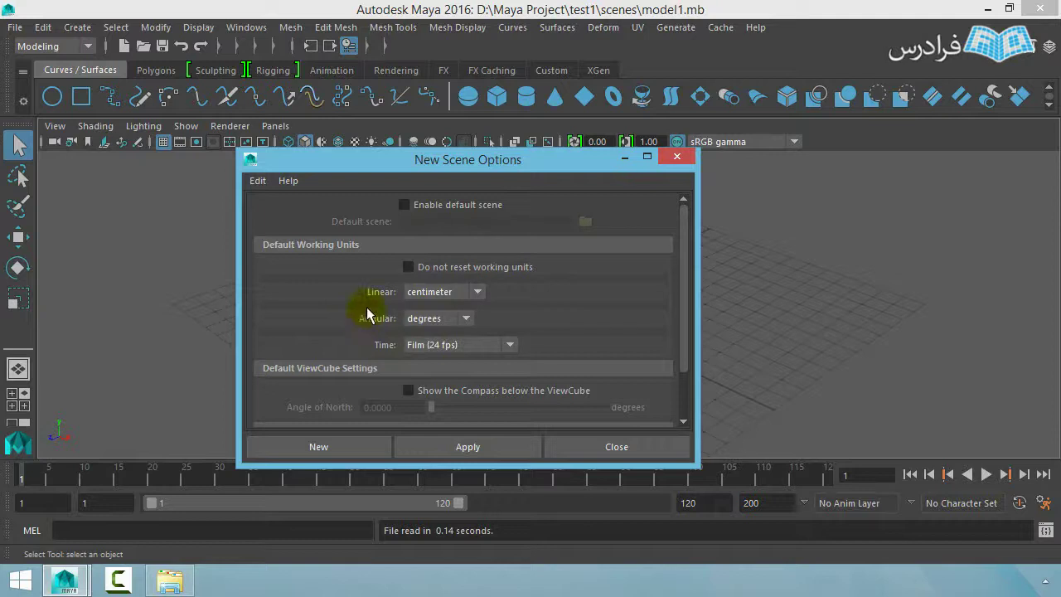
click(465, 329)
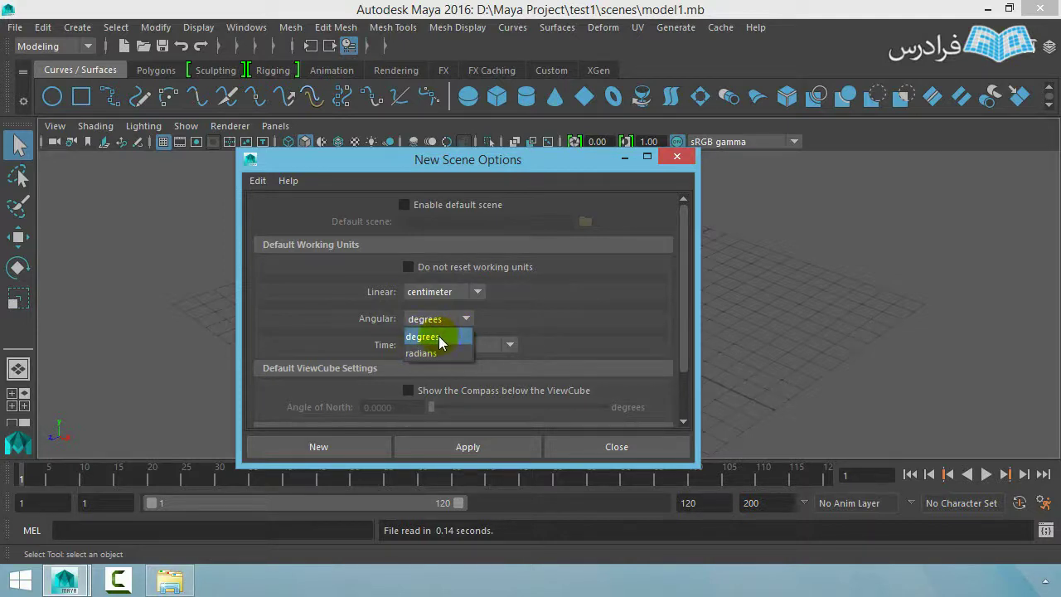
click(440, 337)
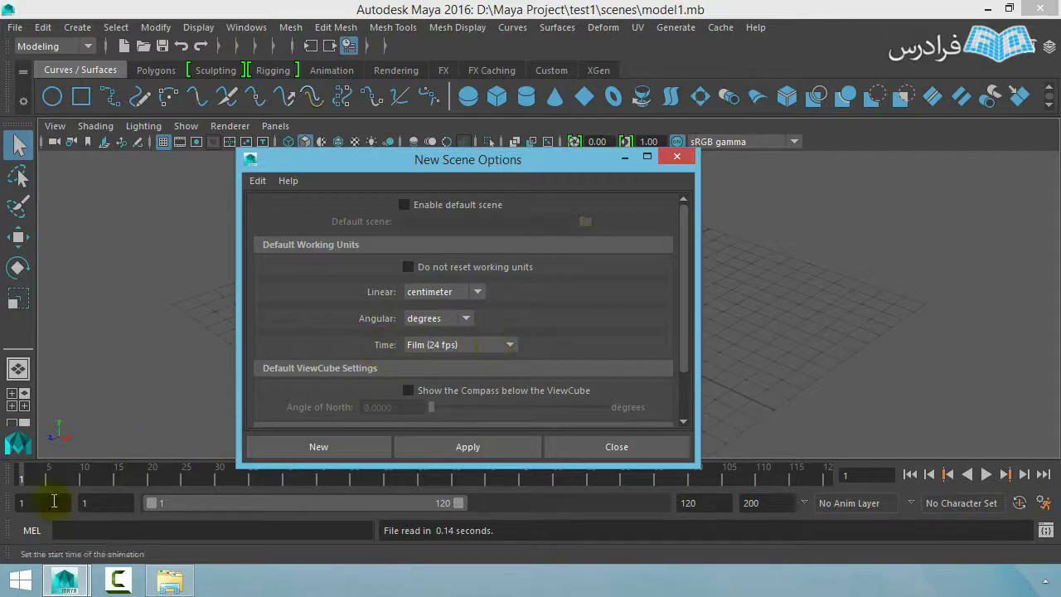
Step: Set the new-scene time unit to PAL (25 fps), leave Compass off, and close the options
click(510, 345)
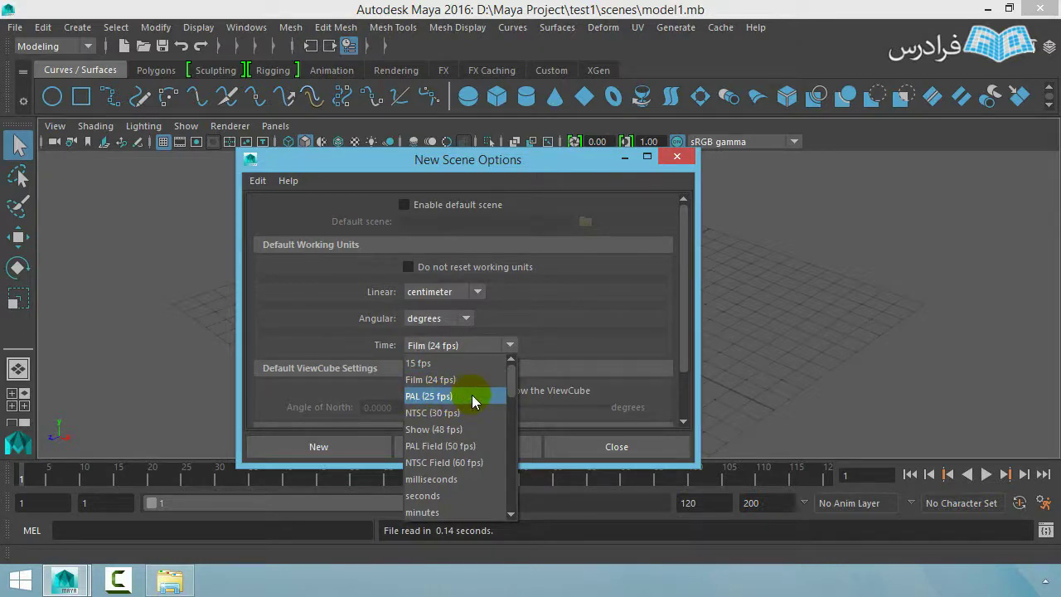
click(471, 394)
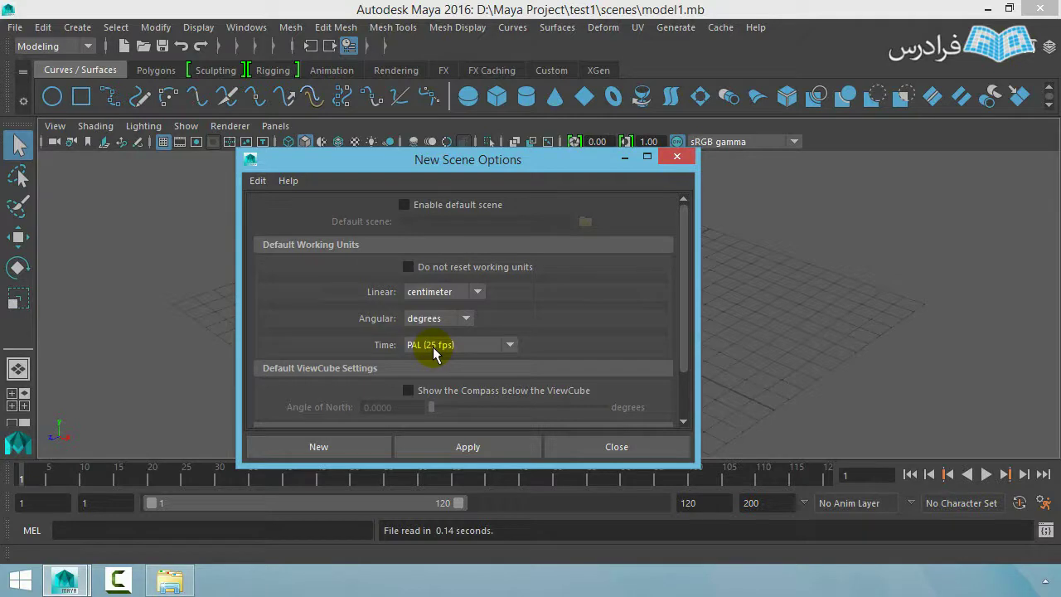
click(408, 391)
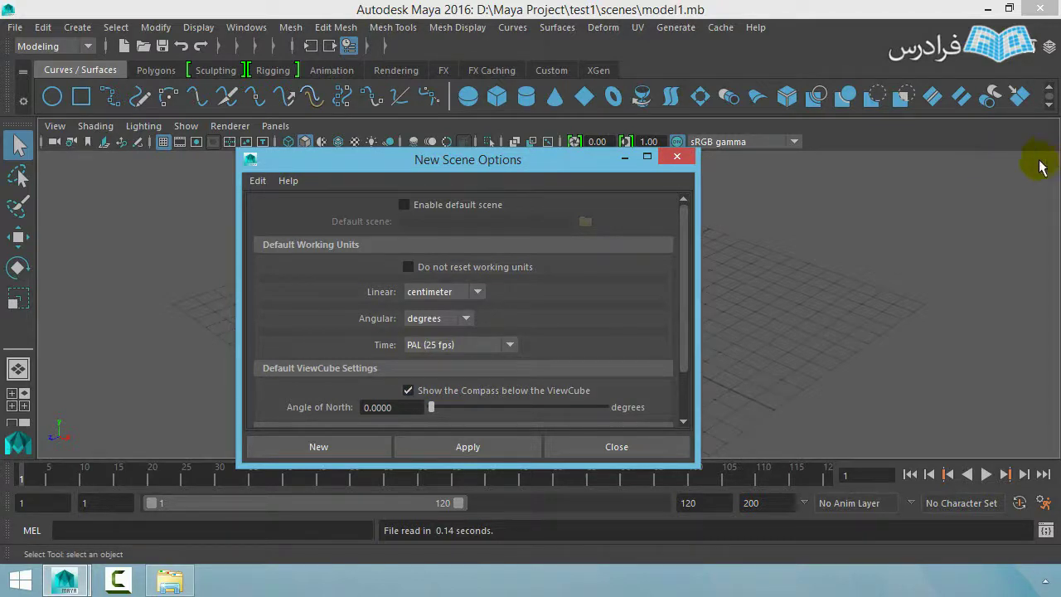
click(408, 391)
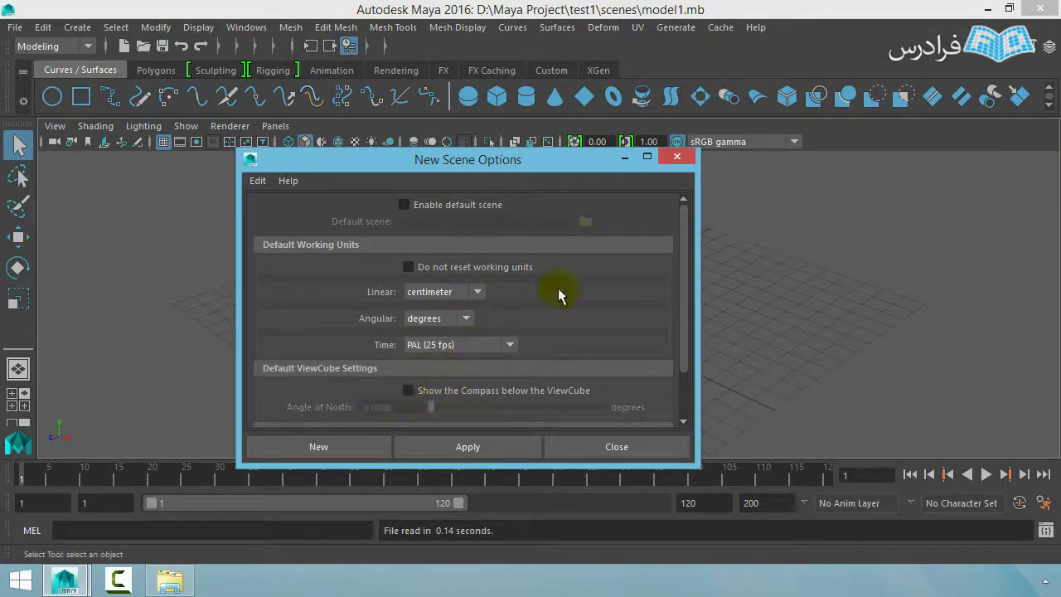
click(678, 158)
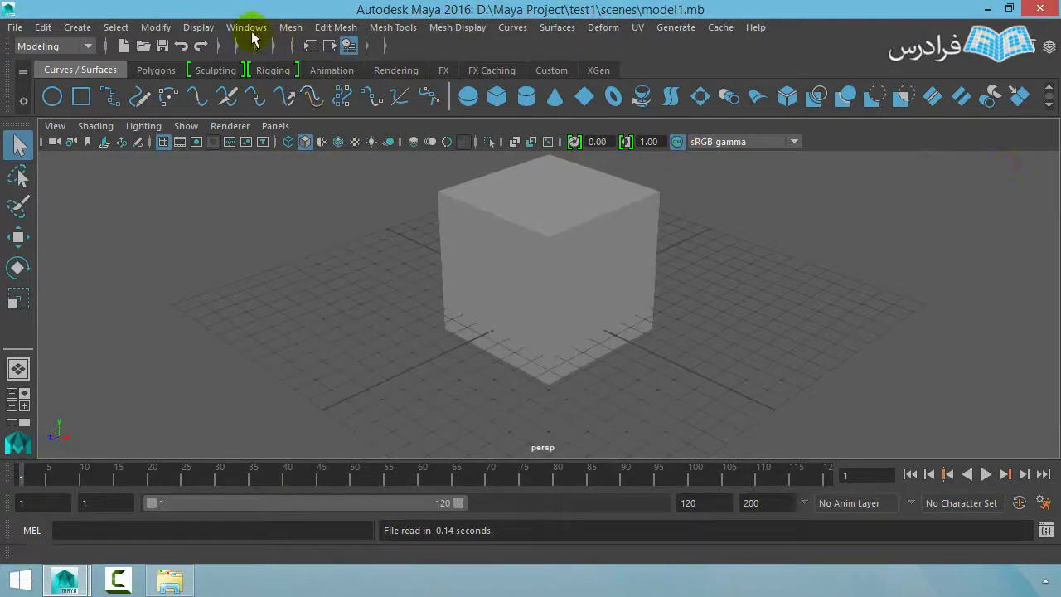
Step: Switch the perspective panel's renderer to Legacy High Quality Viewport so the ViewCube appears
click(189, 31)
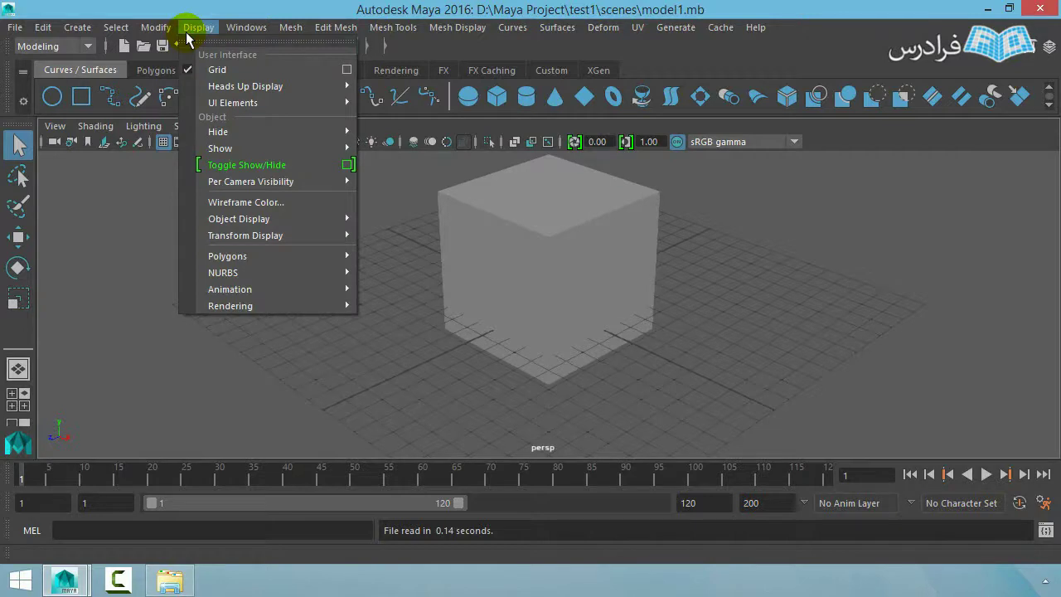
mouse_move(246, 86)
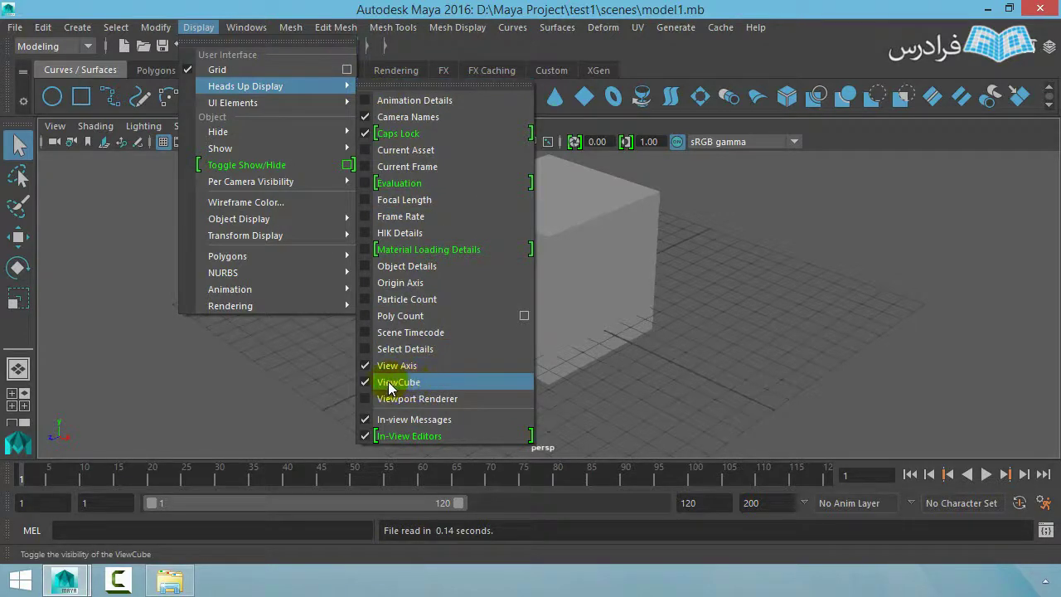
click(876, 101)
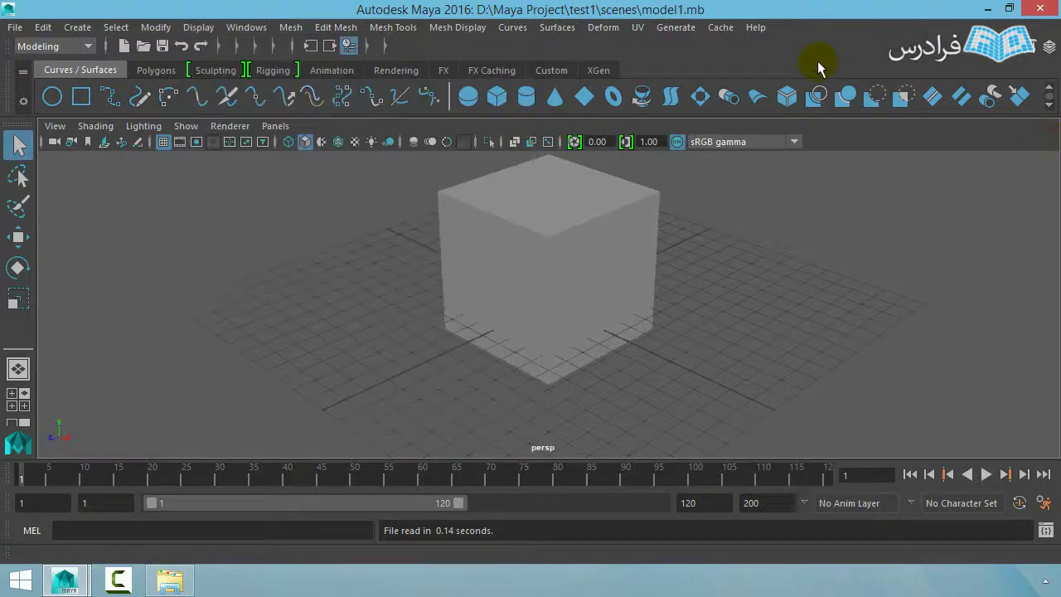
click(236, 128)
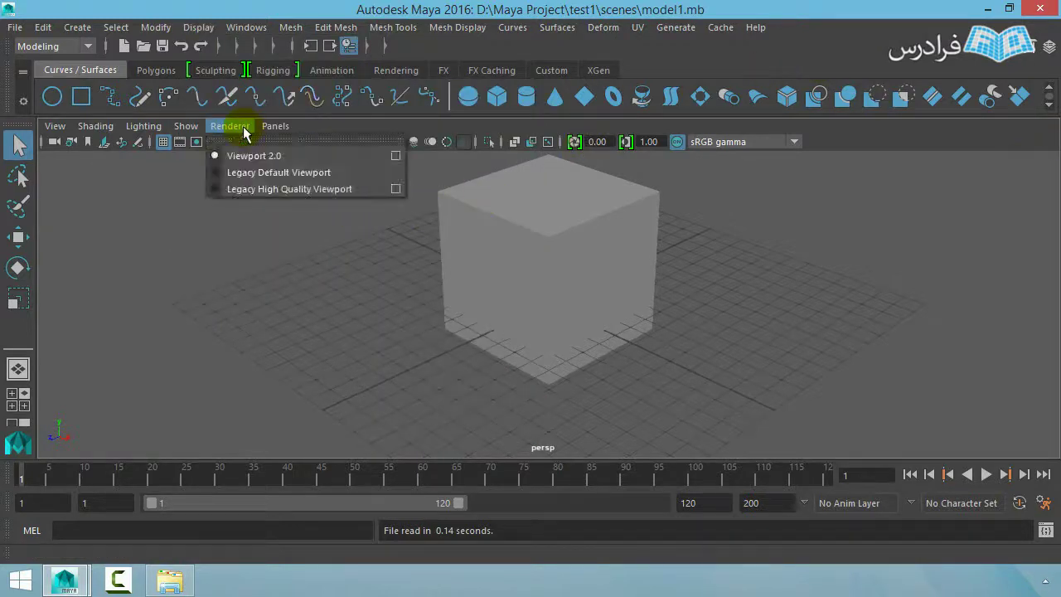
click(235, 192)
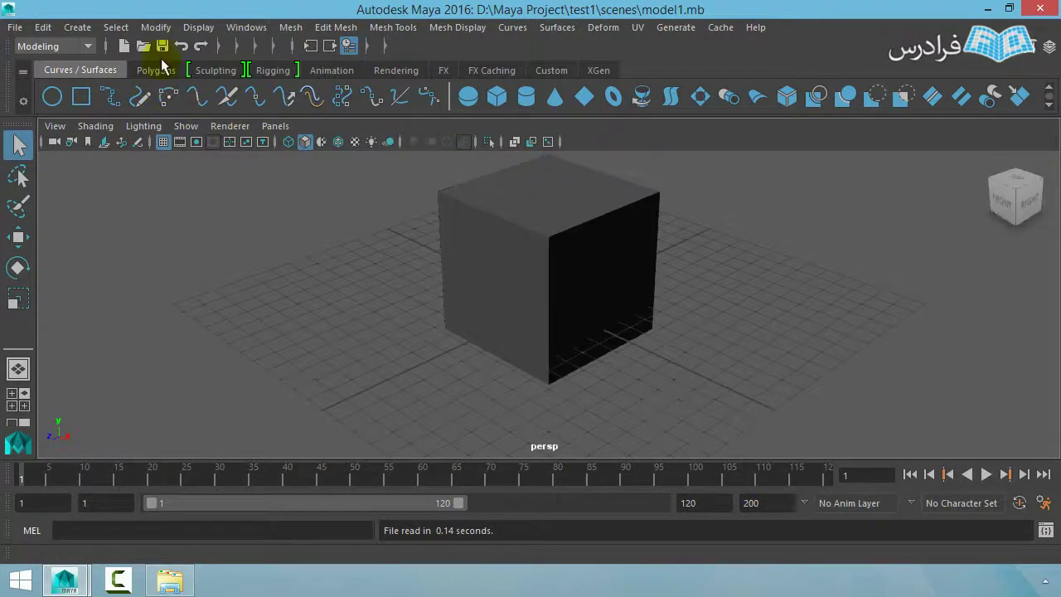
click(16, 29)
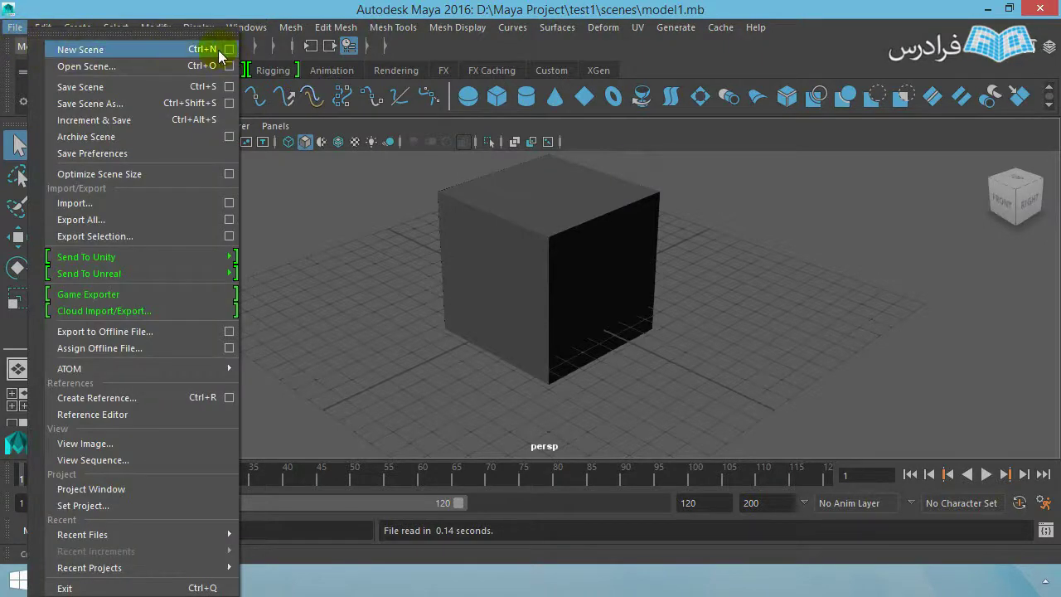
Step: Enable Show the Compass below the ViewCube in the New Scene options, then close them
click(226, 50)
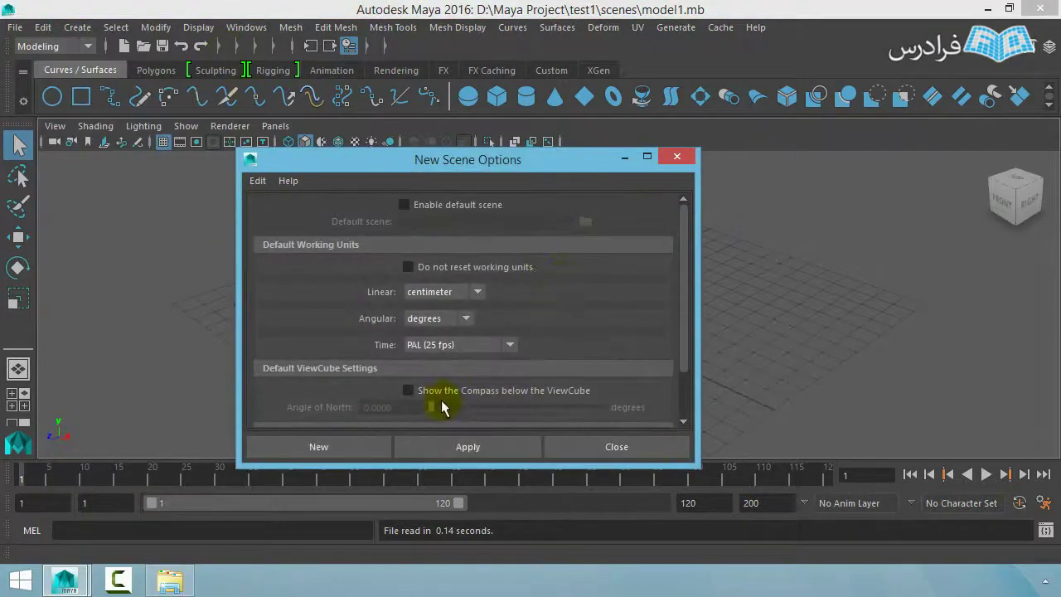
click(442, 394)
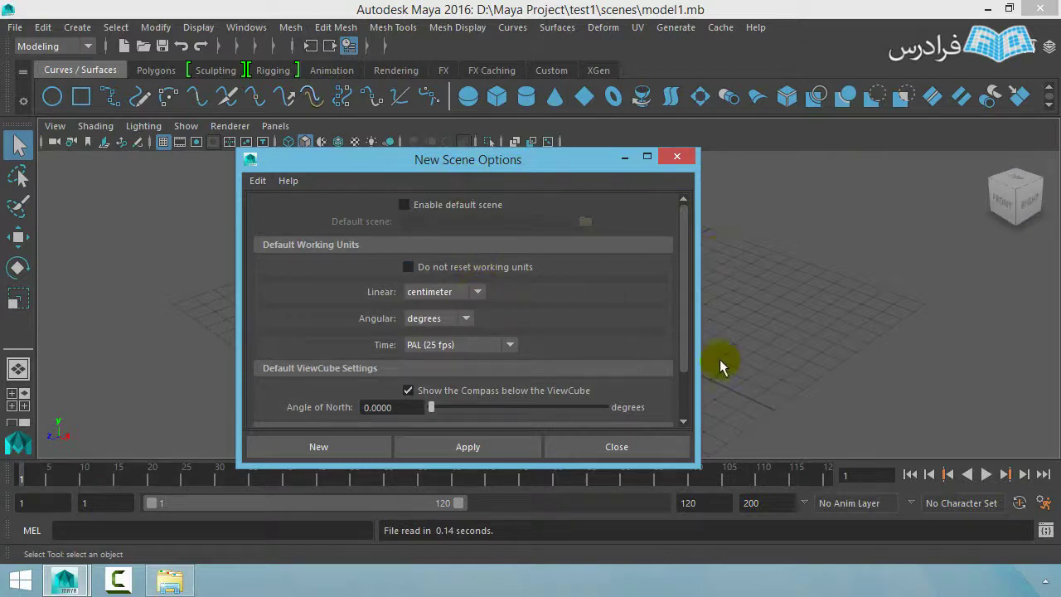
click(645, 454)
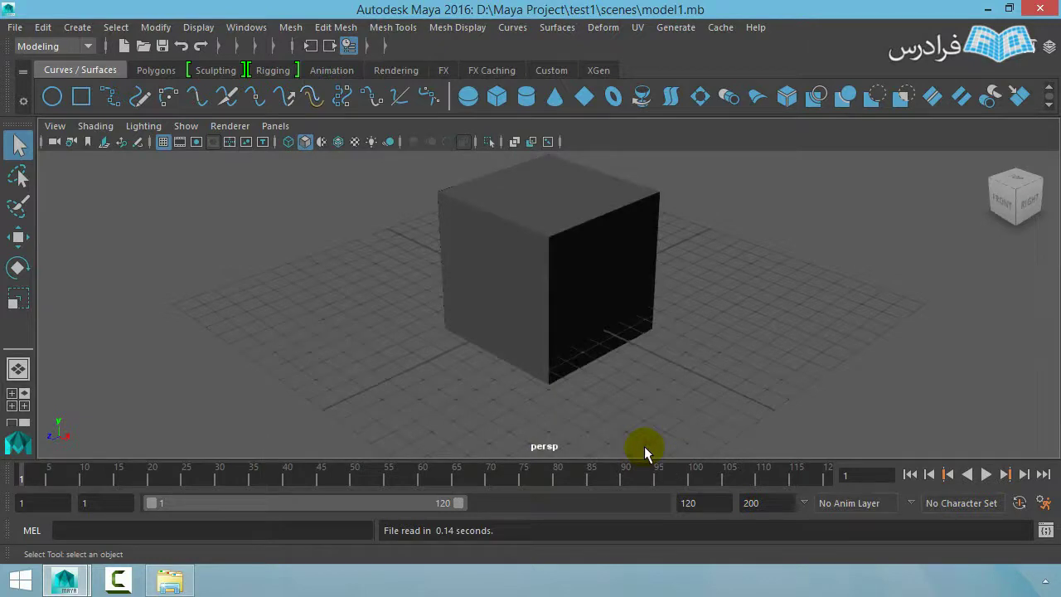
Step: Set New Scene defaults to playback end 100 and animation end 1000, and apply them
click(15, 27)
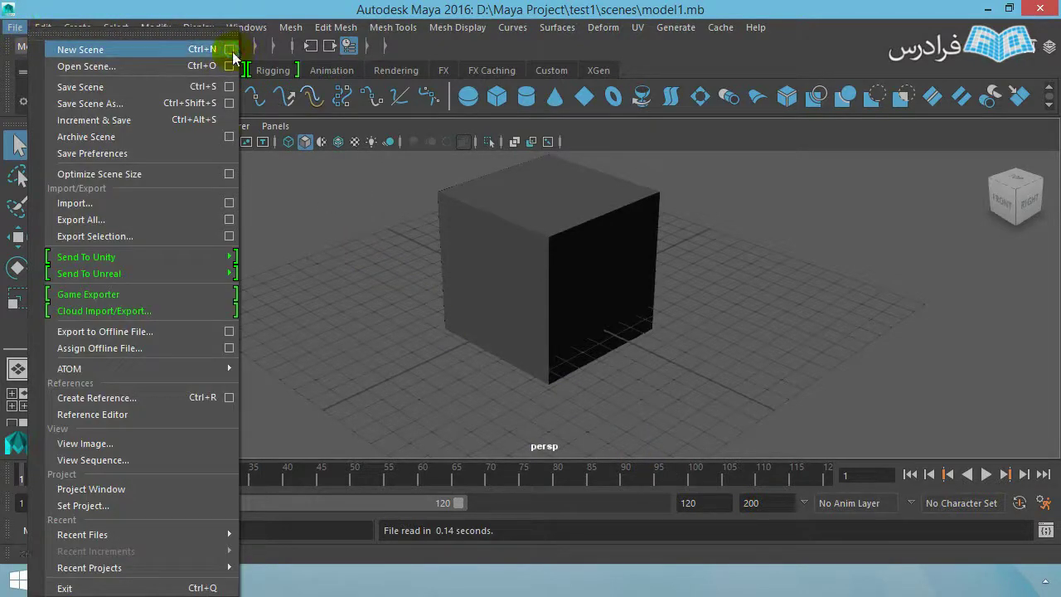
click(231, 50)
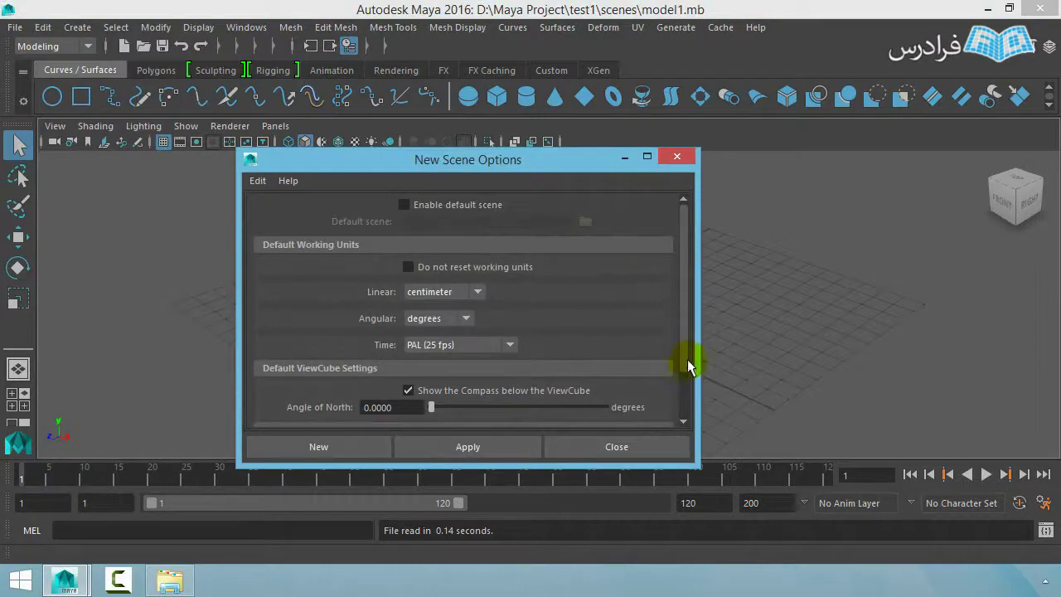
drag(687, 359, 685, 404)
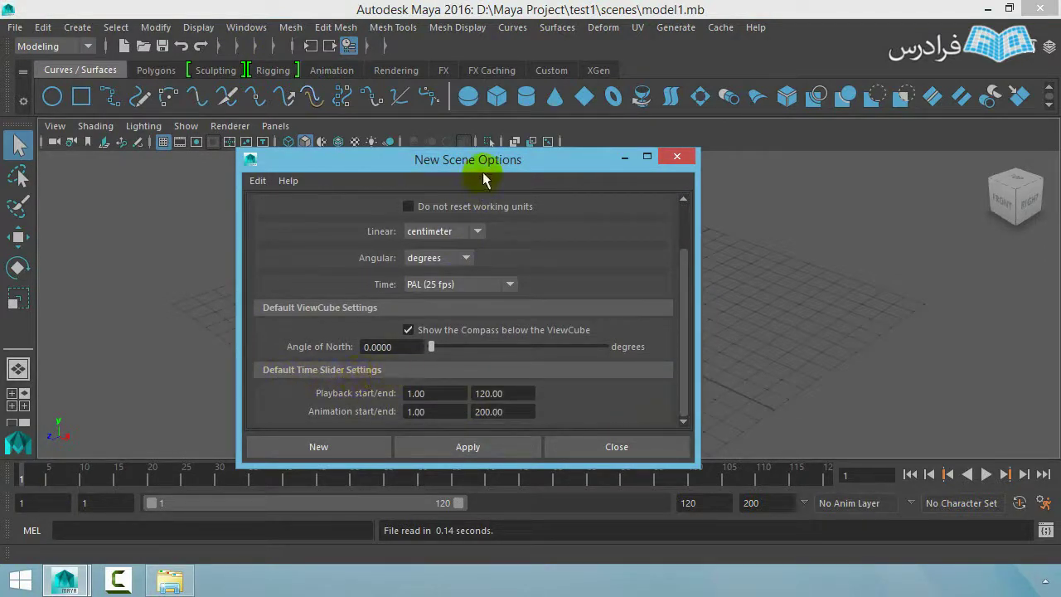
drag(485, 161, 486, 99)
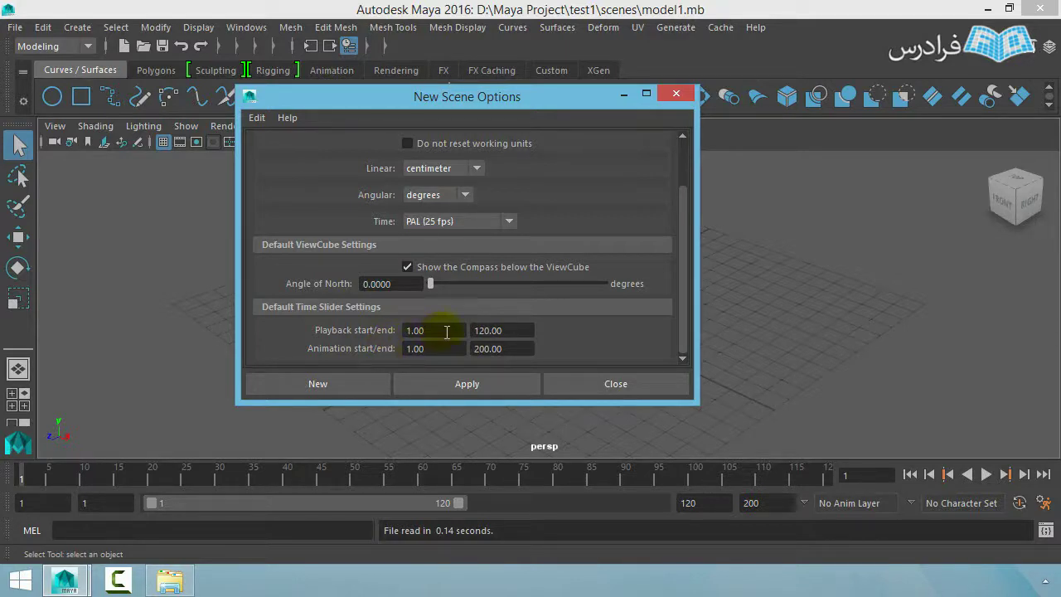
drag(521, 330, 467, 329)
text(100)
click(319, 377)
click(529, 349)
text(1000)
click(492, 380)
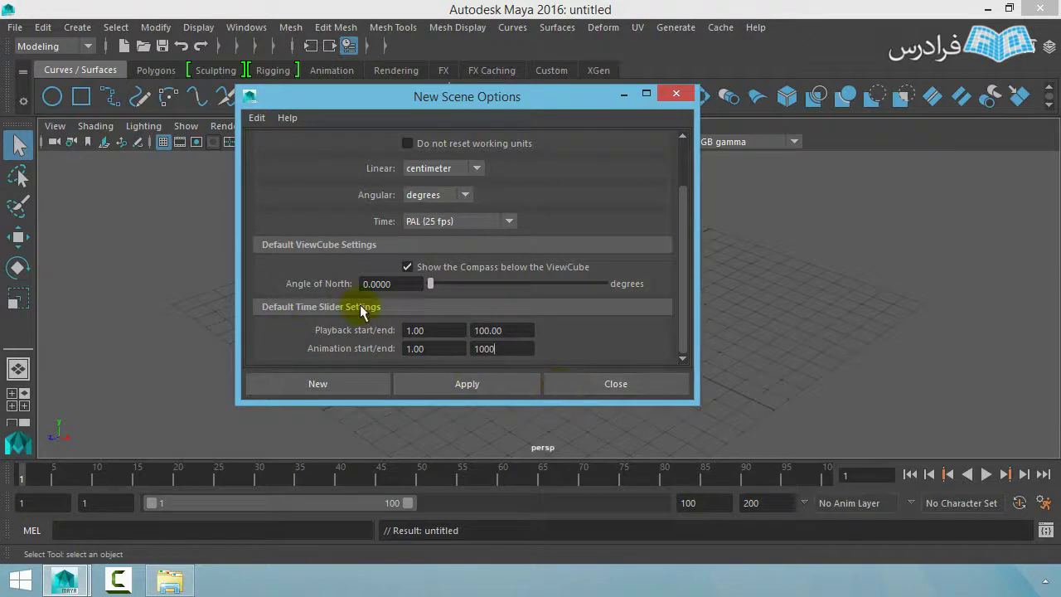
click(636, 385)
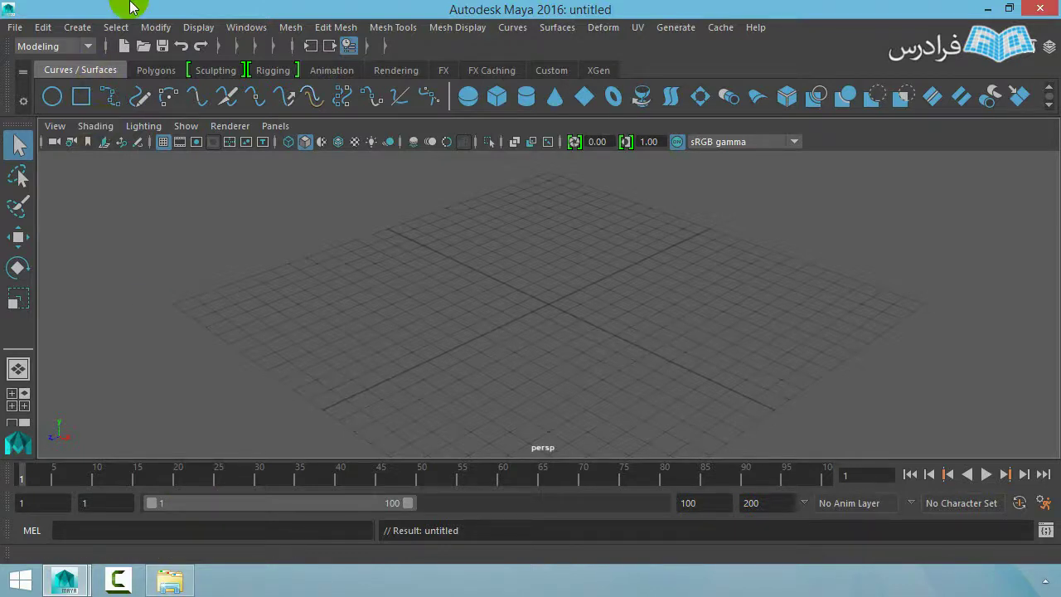
Step: Open Windows > Settings/Preferences > Preferences and select the UI Elements category
click(231, 26)
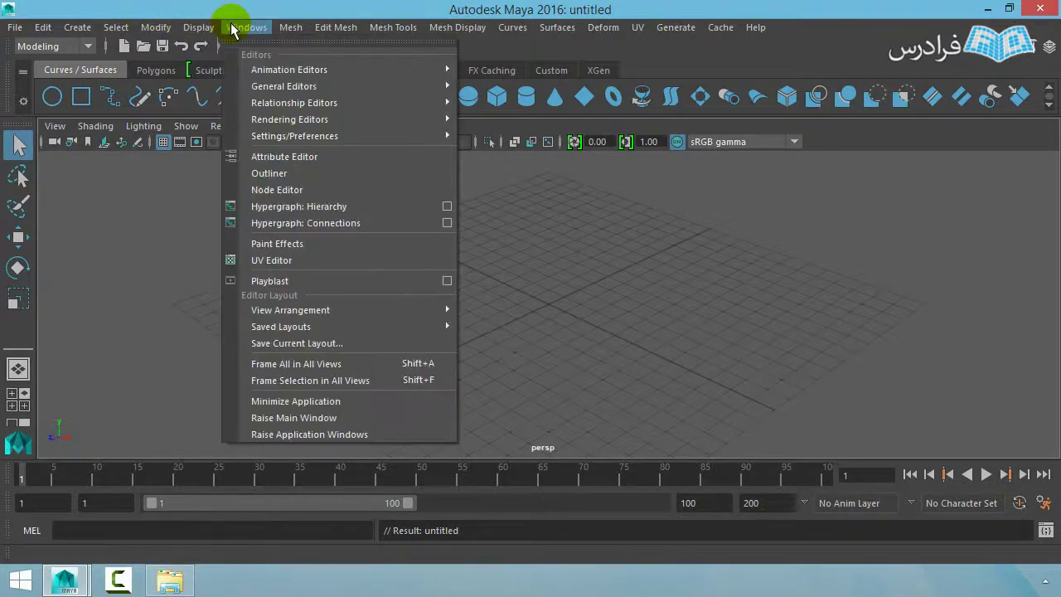
mouse_move(294, 136)
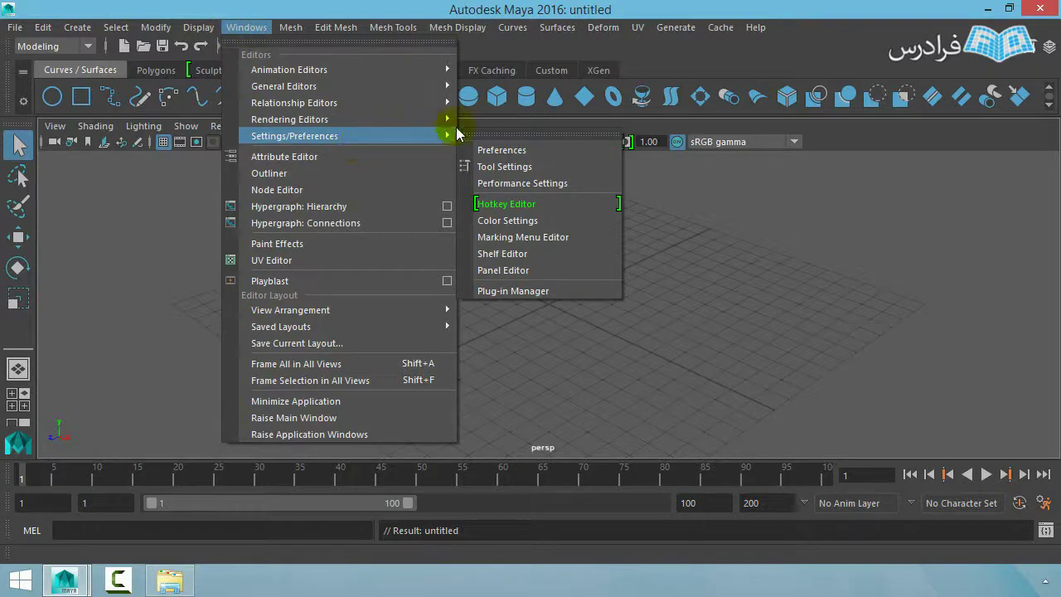
click(537, 158)
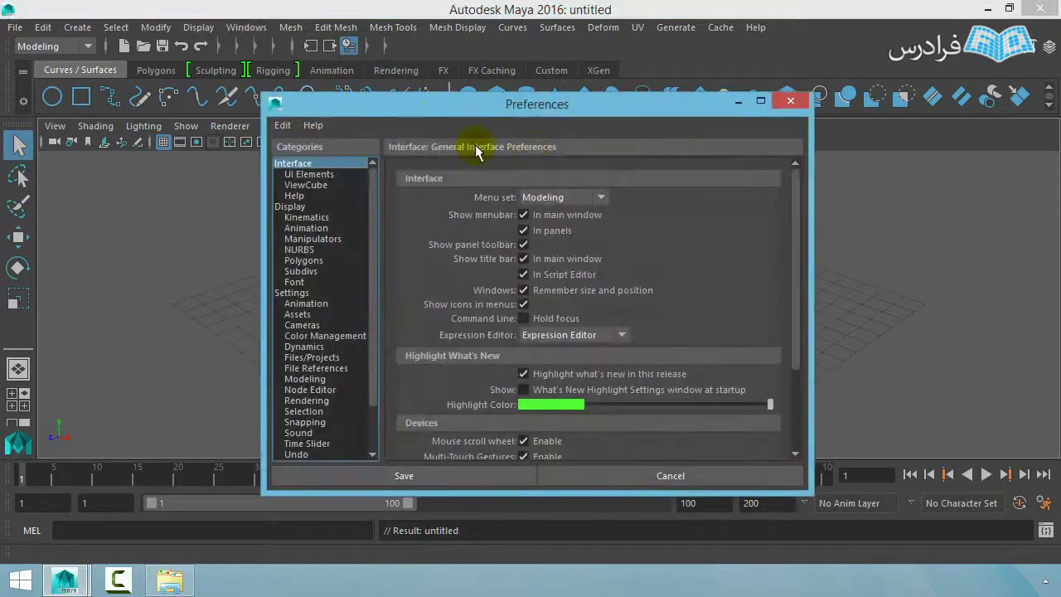
drag(467, 108, 421, 92)
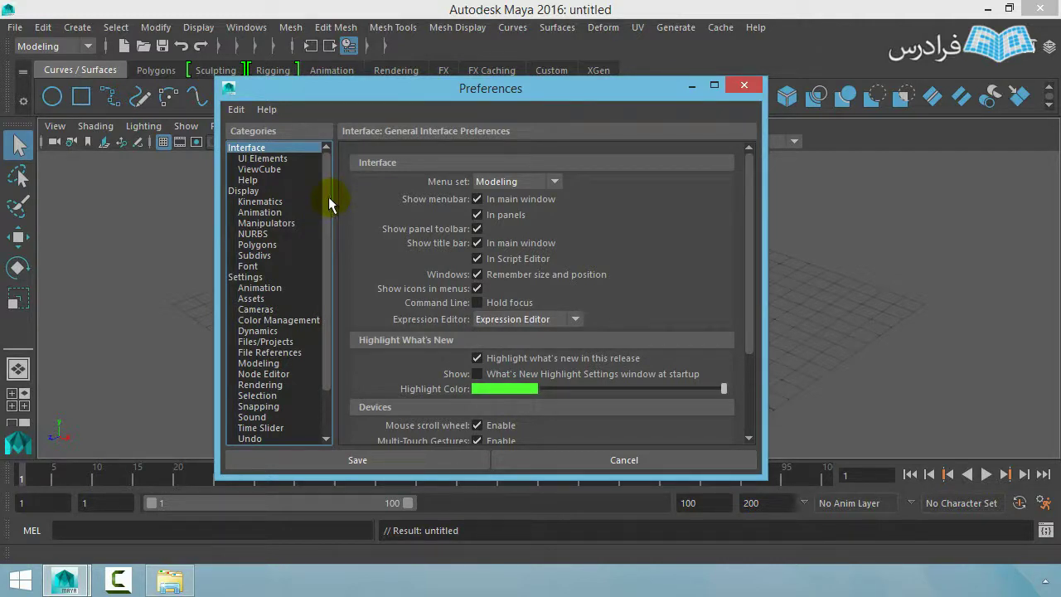
click(274, 159)
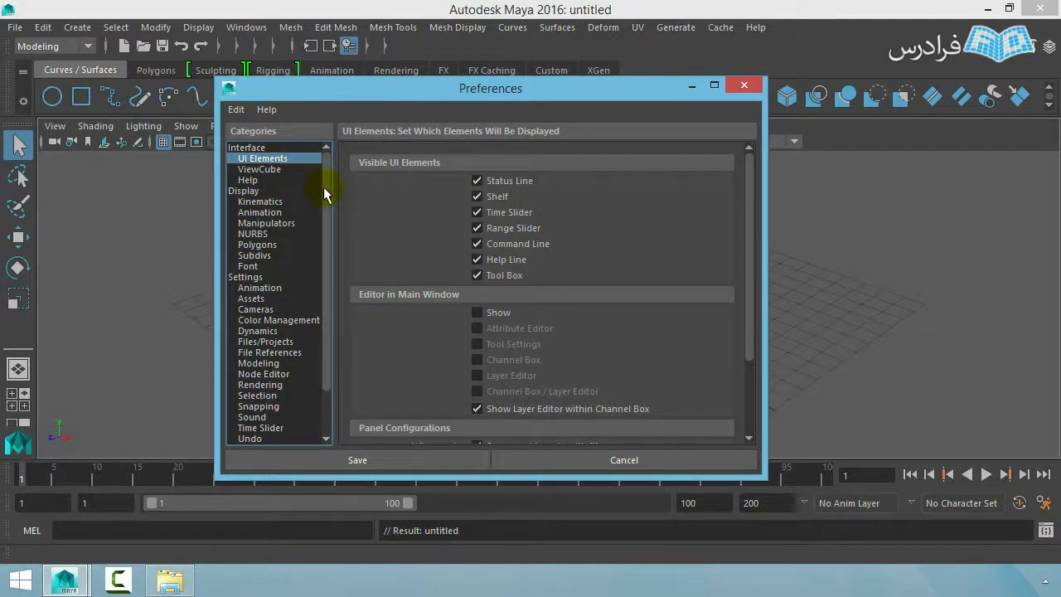
click(247, 148)
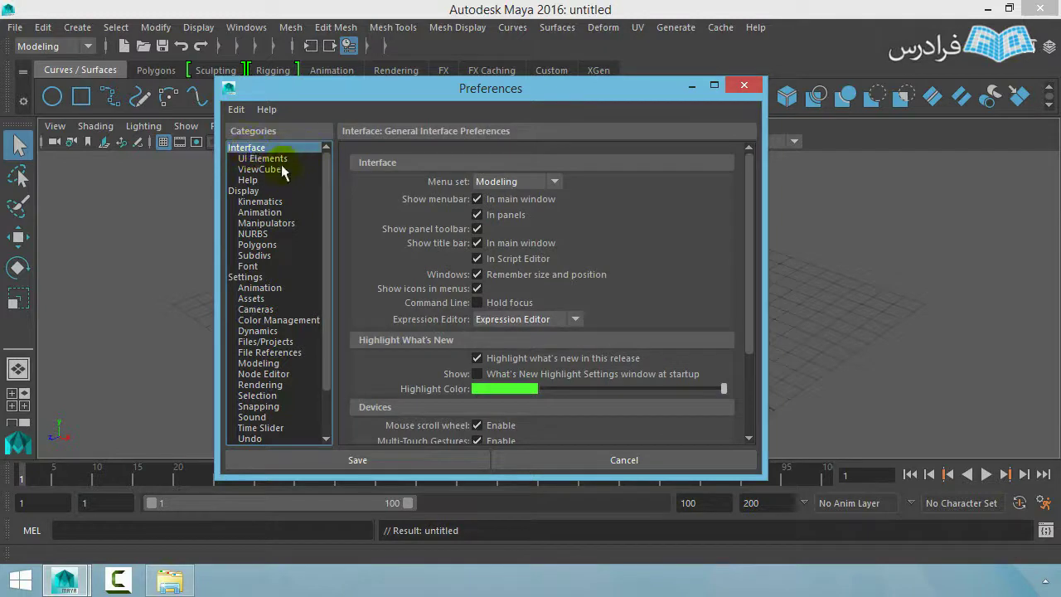
click(283, 159)
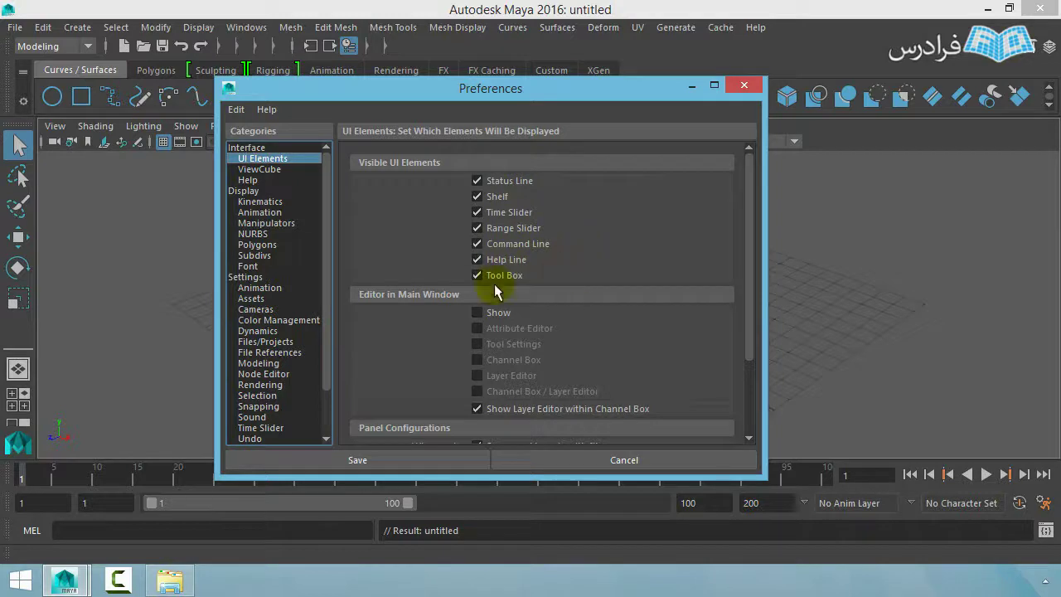
drag(485, 94, 509, 141)
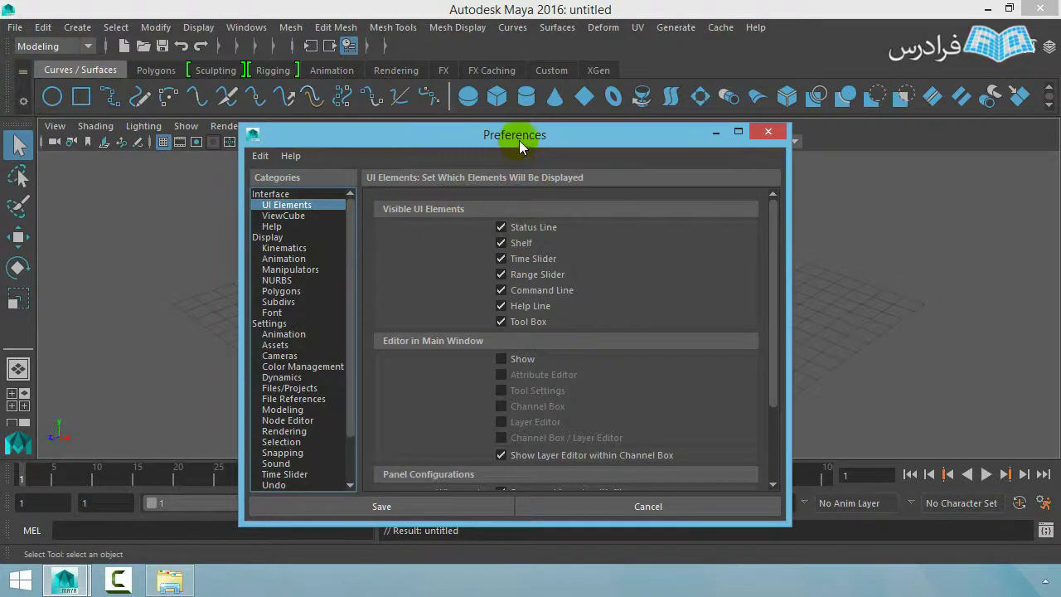
drag(519, 140, 454, 40)
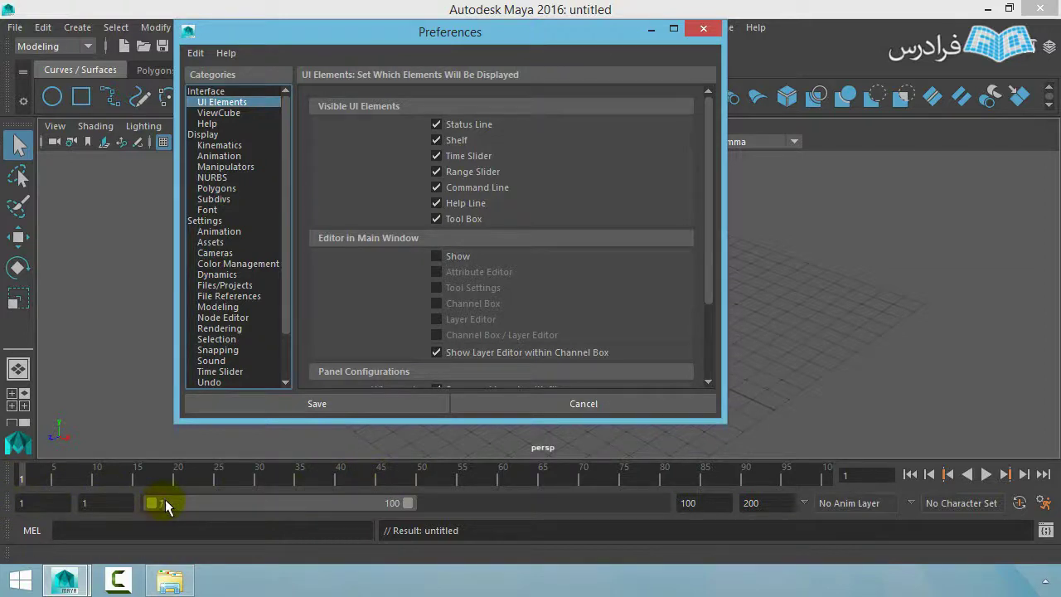
click(64, 530)
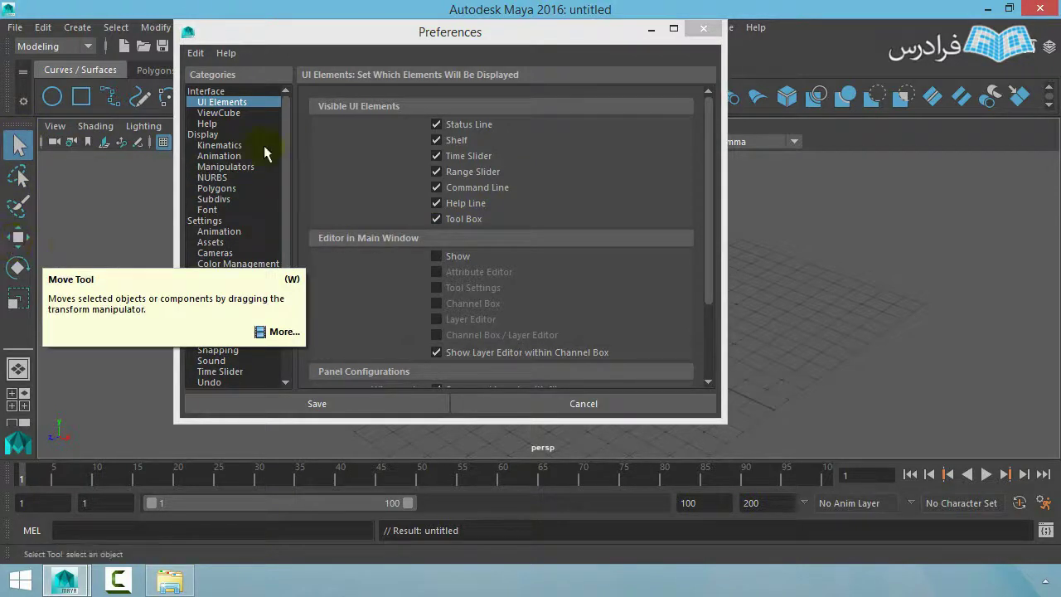
Step: On the ViewCube page, keep position Top Right, size Normal and inactive opacity 50%
click(221, 112)
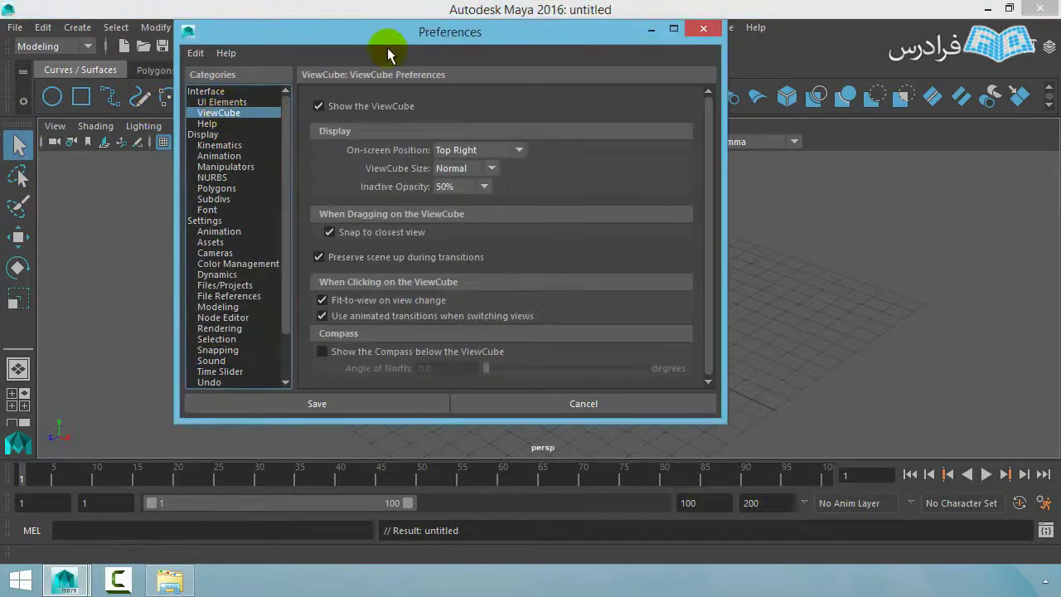
drag(413, 35, 433, 80)
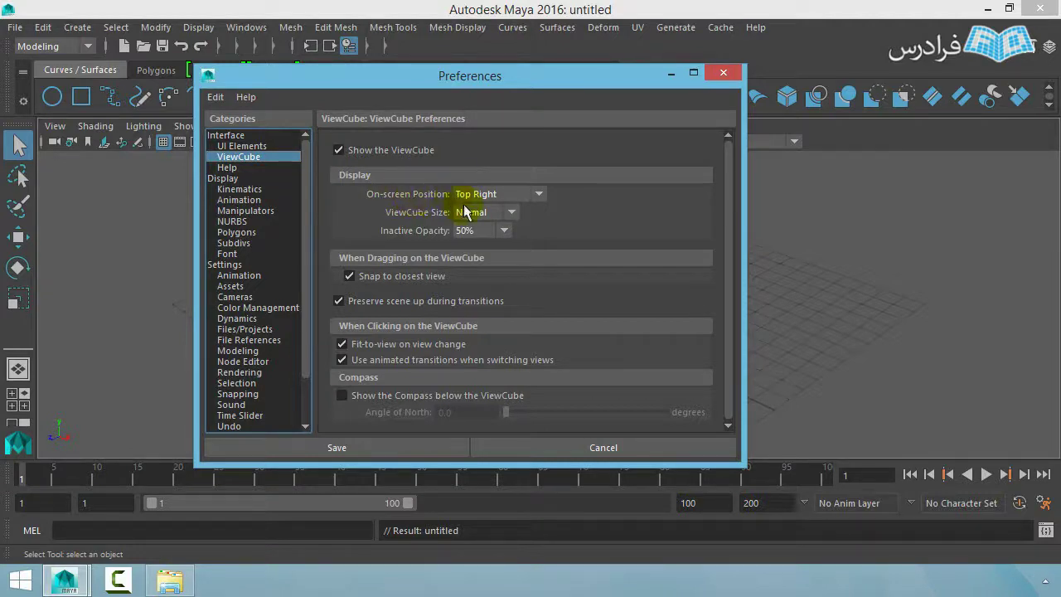
click(540, 195)
click(540, 195)
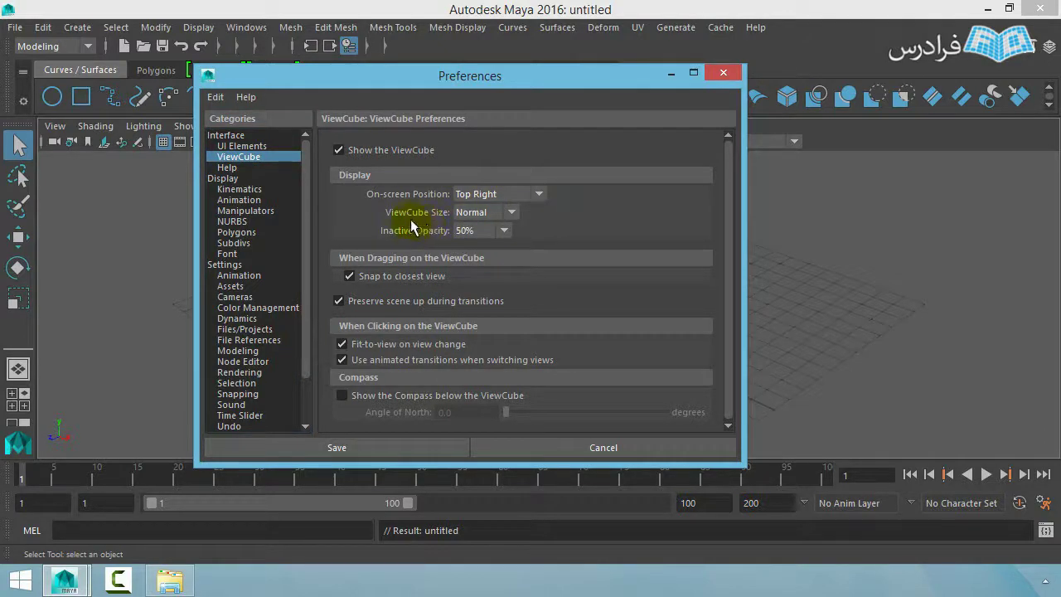
click(499, 212)
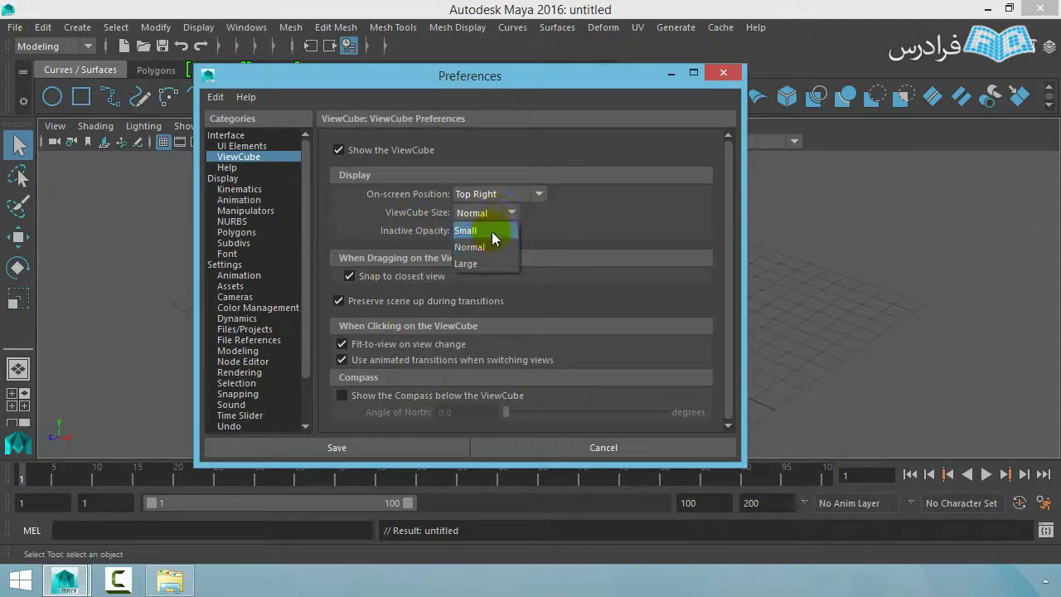
click(481, 247)
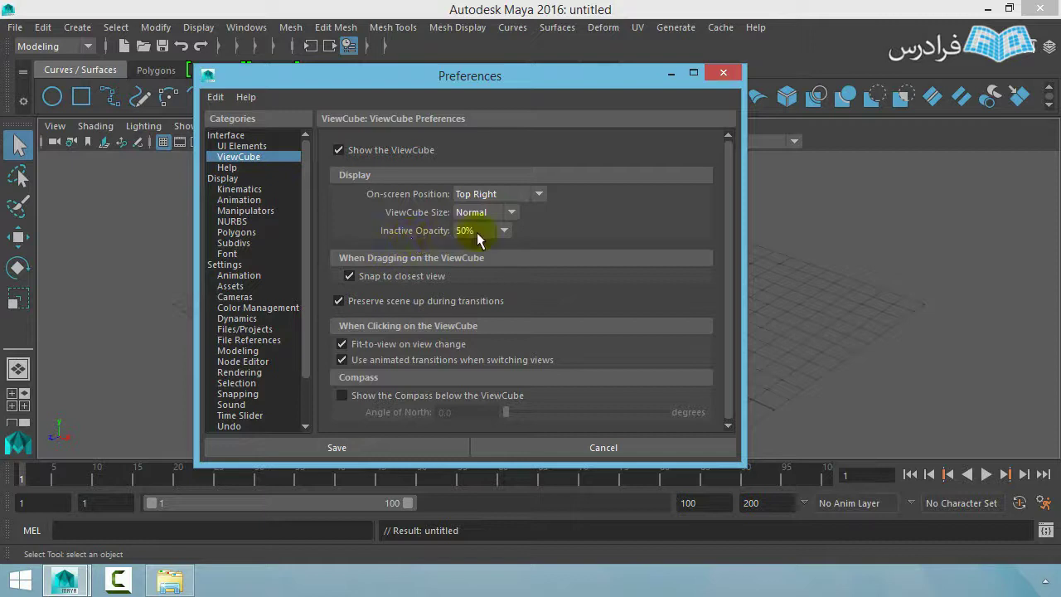
click(503, 231)
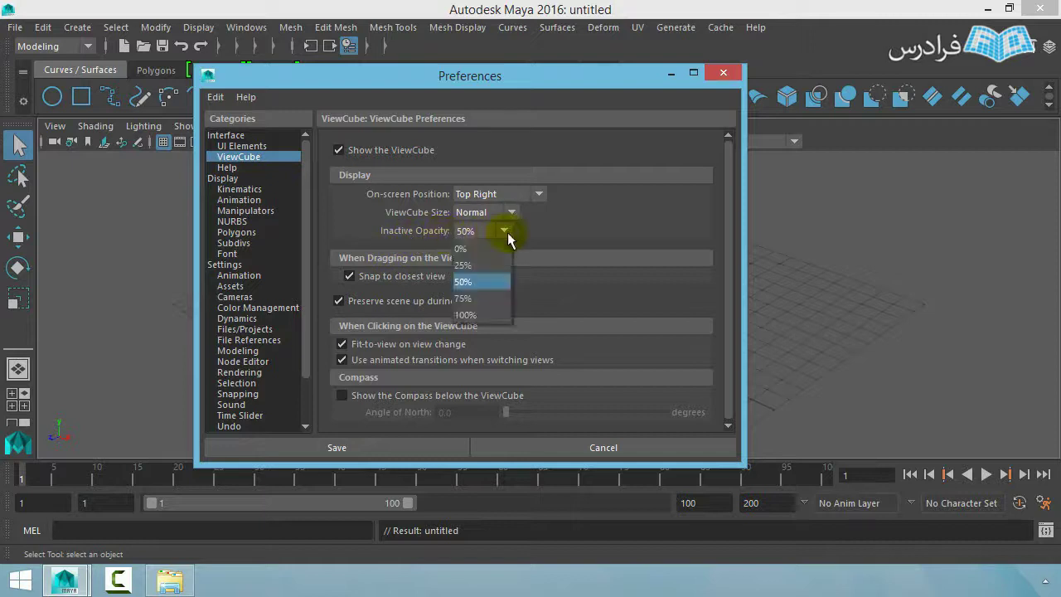
click(507, 235)
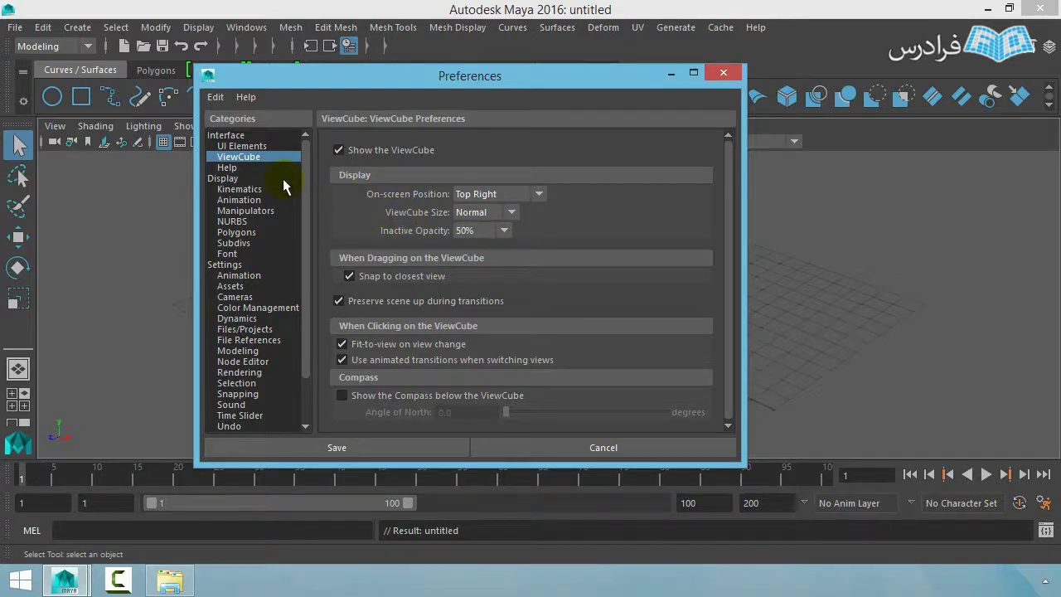
Step: On the Settings page, confirm linear unit centimeter and angular unit degrees
click(219, 267)
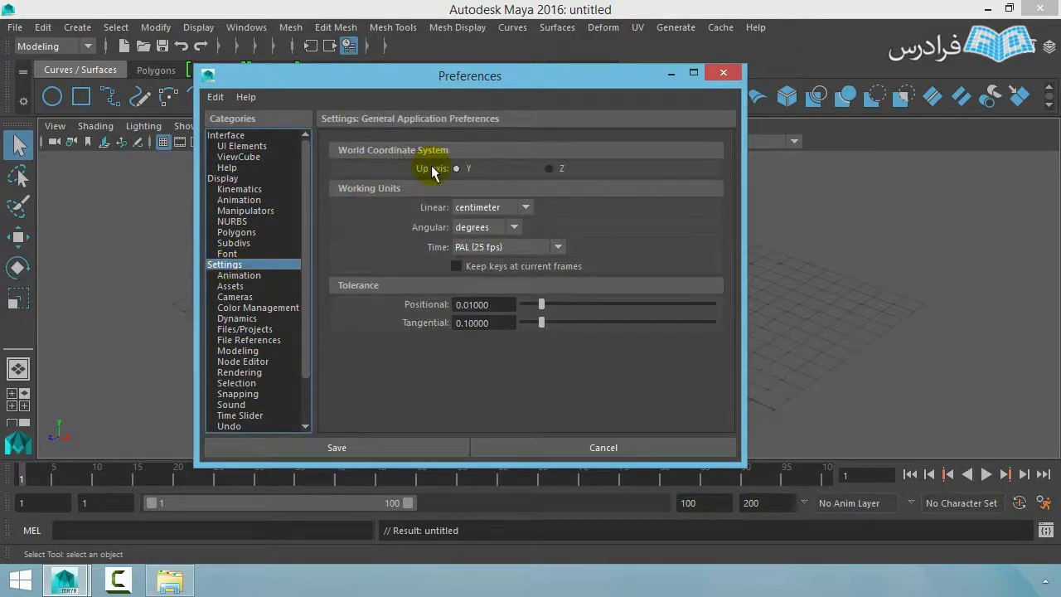
click(460, 171)
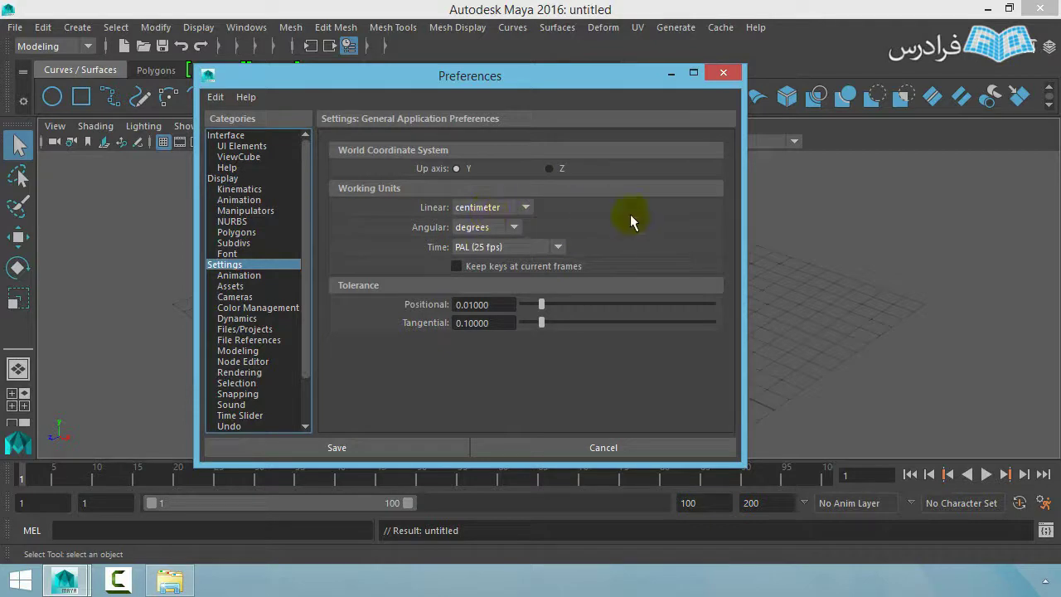
click(495, 212)
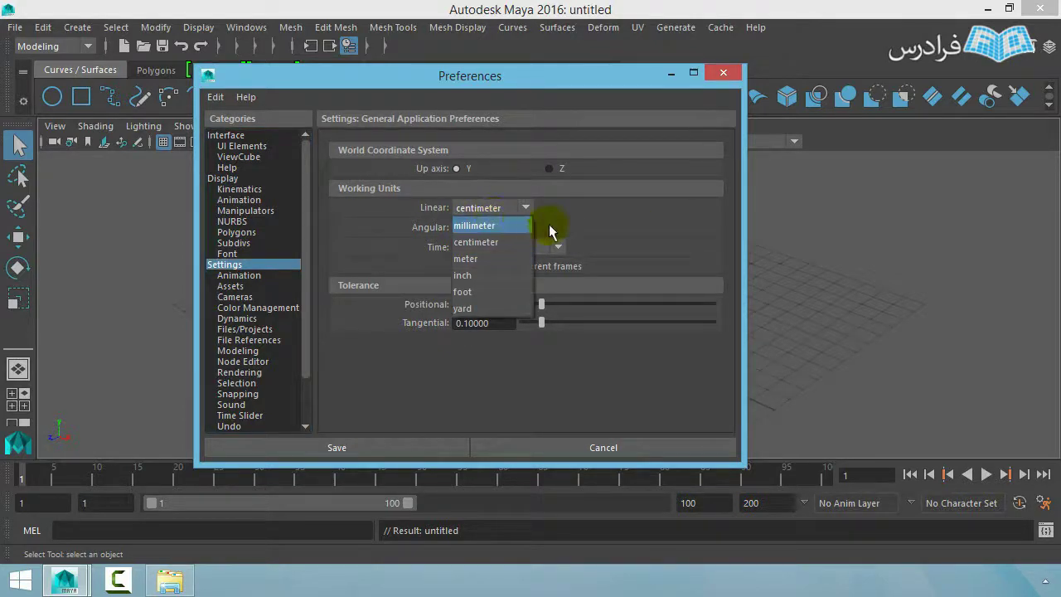
click(555, 228)
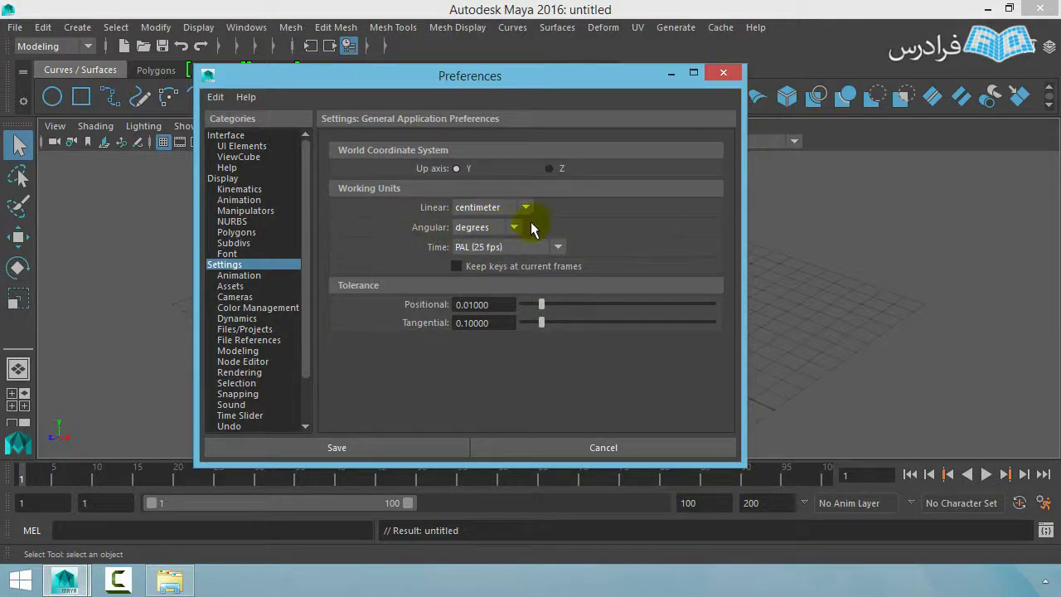
click(512, 225)
click(509, 226)
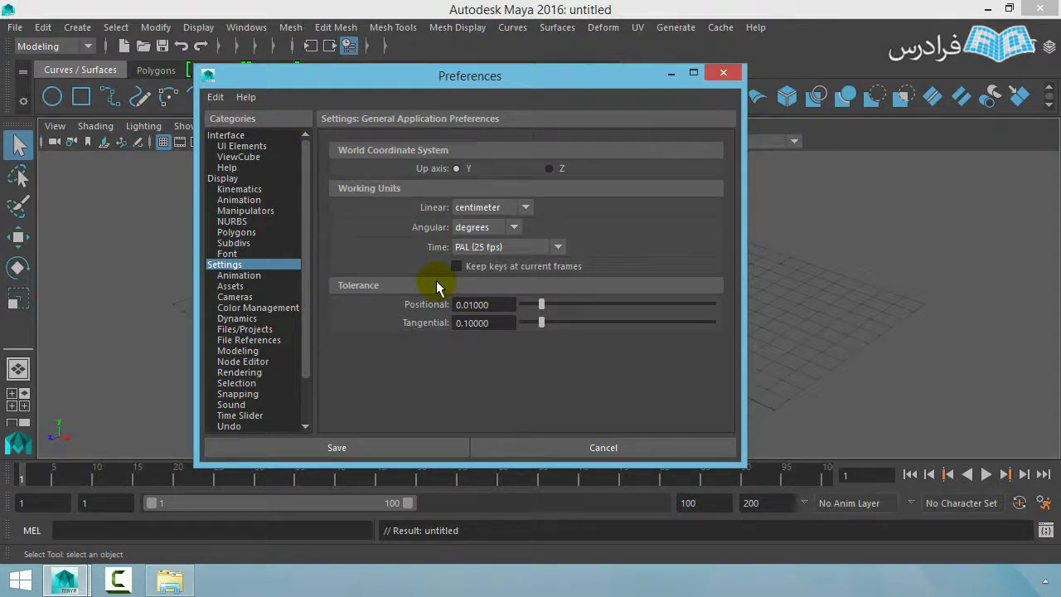
Step: Browse the Animation, Assets and Files/Projects preference pages, dismissing the stray File menu
click(238, 276)
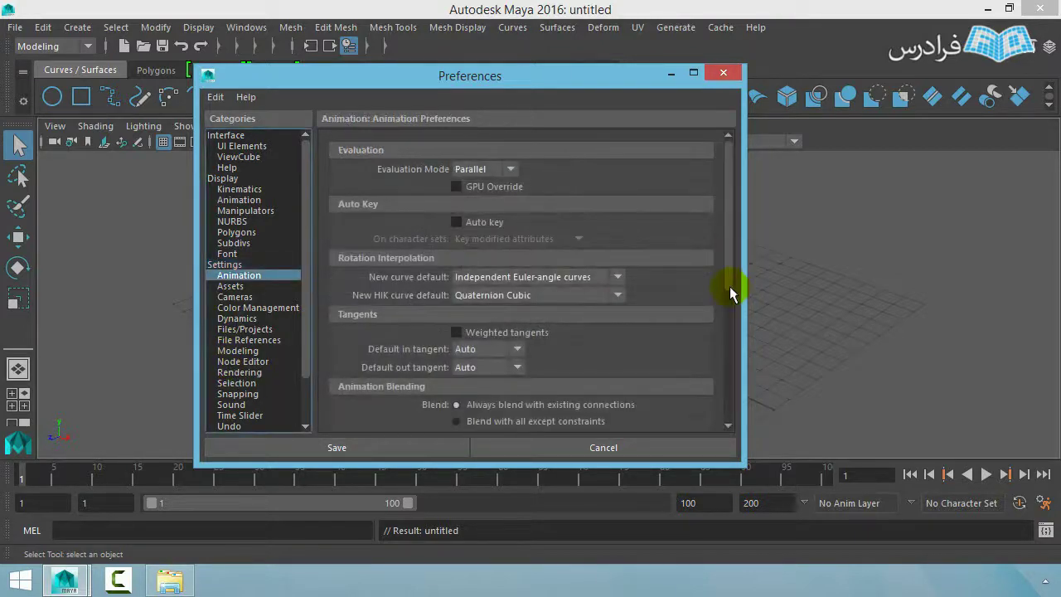
drag(727, 280, 727, 421)
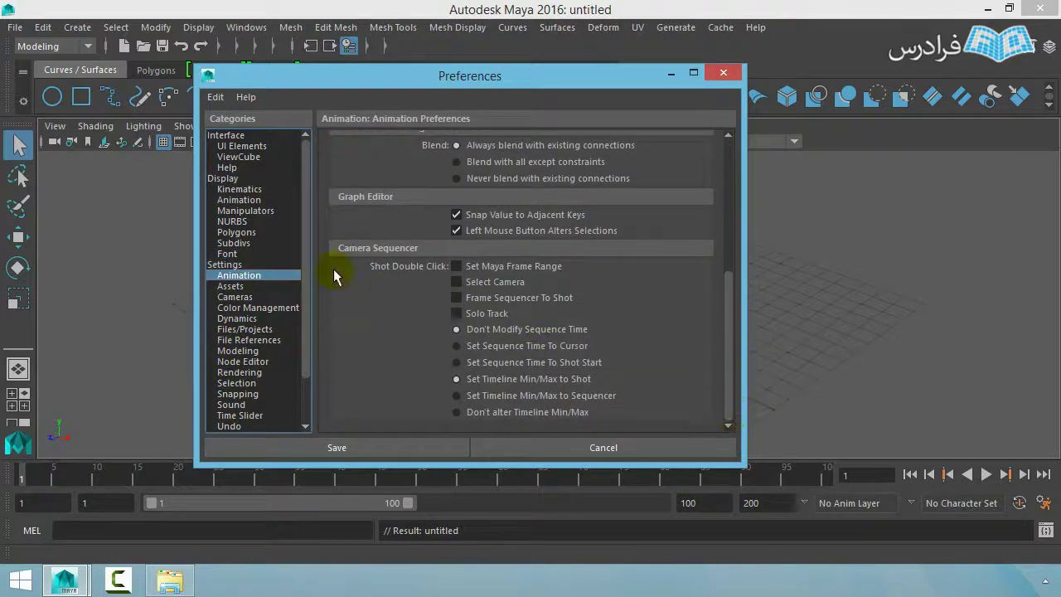
click(239, 286)
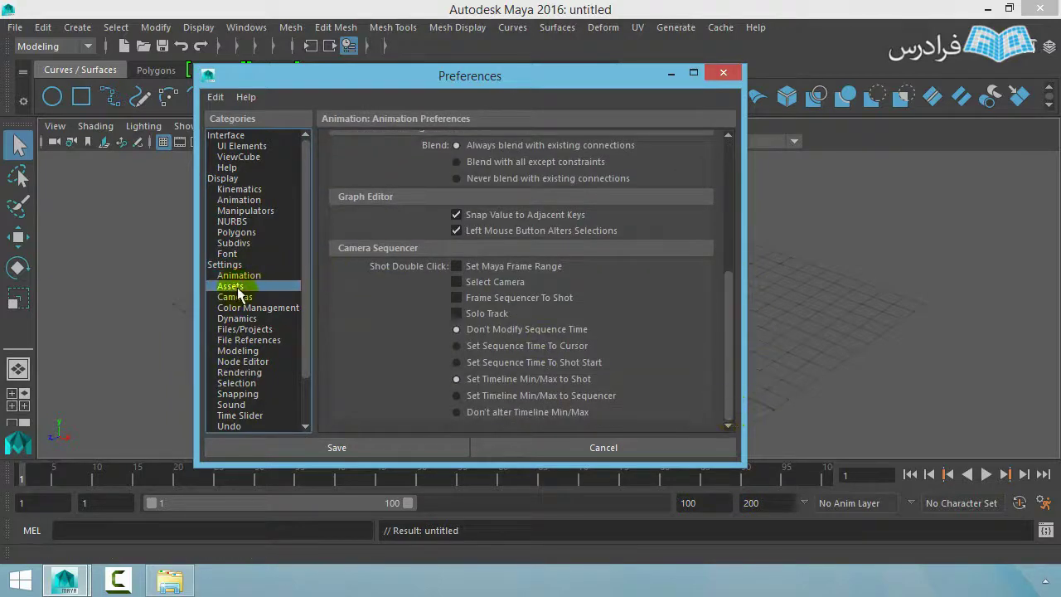
click(267, 330)
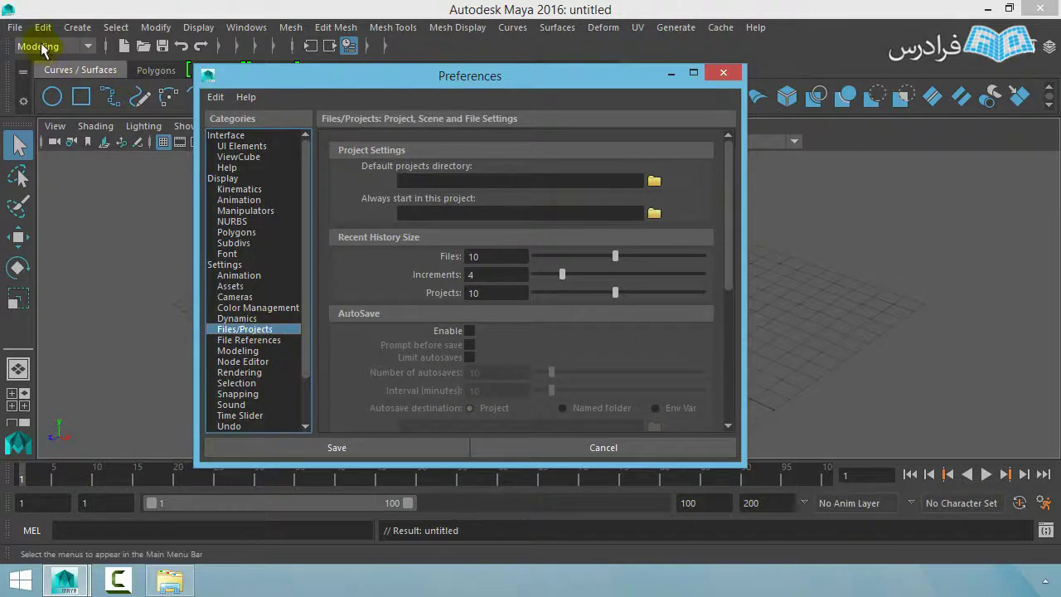
click(15, 28)
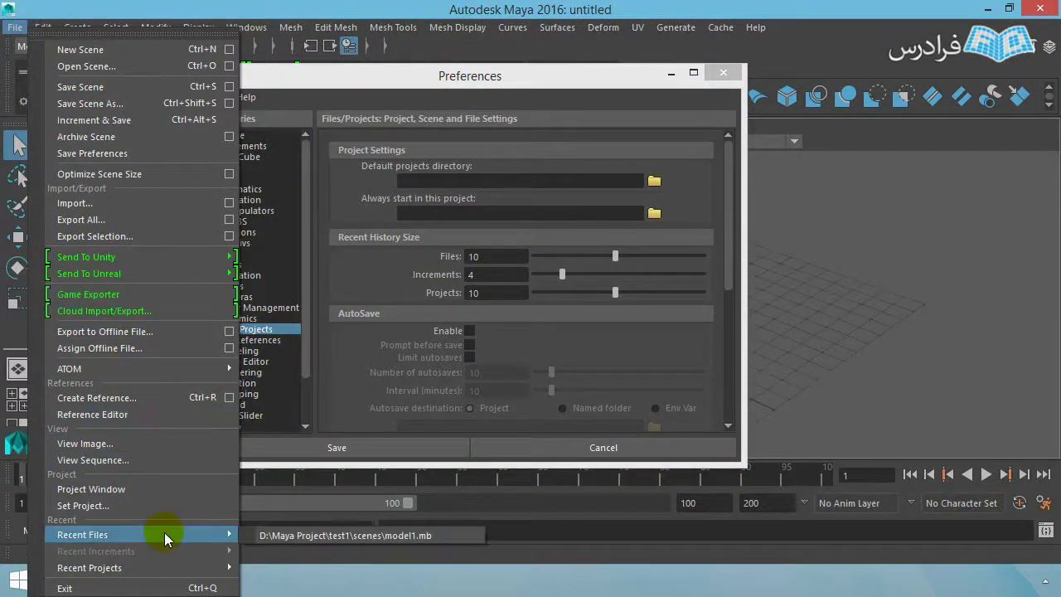
mouse_move(124, 534)
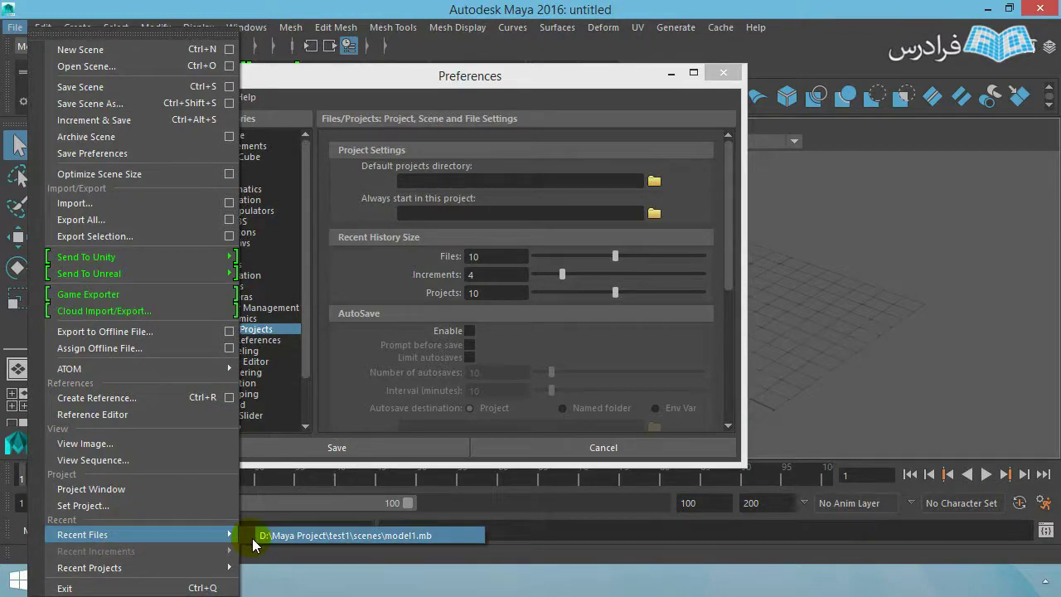
click(344, 536)
click(512, 27)
click(437, 80)
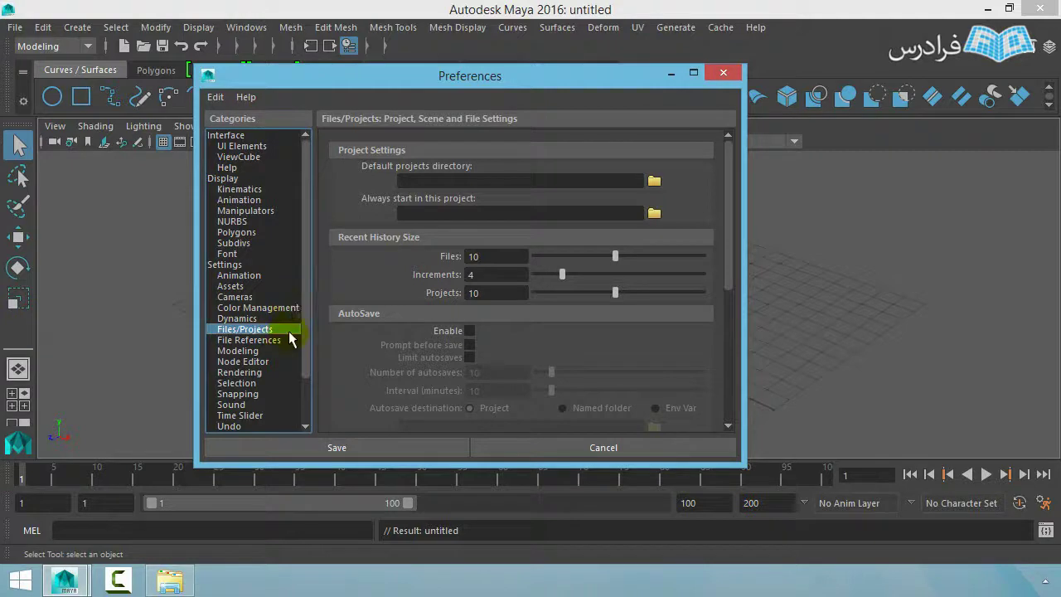
drag(726, 267, 736, 383)
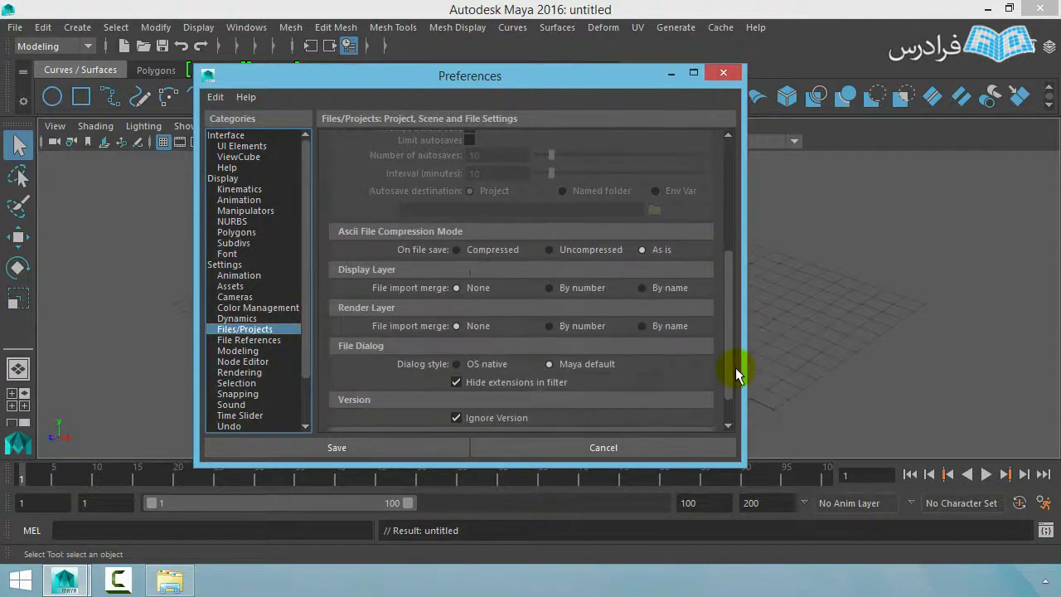
Step: Look through File References, Animation and Modeling, ending on the Time Slider preferences
click(291, 340)
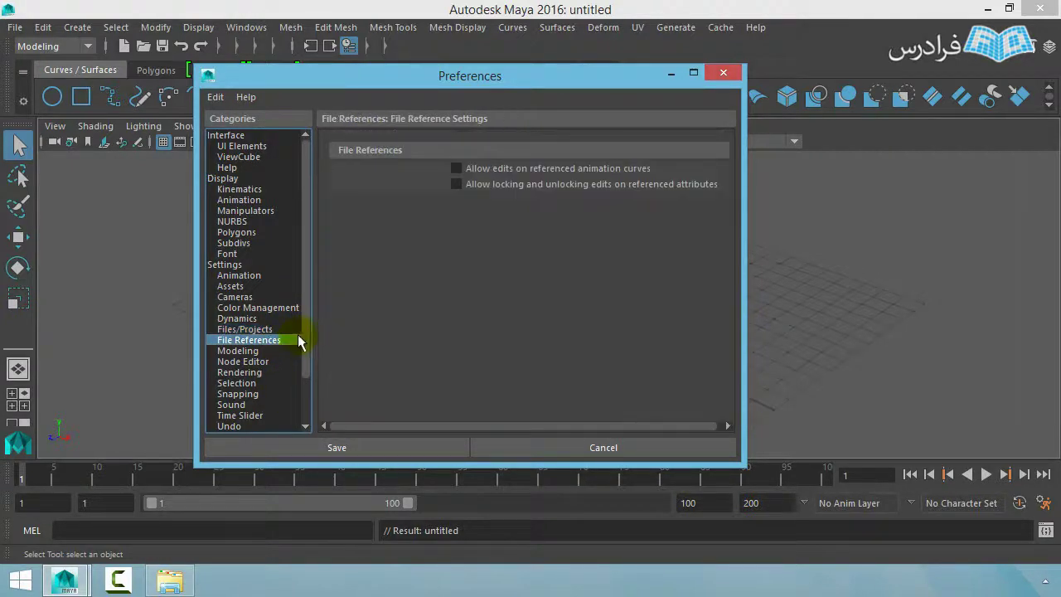
scroll(303, 356, down, 1)
scroll(302, 360, down, 1)
scroll(303, 356, down, 1)
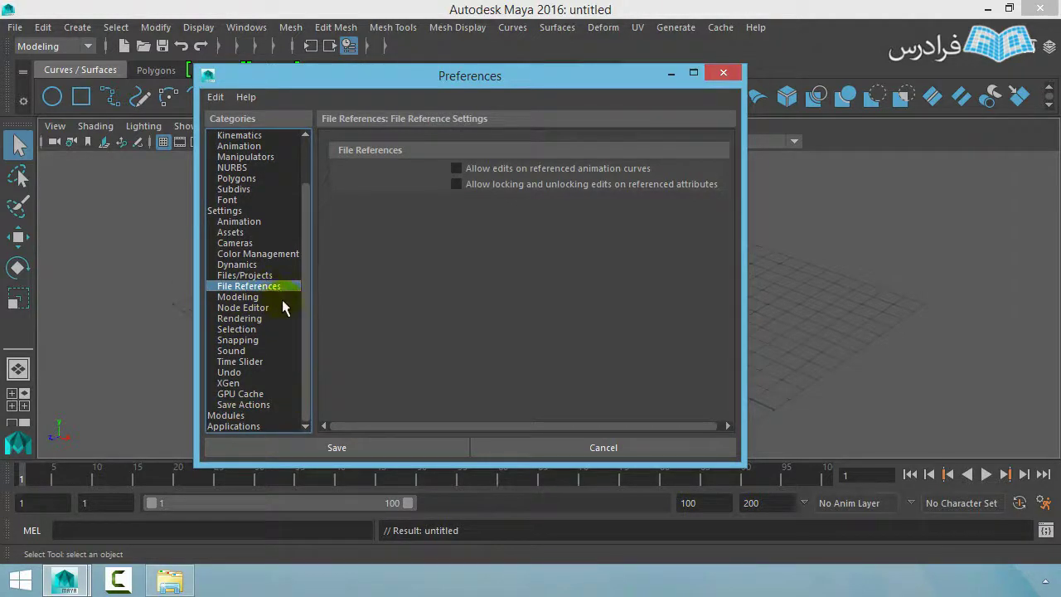
click(254, 222)
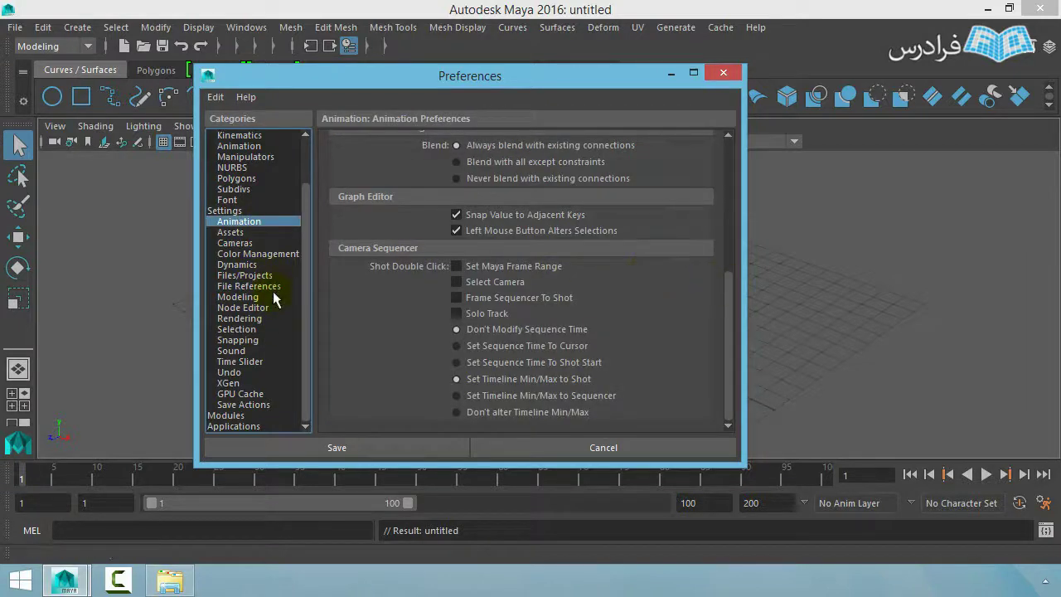
click(256, 299)
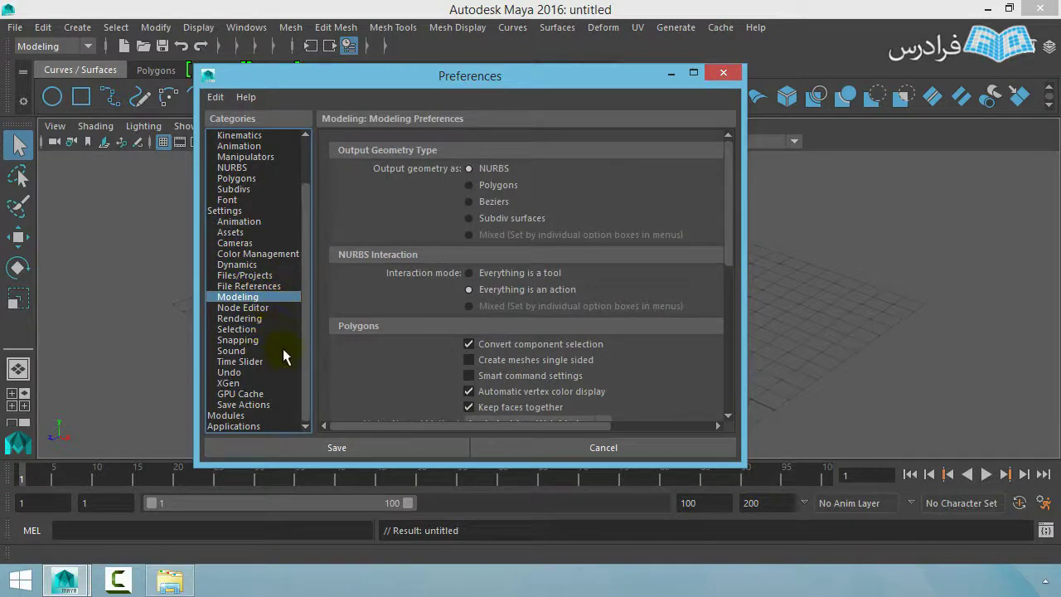
click(261, 362)
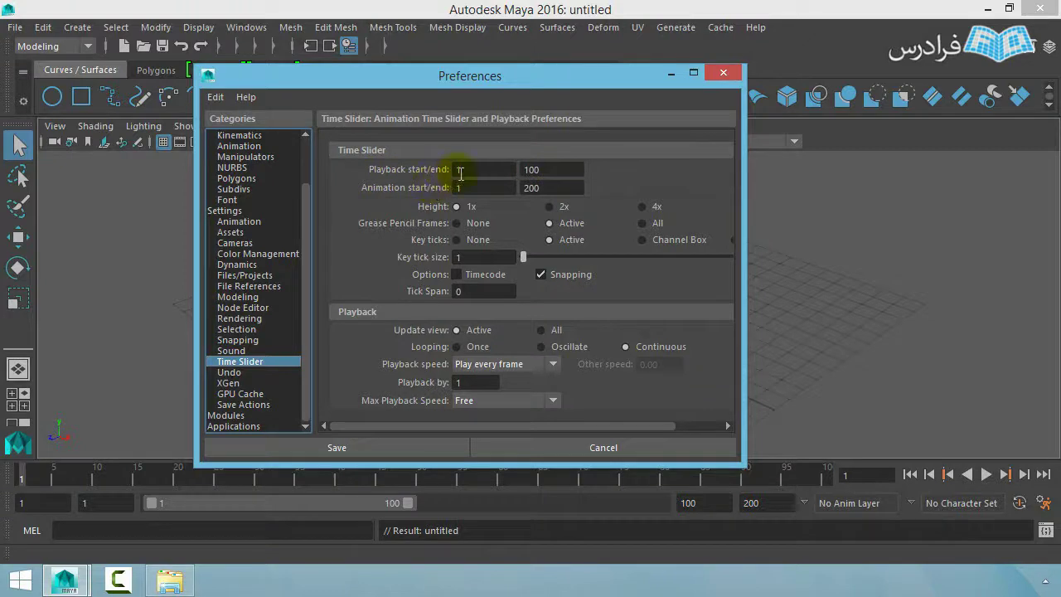
Step: Try time slider heights 1x, 2x and 4x, and change animation end from 200 to 1000
double_click(532, 169)
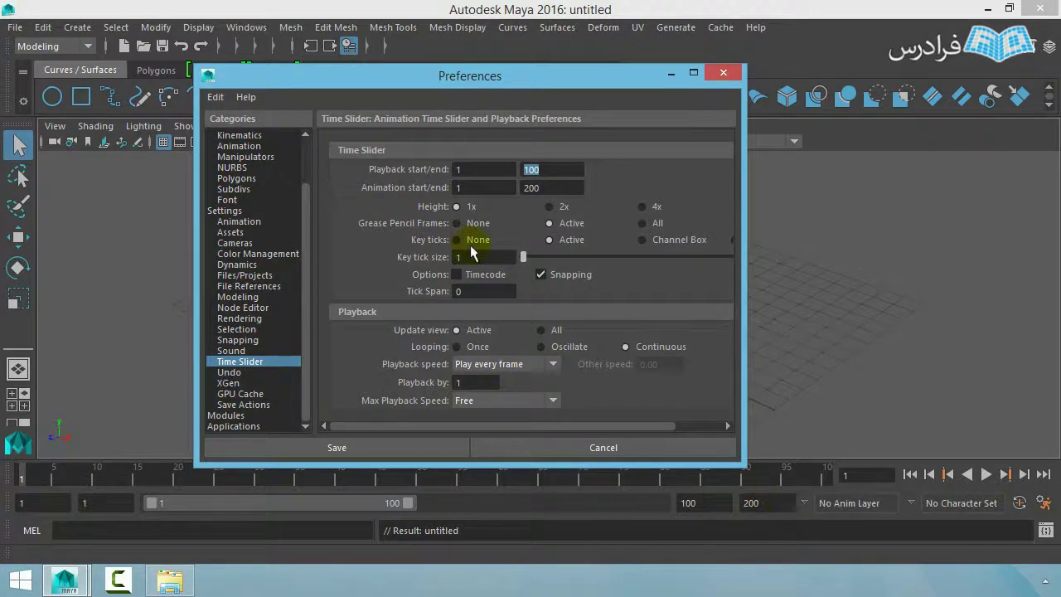
click(461, 188)
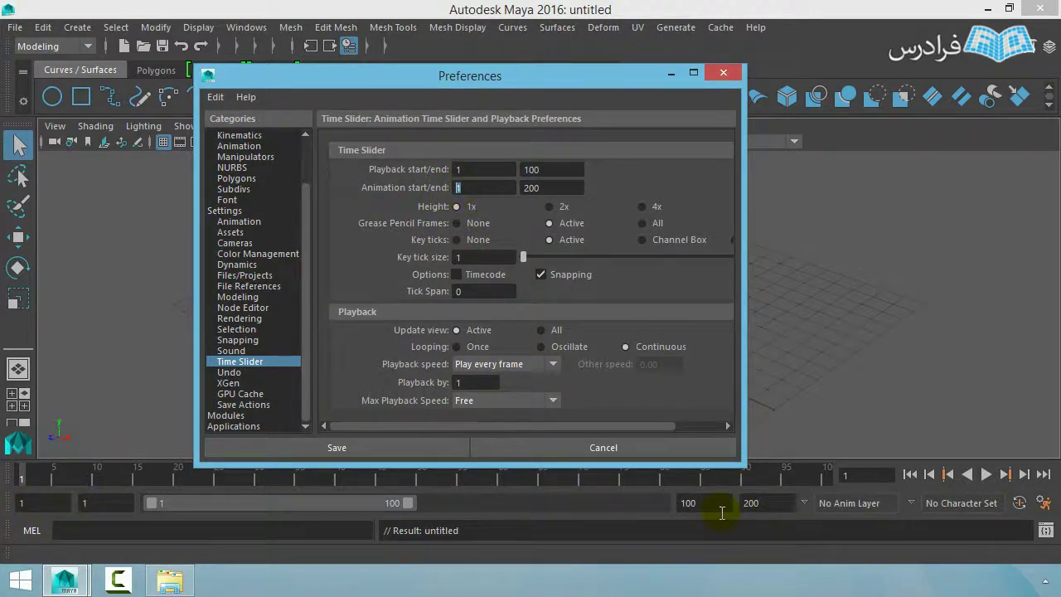
click(547, 188)
click(550, 207)
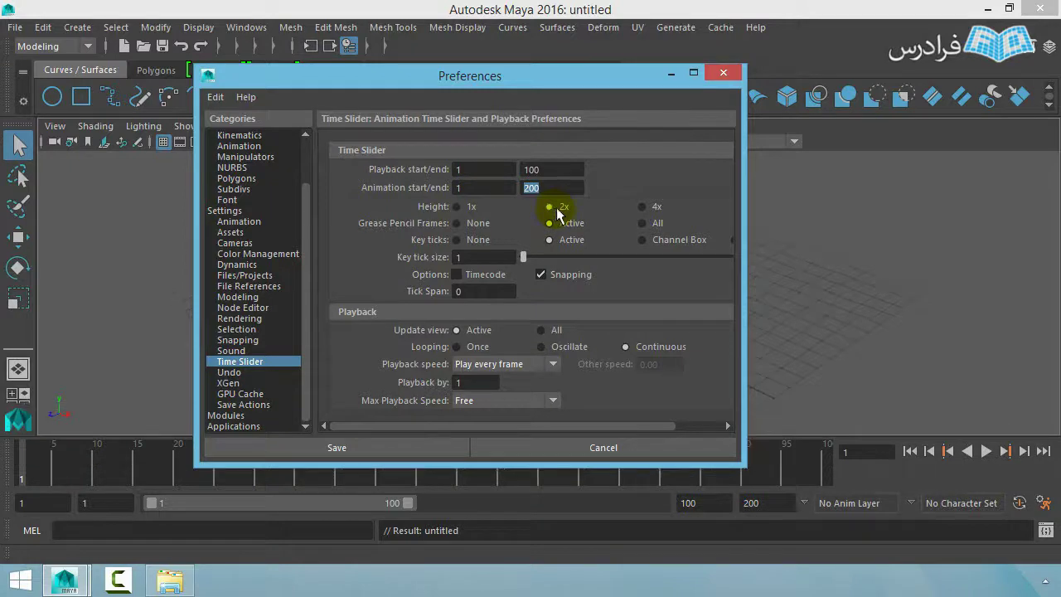
click(457, 207)
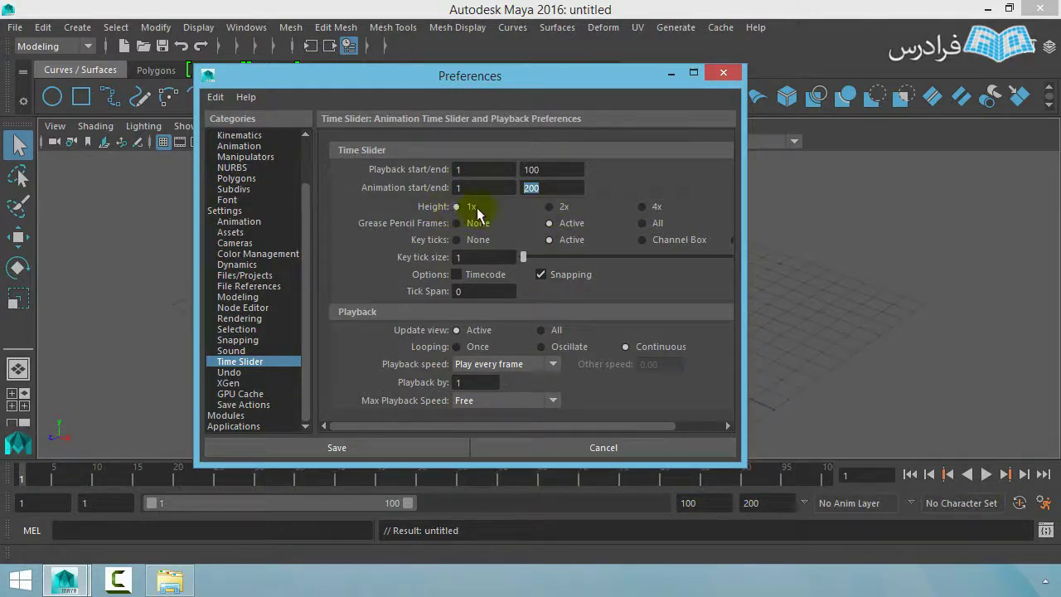
click(550, 207)
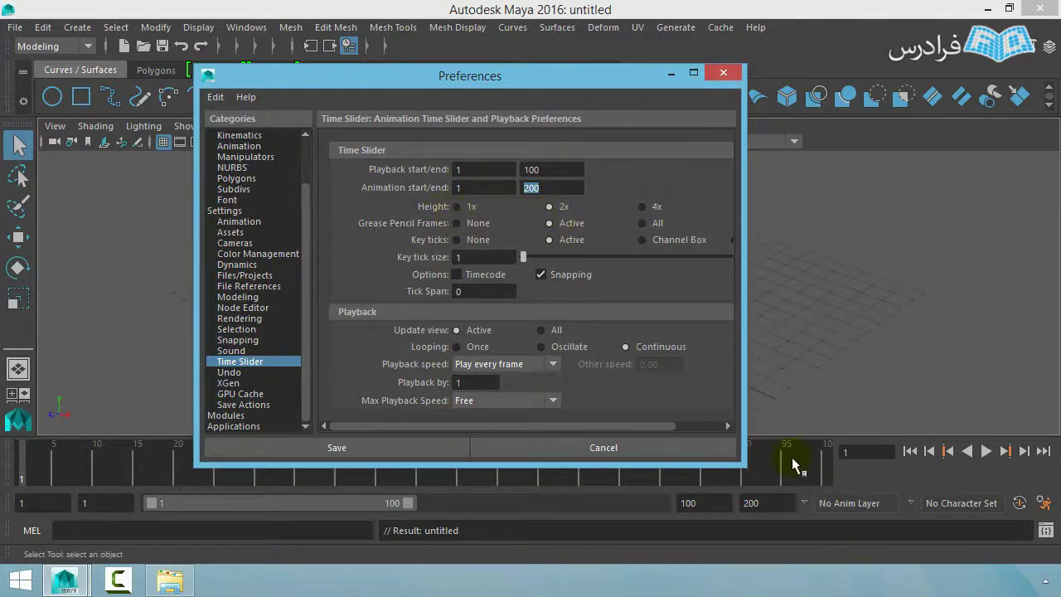
click(643, 206)
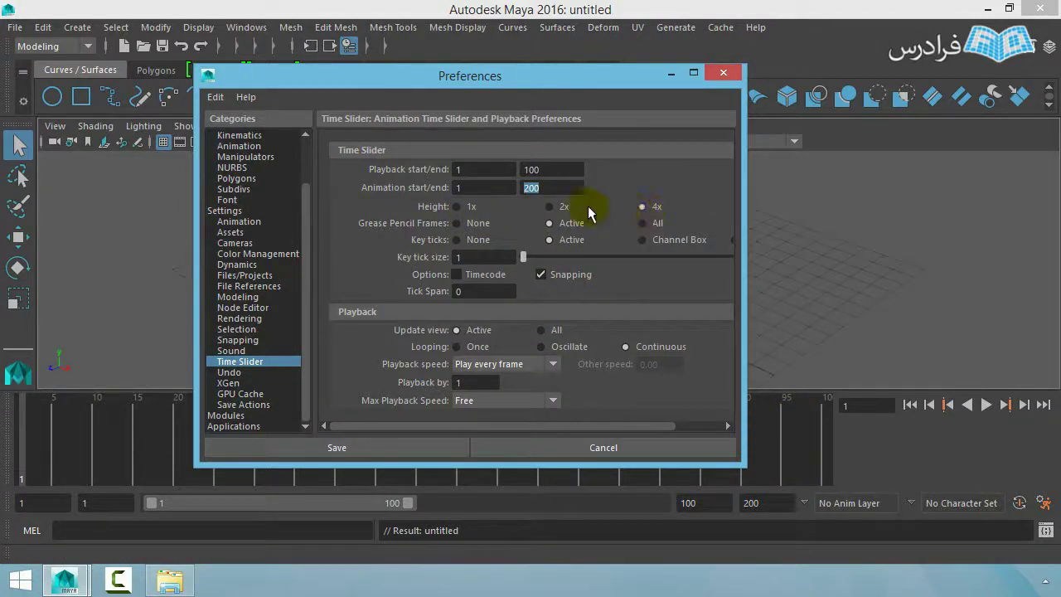
click(558, 204)
text(1)
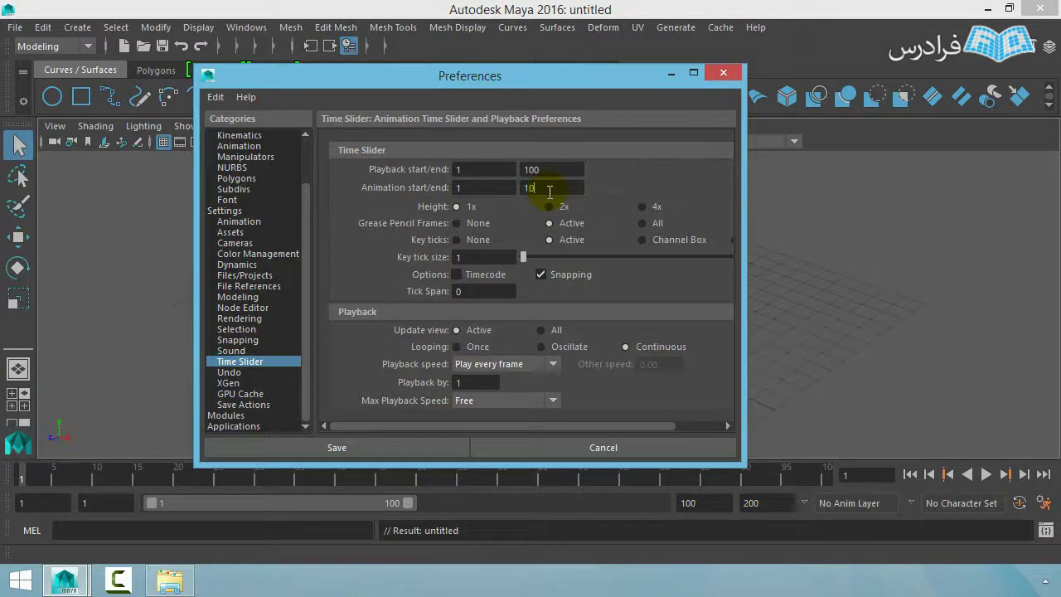
text(00)
Step: Set playback looping to Once and playback speed to Real-time [25 fps]
click(552, 364)
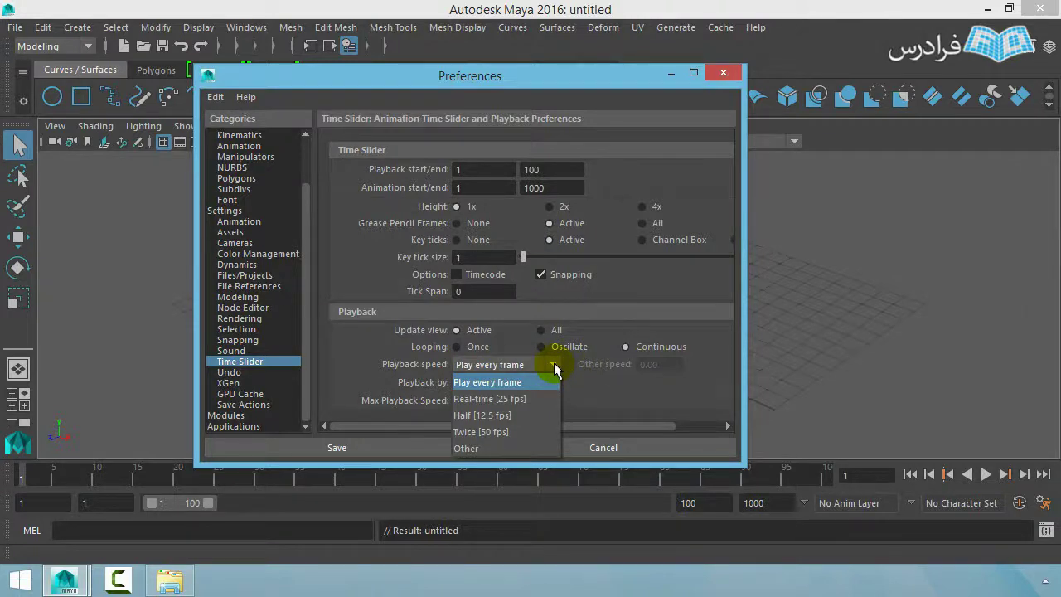
click(594, 379)
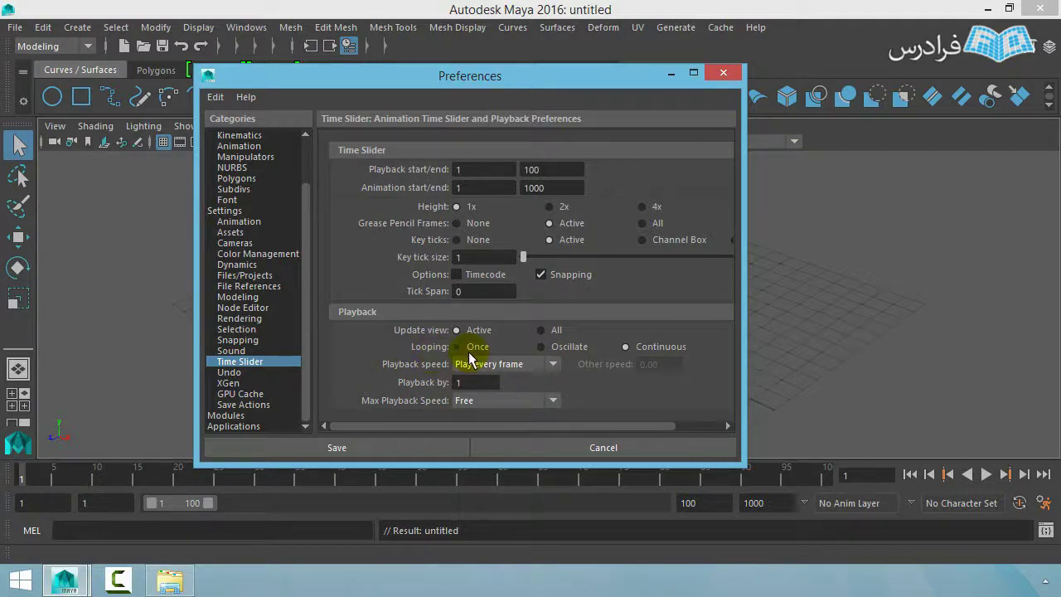
click(986, 476)
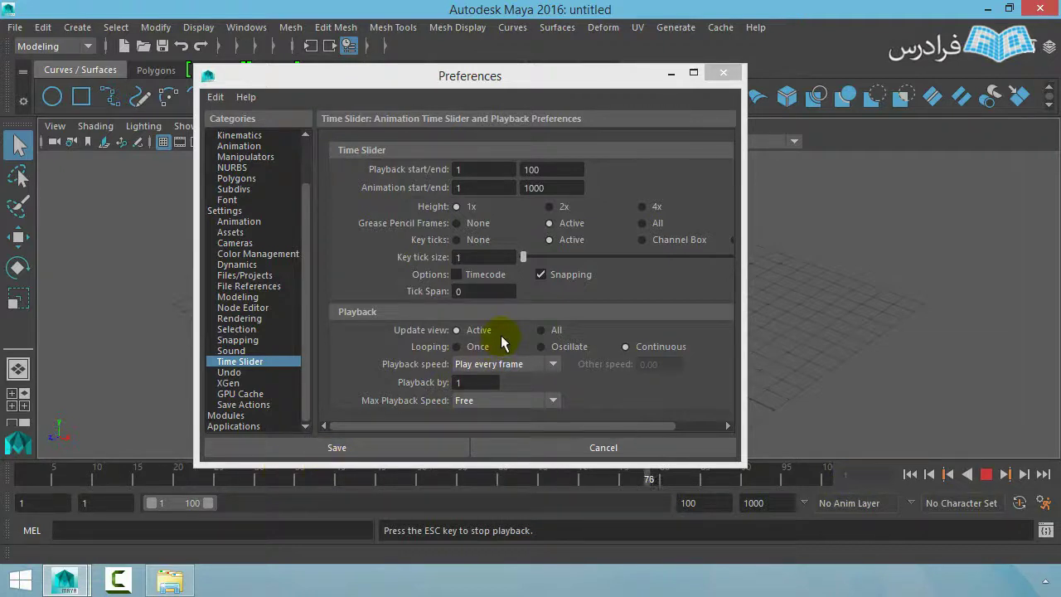
click(455, 352)
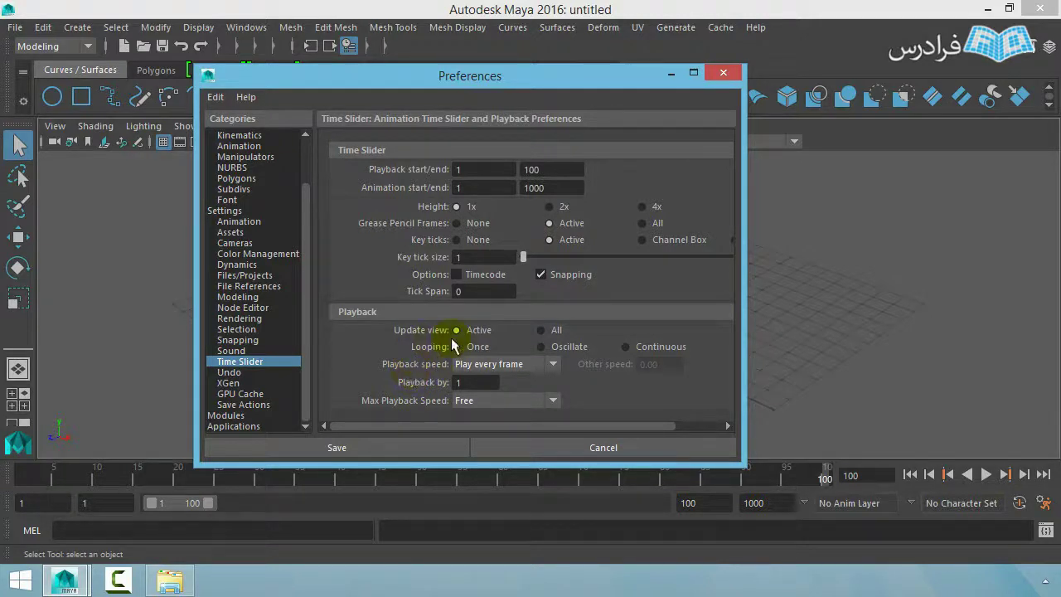
click(529, 366)
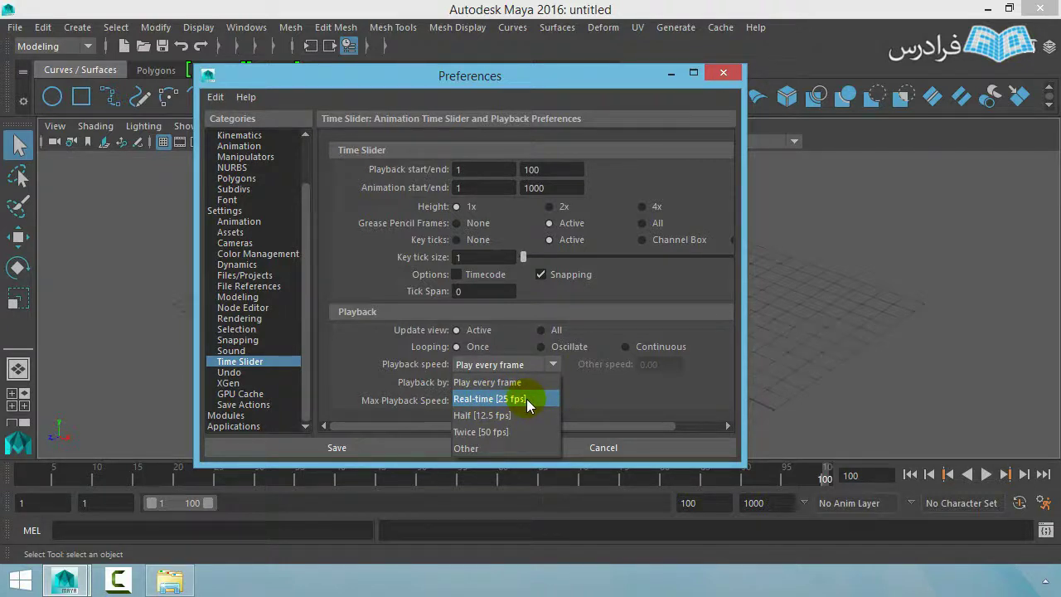
click(526, 399)
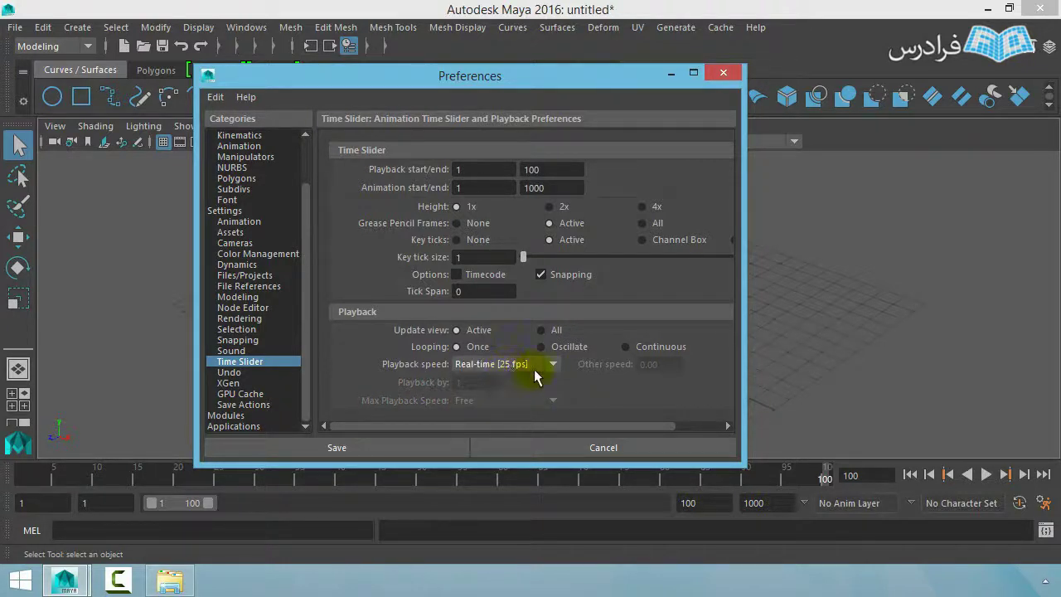
click(501, 367)
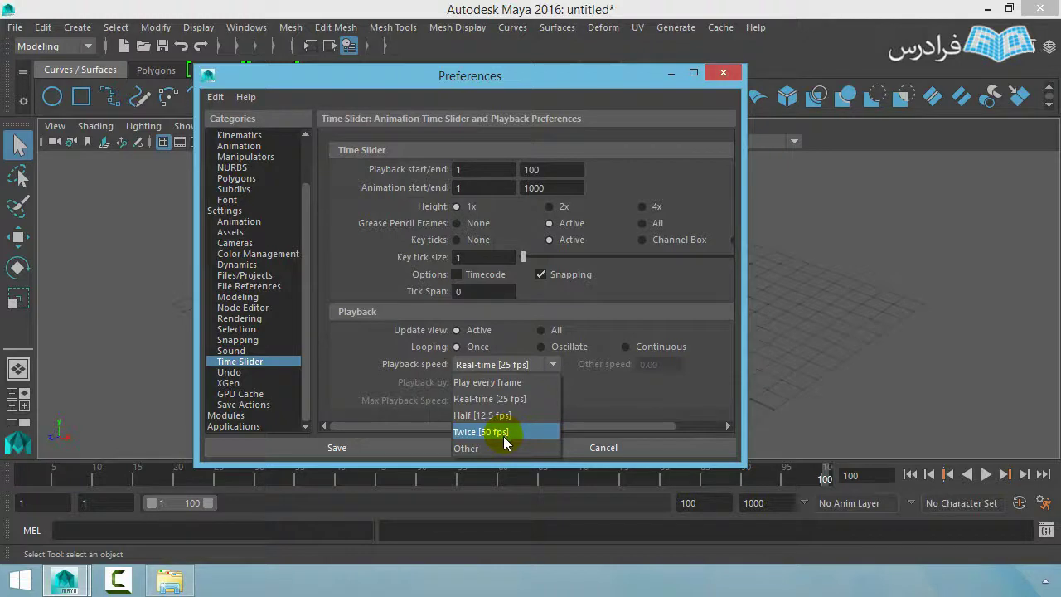
click(502, 446)
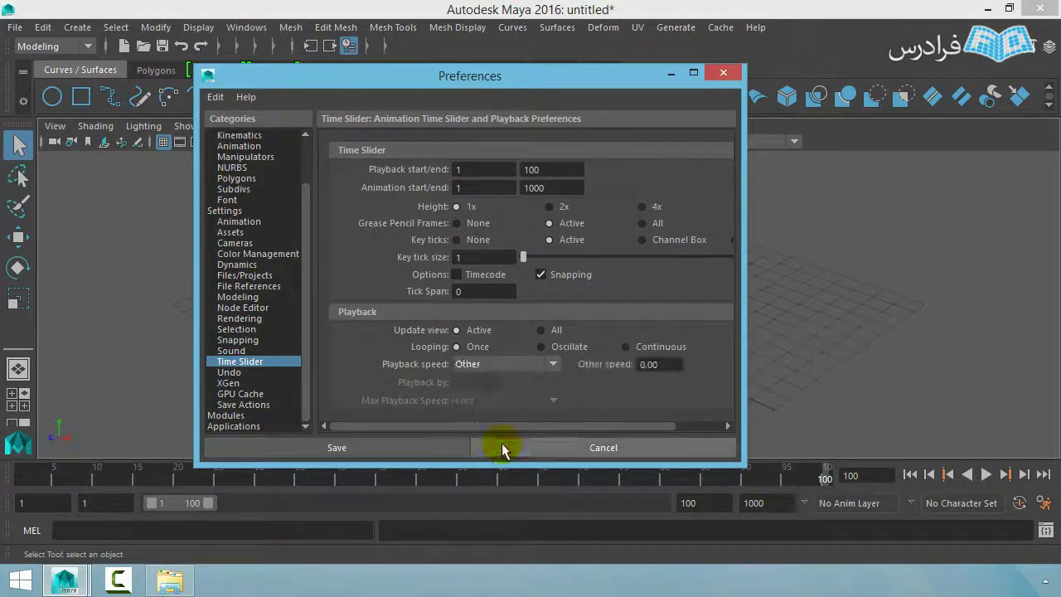
click(522, 367)
click(533, 405)
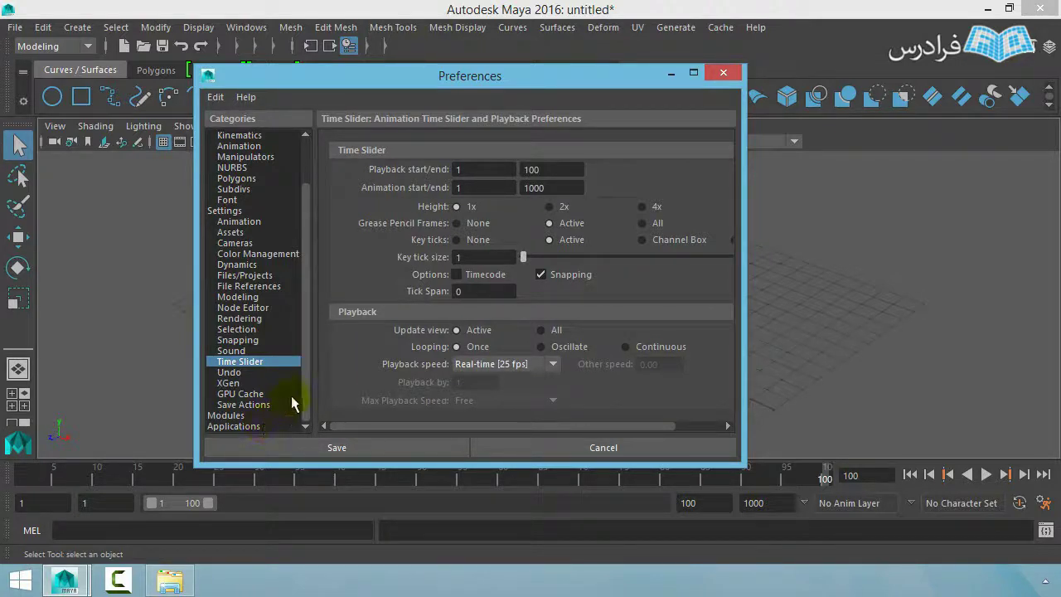
Step: Go through Interface to UI Elements and scroll down to the Panel Configurations section
drag(307, 398, 301, 313)
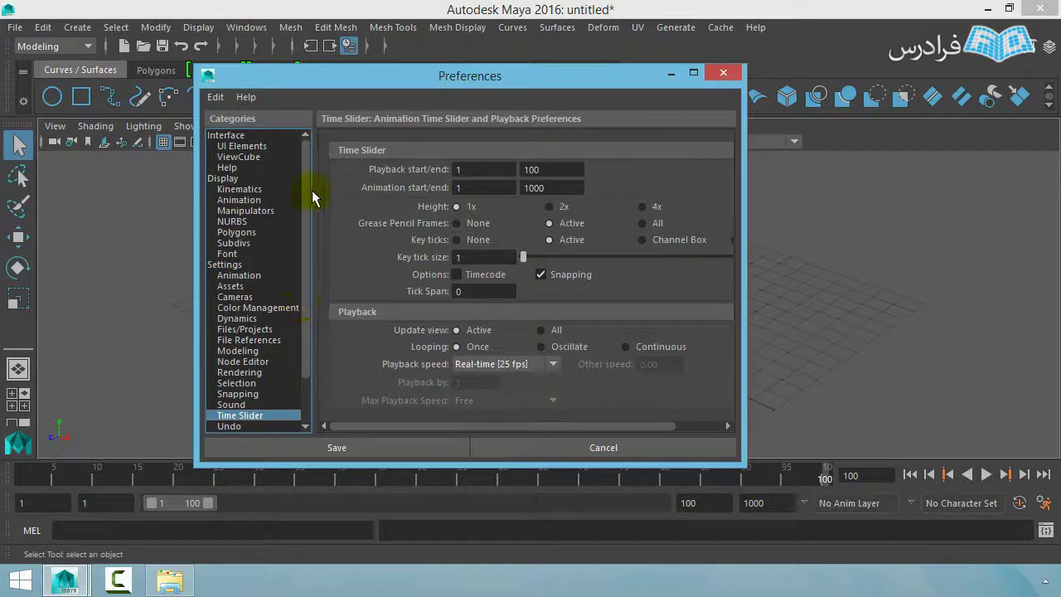
click(241, 137)
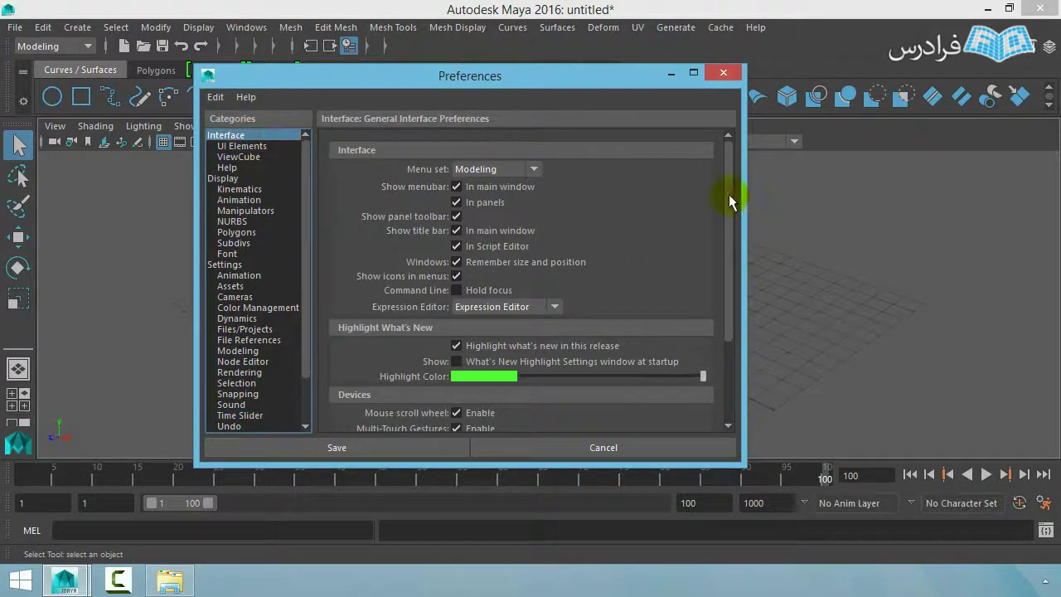
drag(728, 210, 728, 293)
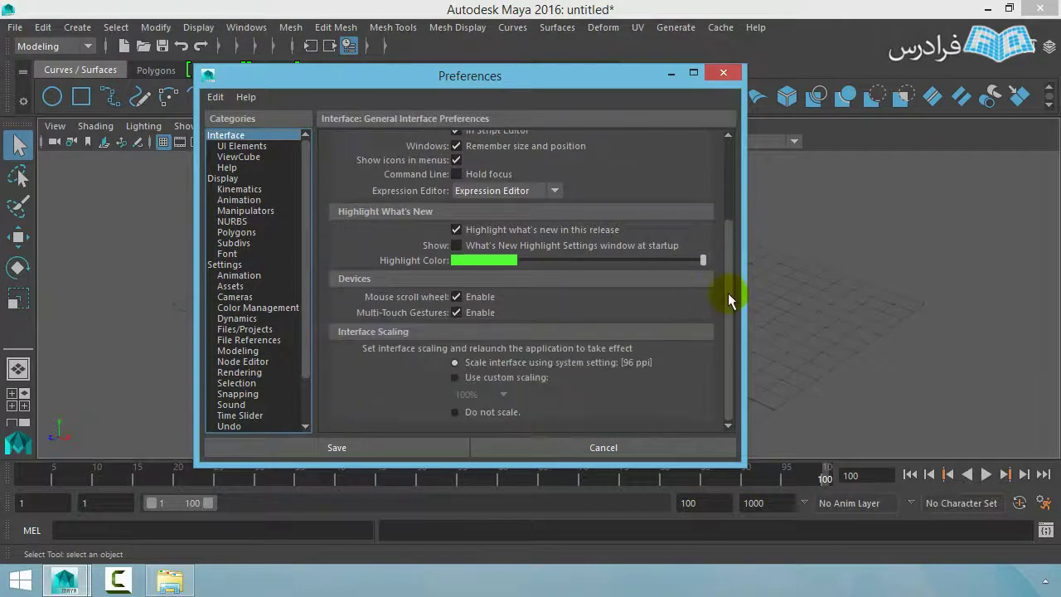
click(262, 151)
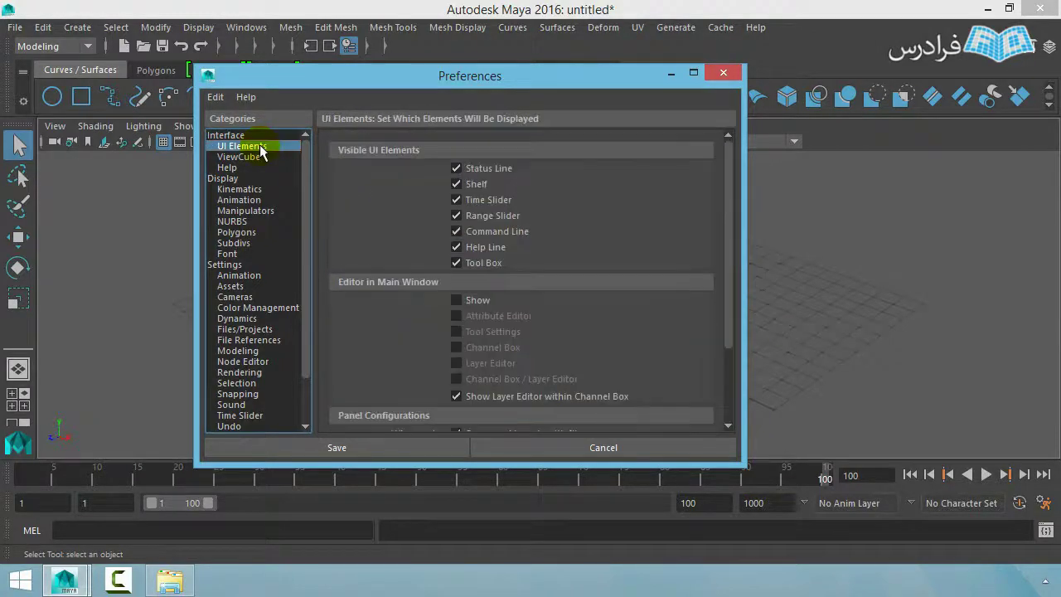
scroll(731, 305, down, 3)
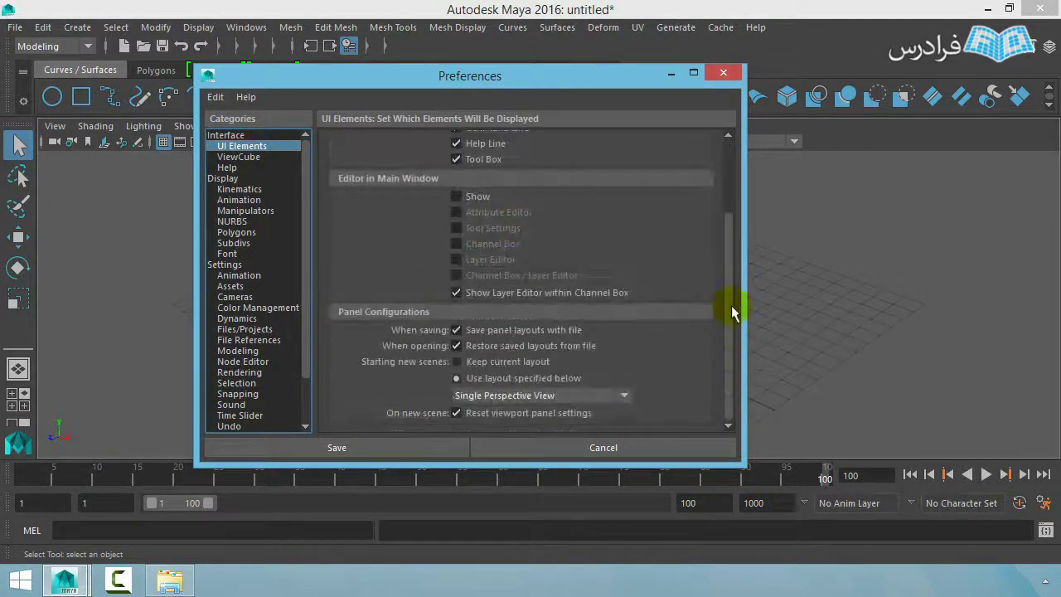